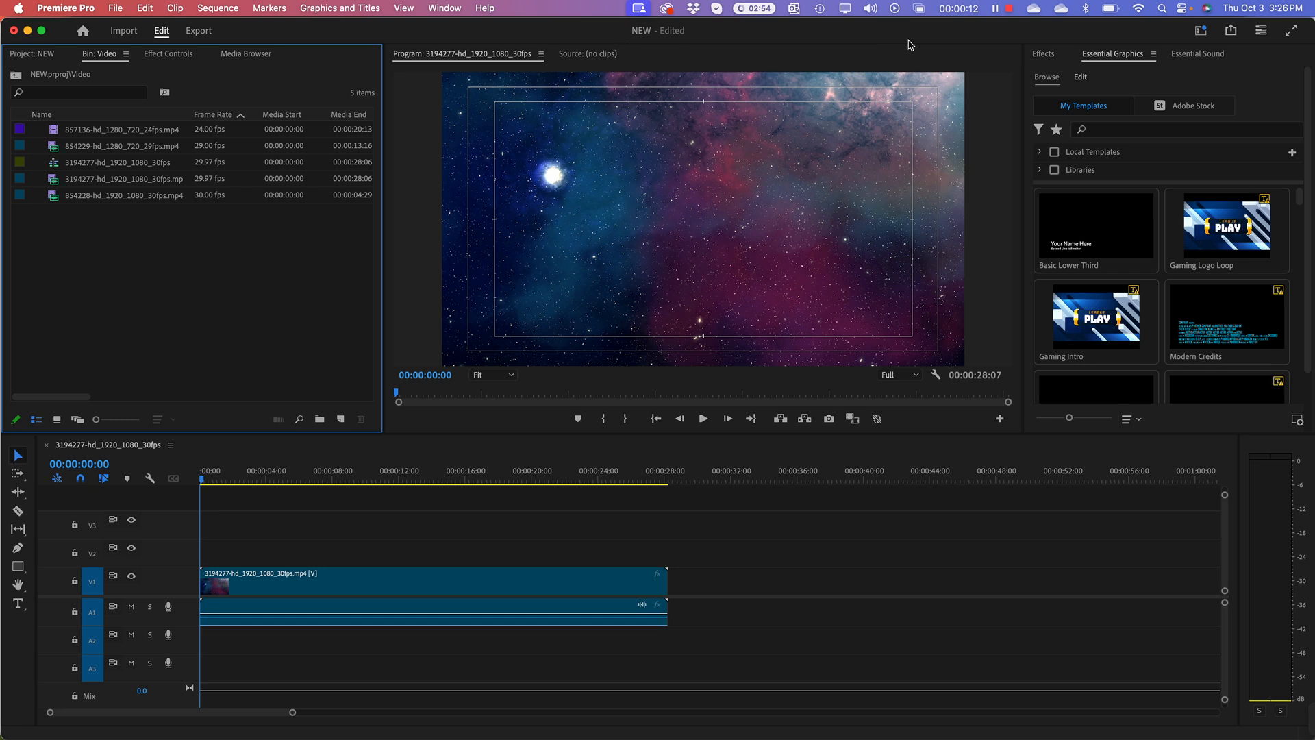
pyautogui.click(1201, 30)
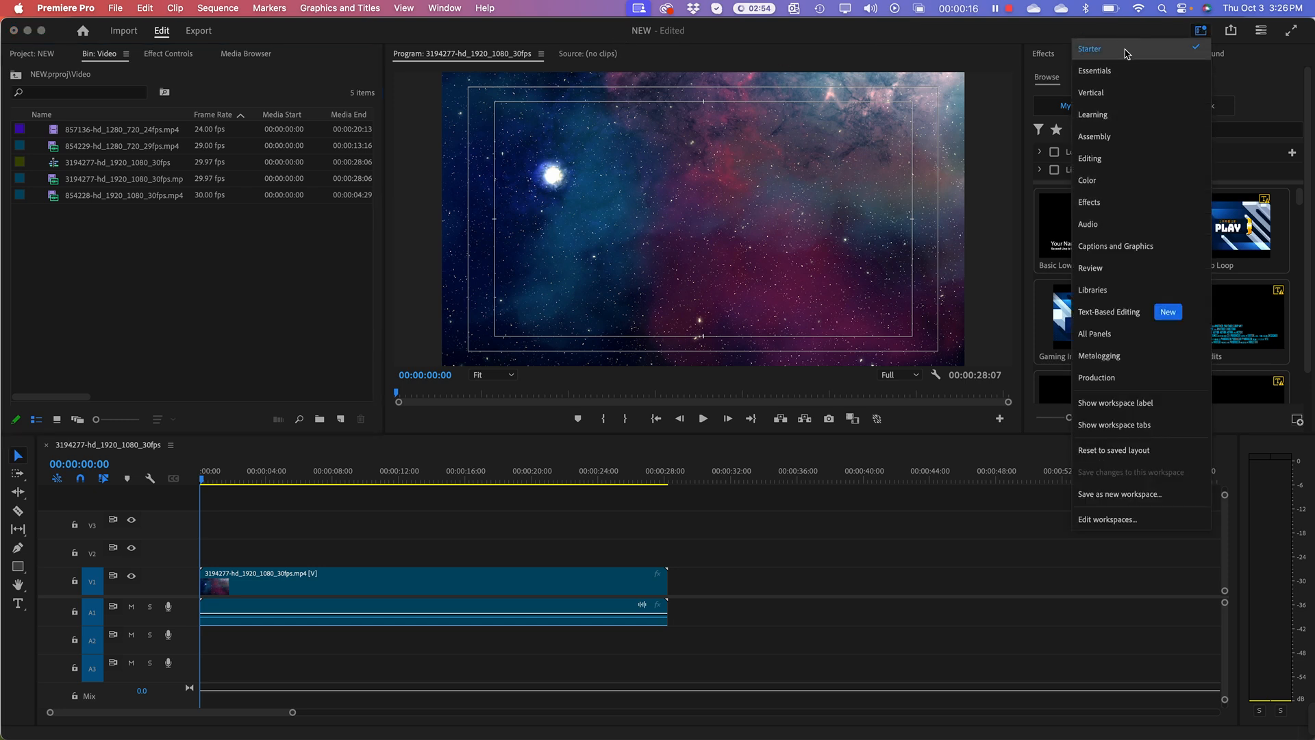
pyautogui.click(265, 290)
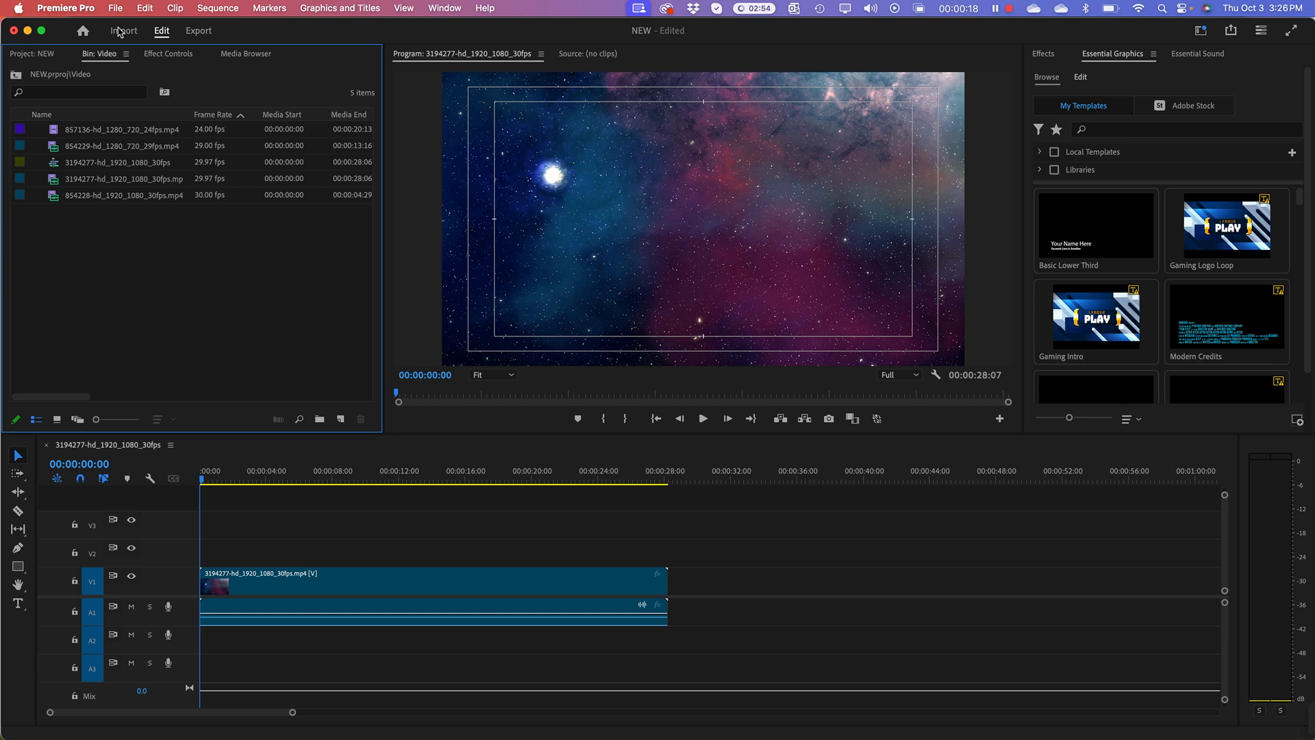
# Show the effect controls of the background clip on V1 in a wider panel, with Opacity expanded and Panner collapsed.
pyautogui.click(165, 58)
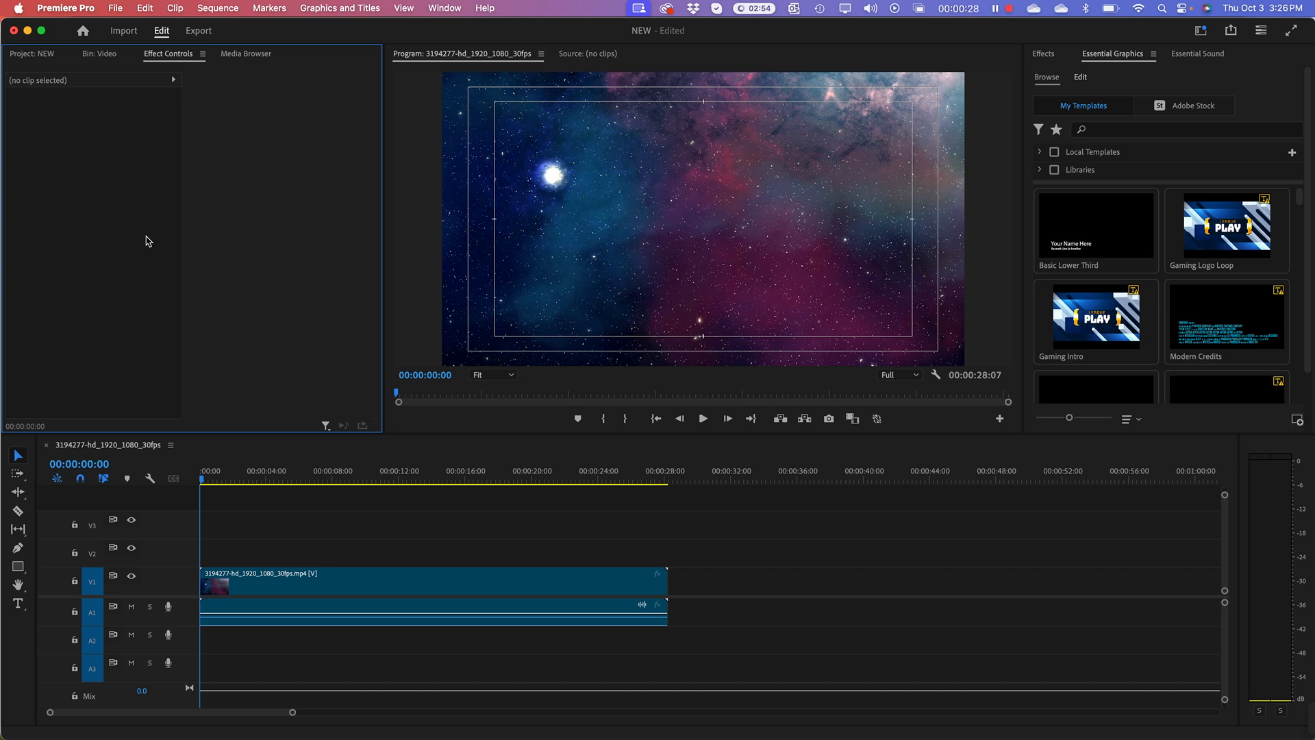
pyautogui.click(296, 577)
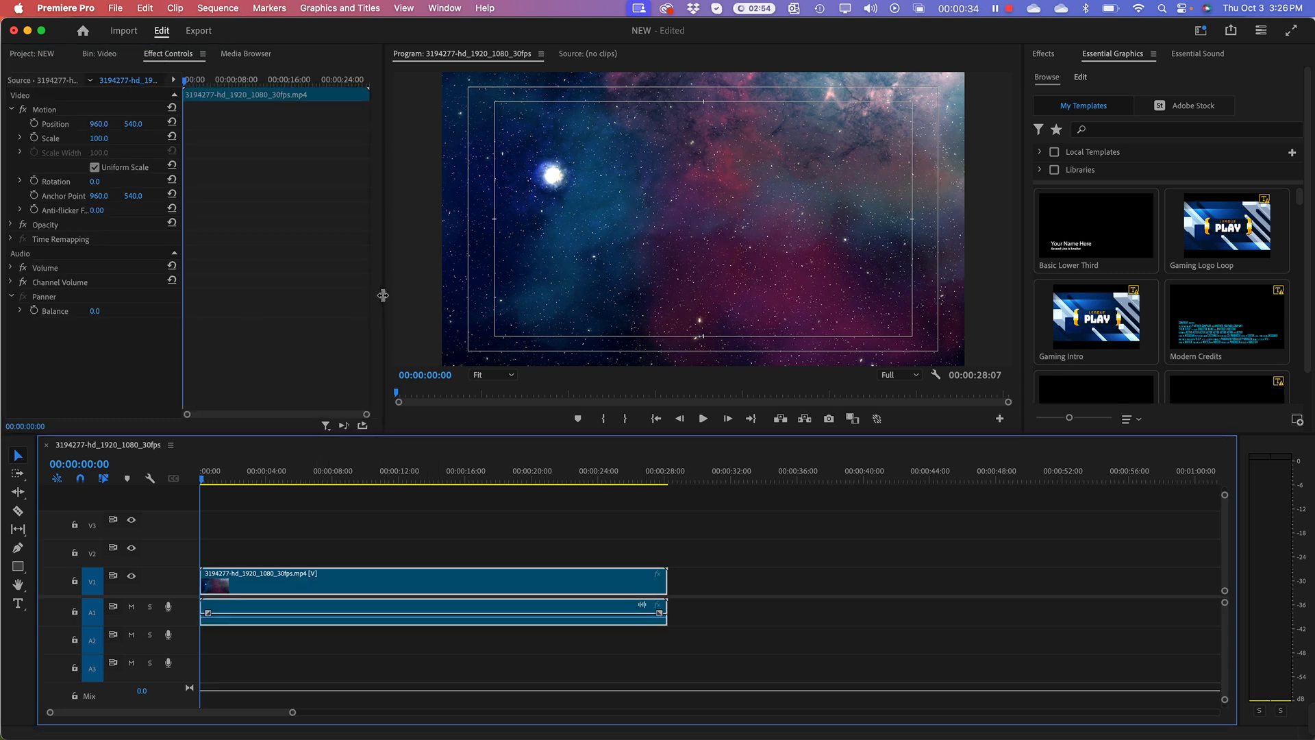
pyautogui.moveTo(384, 295); pyautogui.dragTo(534, 294)
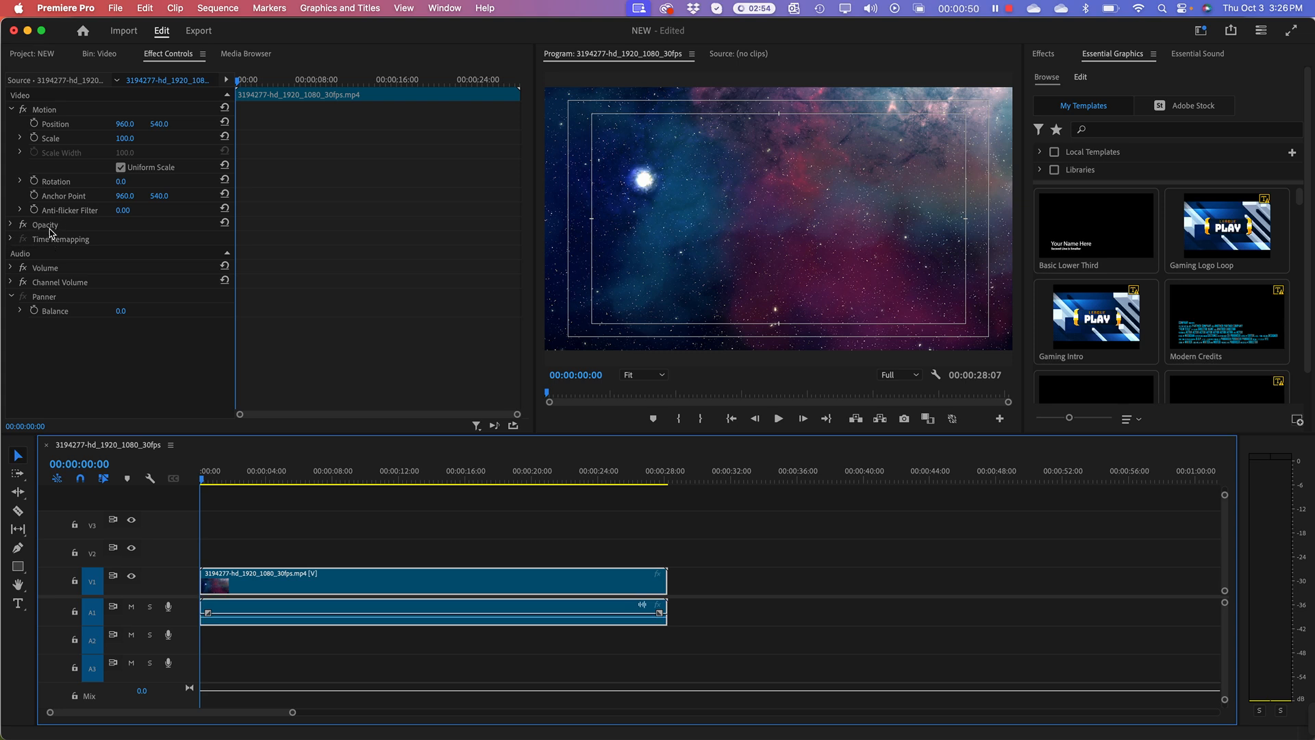
pyautogui.click(10, 225)
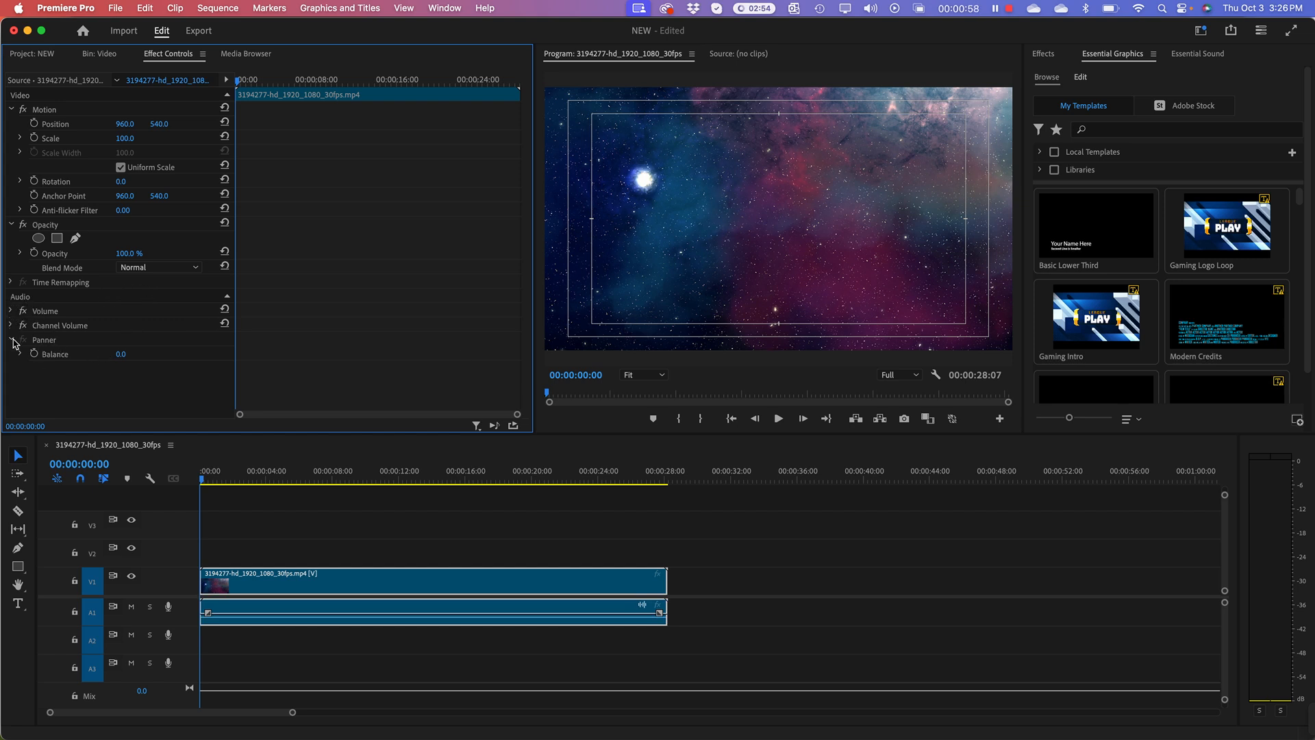
pyautogui.click(12, 340)
# Show the NEW project's contents and move the starship image after the Video bin.
pyautogui.click(45, 55)
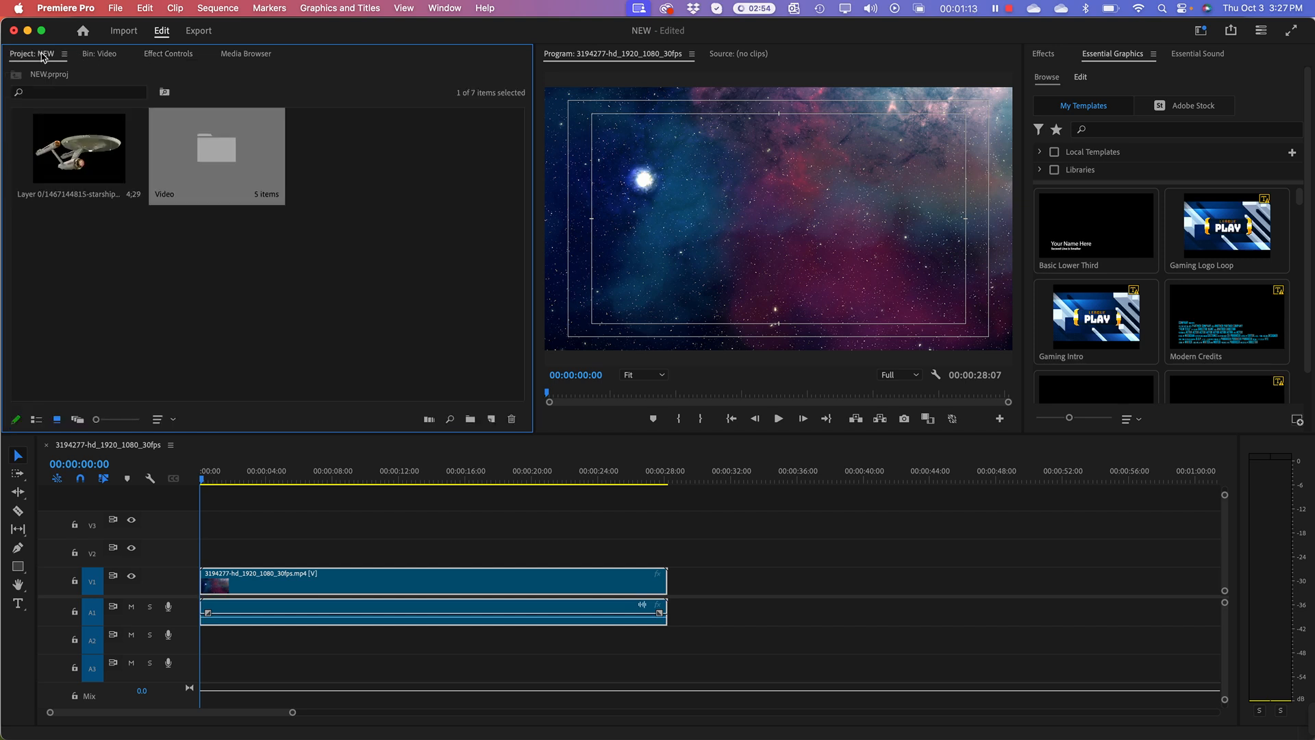
pyautogui.click(69, 145)
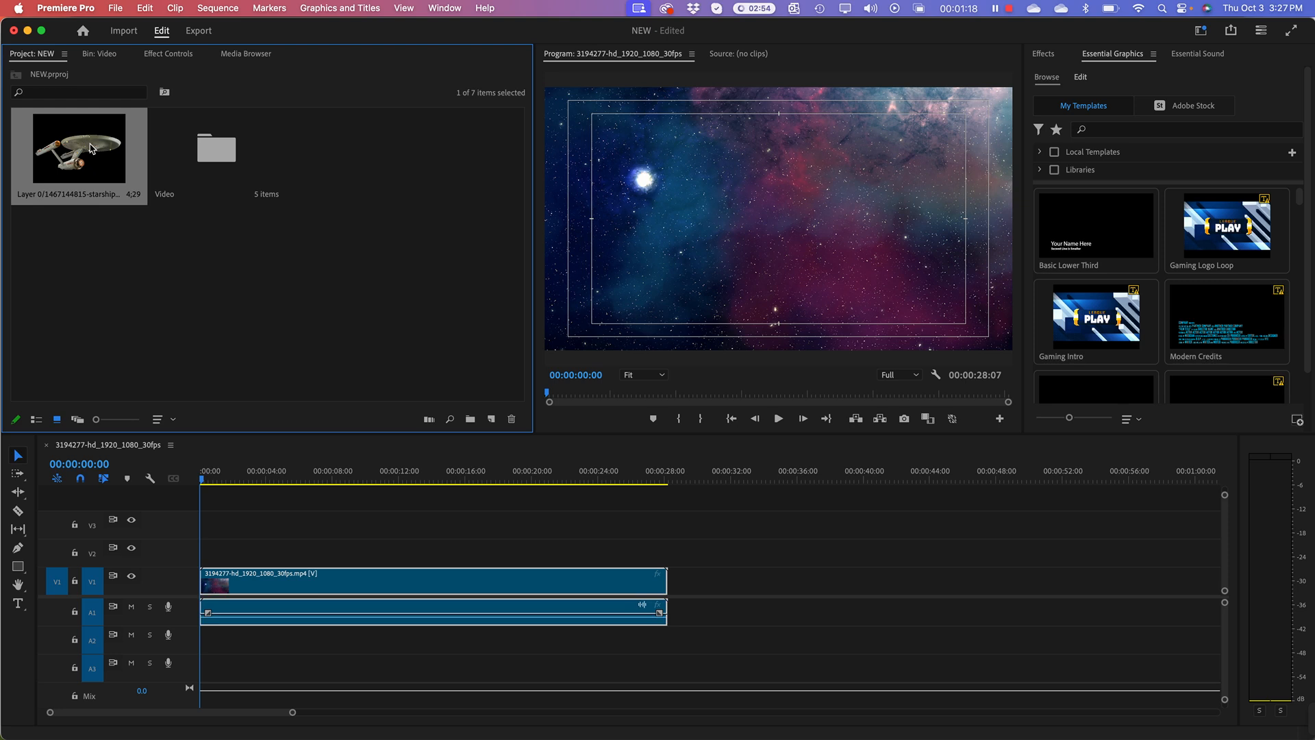
pyautogui.moveTo(106, 148); pyautogui.dragTo(734, 243)
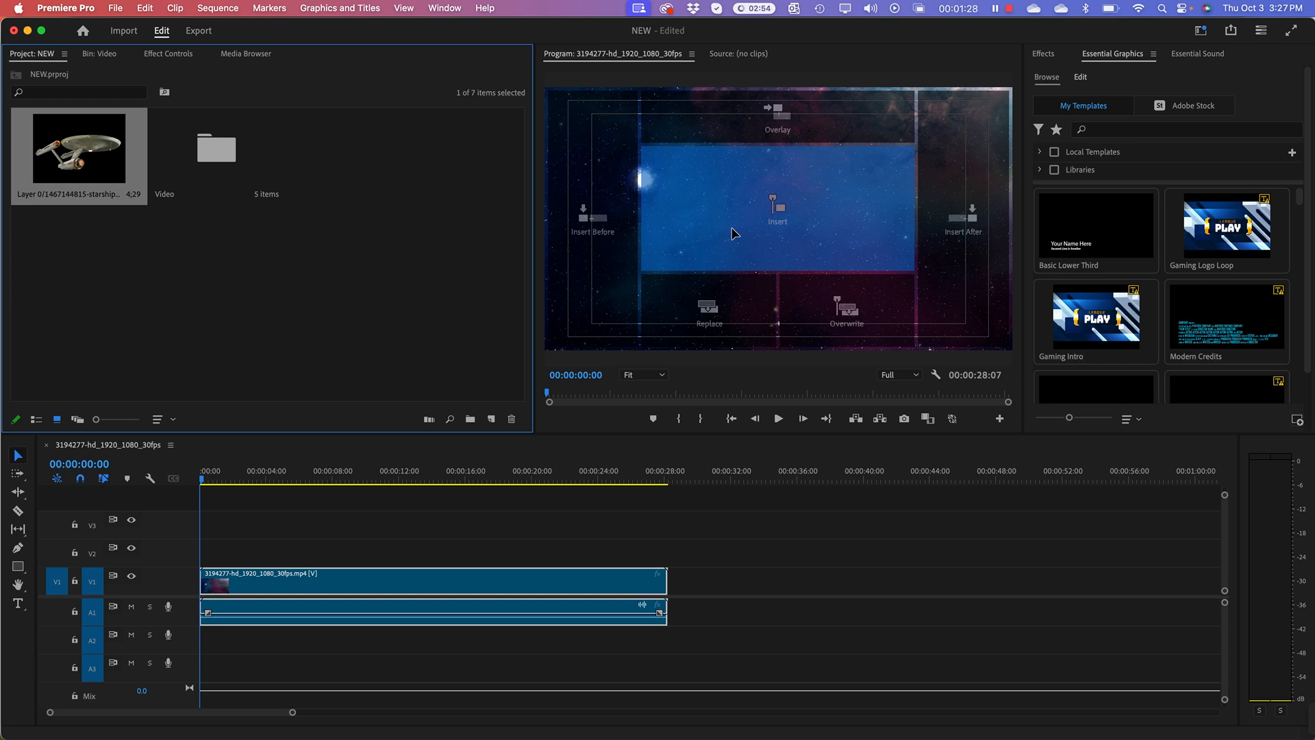
pyautogui.moveTo(734, 234); pyautogui.dragTo(279, 182)
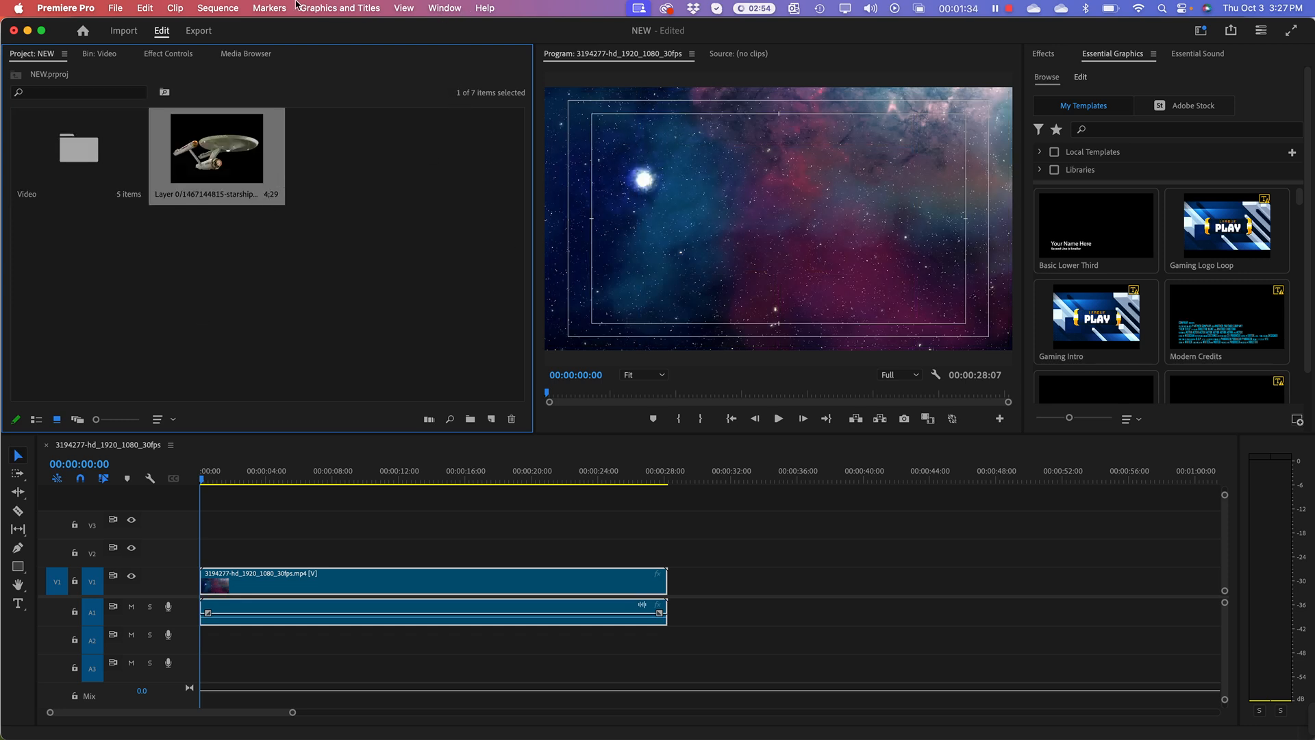
pyautogui.click(452, 8)
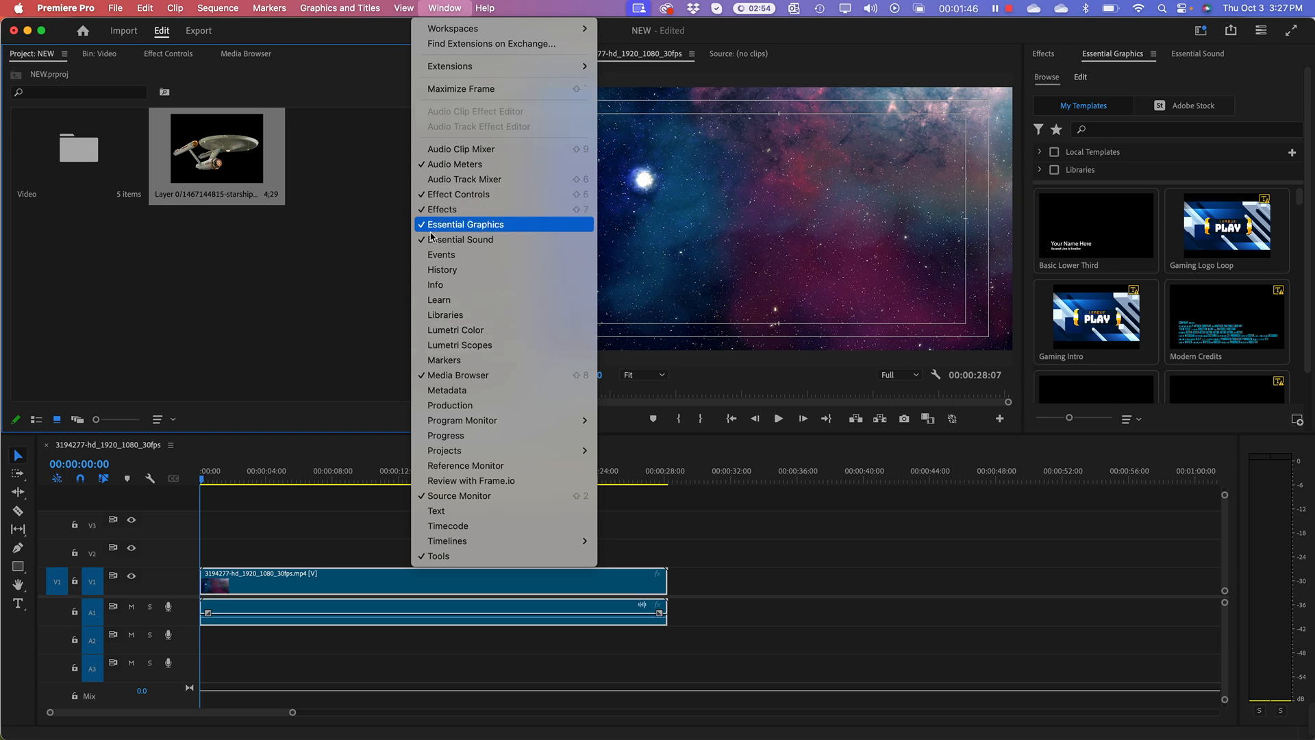
pyautogui.click(249, 328)
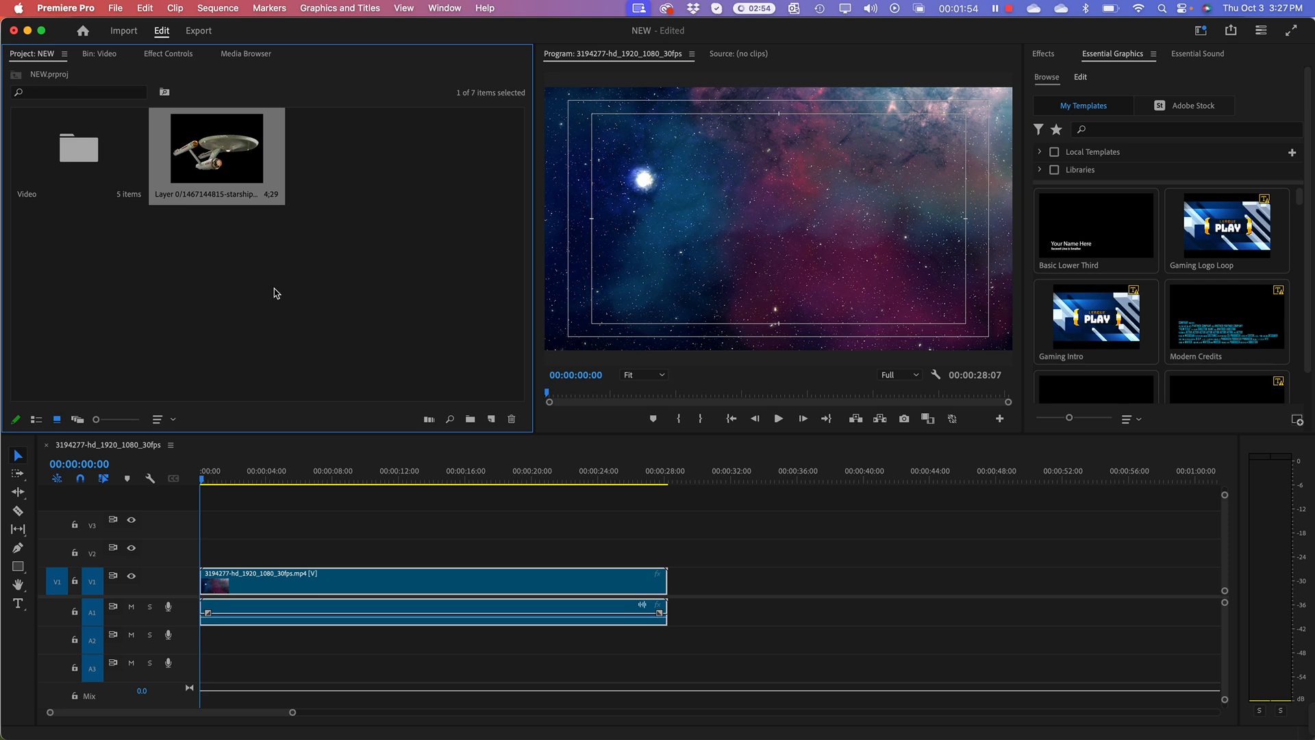
pyautogui.click(219, 316)
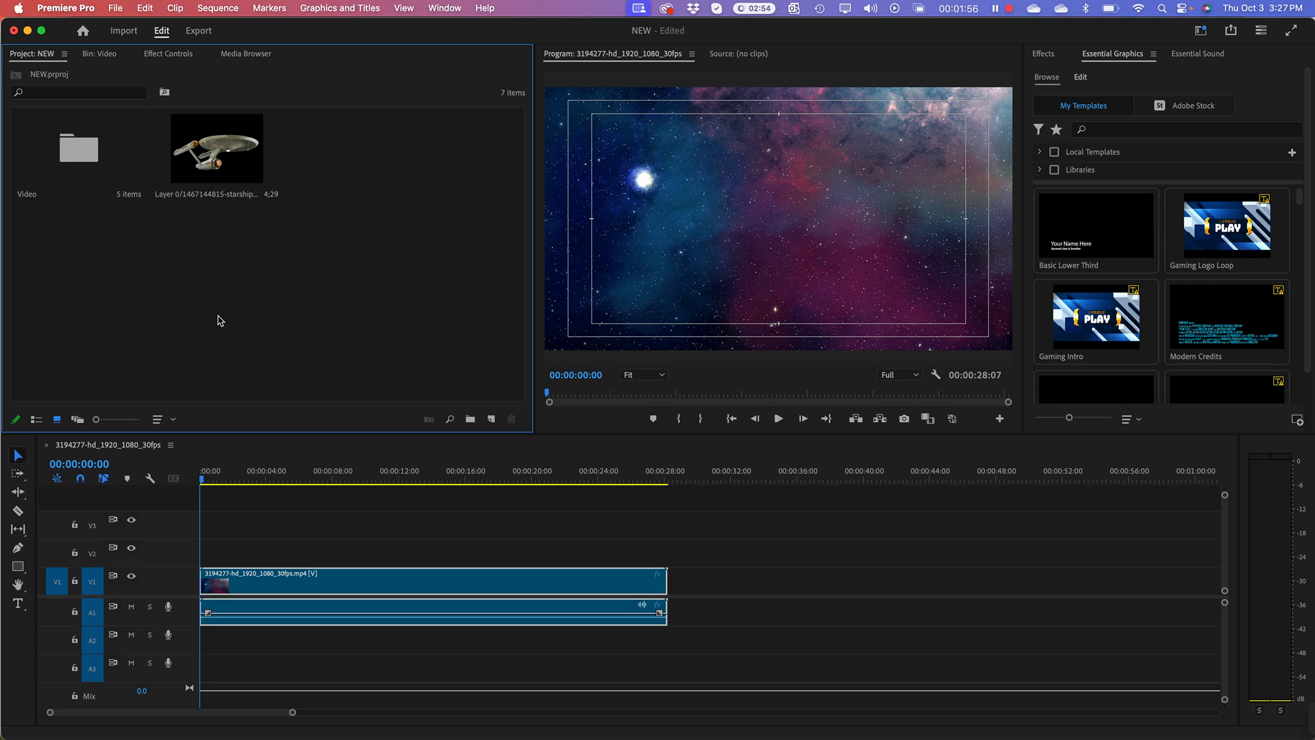
# Place the starship image on track V2, starting about 1.5 seconds in, and set the playhead to 00:00:03:29.
pyautogui.click(219, 150)
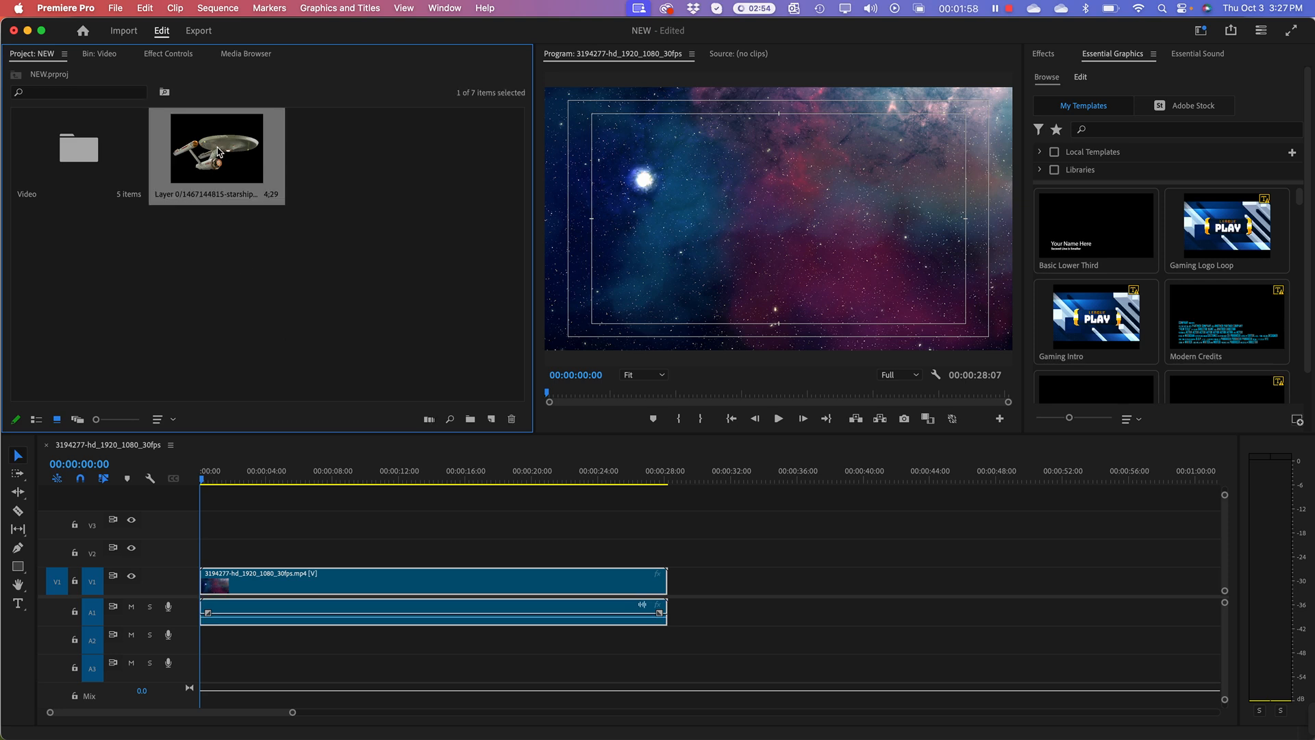
pyautogui.moveTo(216, 152); pyautogui.dragTo(225, 550)
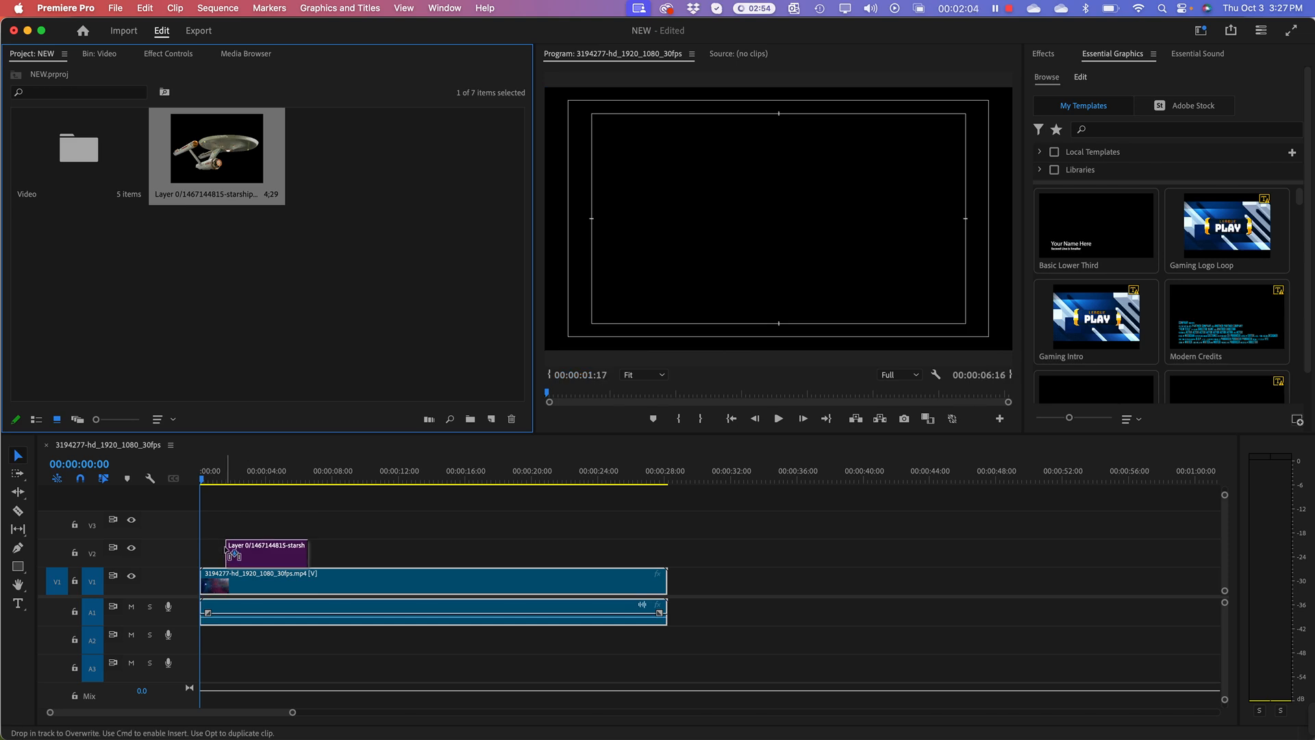
pyautogui.moveTo(227, 550); pyautogui.dragTo(227, 550)
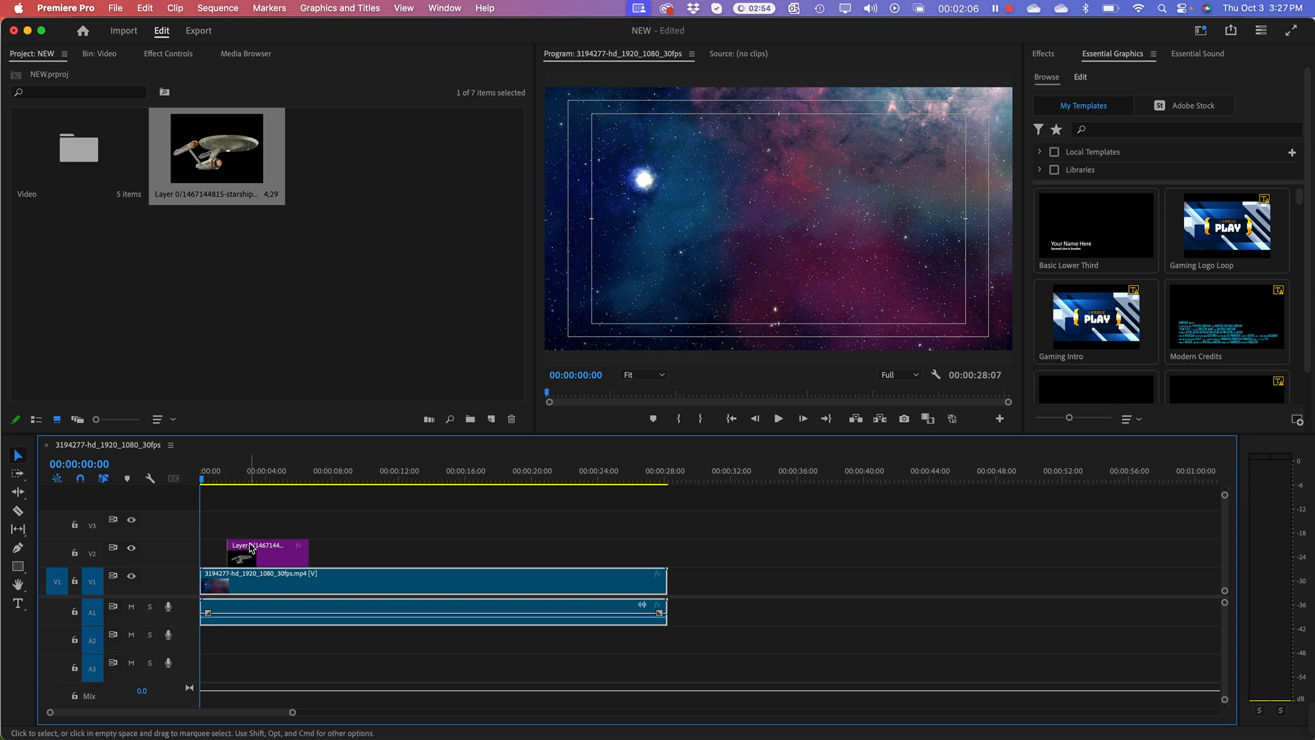
pyautogui.click(267, 479)
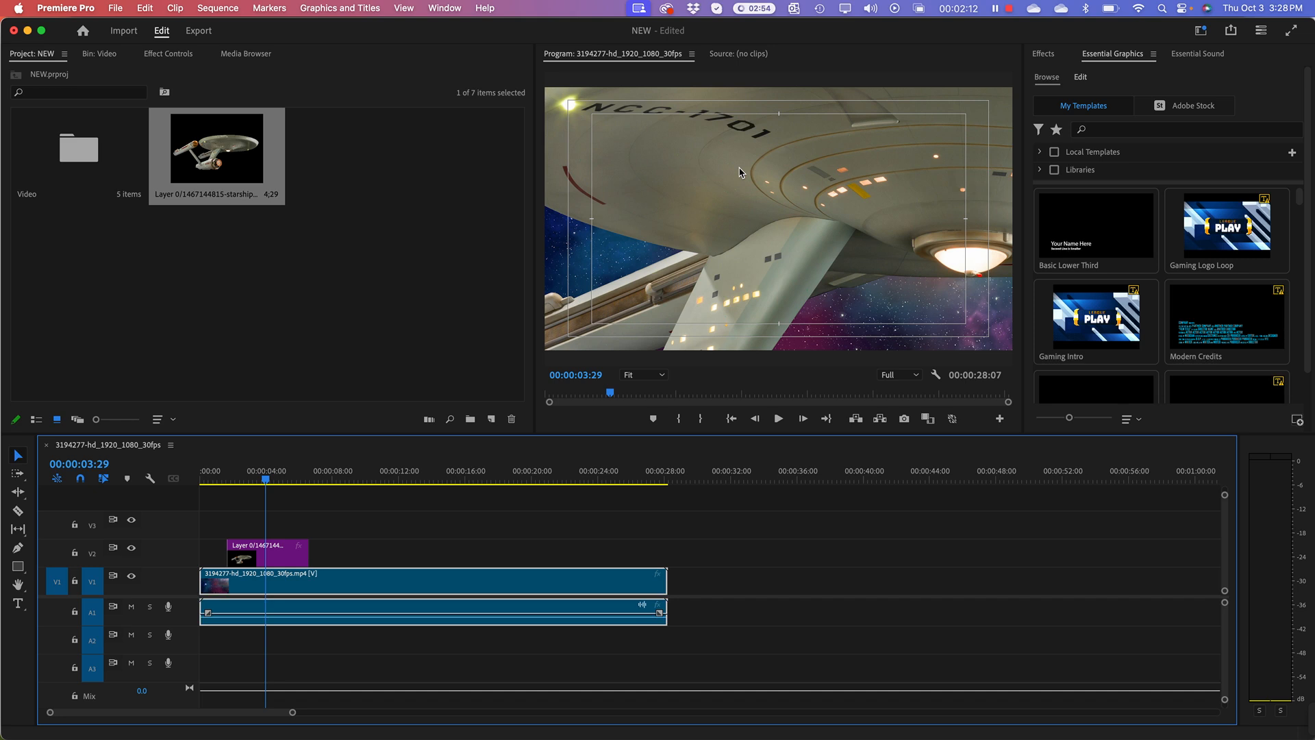
# Scale the starship clip down to 22.2 in its Motion settings.
pyautogui.click(279, 564)
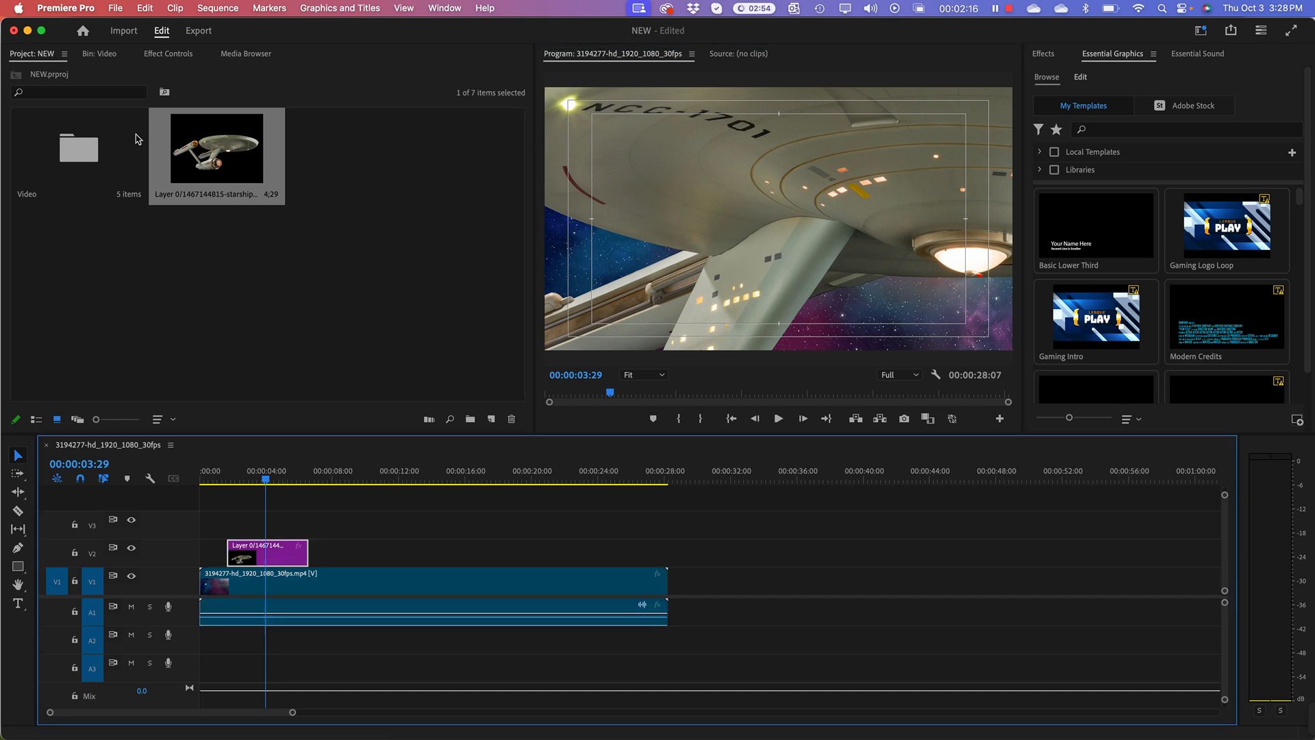
pyautogui.click(177, 61)
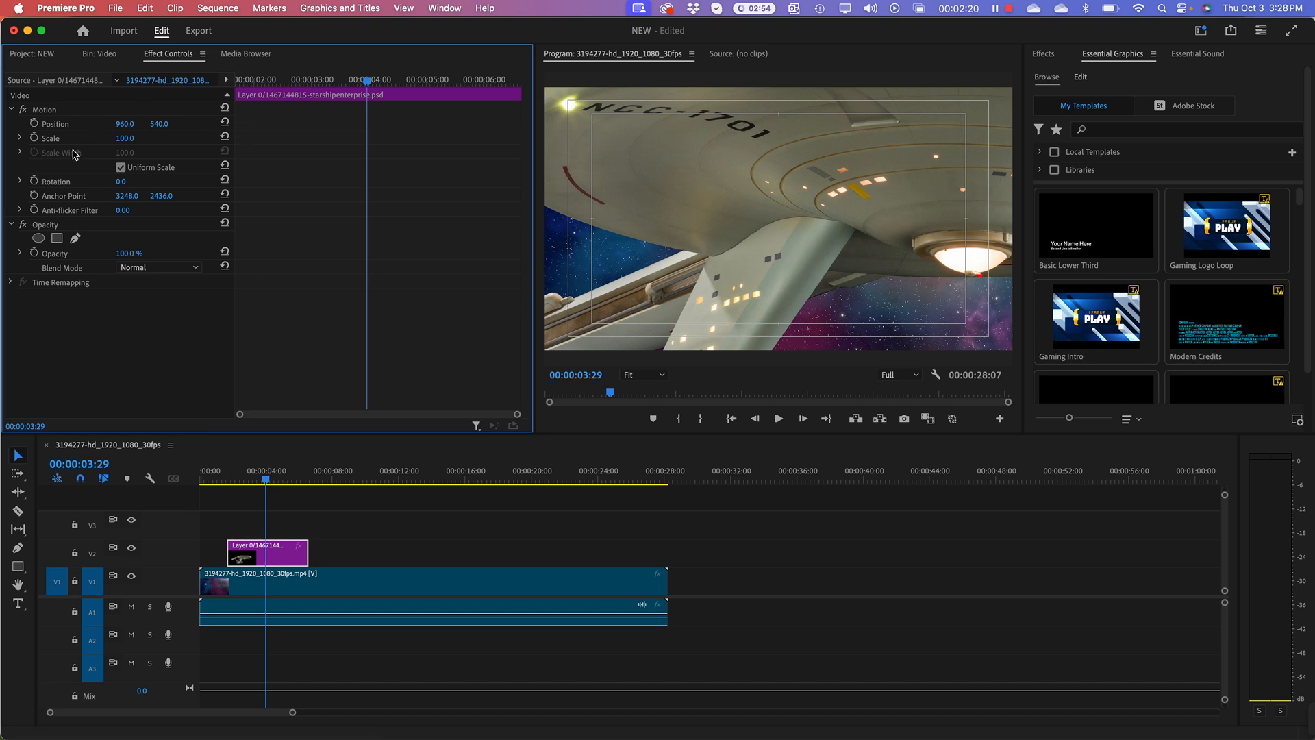
pyautogui.click(20, 138)
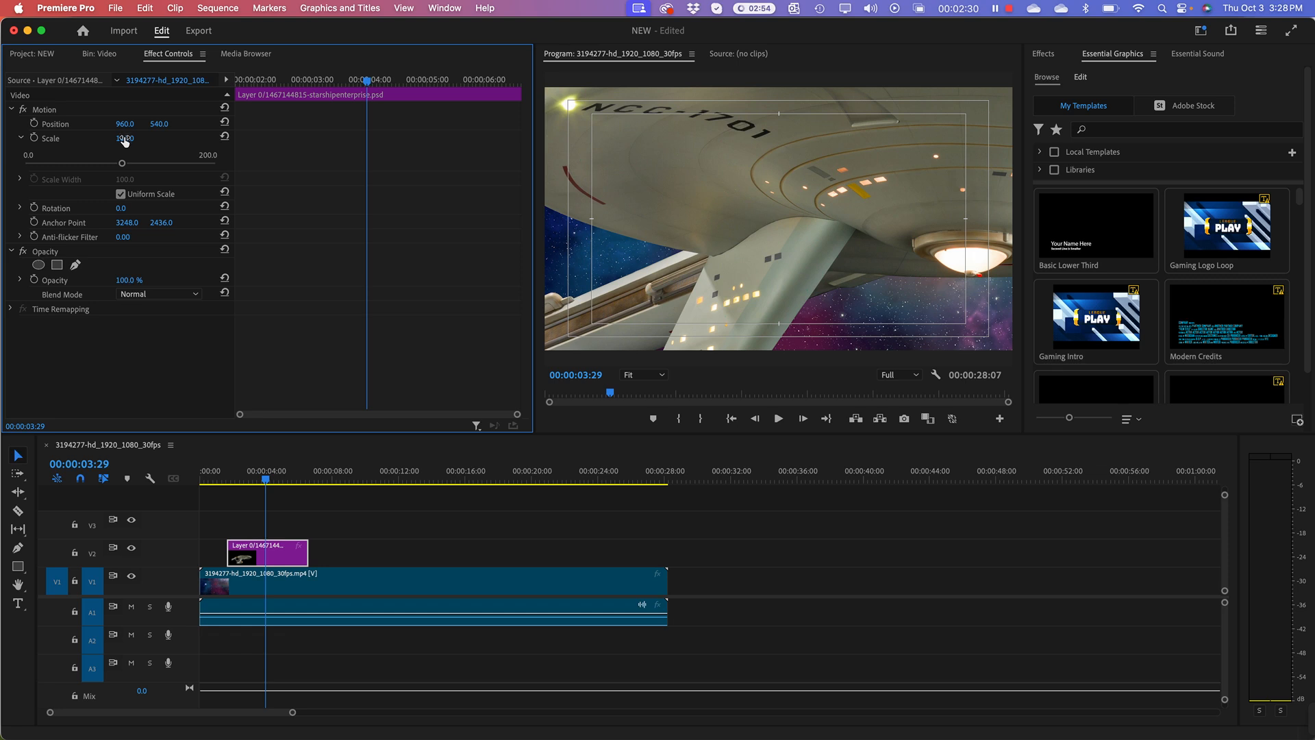
pyautogui.moveTo(124, 140); pyautogui.dragTo(46, 171)
# Select the starship in the program preview and move it slightly up and right, to about X 990.9.
pyautogui.click(805, 212)
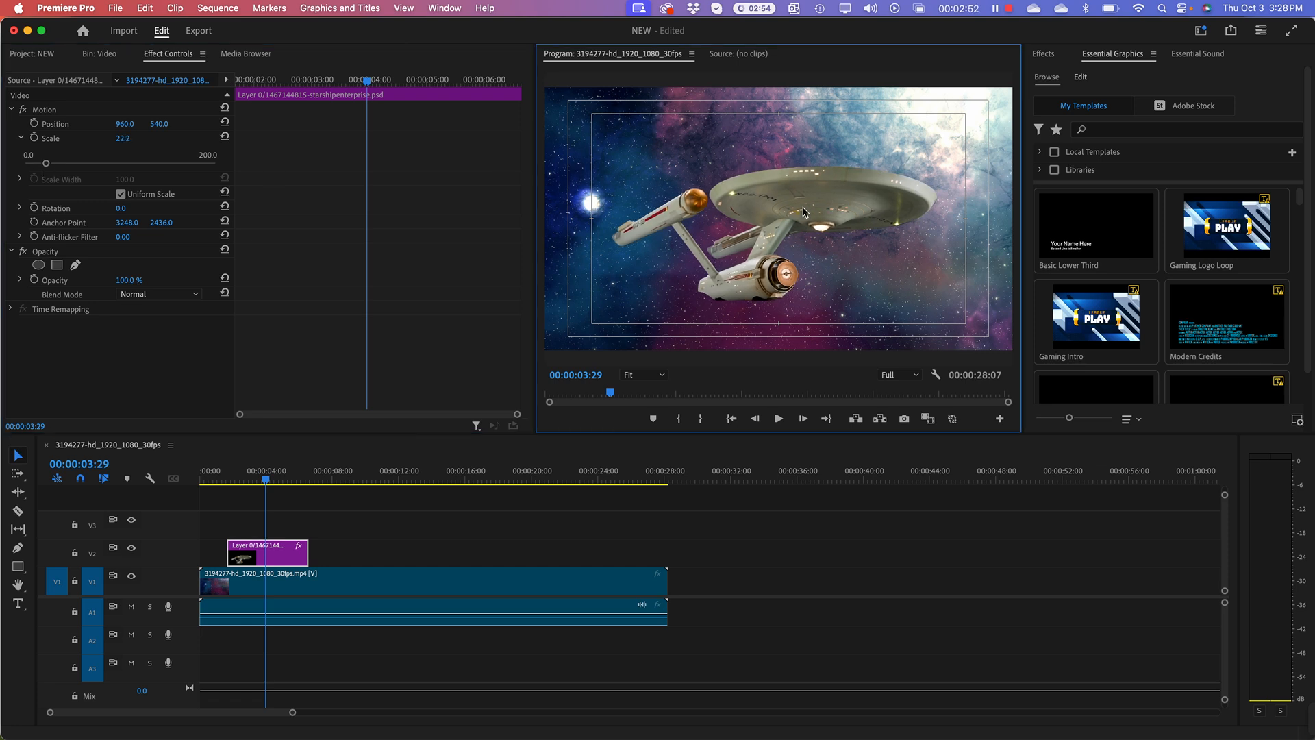
pyautogui.click(286, 556)
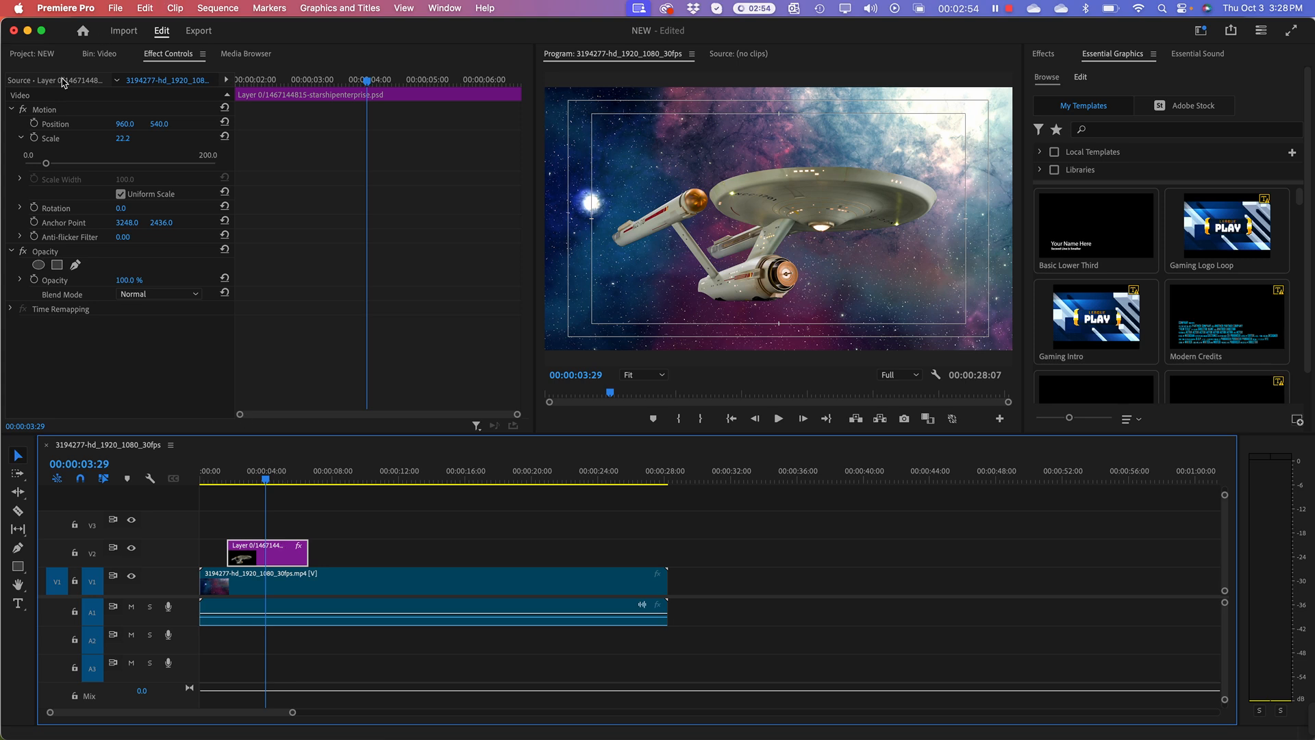
pyautogui.click(21, 460)
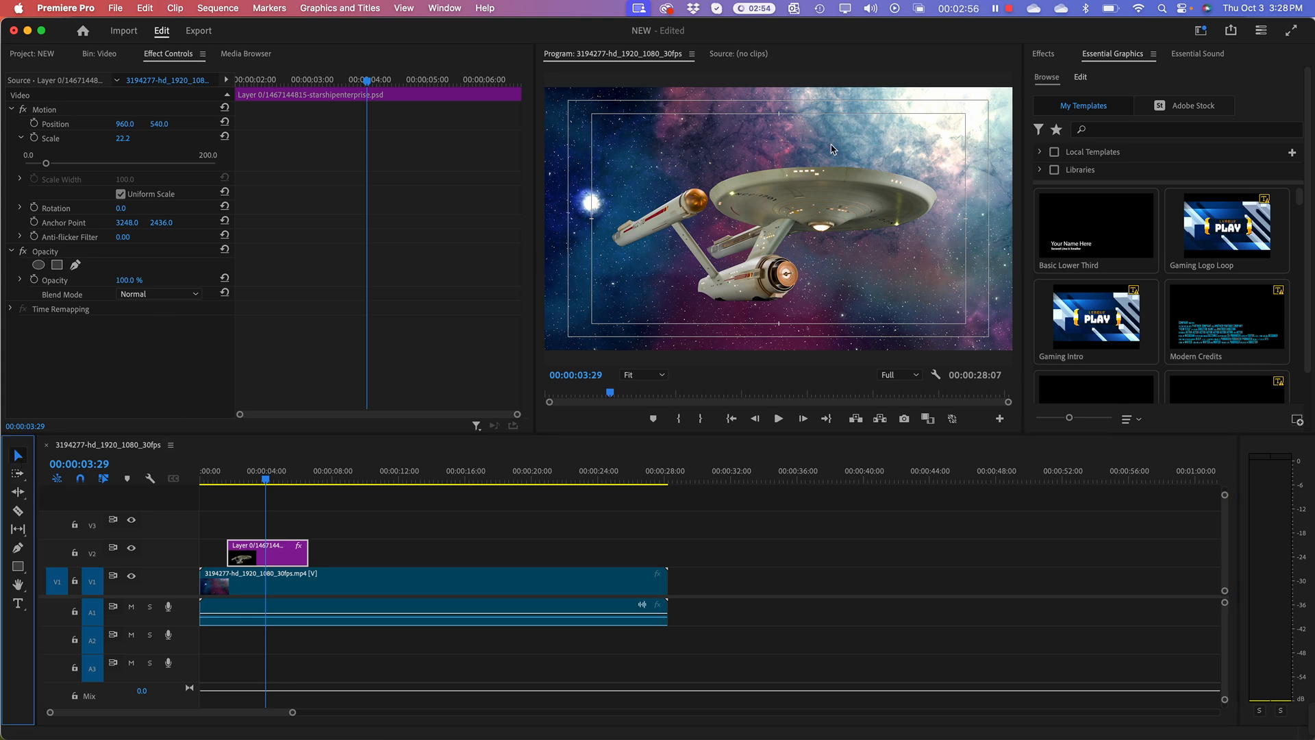
pyautogui.click(791, 209)
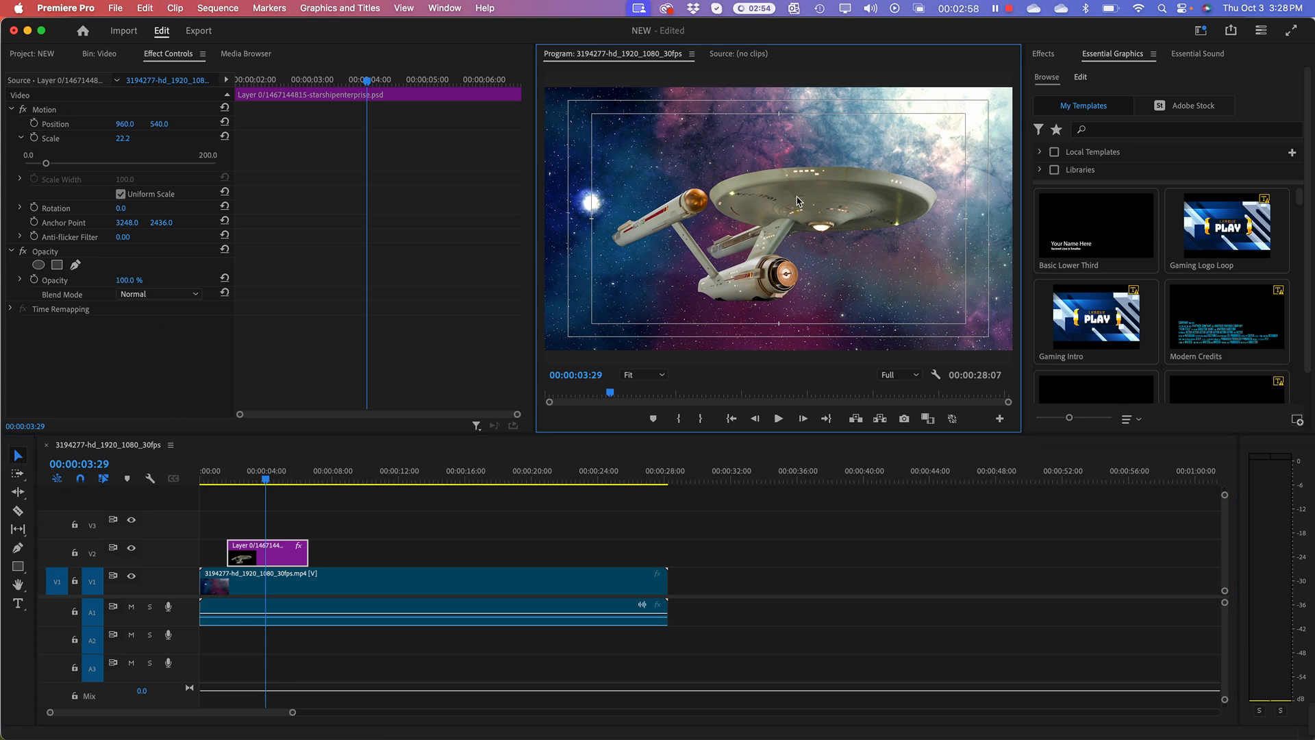
pyautogui.click(797, 200)
pyautogui.moveTo(794, 203); pyautogui.dragTo(802, 193)
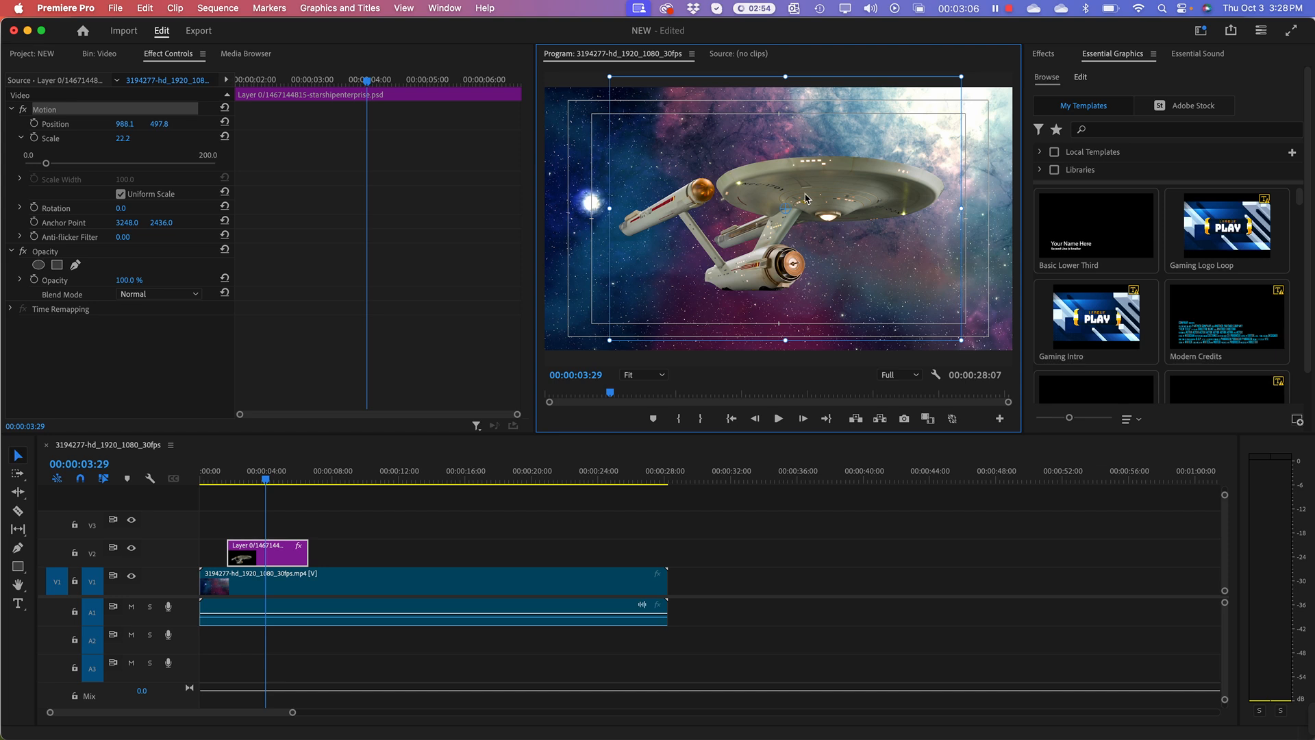
pyautogui.moveTo(817, 198)
pyautogui.mouseDown()
pyautogui.moveTo(805, 211)
pyautogui.moveTo(819, 198)
pyautogui.mouseUp()
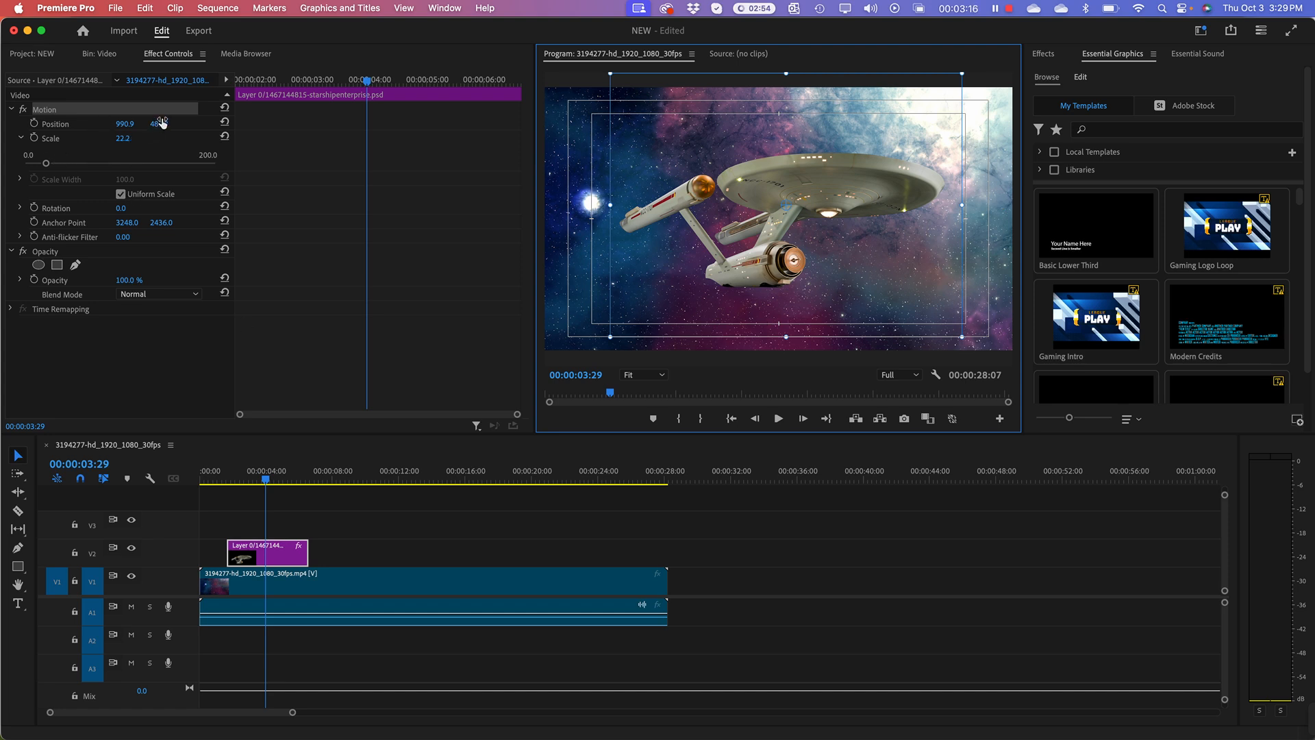
# Raise the starship in the frame by adjusting its vertical position, ending with its position at about 981.6, 392.6.
pyautogui.moveTo(161, 126); pyautogui.dragTo(83, 129)
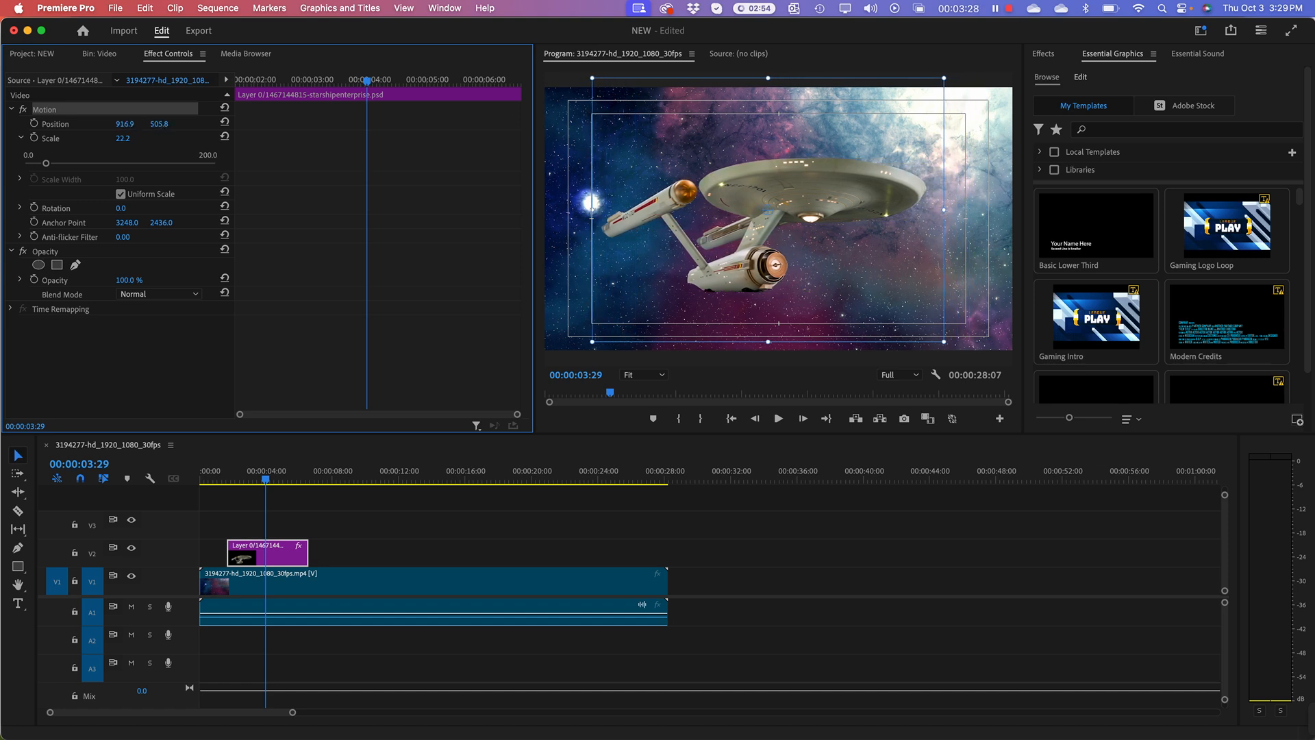
pyautogui.moveTo(161, 124); pyautogui.dragTo(109, 124)
pyautogui.moveTo(167, 125); pyautogui.dragTo(164, 125)
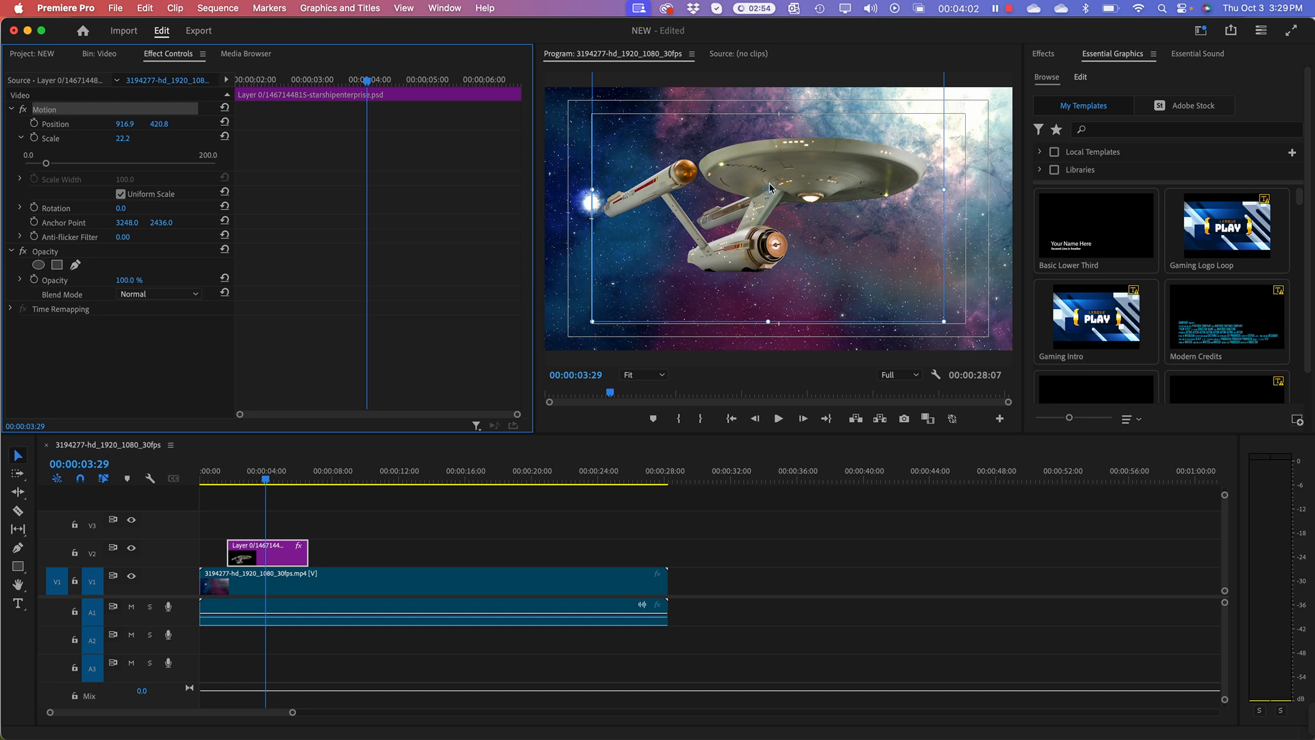
pyautogui.moveTo(798, 174); pyautogui.dragTo(815, 169)
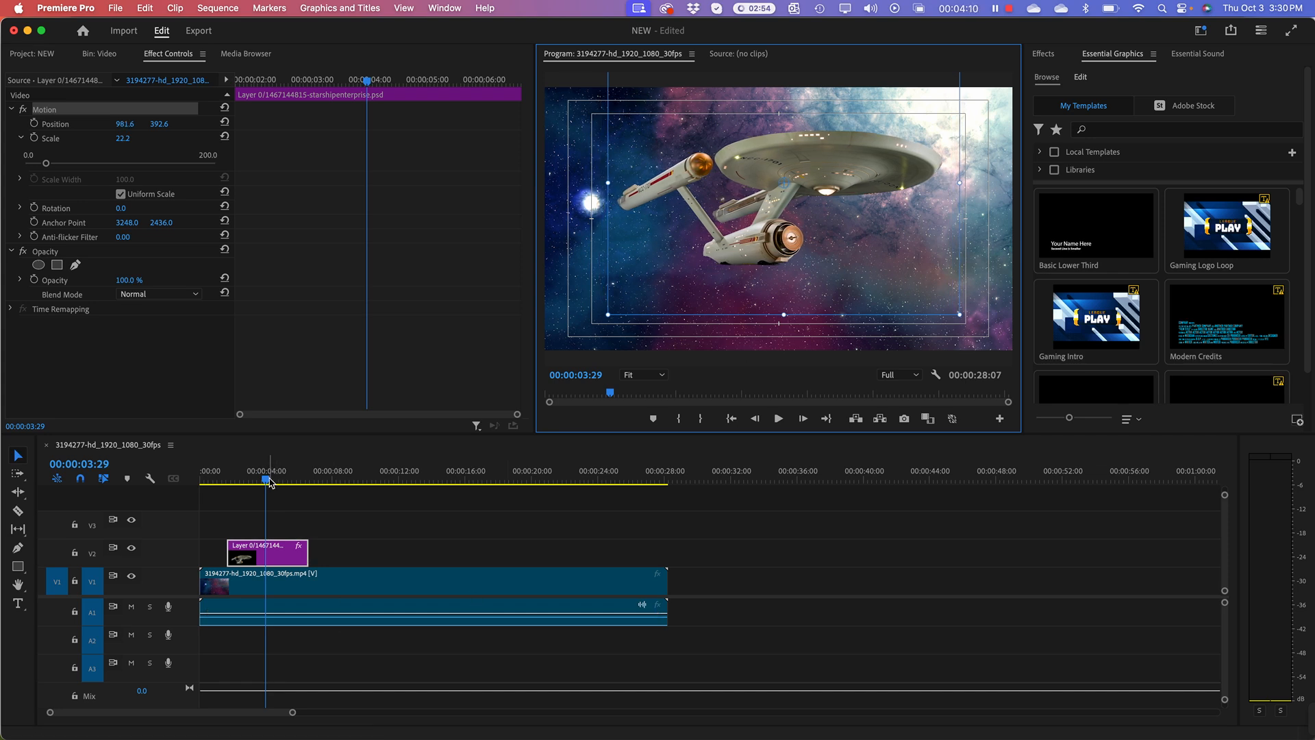
# Set the playhead to 00:00:01:24 and move the starship clip on V2 so it starts there.
pyautogui.moveTo(266, 481)
pyautogui.mouseDown()
pyautogui.moveTo(208, 481)
pyautogui.moveTo(299, 481)
pyautogui.moveTo(286, 481)
pyautogui.mouseUp()
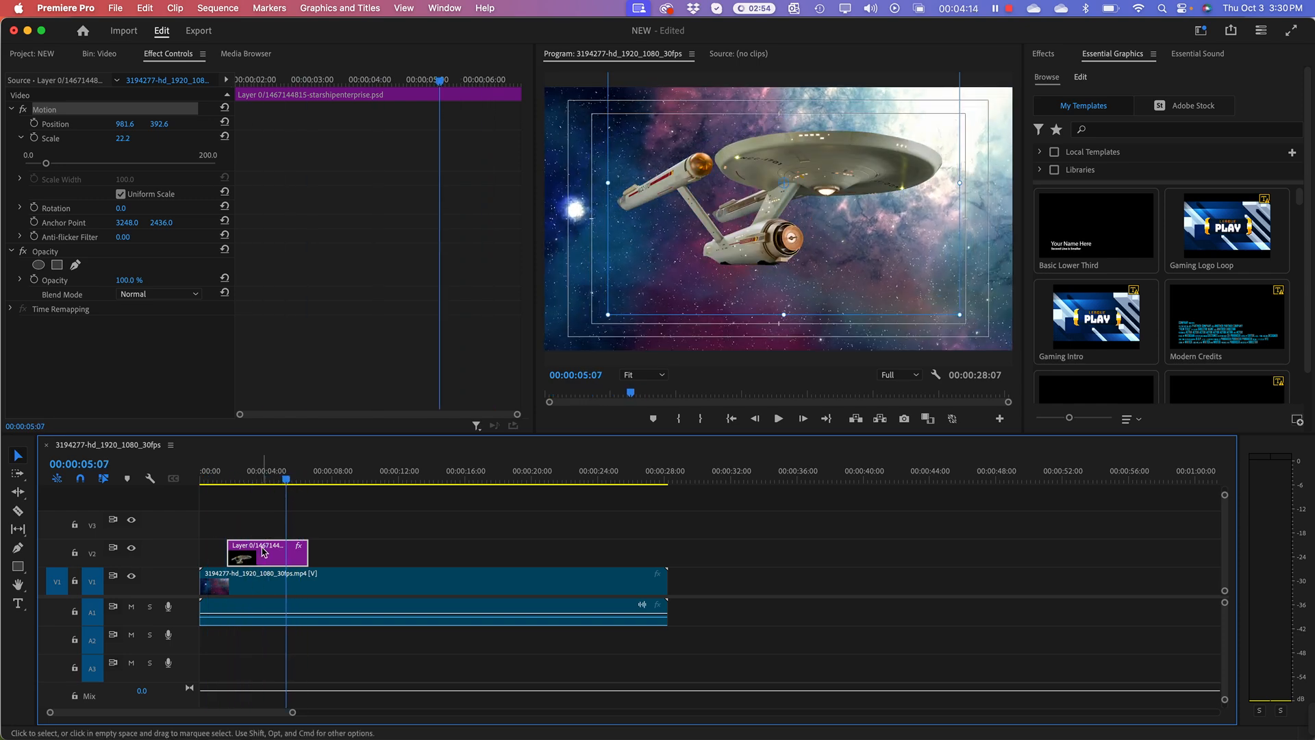
pyautogui.click(231, 477)
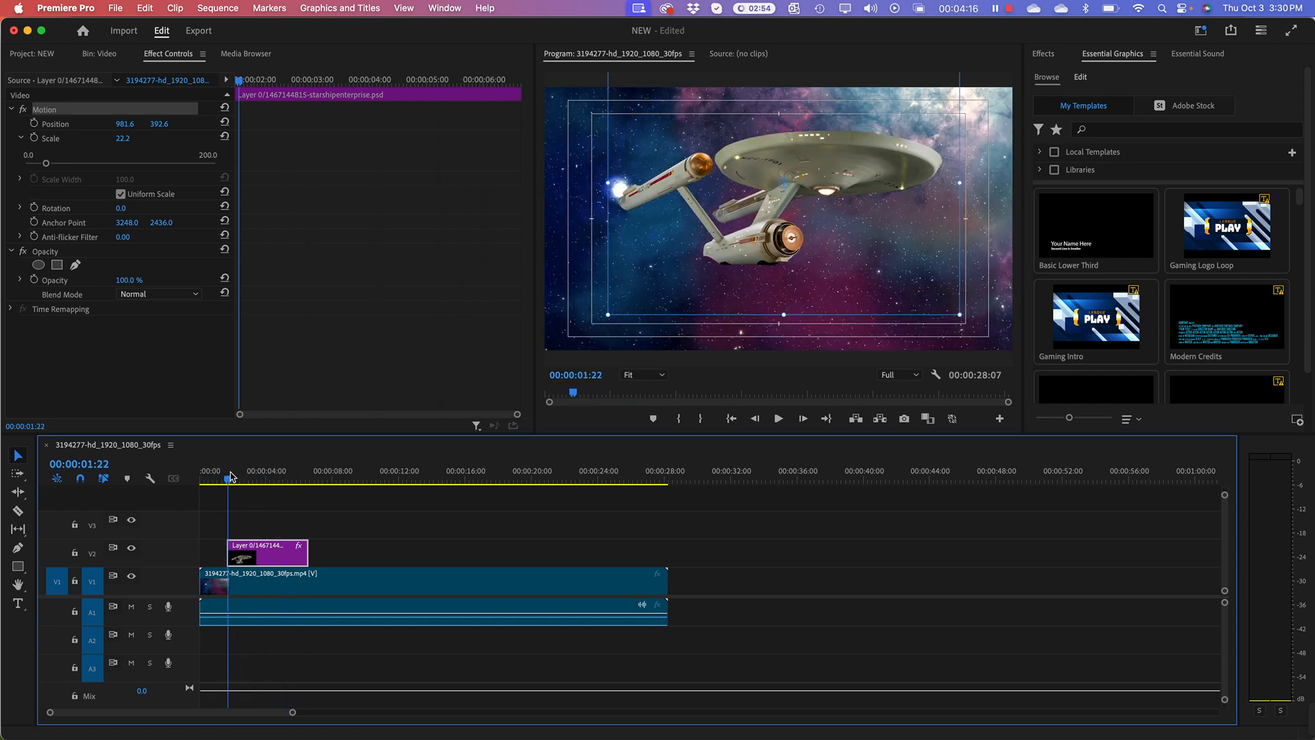
pyautogui.moveTo(231, 478); pyautogui.dragTo(230, 488)
pyautogui.press('Right')
pyautogui.press('Right')
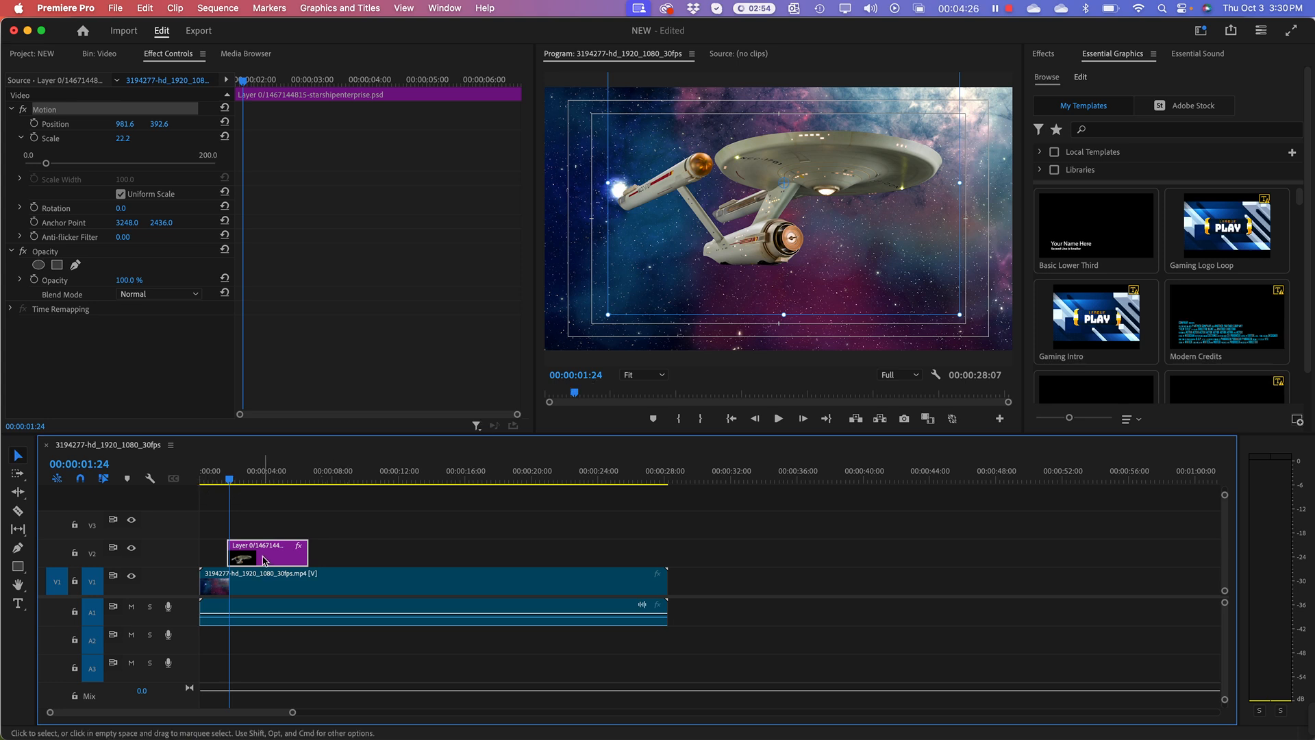
pyautogui.moveTo(264, 560); pyautogui.dragTo(265, 554)
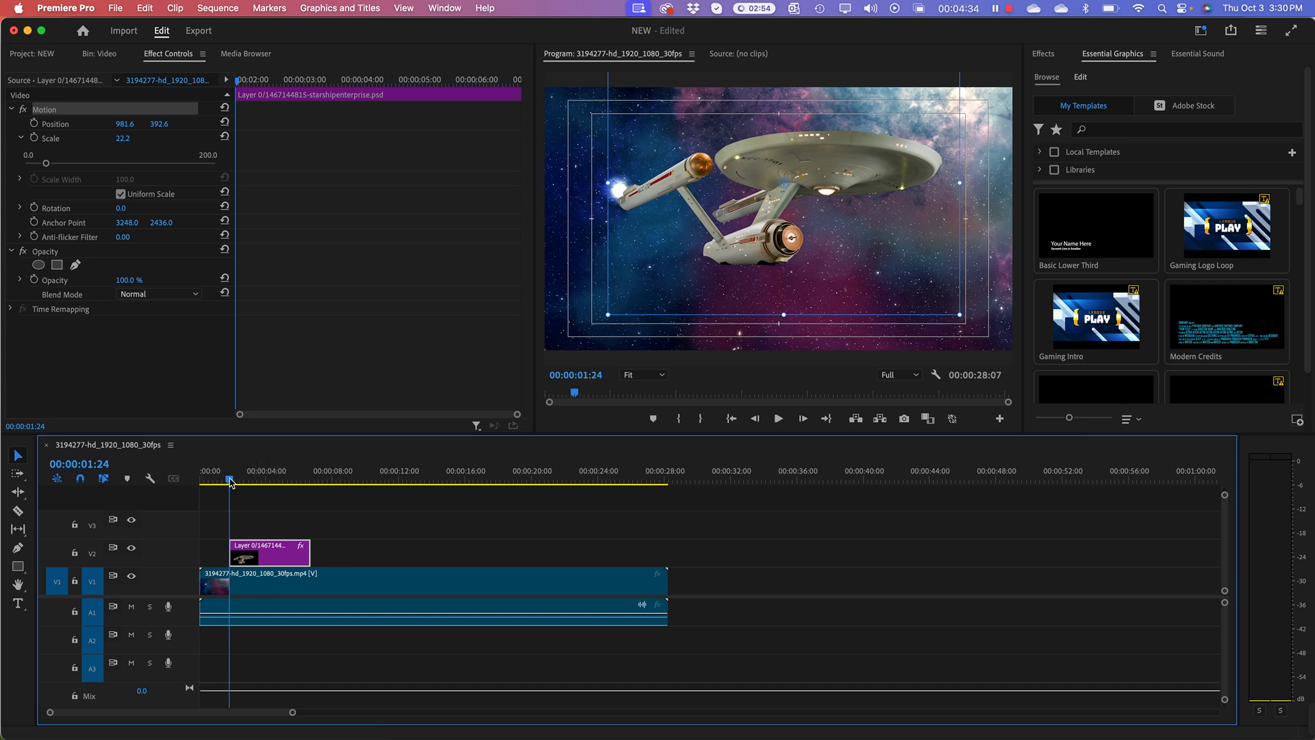
# Move the playhead to 00:00:03:16 and select the starship in the program preview.
pyautogui.moveTo(230, 482); pyautogui.dragTo(258, 483)
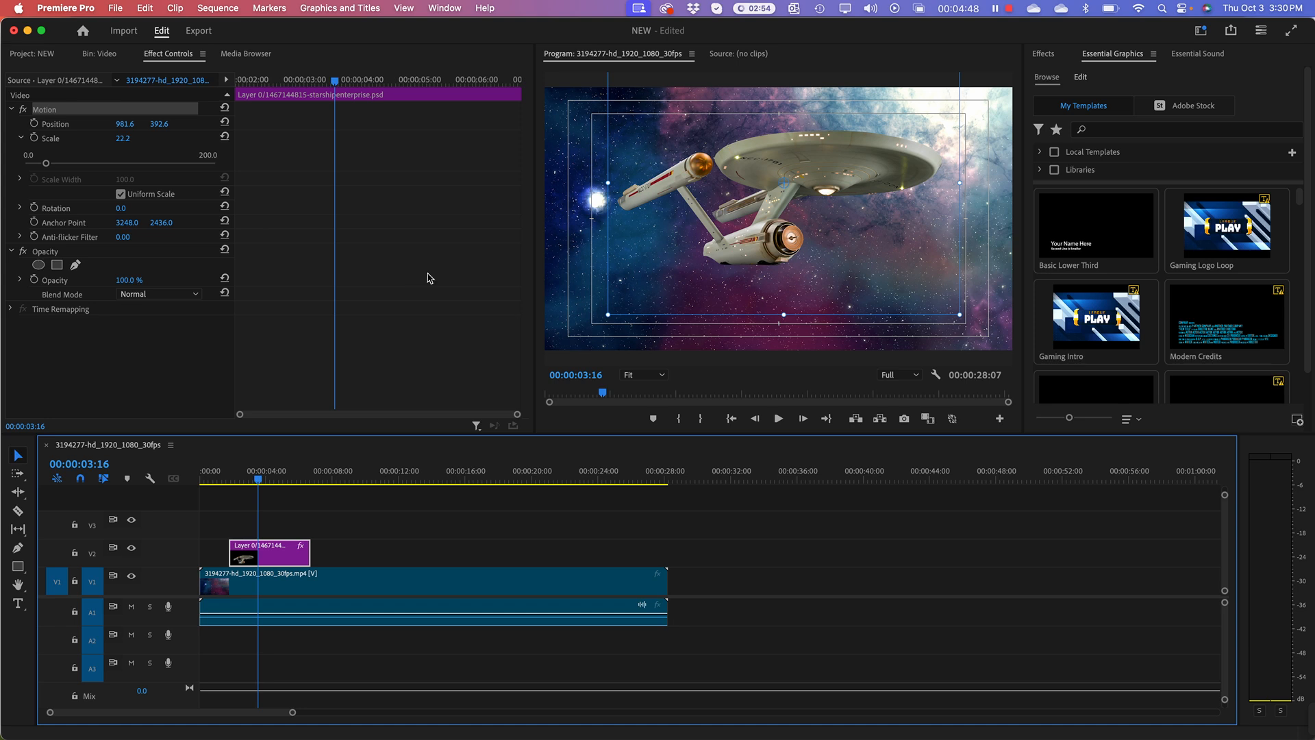
pyautogui.click(852, 187)
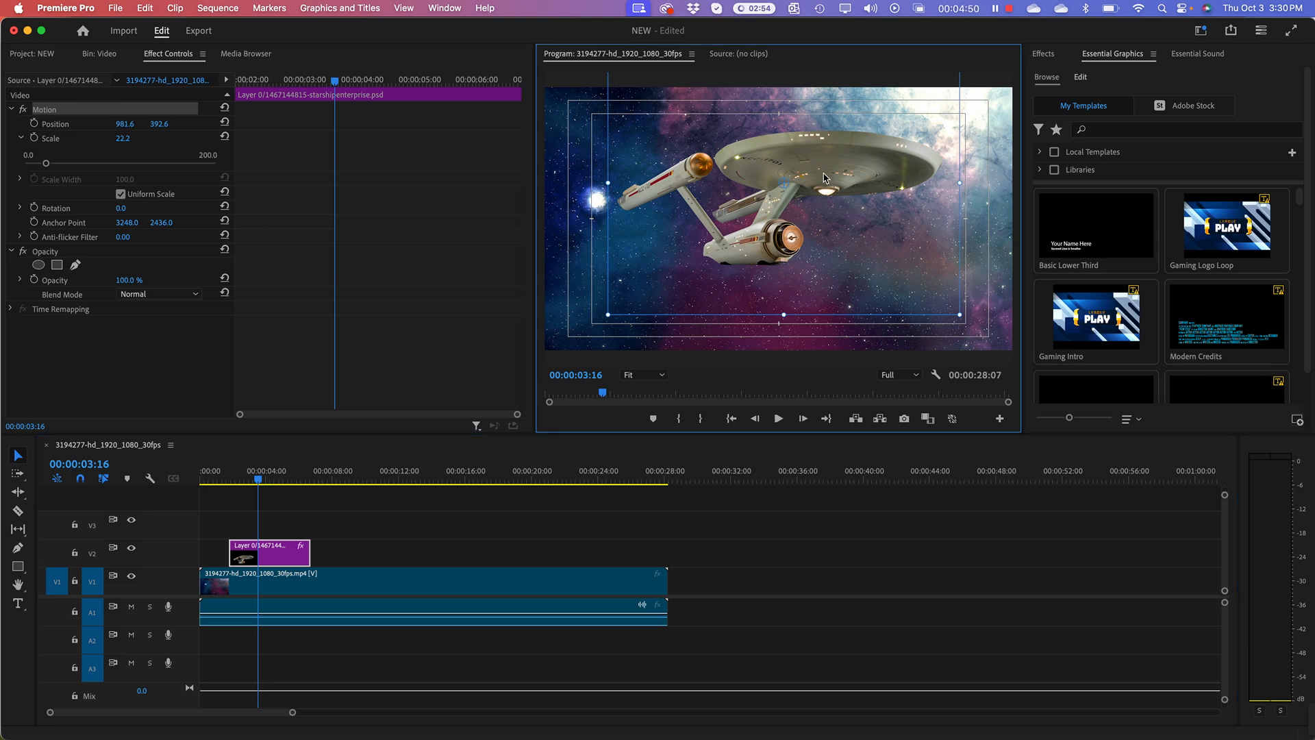
# Keyframe the starship's Position at 00:00:03:00, and at 00:00:02:04 move it out past the frame's left edge, to about X -671.4.
pyautogui.moveTo(255, 485); pyautogui.dragTo(250, 489)
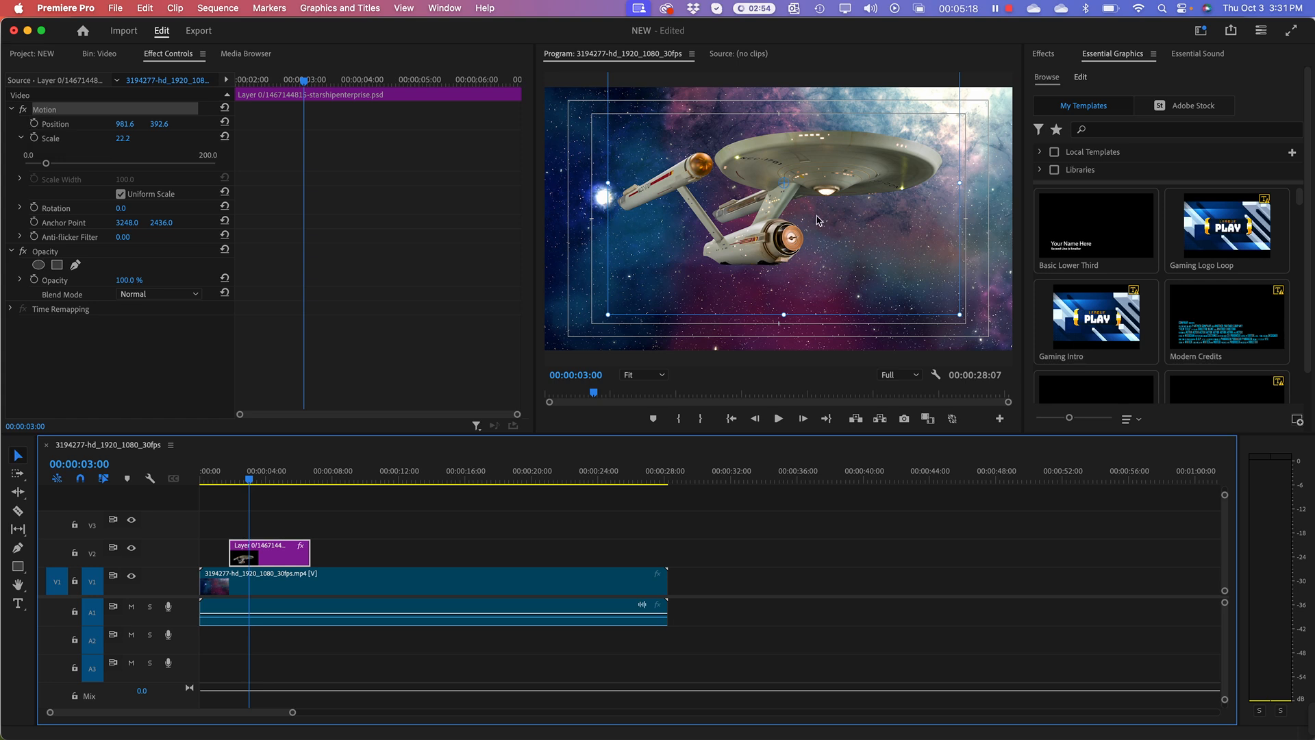
pyautogui.click(33, 124)
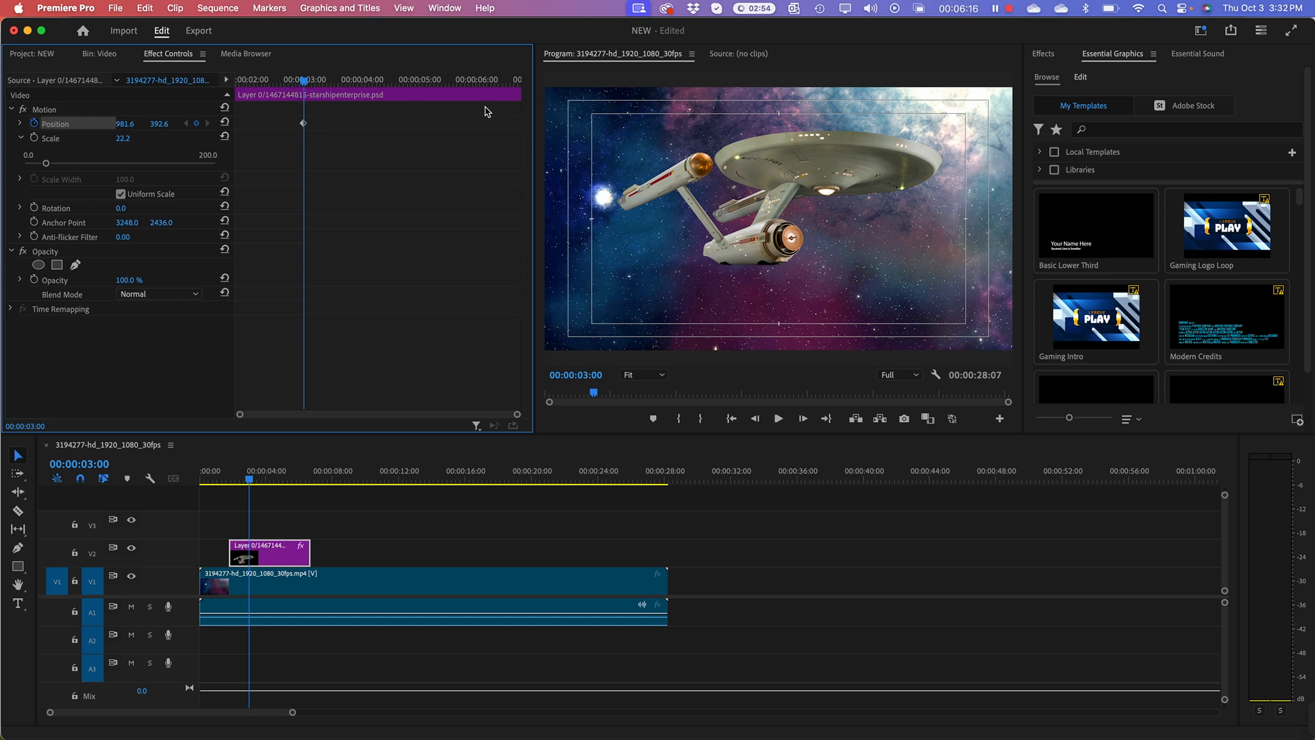
pyautogui.moveTo(304, 82); pyautogui.dragTo(276, 84)
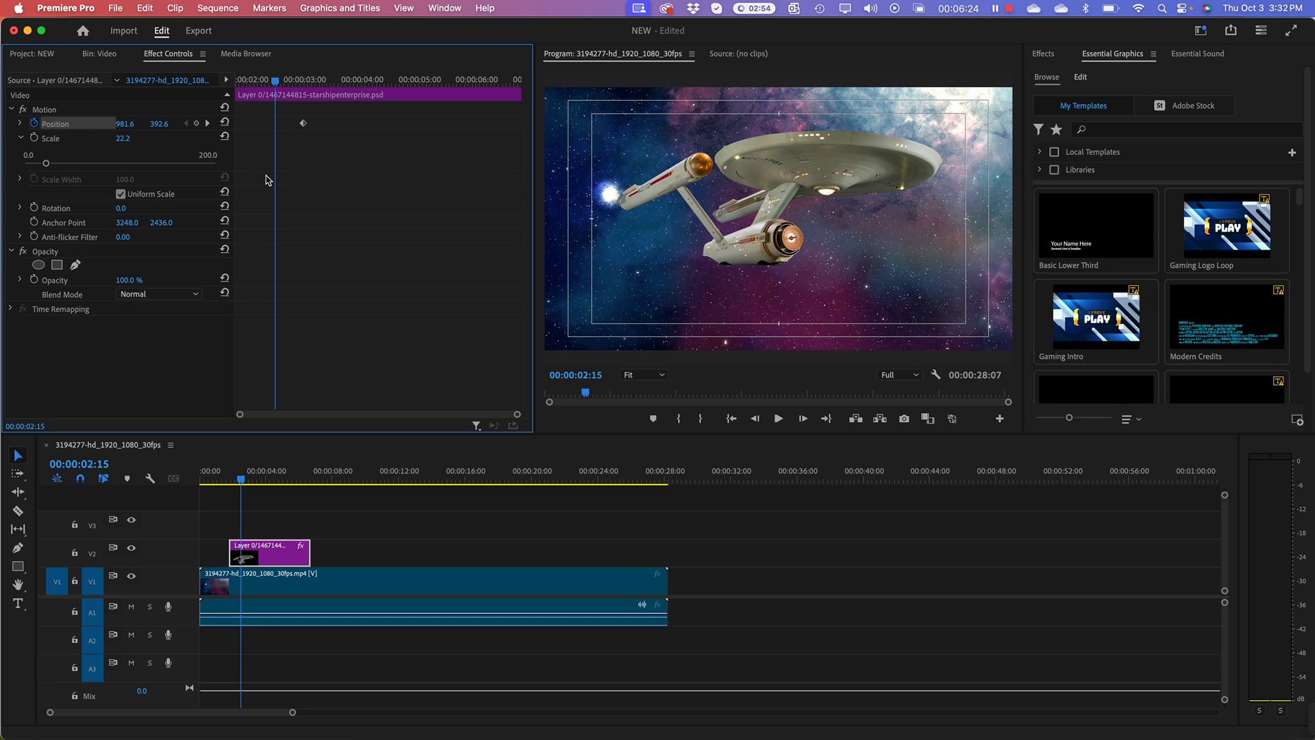
pyautogui.moveTo(278, 83); pyautogui.dragTo(258, 83)
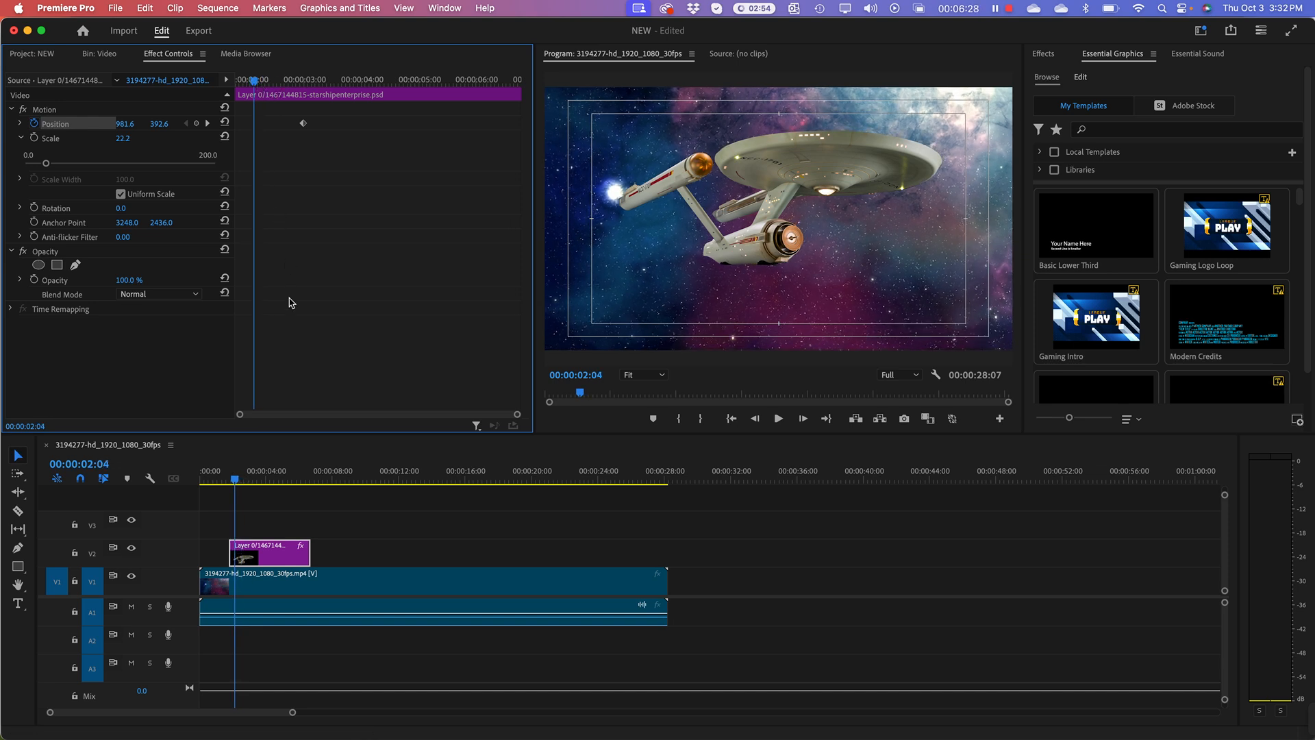
pyautogui.click(872, 174)
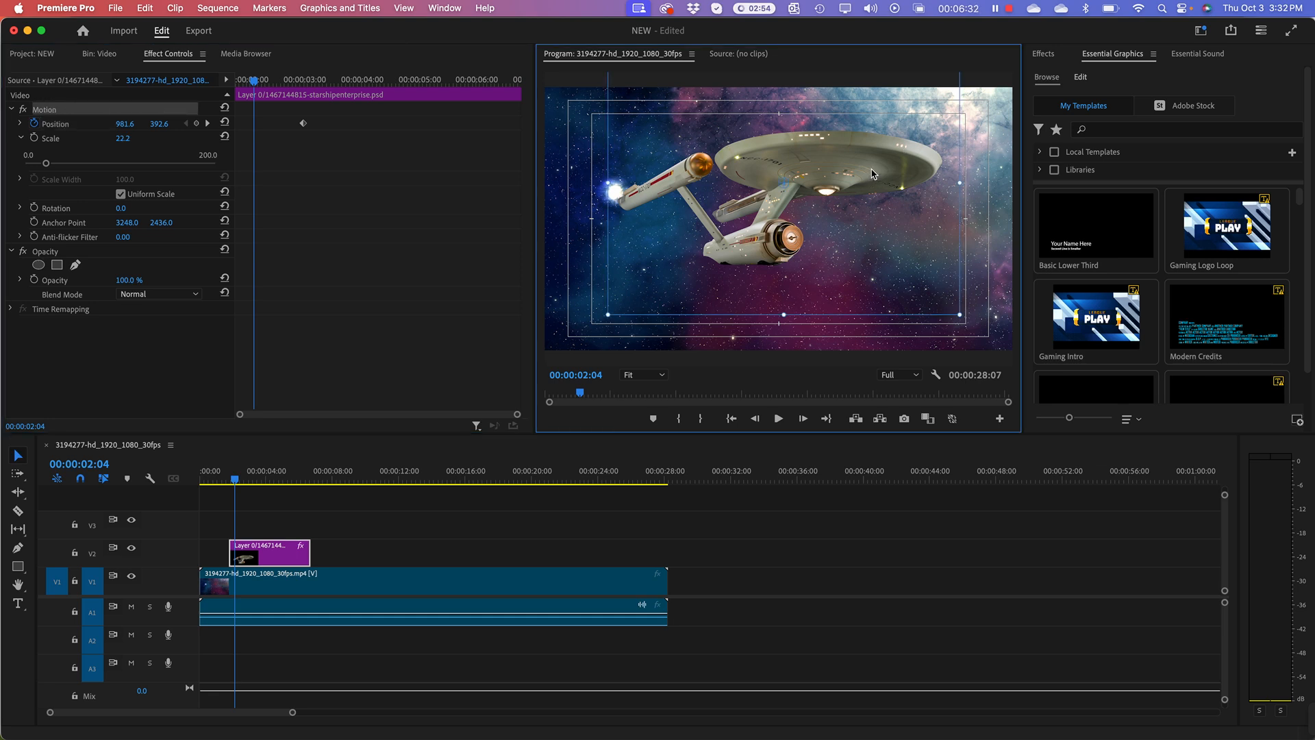
pyautogui.moveTo(873, 174); pyautogui.dragTo(469, 196)
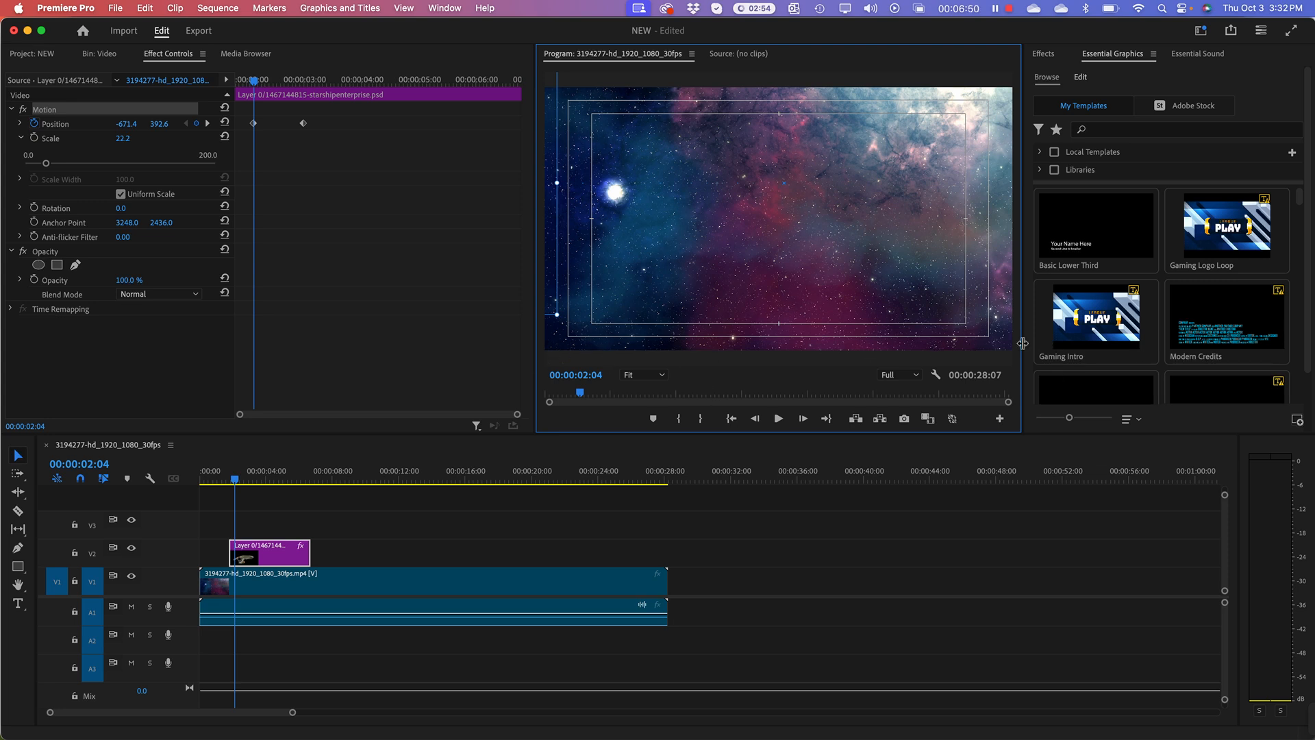
# Widen the program preview and set its zoom level to 50% so the area outside the frame shows.
pyautogui.moveTo(1025, 346); pyautogui.dragTo(1102, 327)
pyautogui.moveTo(1120, 329); pyautogui.dragTo(1125, 329)
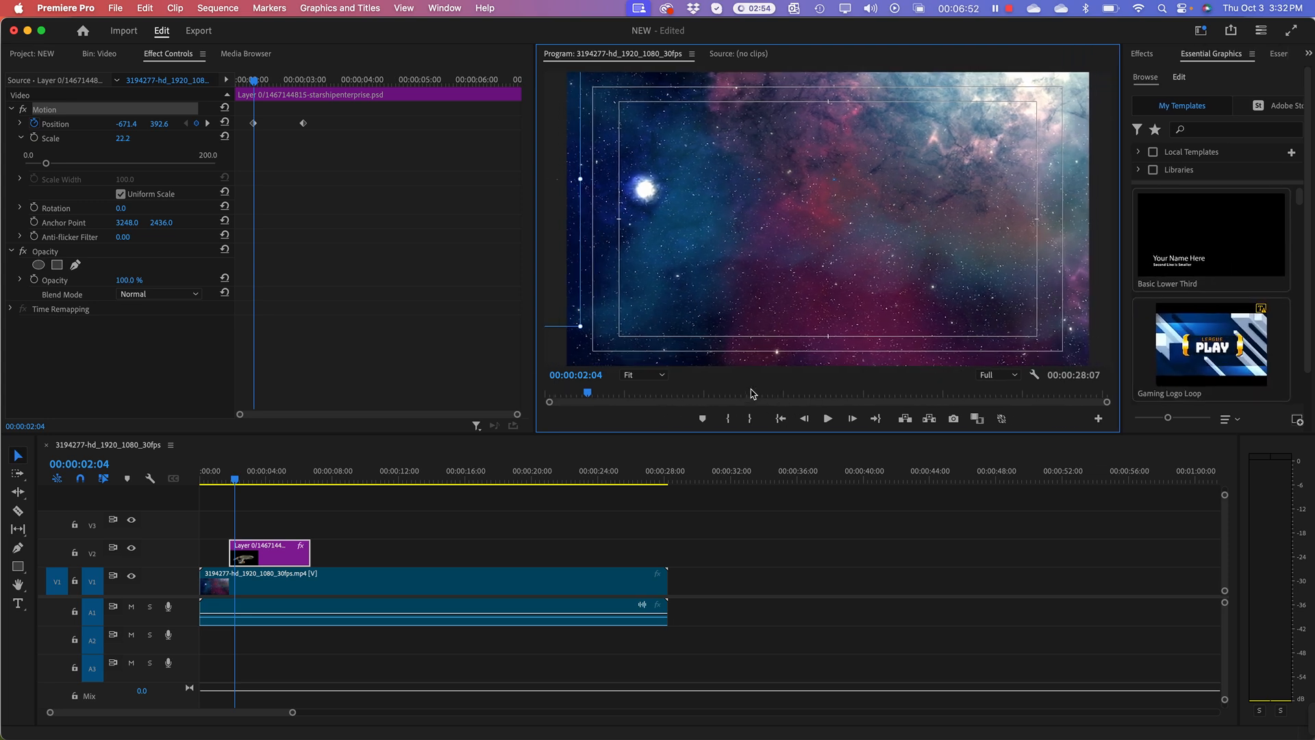
pyautogui.click(647, 375)
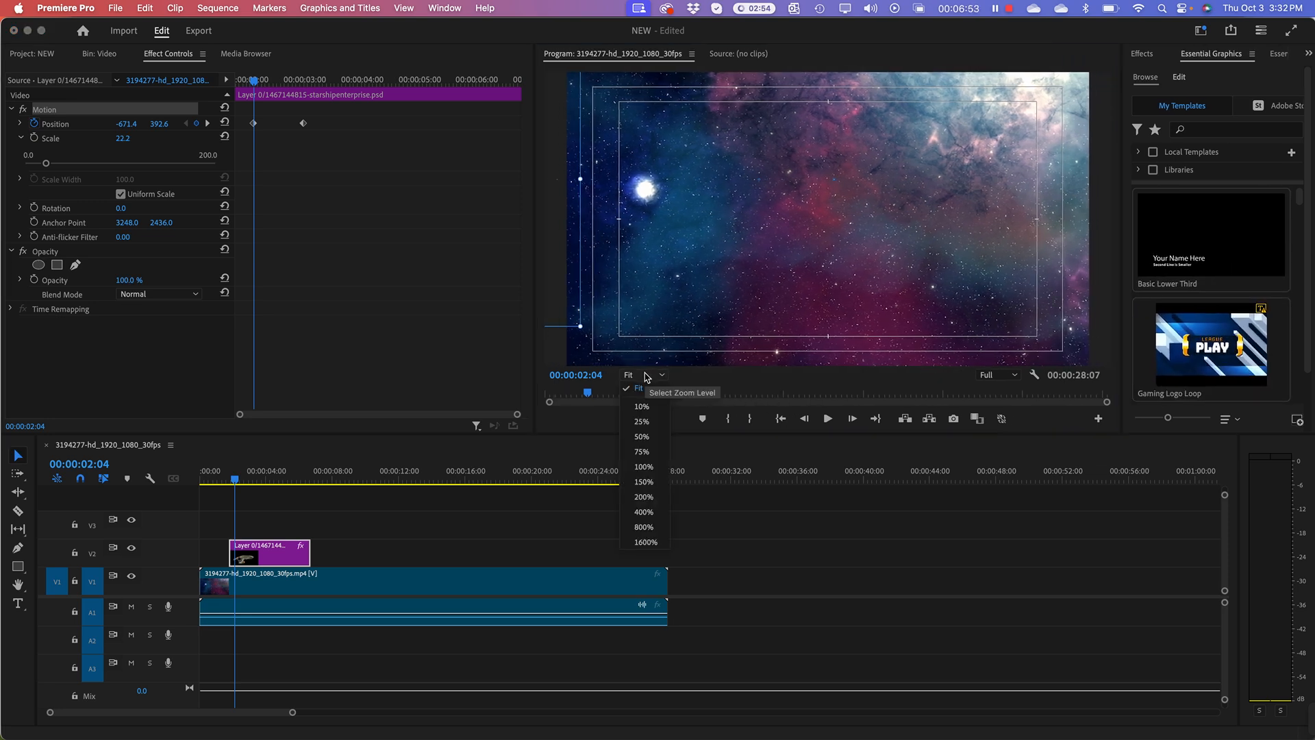
pyautogui.click(650, 473)
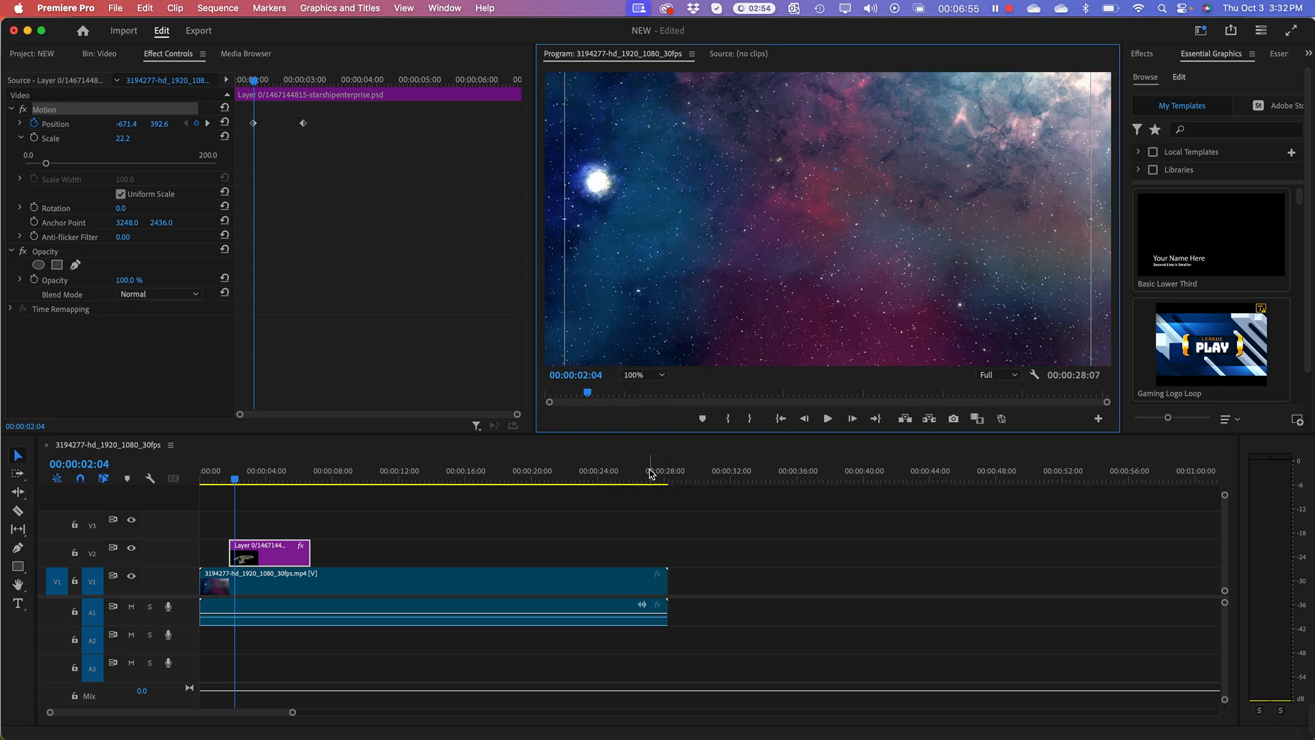
pyautogui.click(636, 377)
pyautogui.click(642, 436)
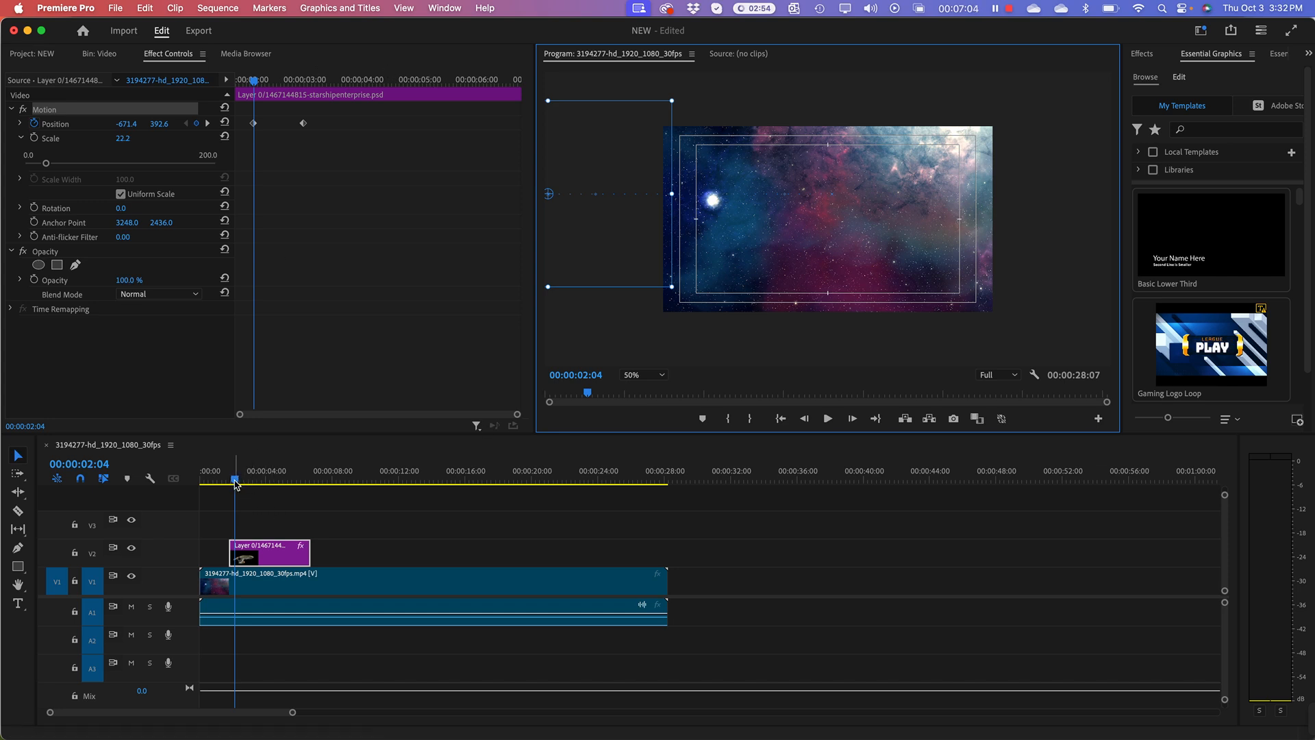
# Play the sequence from 00:00:00:00 and scrub across the starship clip to review its fly-in from the left.
pyautogui.moveTo(235, 482); pyautogui.dragTo(199, 489)
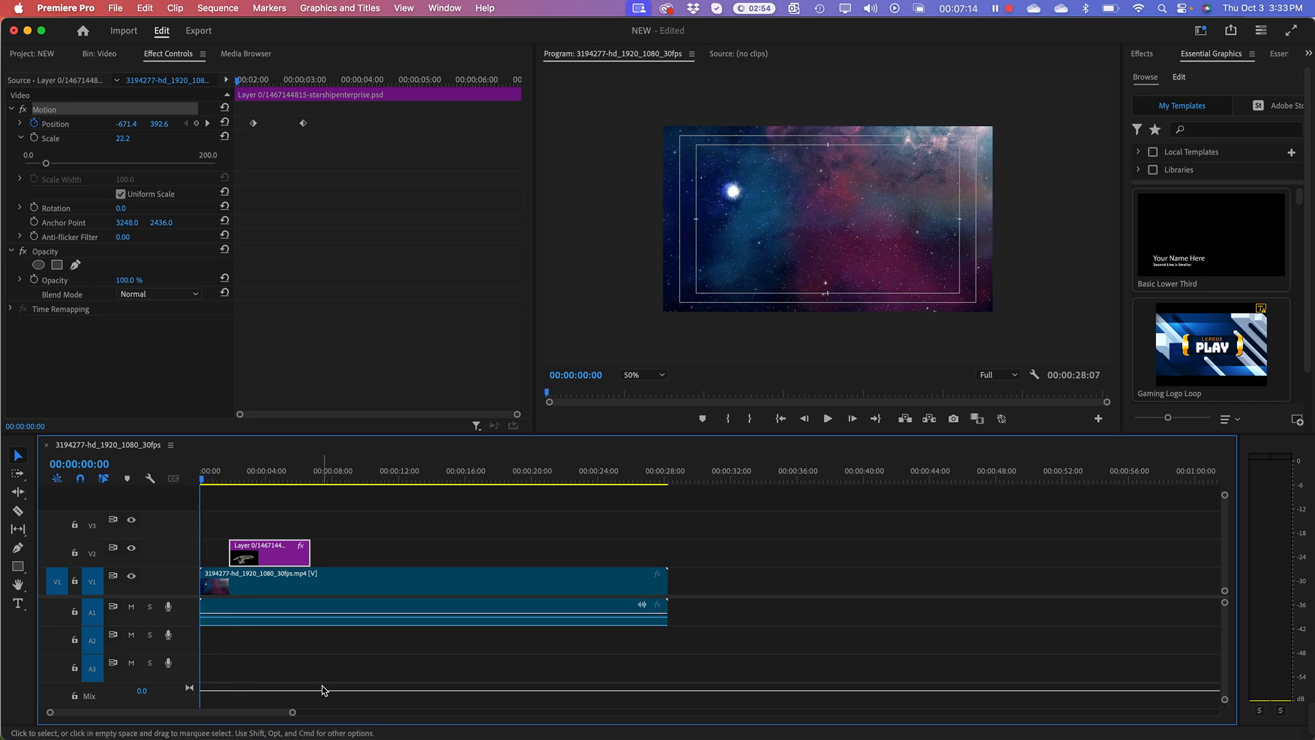
pyautogui.press('space')
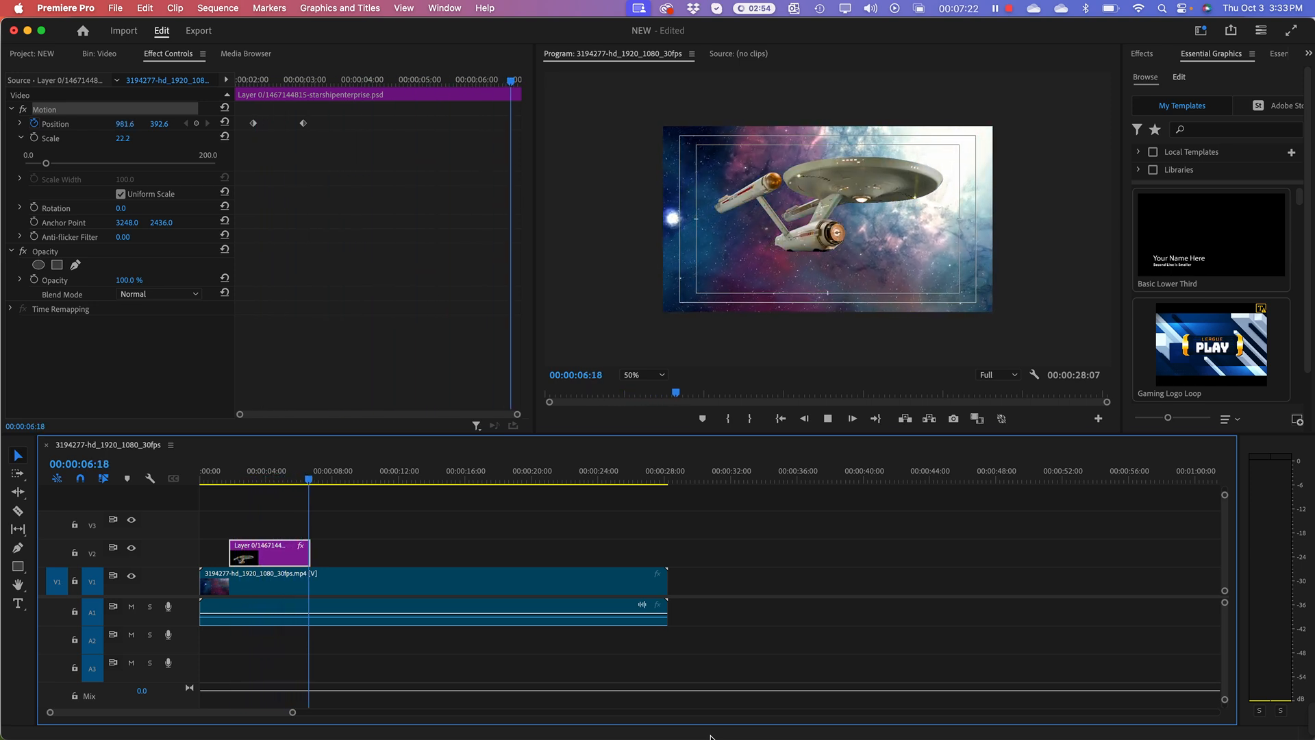
pyautogui.click(296, 480)
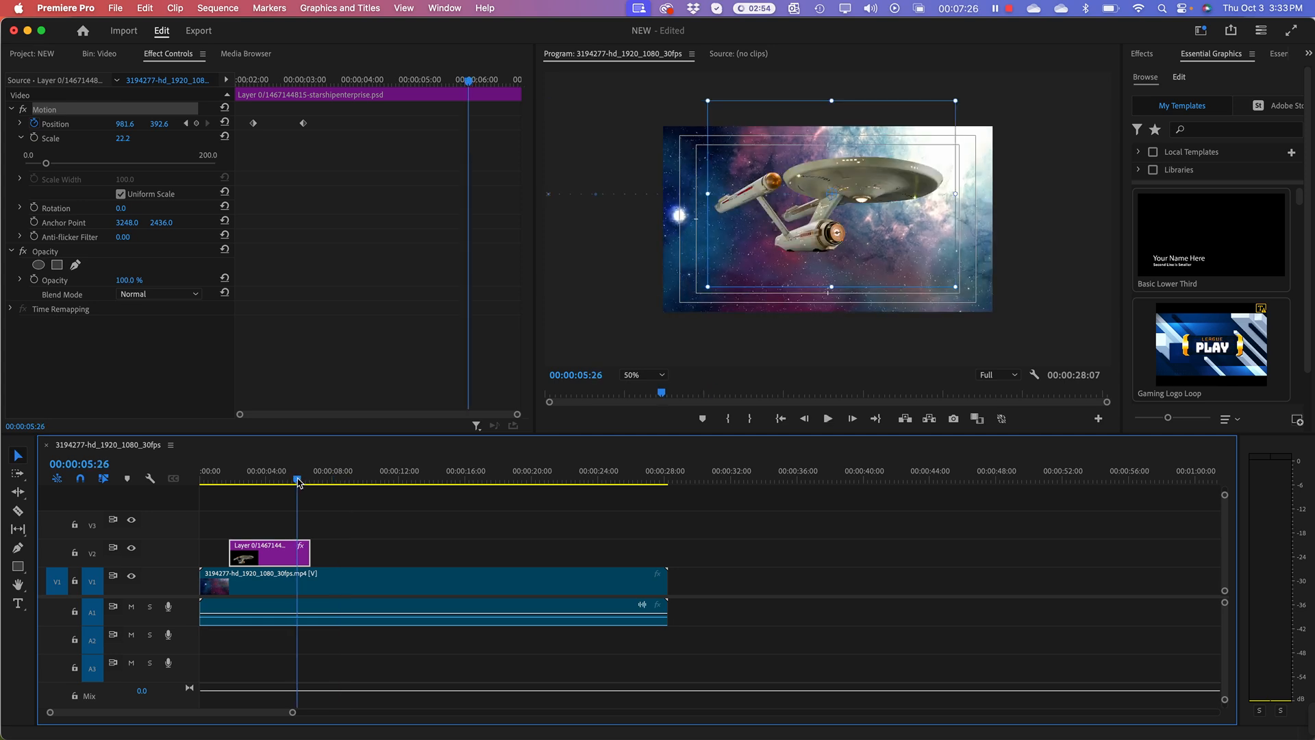
pyautogui.click(228, 479)
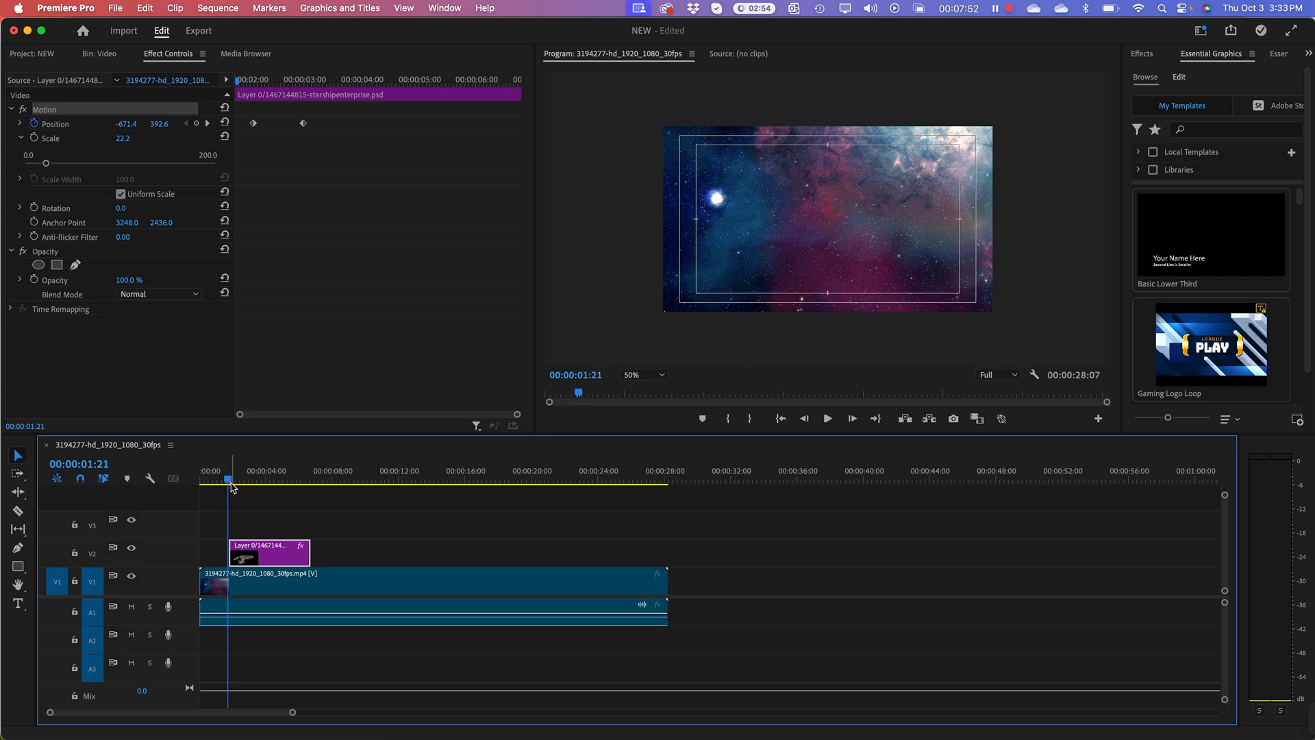
pyautogui.moveTo(231, 487); pyautogui.dragTo(266, 485)
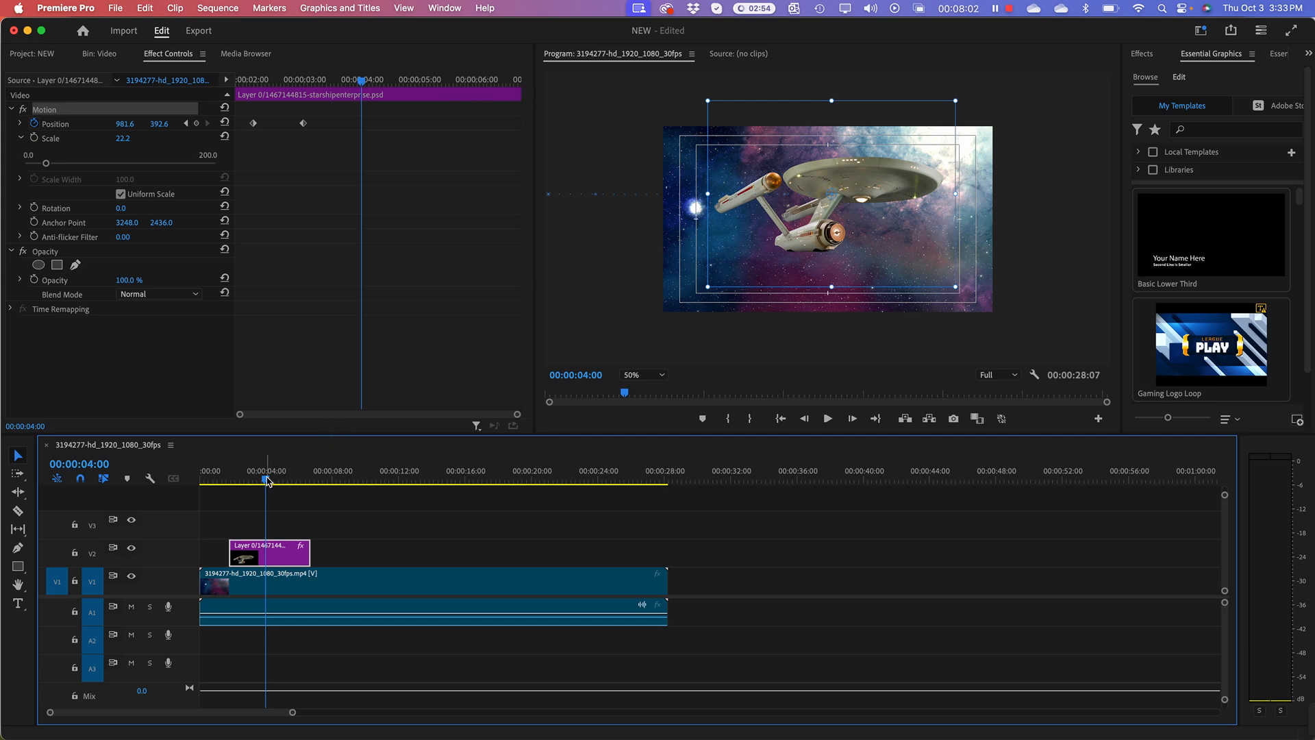
pyautogui.moveTo(267, 482); pyautogui.dragTo(190, 494)
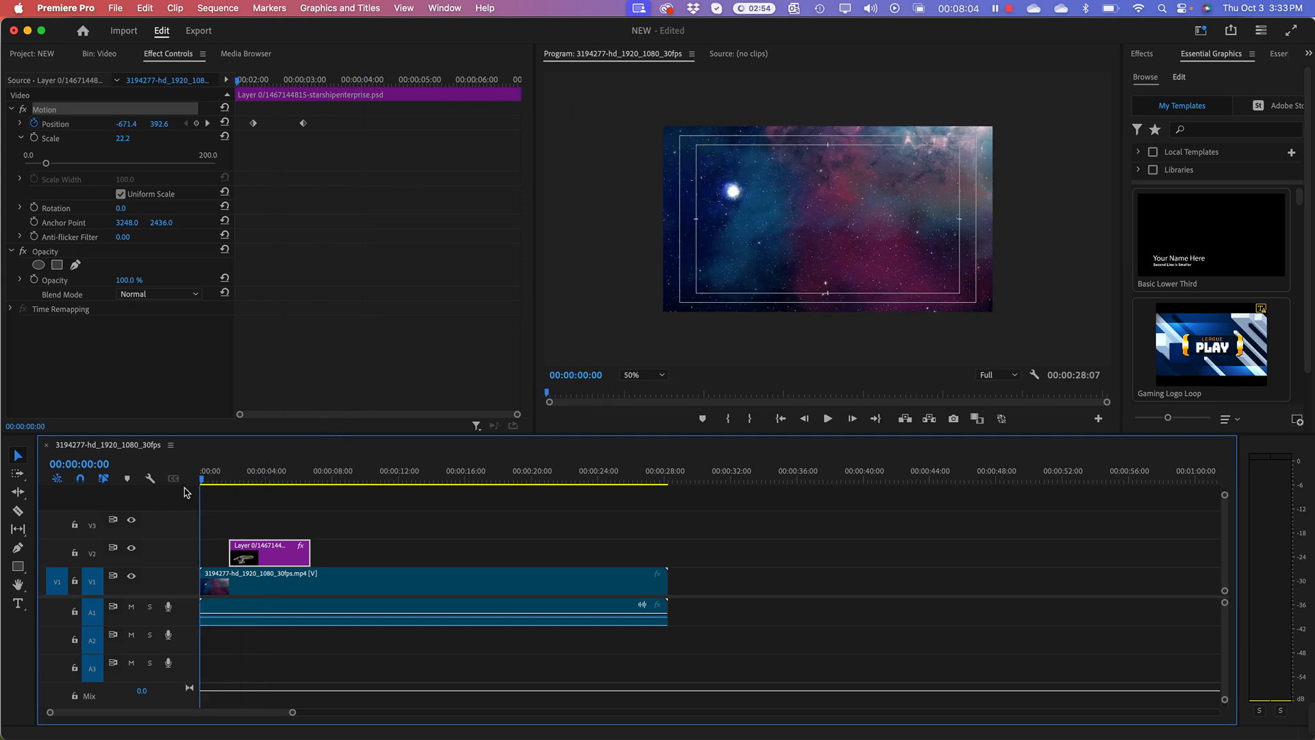
pyautogui.press('space')
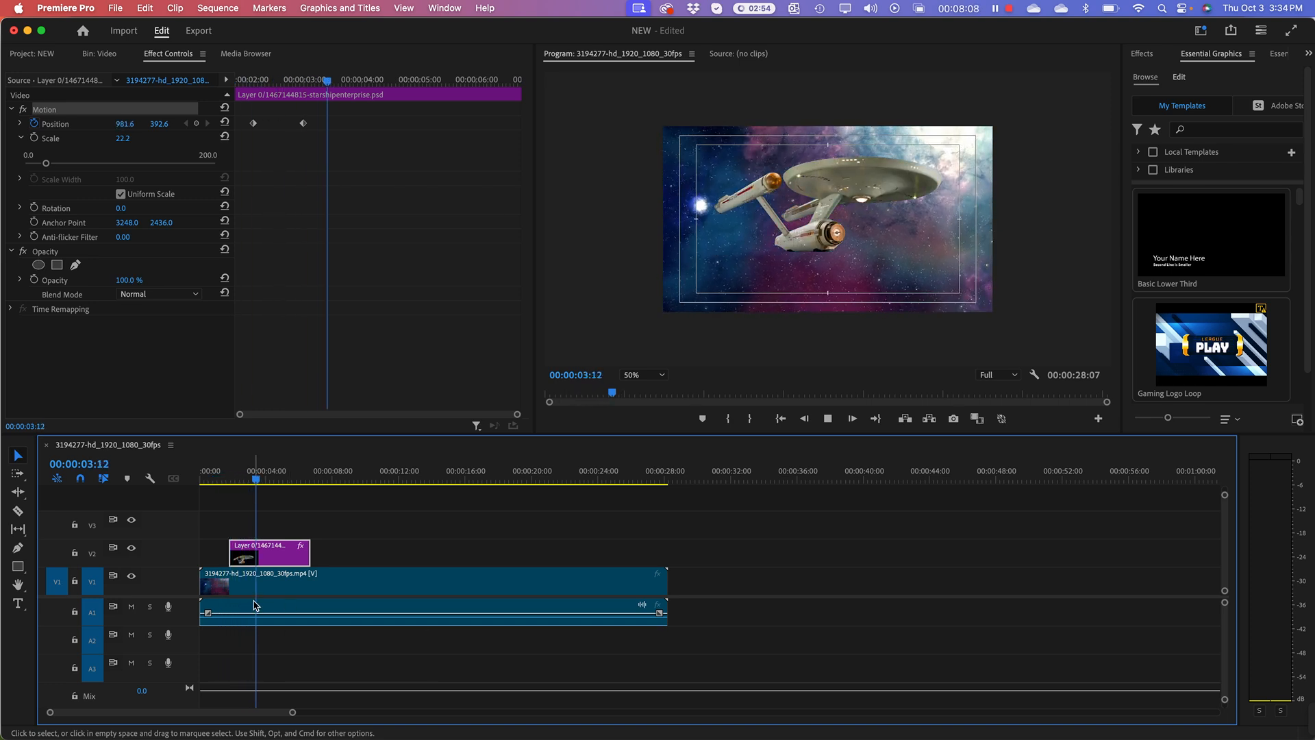
pyautogui.press('space')
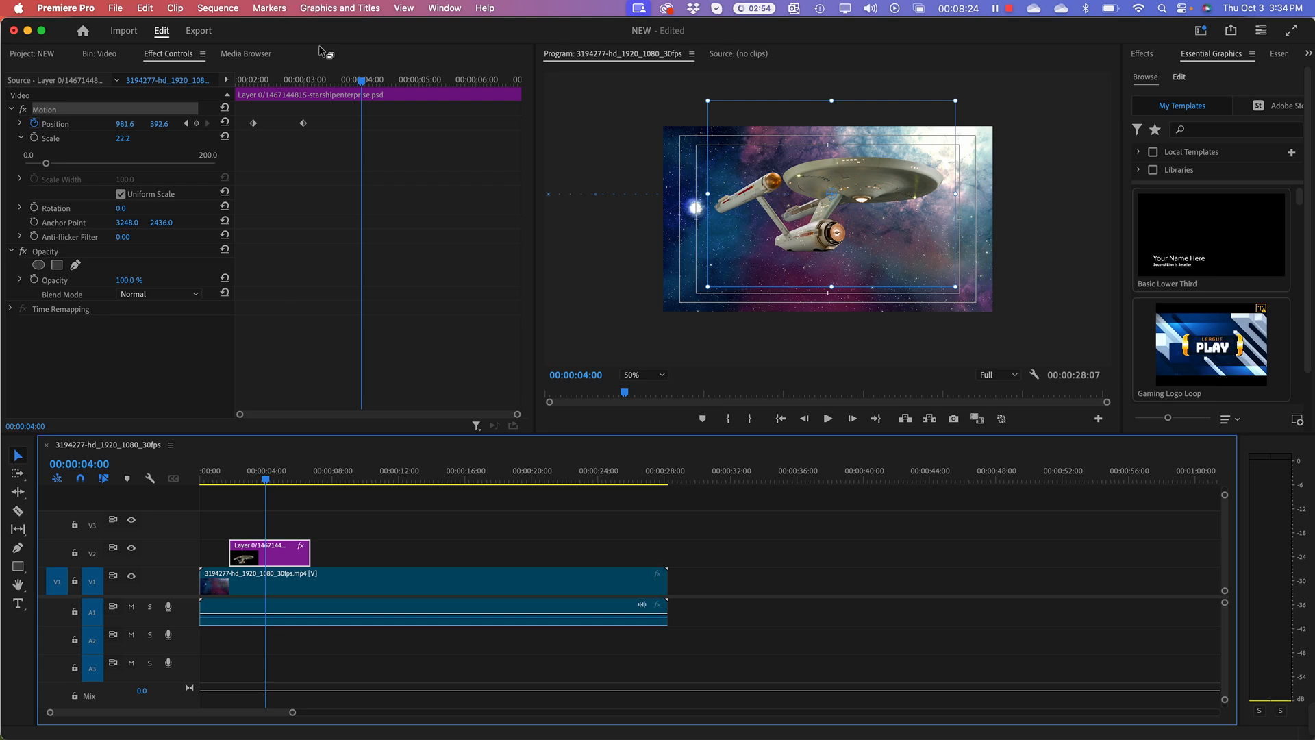
# Return to the Position keyframe at 00:00:03:00, magnify the keyframe timeline, and enable Scale keyframing for the starship there.
pyautogui.moveTo(365, 82); pyautogui.dragTo(306, 81)
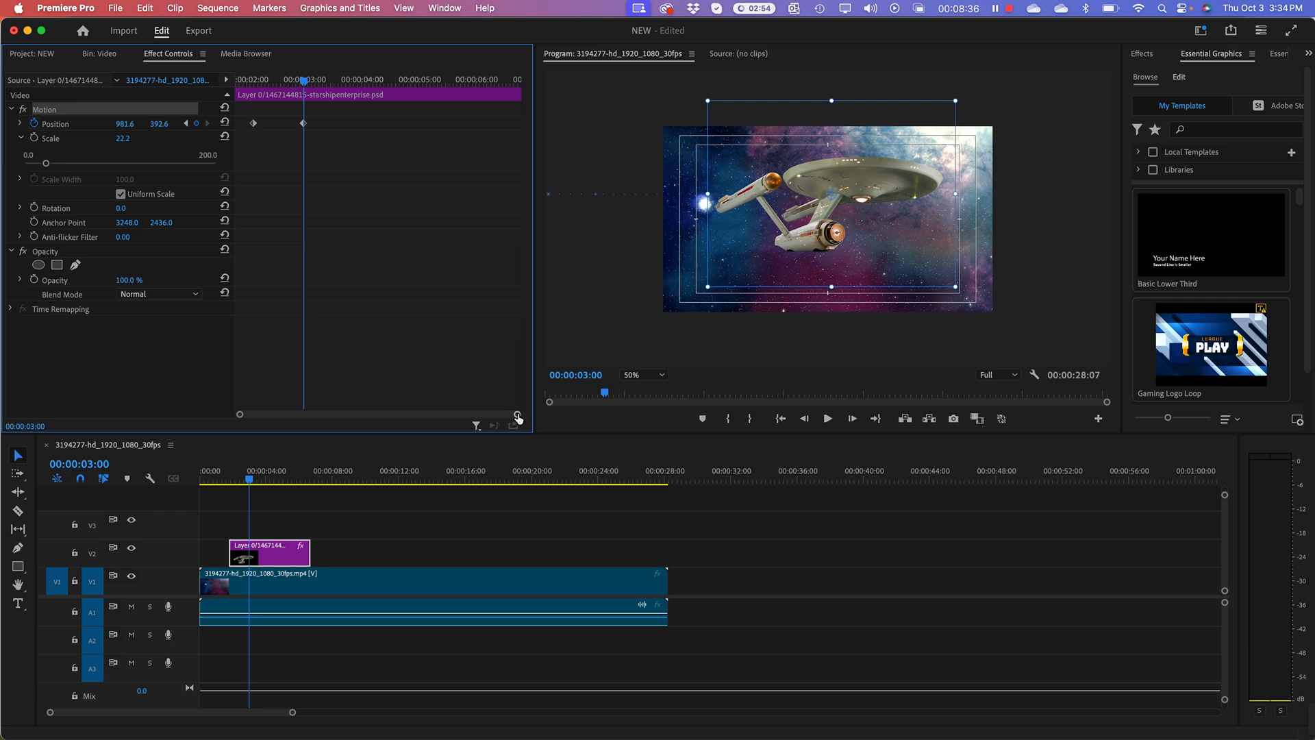
pyautogui.moveTo(518, 418); pyautogui.dragTo(413, 422)
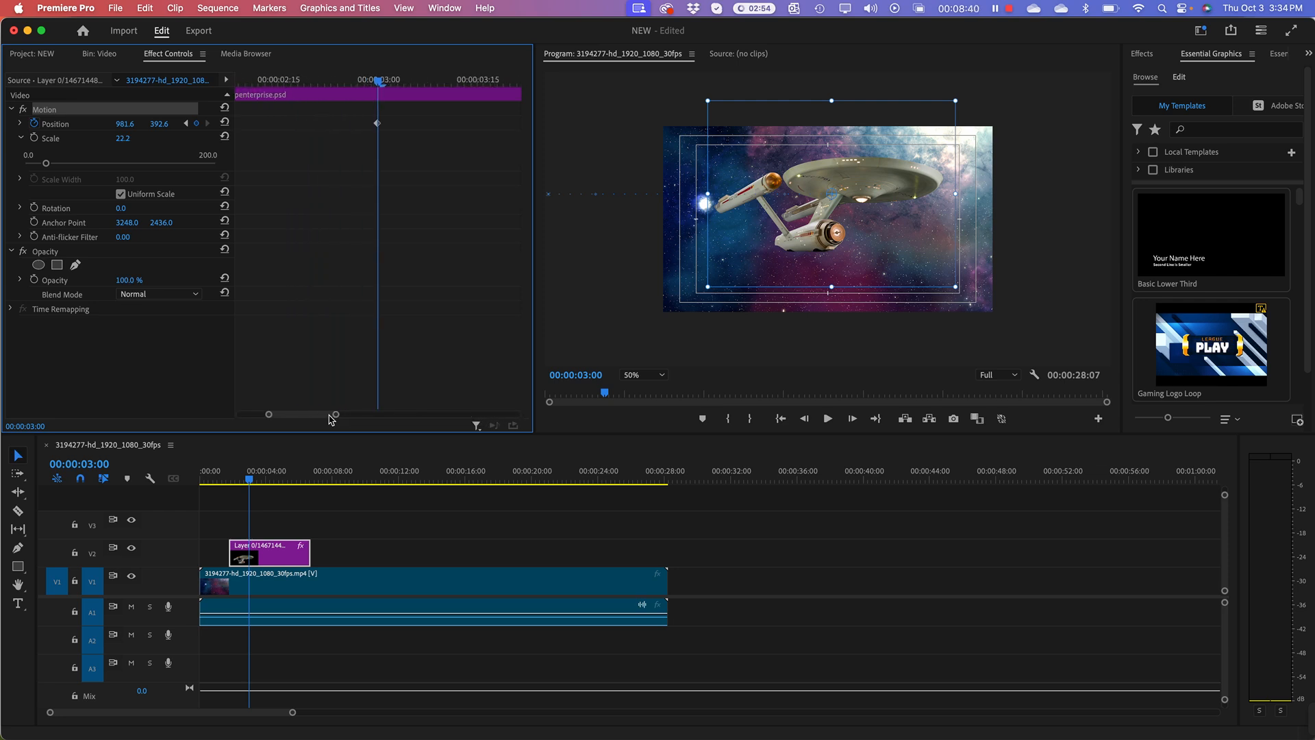
pyautogui.moveTo(304, 419); pyautogui.dragTo(285, 421)
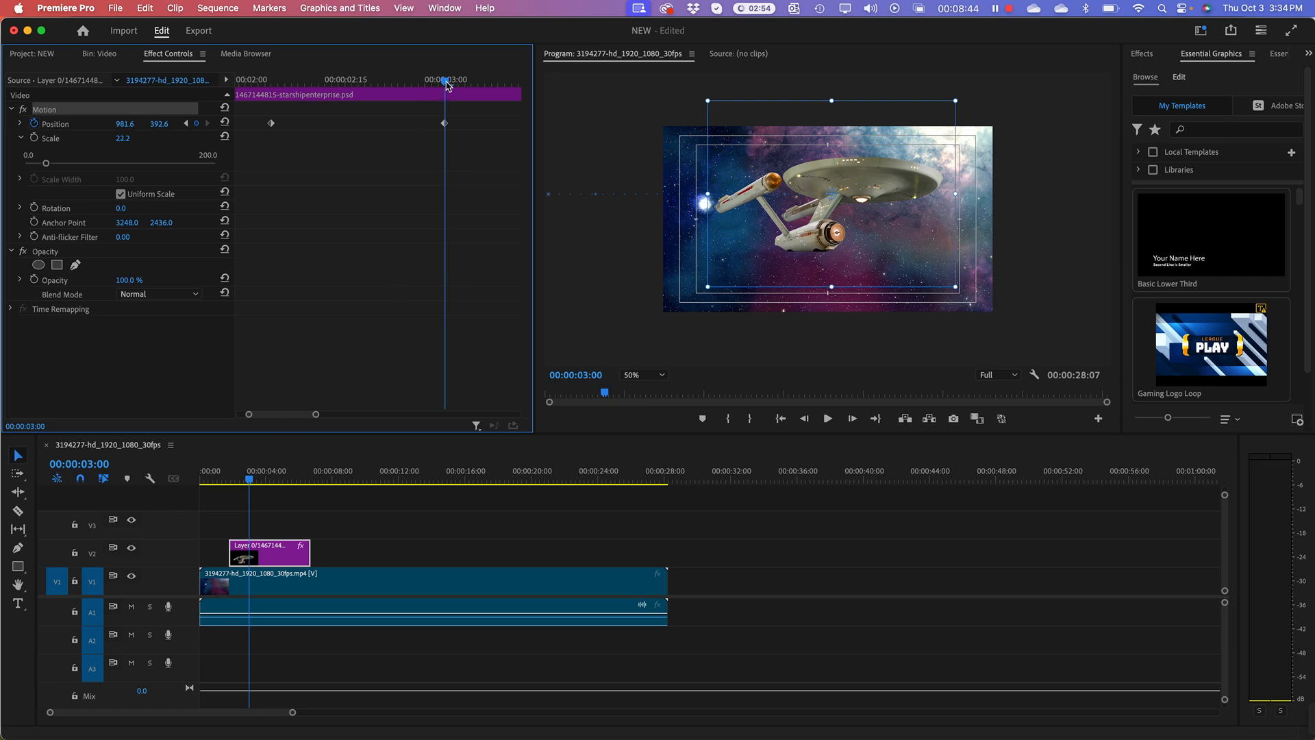
pyautogui.moveTo(446, 83); pyautogui.dragTo(446, 84)
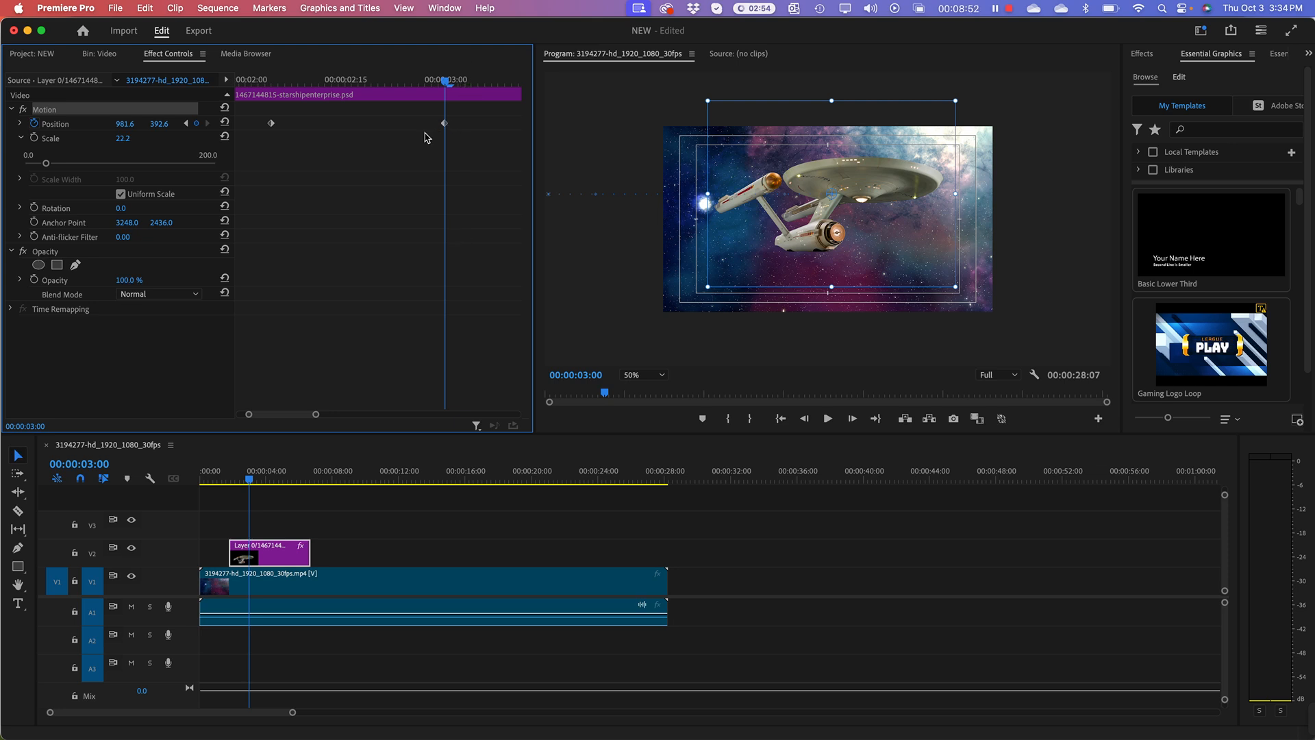
pyautogui.click(34, 138)
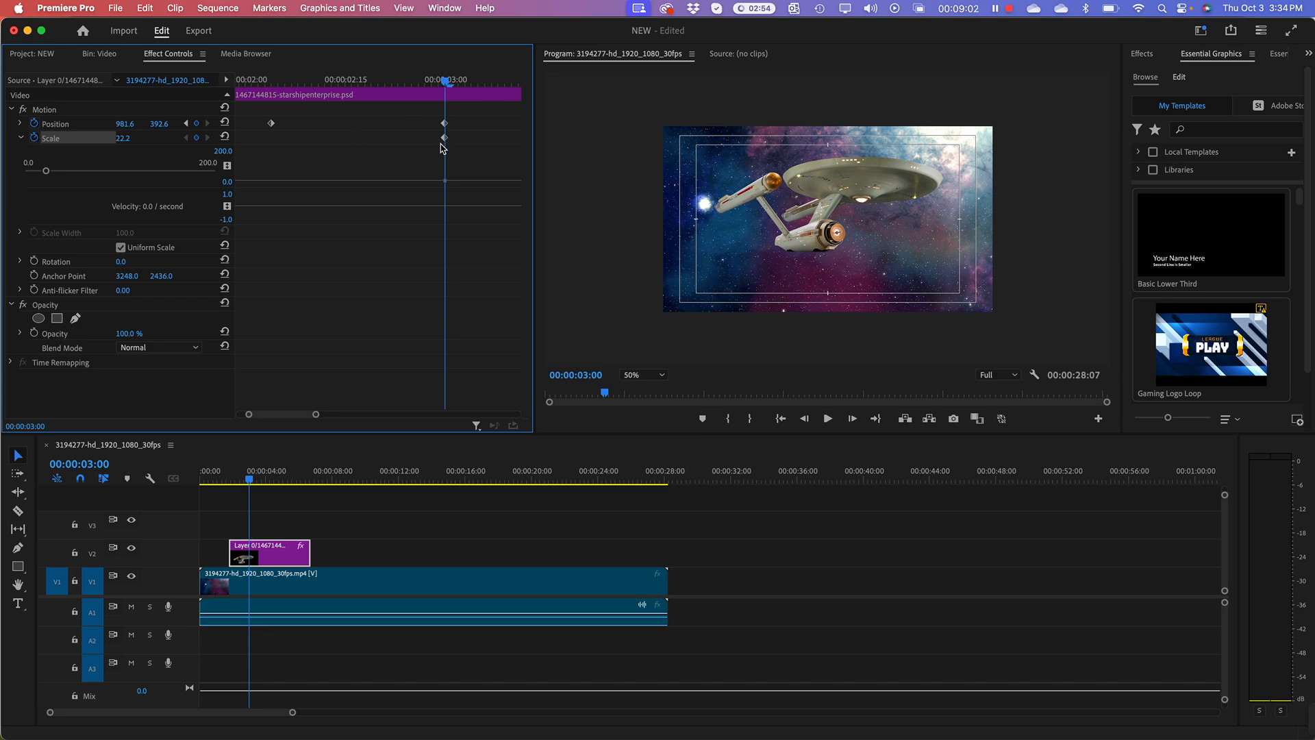
# At the first Position keyframe, 00:00:02:04, add a Scale keyframe for the starship and reduce its value to 0.
pyautogui.moveTo(313, 81); pyautogui.dragTo(277, 85)
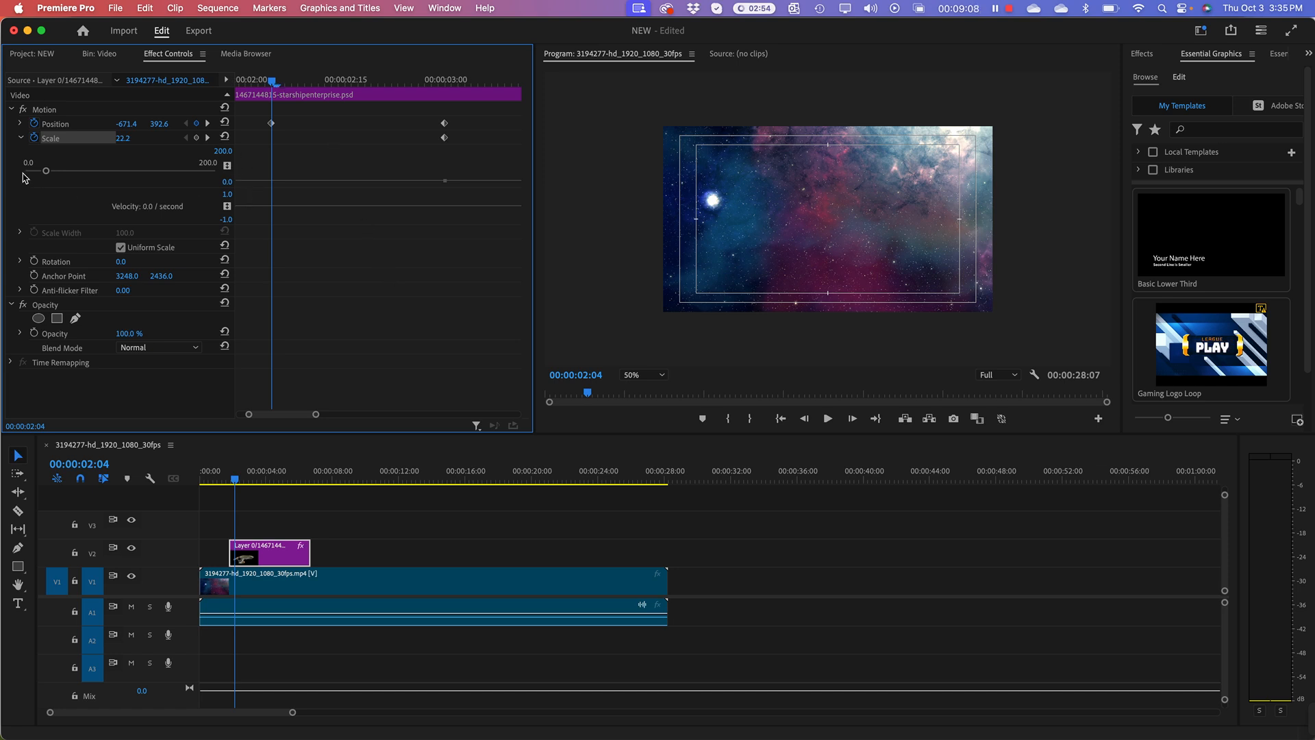
pyautogui.moveTo(44, 172); pyautogui.dragTo(32, 172)
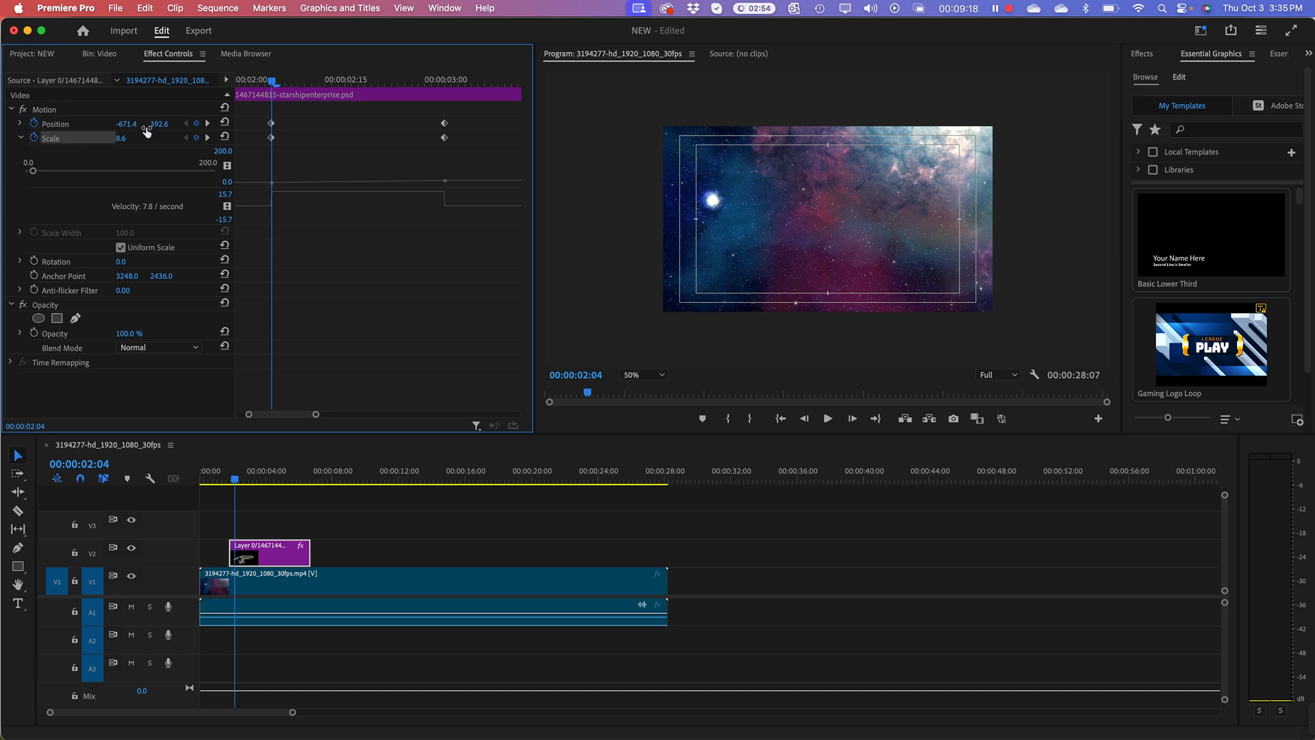
pyautogui.click(122, 139)
pyautogui.write('5')
pyautogui.press('Return')
pyautogui.moveTo(272, 84); pyautogui.dragTo(275, 151)
pyautogui.click(272, 138)
pyautogui.click(127, 138)
pyautogui.write('0')
pyautogui.press('Return')
# Play the sequence from 00:00:00:28 to review the starship growing as it flies in.
pyautogui.moveTo(281, 85); pyautogui.dragTo(459, 111)
pyautogui.press('Right')
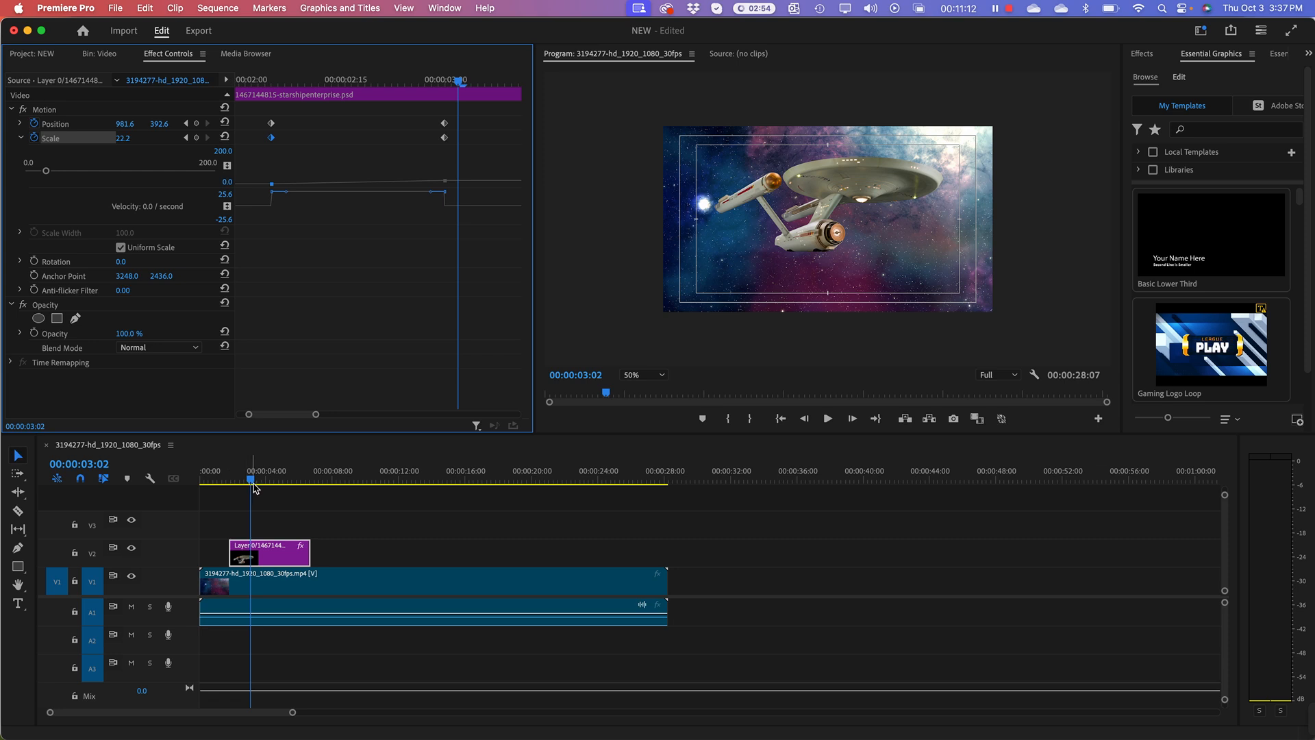
pyautogui.moveTo(253, 486); pyautogui.dragTo(216, 482)
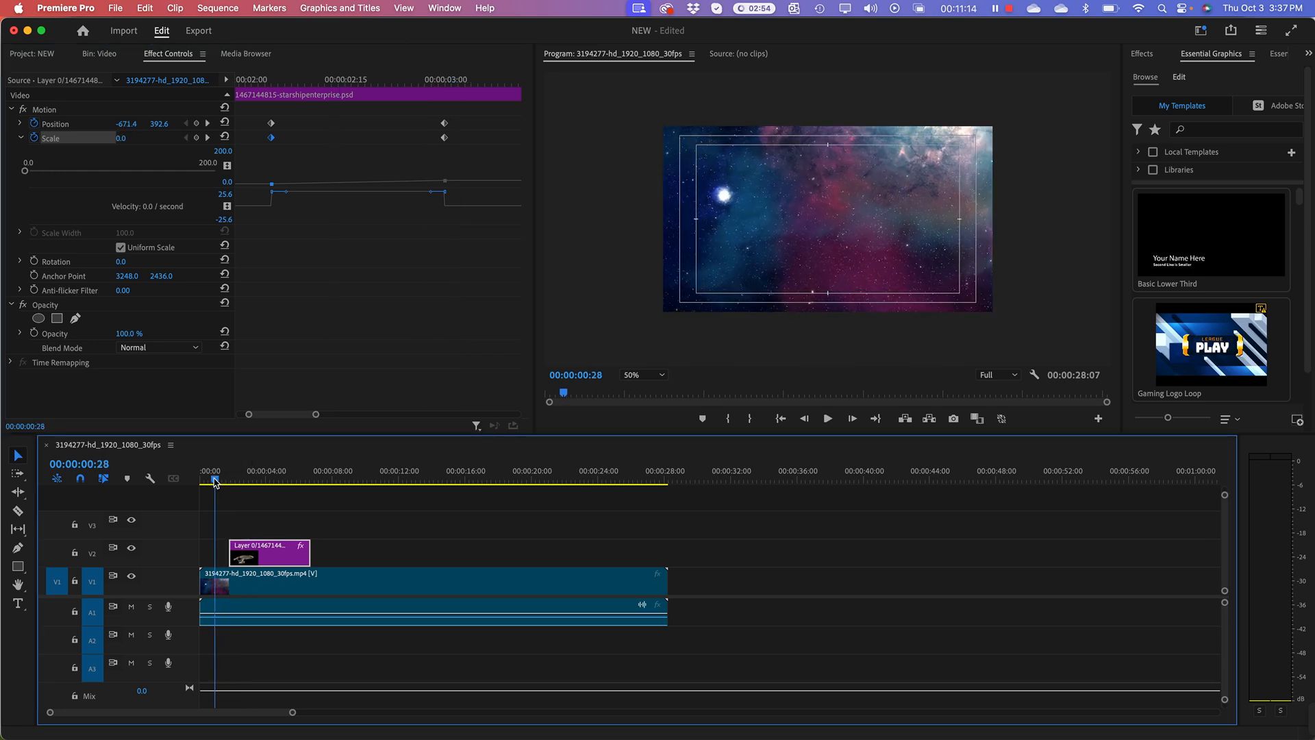
pyautogui.press('space')
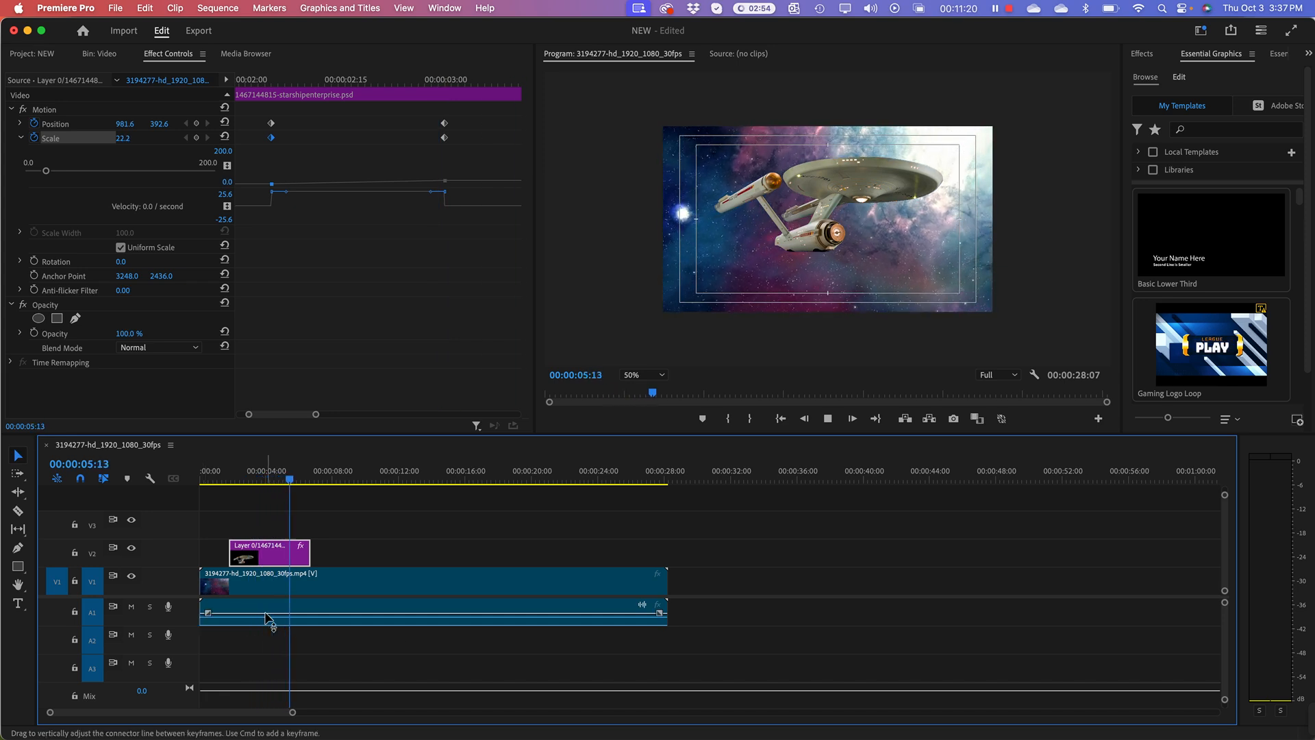
pyautogui.press('space')
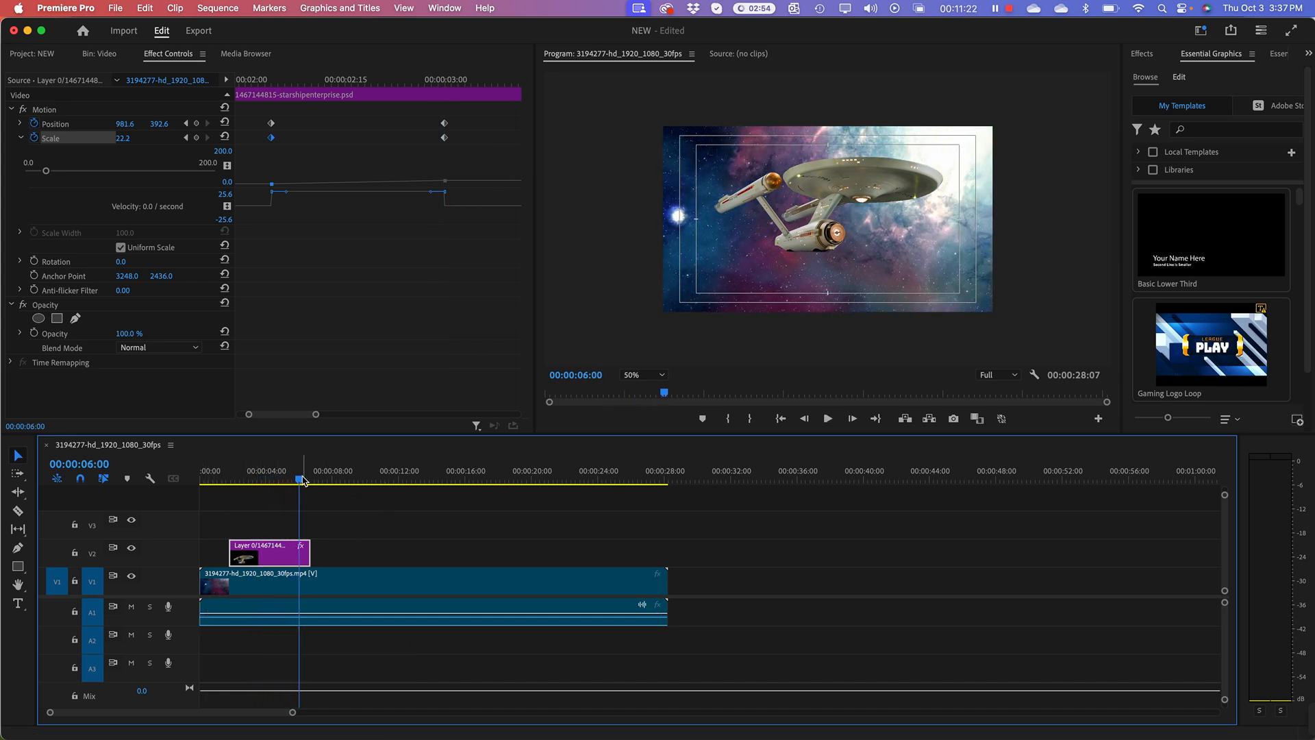
# At the 00:00:02:04 keyframe, move the starship's starting X position into the frame, first to 152.6 and then slightly back to the left.
pyautogui.moveTo(304, 481); pyautogui.dragTo(241, 499)
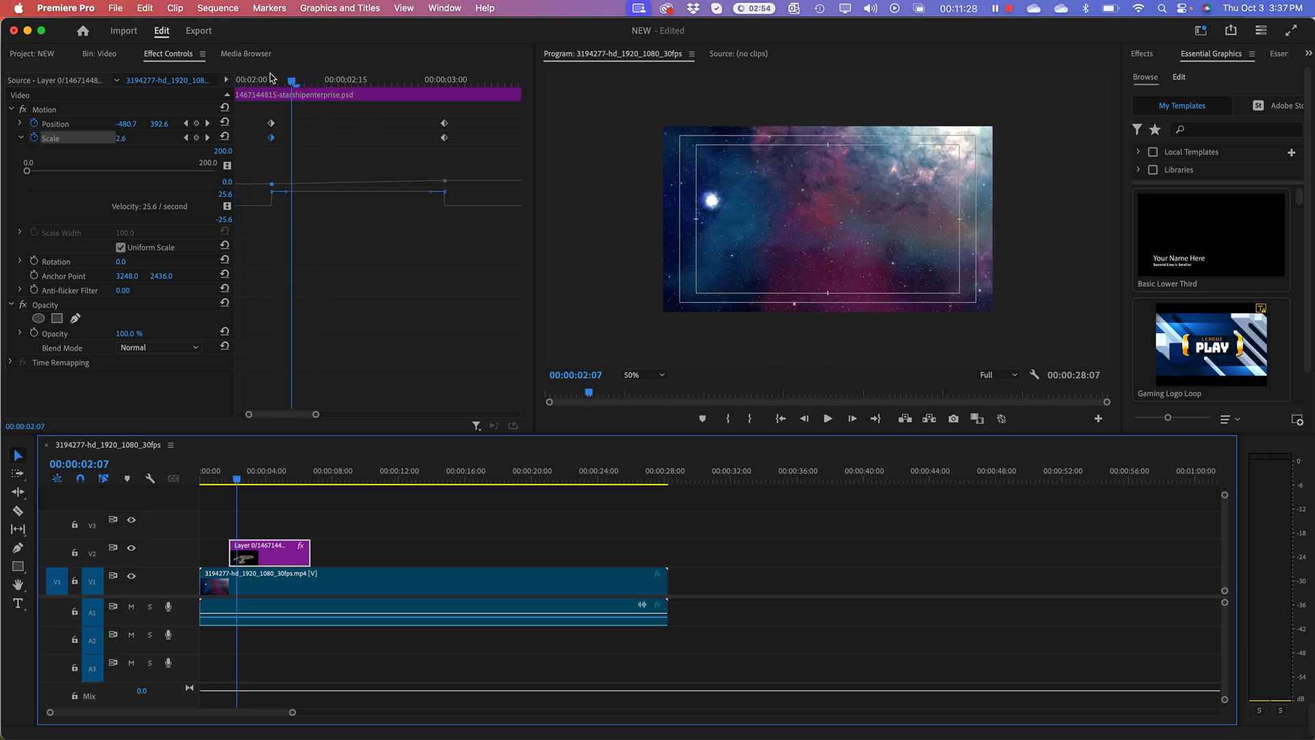
pyautogui.moveTo(291, 80); pyautogui.dragTo(273, 83)
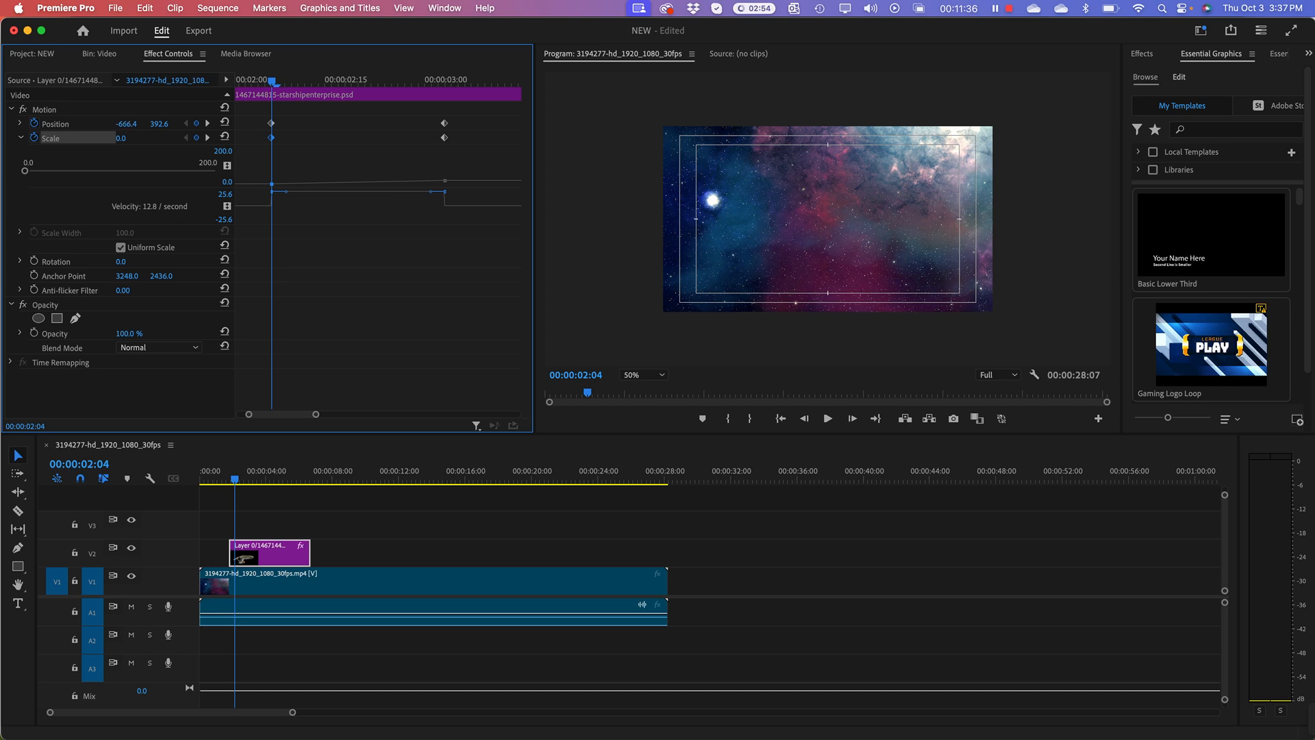
pyautogui.moveTo(127, 124); pyautogui.dragTo(146, 124)
pyautogui.moveTo(127, 124); pyautogui.dragTo(207, 124)
pyautogui.moveTo(127, 124); pyautogui.dragTo(260, 124)
pyautogui.moveTo(237, 480)
pyautogui.mouseDown()
pyautogui.moveTo(250, 481)
pyautogui.moveTo(235, 483)
pyautogui.mouseUp()
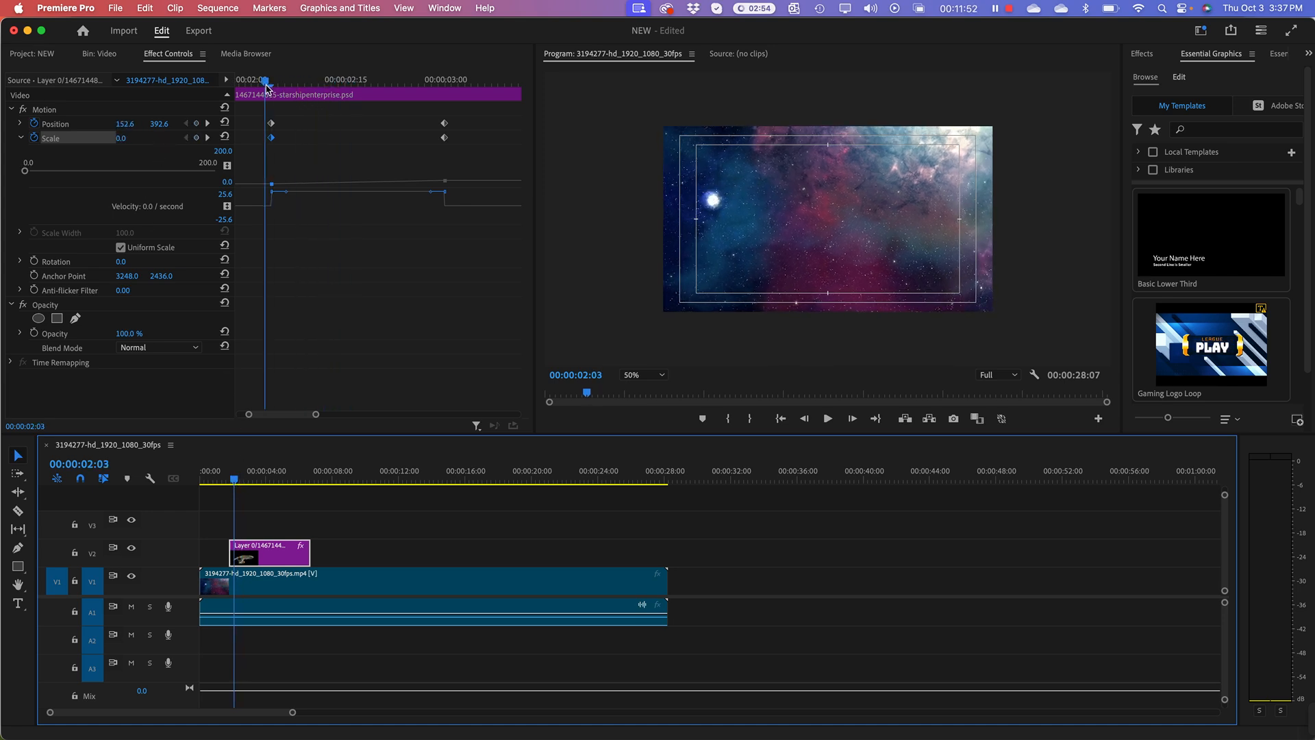
pyautogui.moveTo(267, 83); pyautogui.dragTo(271, 83)
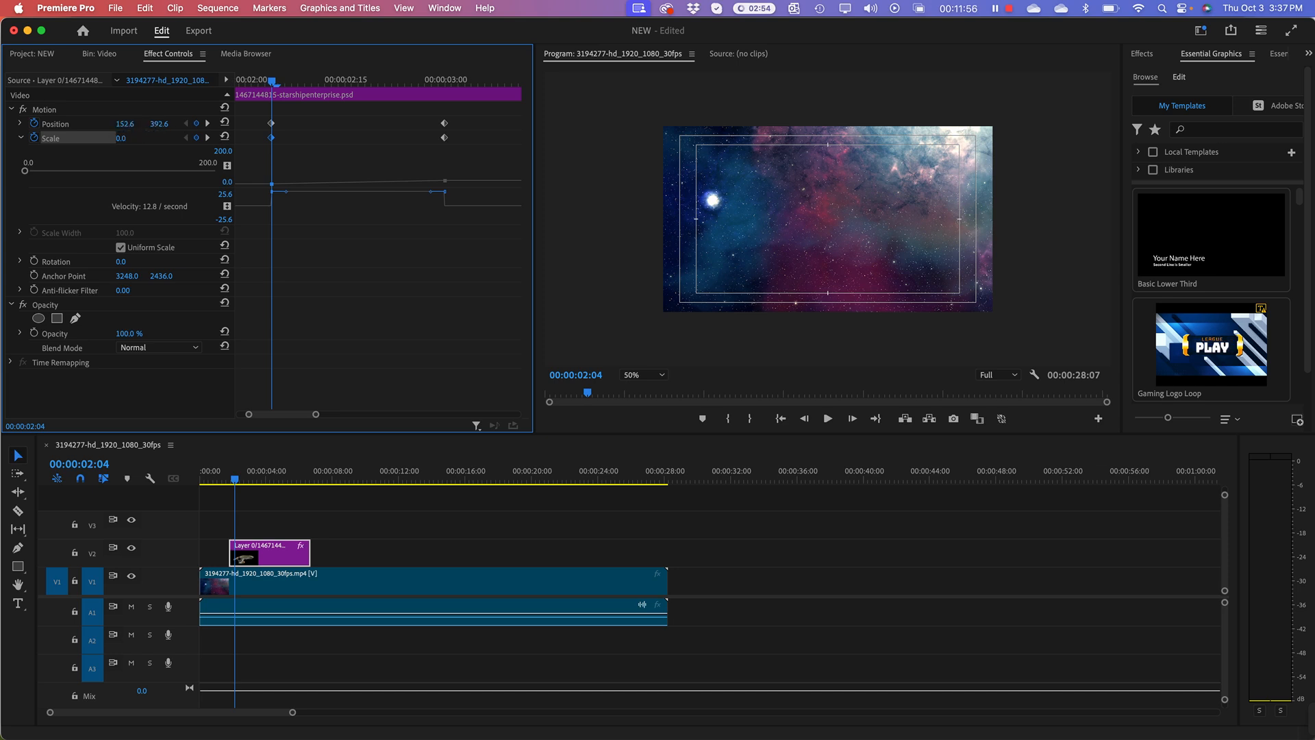
pyautogui.moveTo(124, 124); pyautogui.dragTo(95, 124)
# Play the sequence from the beginning to check the starship's adjusted starting position, stopping at 00:00:04:09.
pyautogui.moveTo(236, 483); pyautogui.dragTo(190, 491)
pyautogui.press('space')
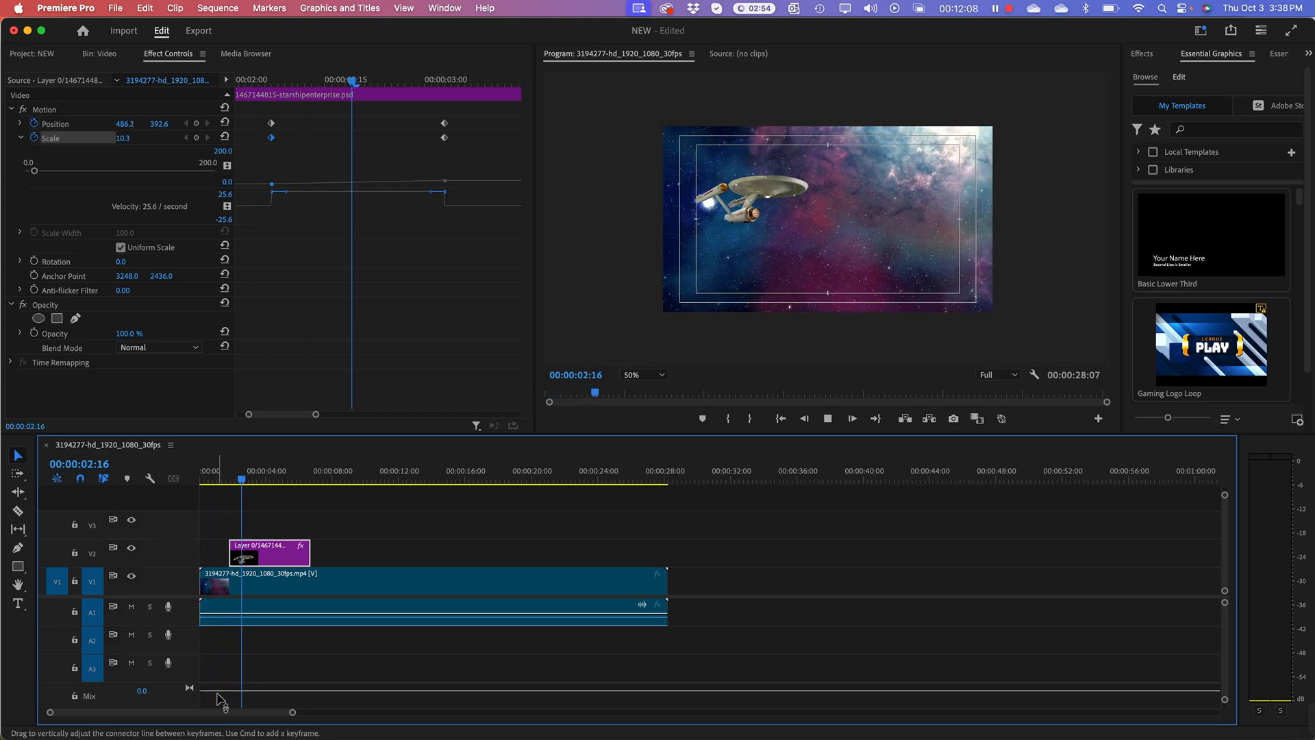
pyautogui.press('space')
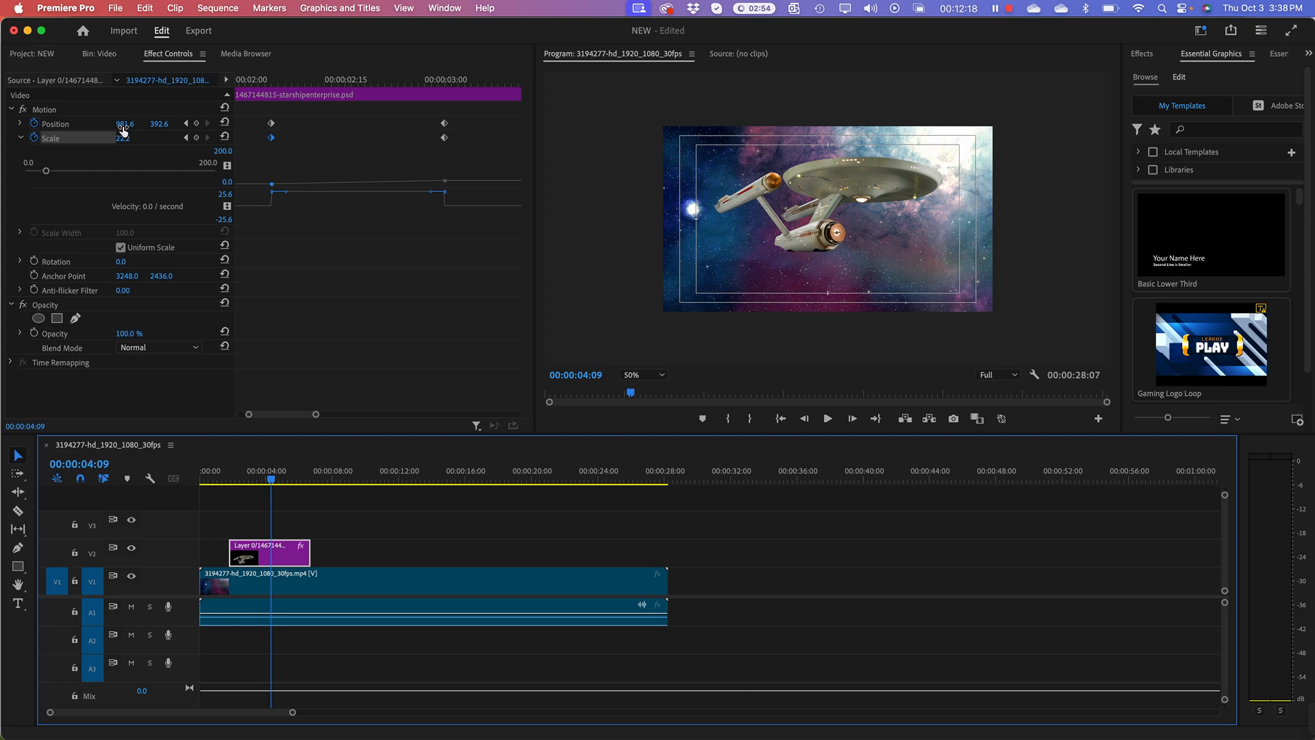
# Try lowering the starship's X position at 00:00:04:09 and undo the change.
pyautogui.moveTo(124, 128); pyautogui.dragTo(30, 127)
pyautogui.press('super+z')
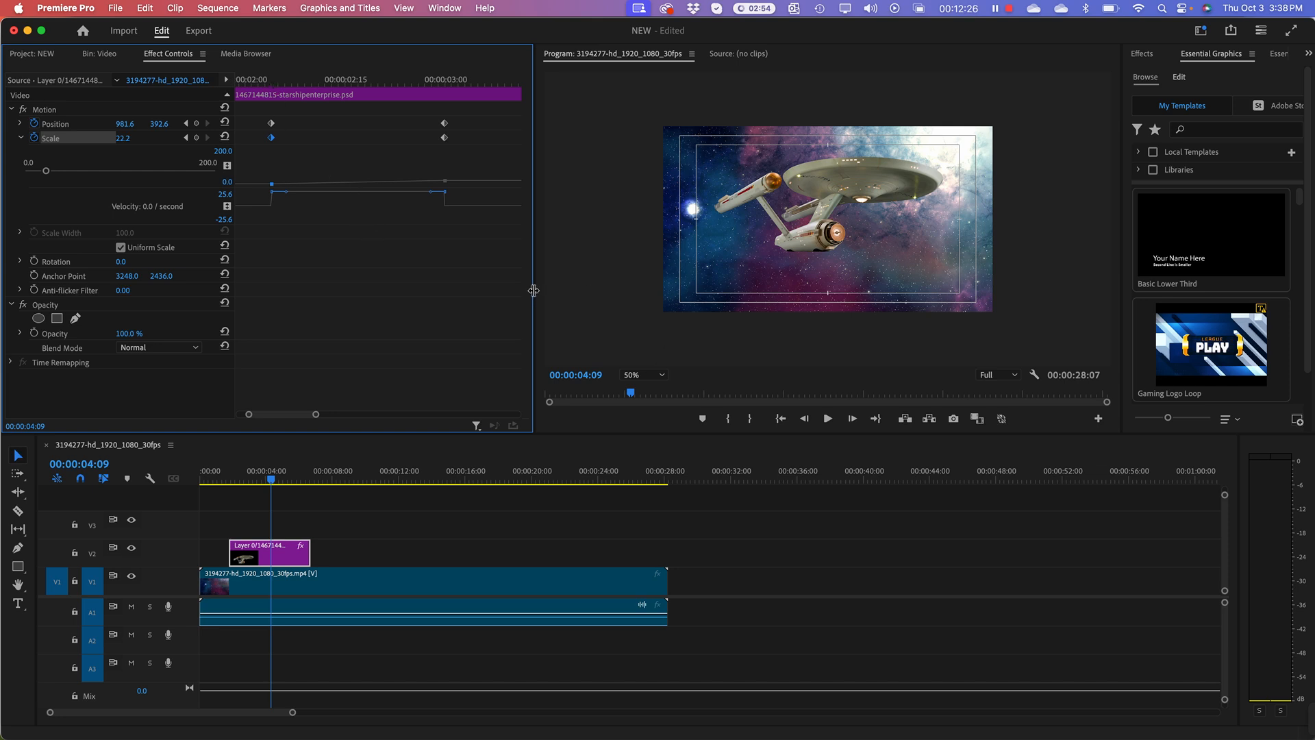
# Widen the Effect Controls panel and scrub through the starship's fly-in between its keyframes, ending at 00:00:02:22.
pyautogui.moveTo(533, 291); pyautogui.dragTo(604, 288)
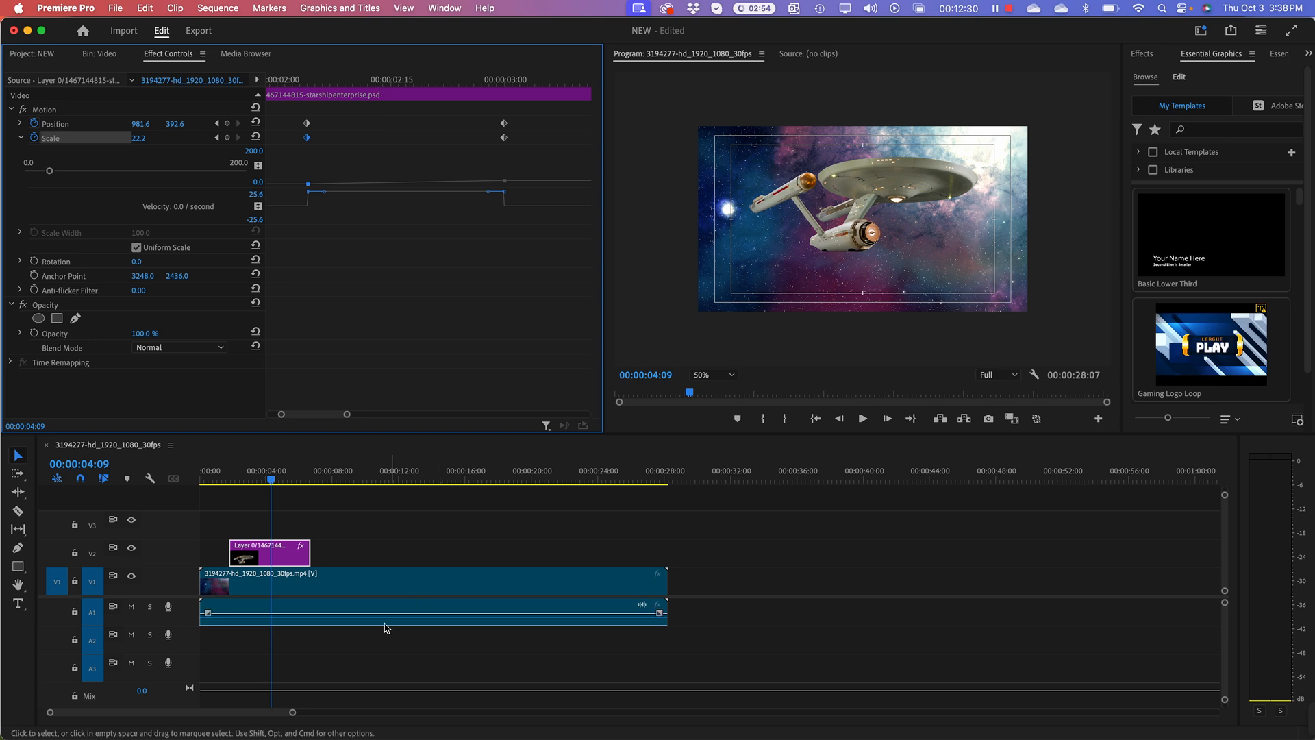
pyautogui.moveTo(271, 485); pyautogui.dragTo(243, 501)
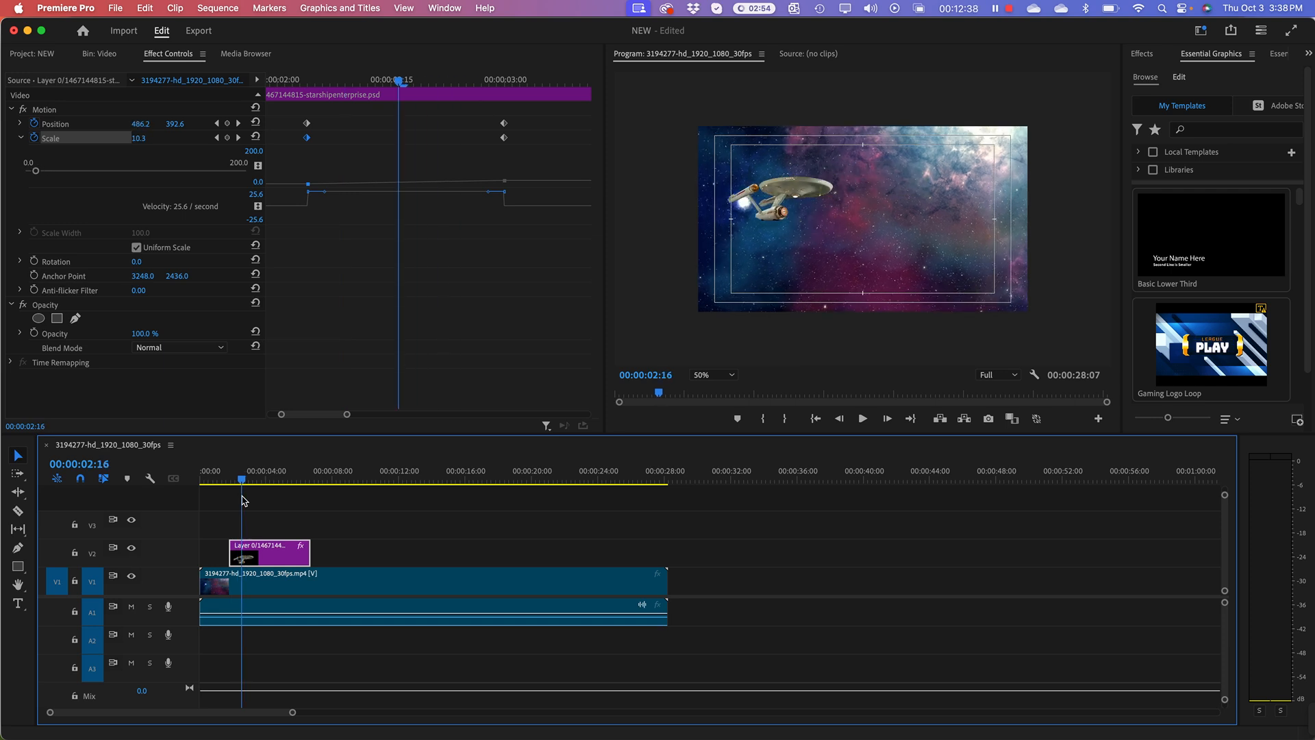
pyautogui.moveTo(243, 500)
pyautogui.mouseDown()
pyautogui.moveTo(228, 506)
pyautogui.moveTo(245, 505)
pyautogui.mouseUp()
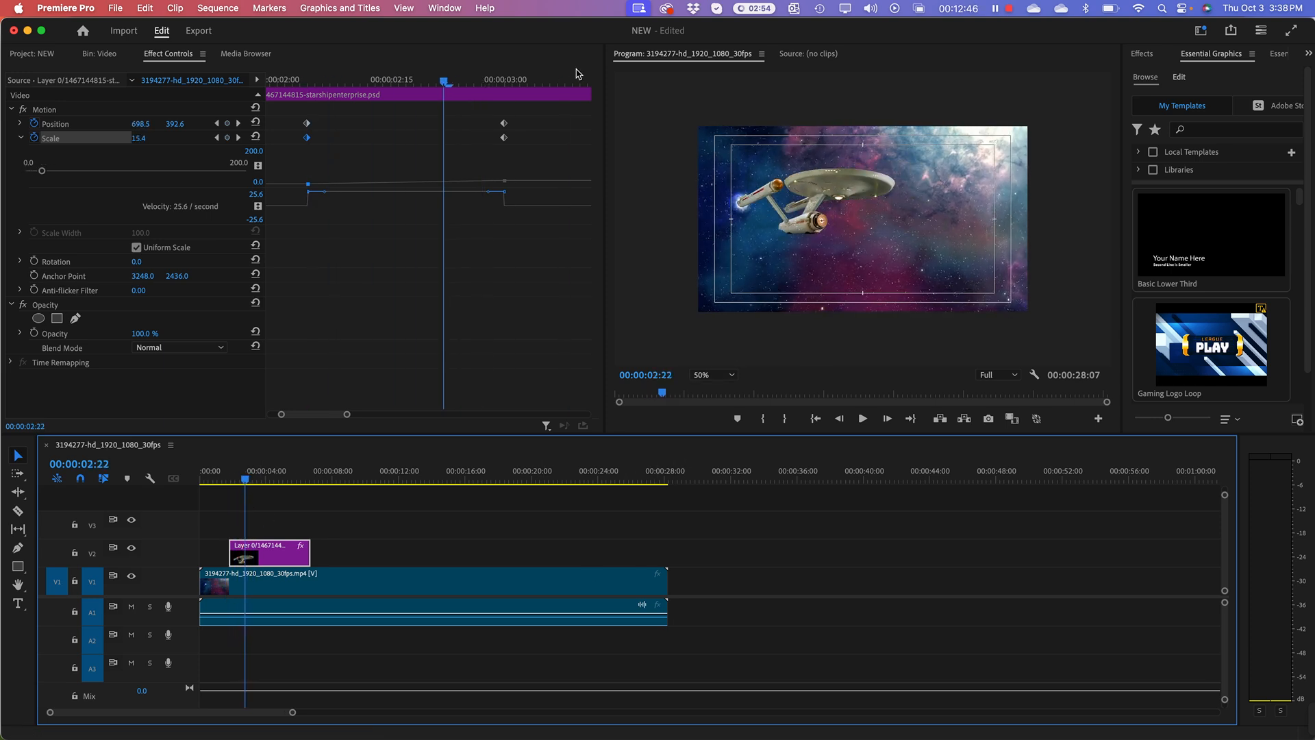
# At 00:00:03:05, add a Scale keyframe for the starship by raising its Scale to 53.2.
pyautogui.moveTo(449, 84); pyautogui.dragTo(543, 97)
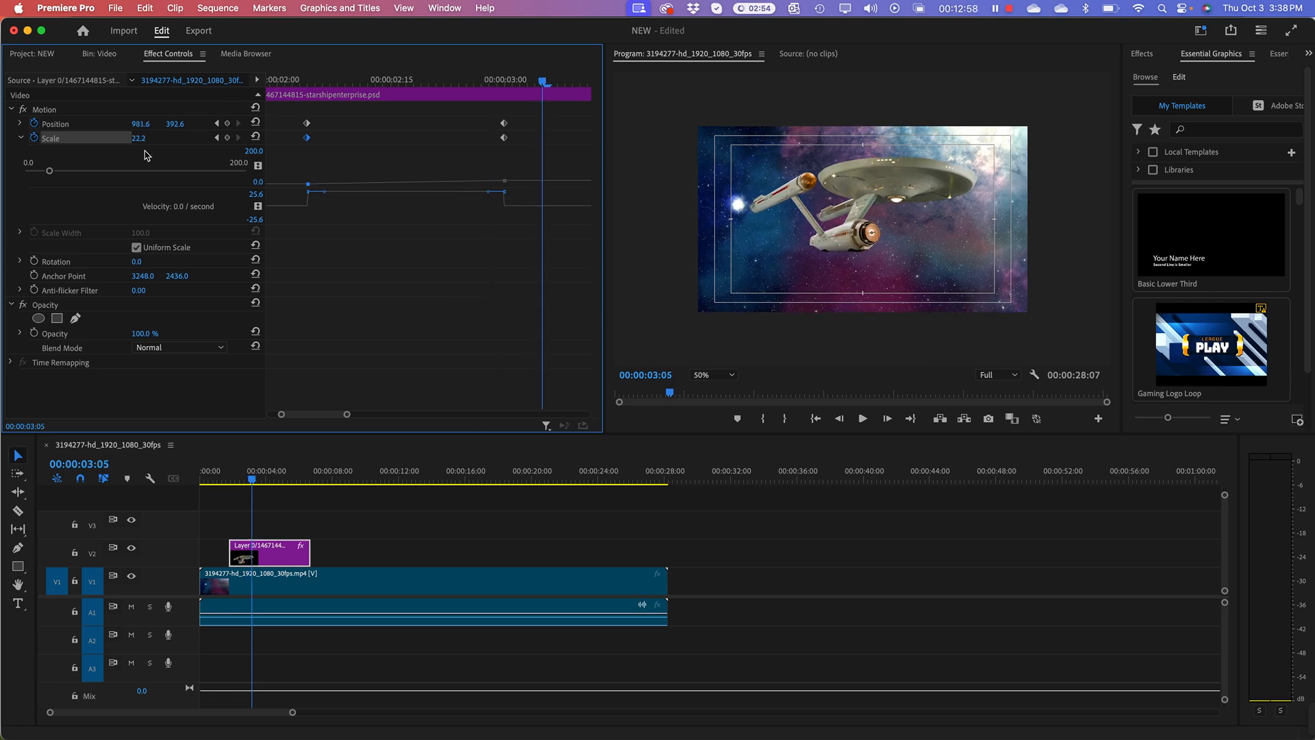
pyautogui.moveTo(139, 138); pyautogui.dragTo(160, 137)
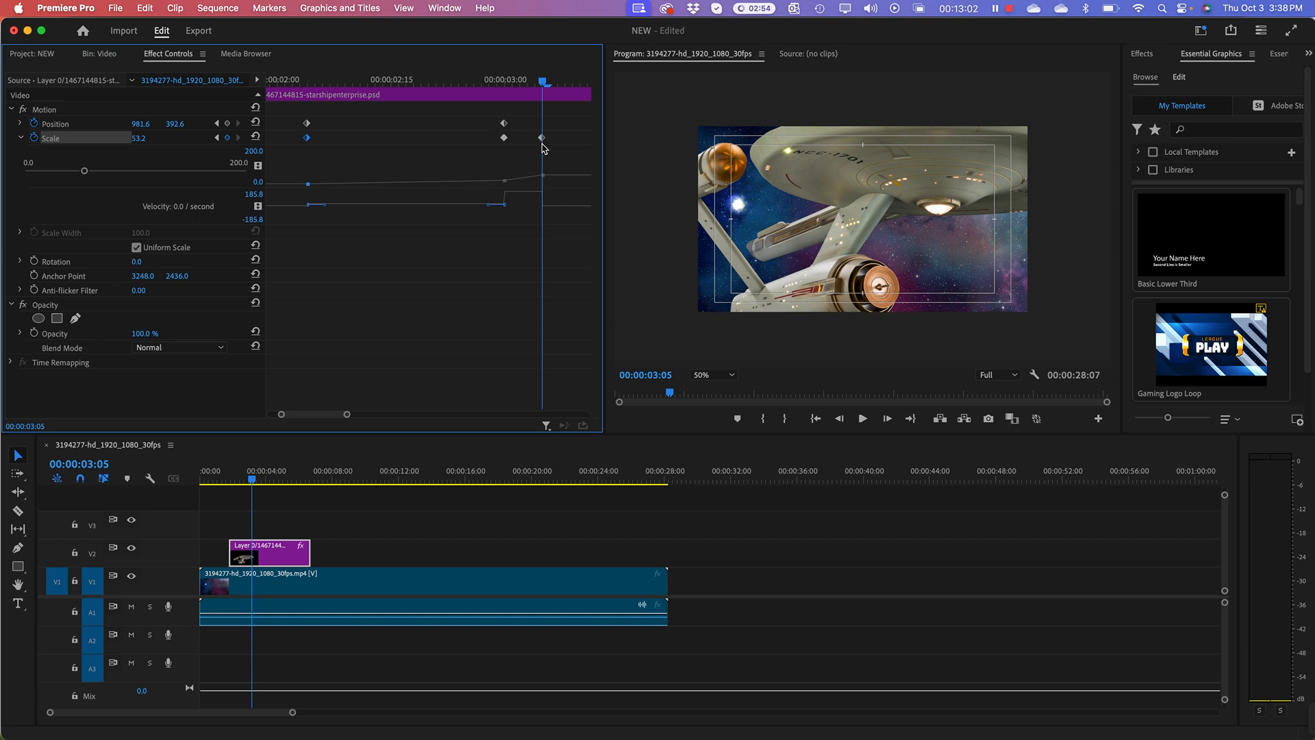
# Delete the Scale keyframe at 00:00:03:00 and move the Scale keyframe from 00:00:03:05 into its place.
pyautogui.moveTo(431, 85); pyautogui.dragTo(515, 141)
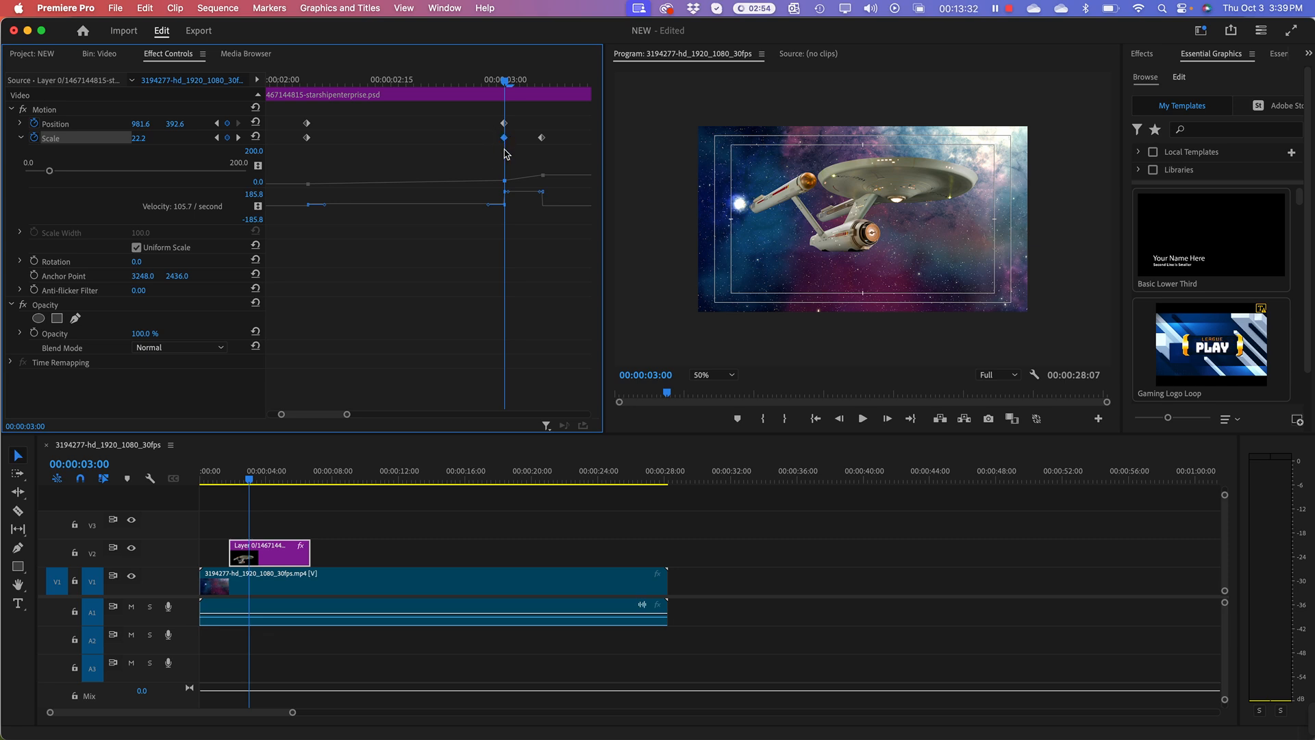
pyautogui.press('Delete')
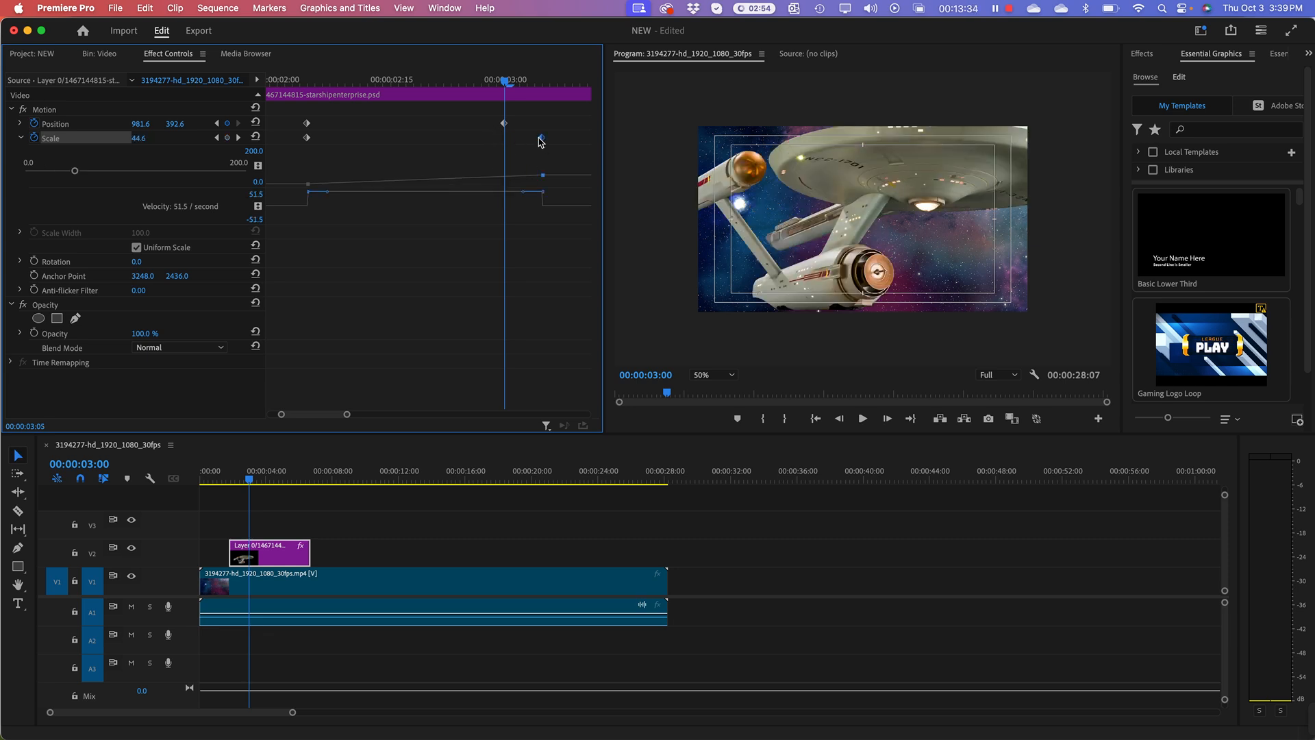
pyautogui.moveTo(542, 142); pyautogui.dragTo(504, 140)
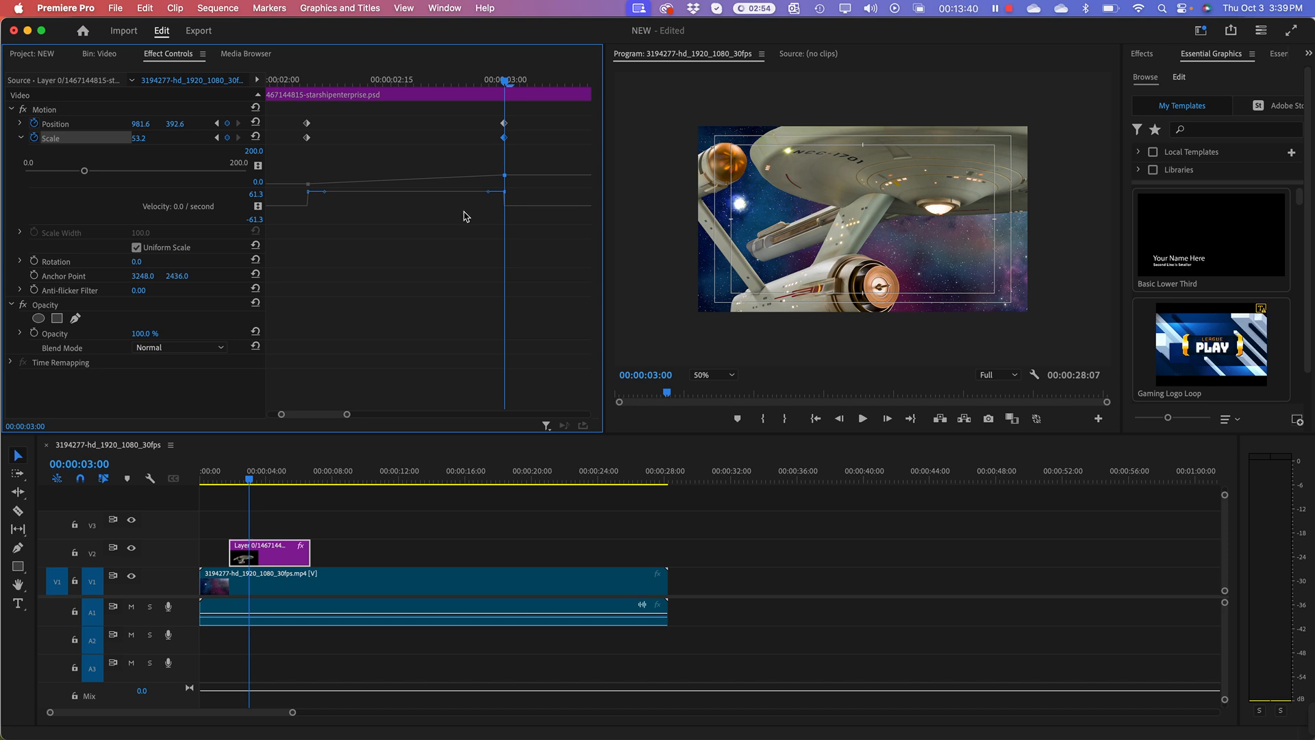
# Move the starship's ending Scale and Position keyframes earlier so both sit at 00:00:02:21.
pyautogui.moveTo(506, 83); pyautogui.dragTo(532, 107)
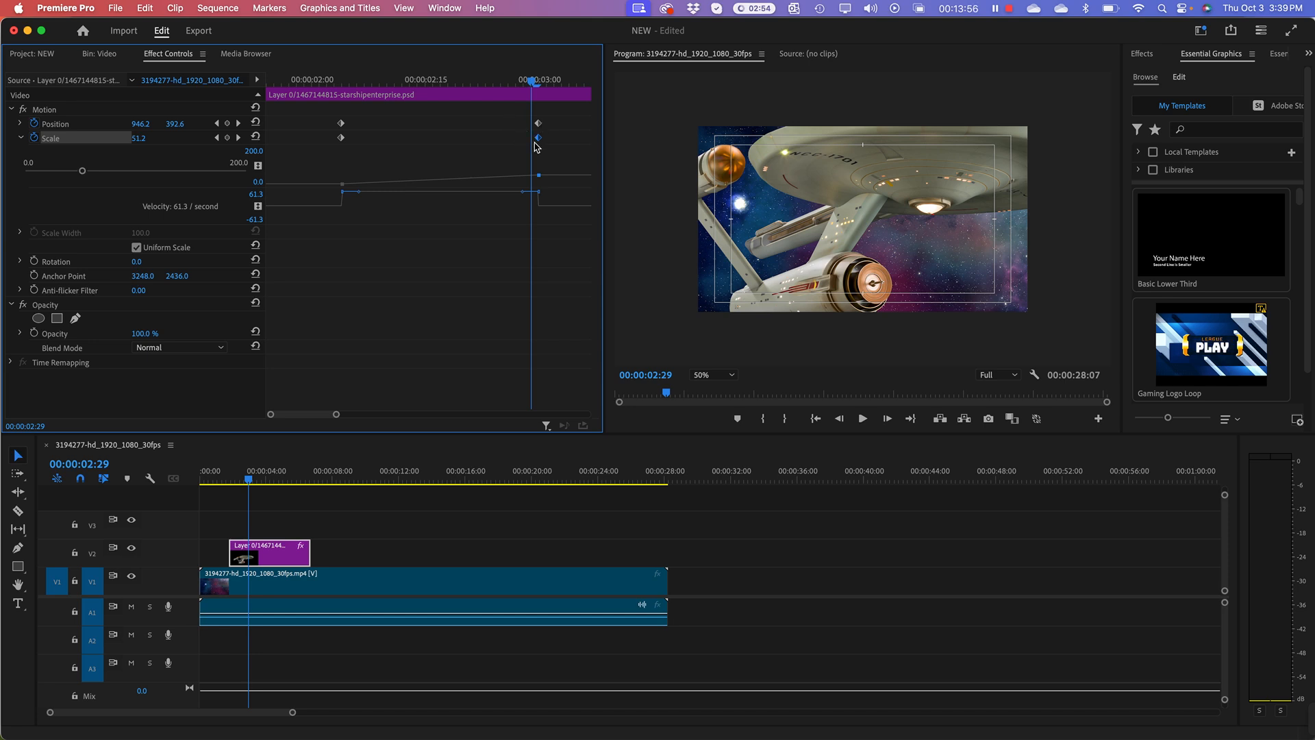
pyautogui.moveTo(537, 139); pyautogui.dragTo(470, 137)
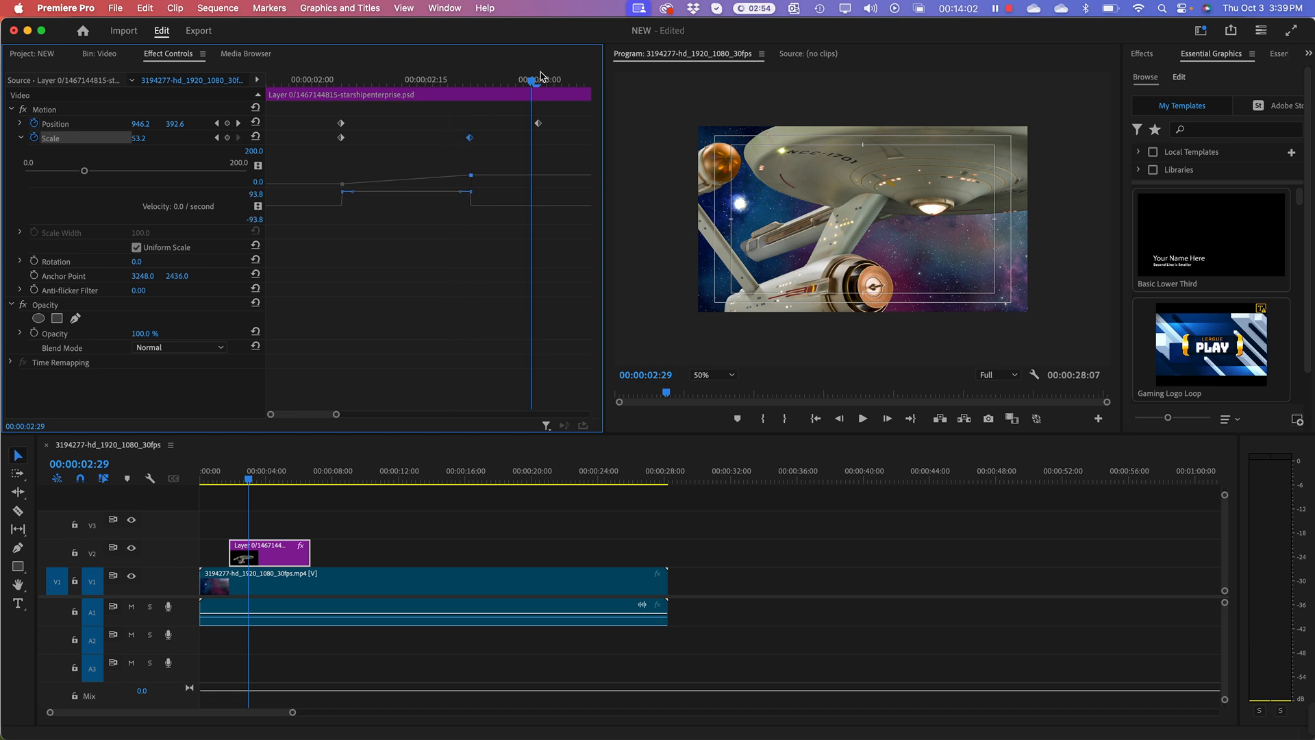
pyautogui.moveTo(534, 80); pyautogui.dragTo(367, 98)
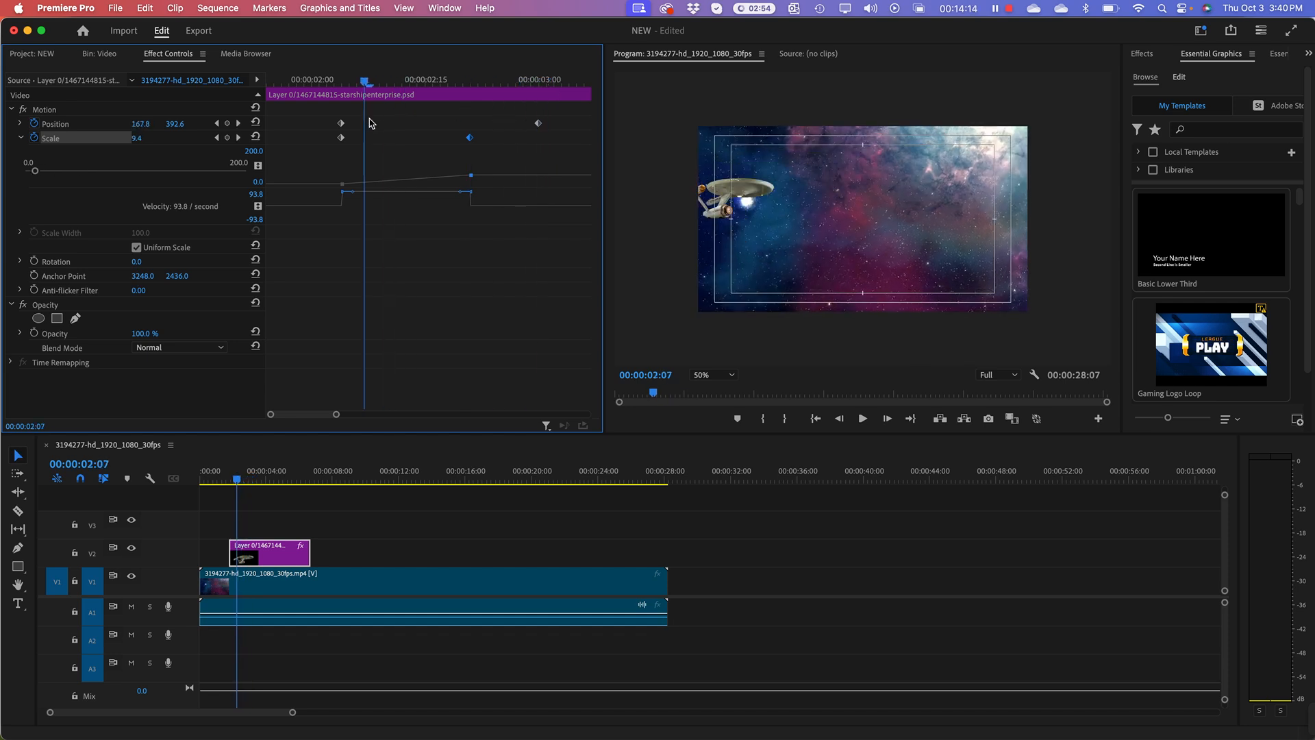
pyautogui.moveTo(536, 124); pyautogui.dragTo(470, 123)
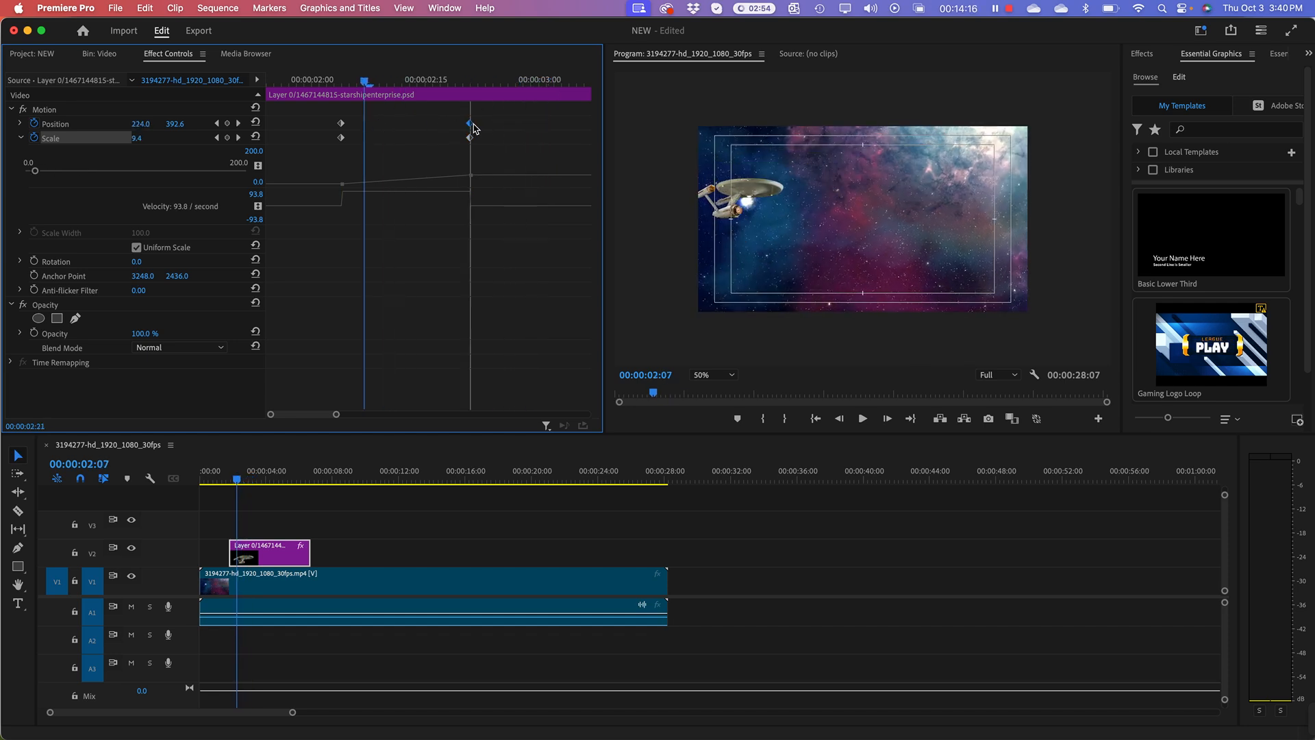
# Reduce the starship's Scale at the 00:00:02:21 keyframe to 21.0 and collapse the Motion properties.
pyautogui.moveTo(366, 84); pyautogui.dragTo(471, 92)
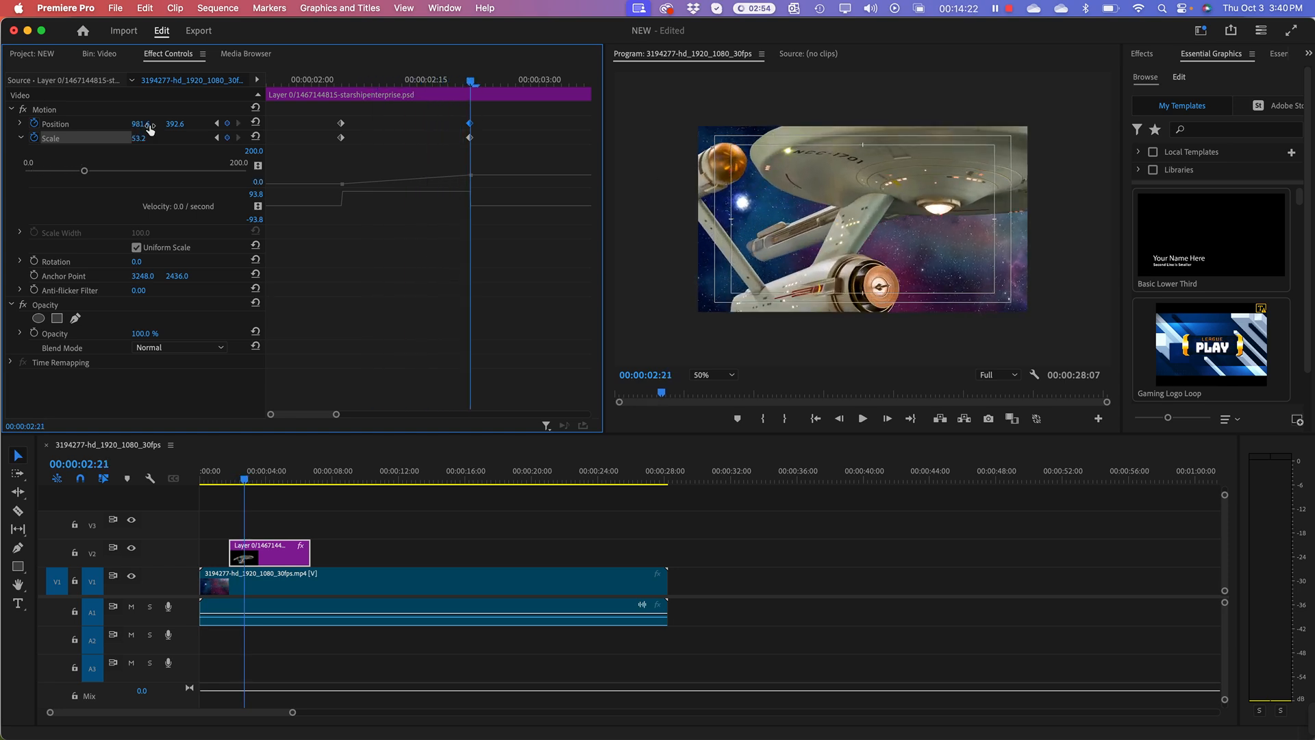
pyautogui.moveTo(84, 172); pyautogui.dragTo(48, 186)
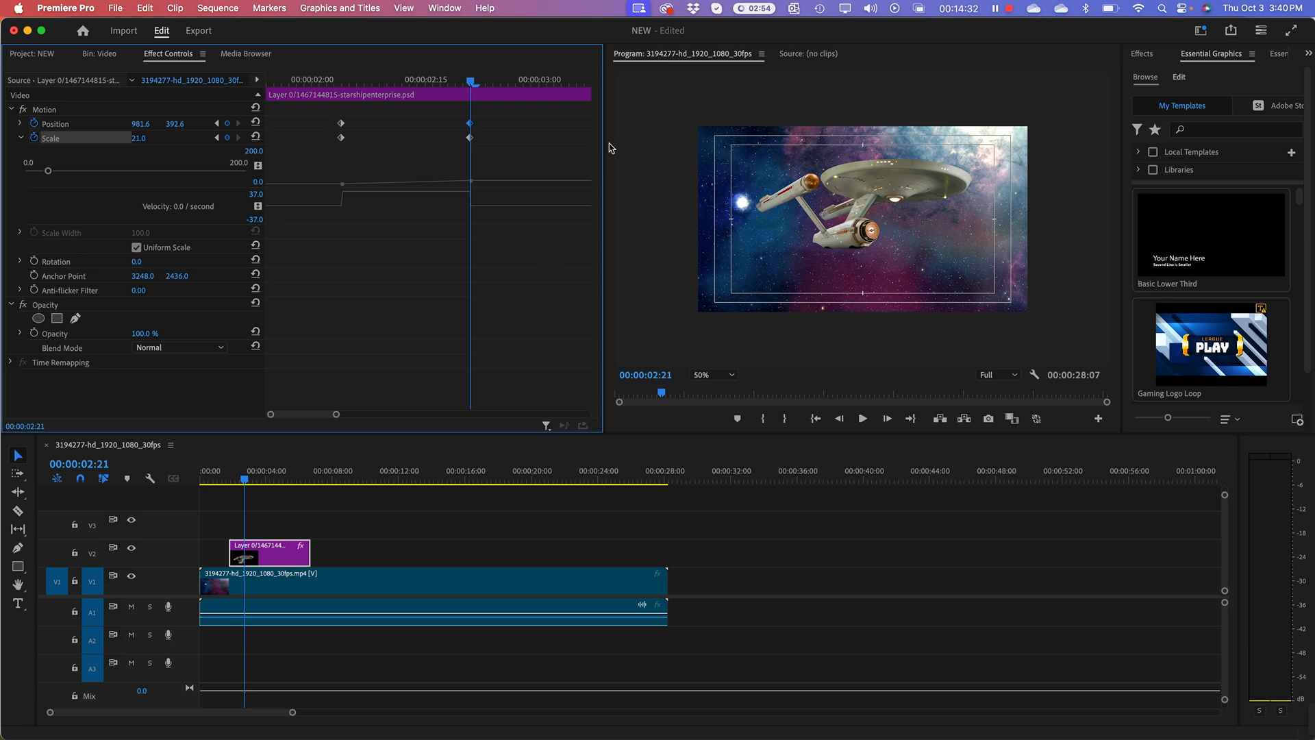
pyautogui.moveTo(449, 82); pyautogui.dragTo(477, 108)
pyautogui.click(11, 111)
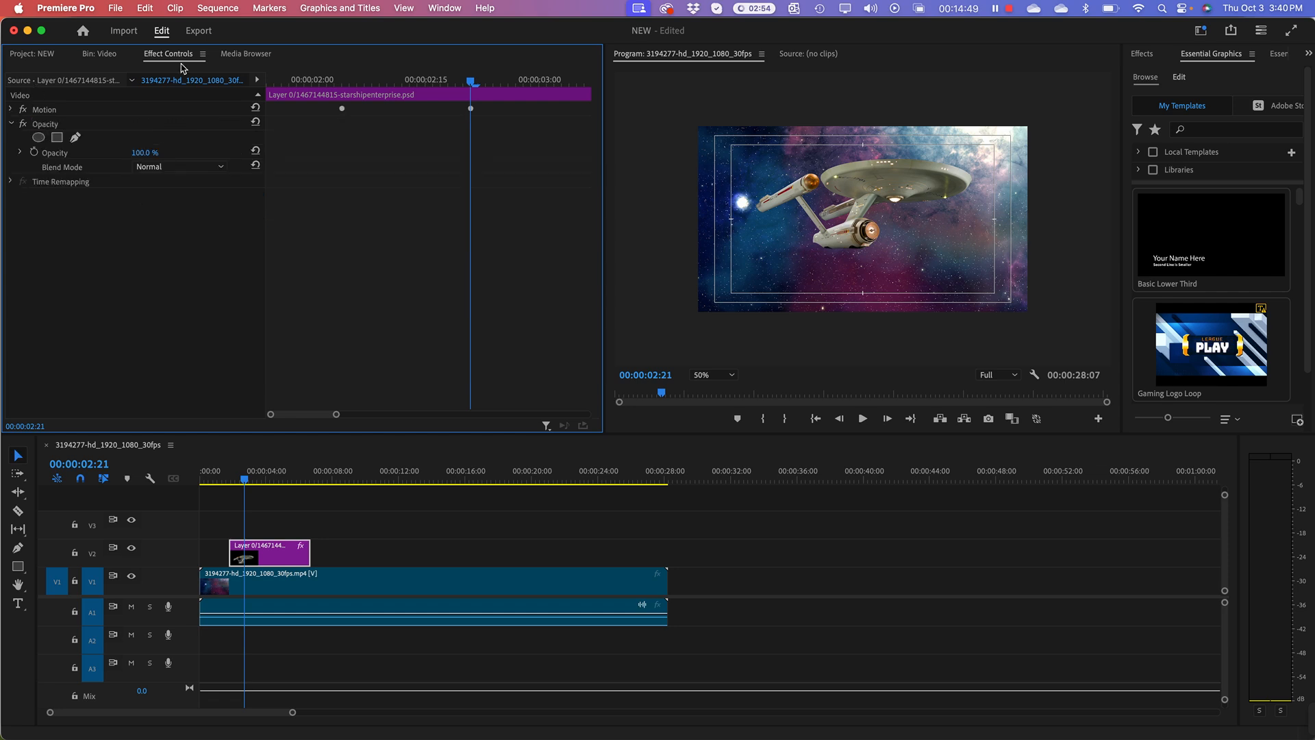
# Add the text "NCC-1701" over the frame at 00:00:02:21 and place it below the starship's saucer at about 1161.5, 605.8.
pyautogui.click(17, 604)
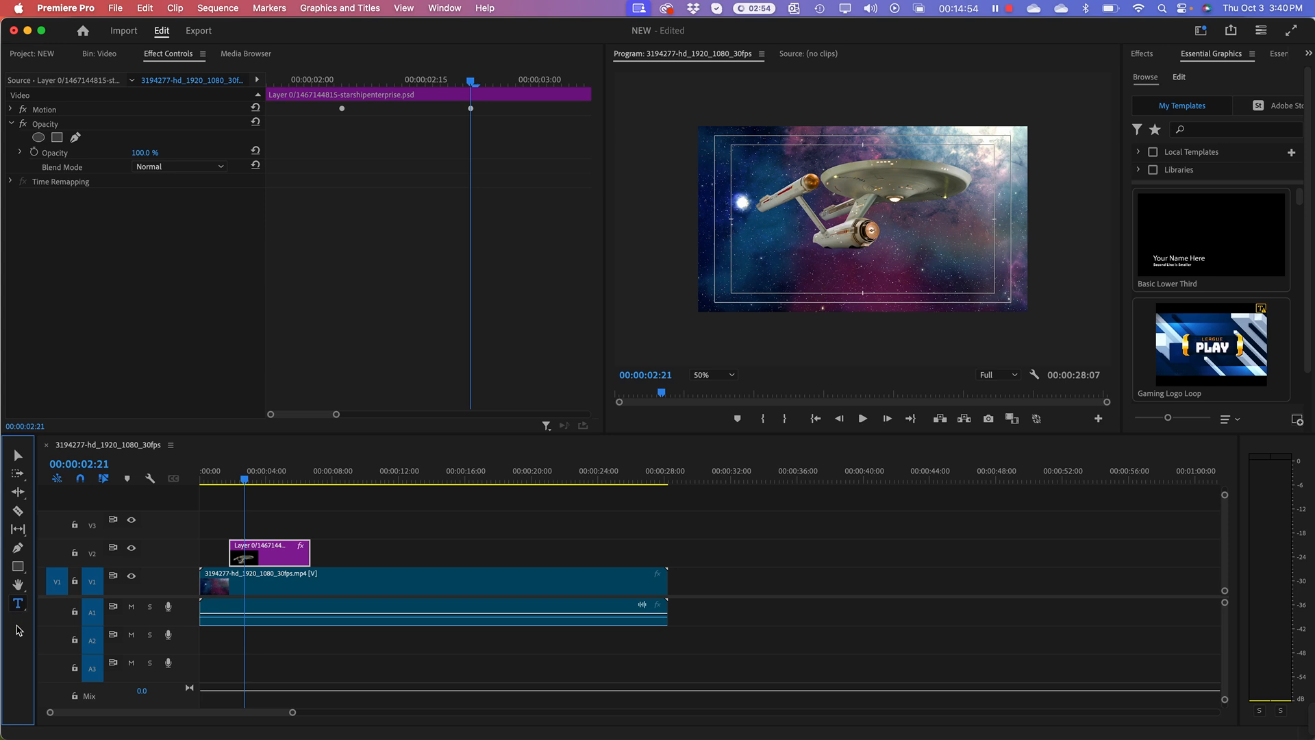
pyautogui.click(900, 226)
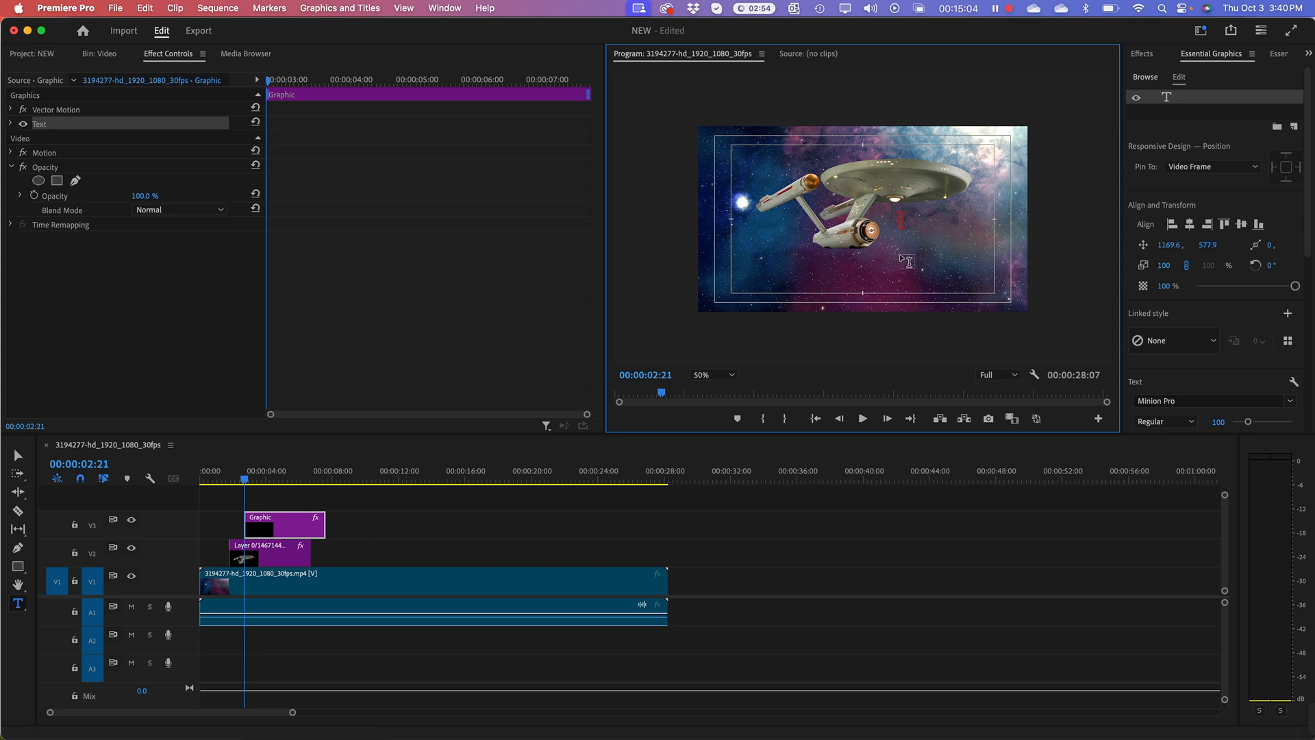
pyautogui.write('NCC-1701')
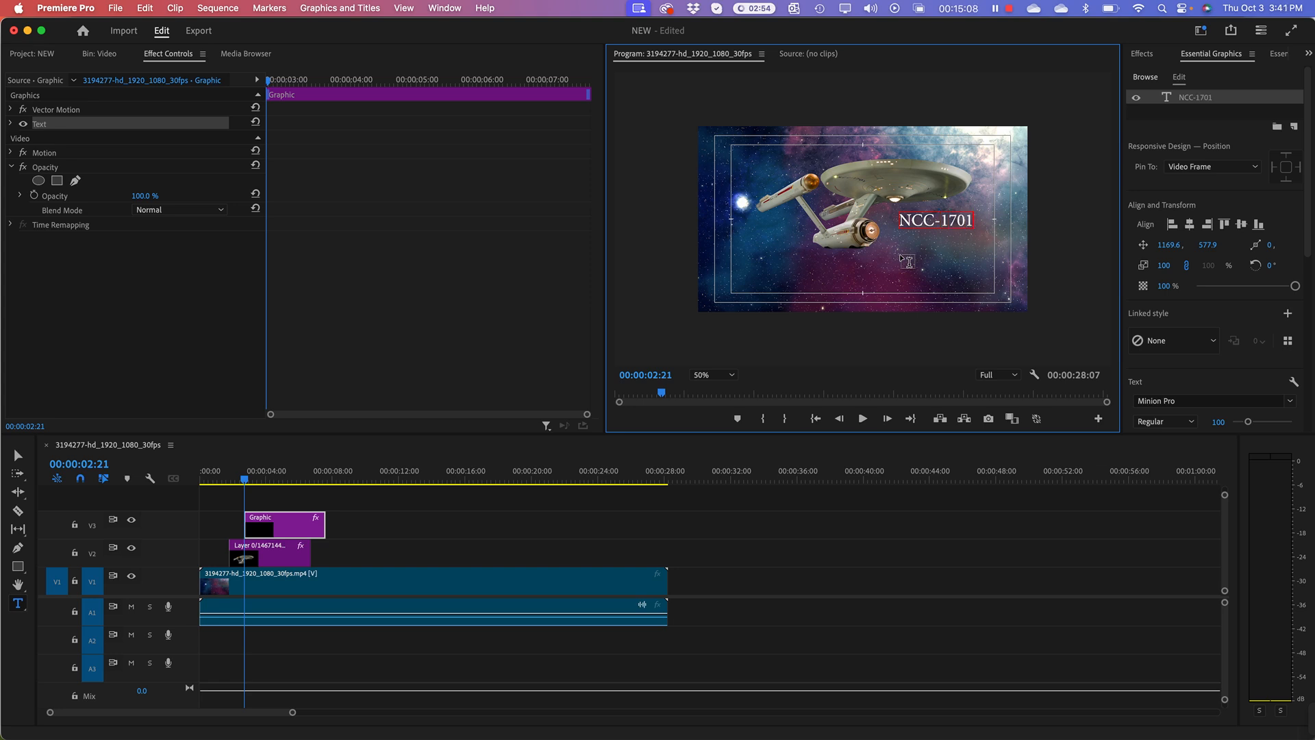
pyautogui.click(18, 455)
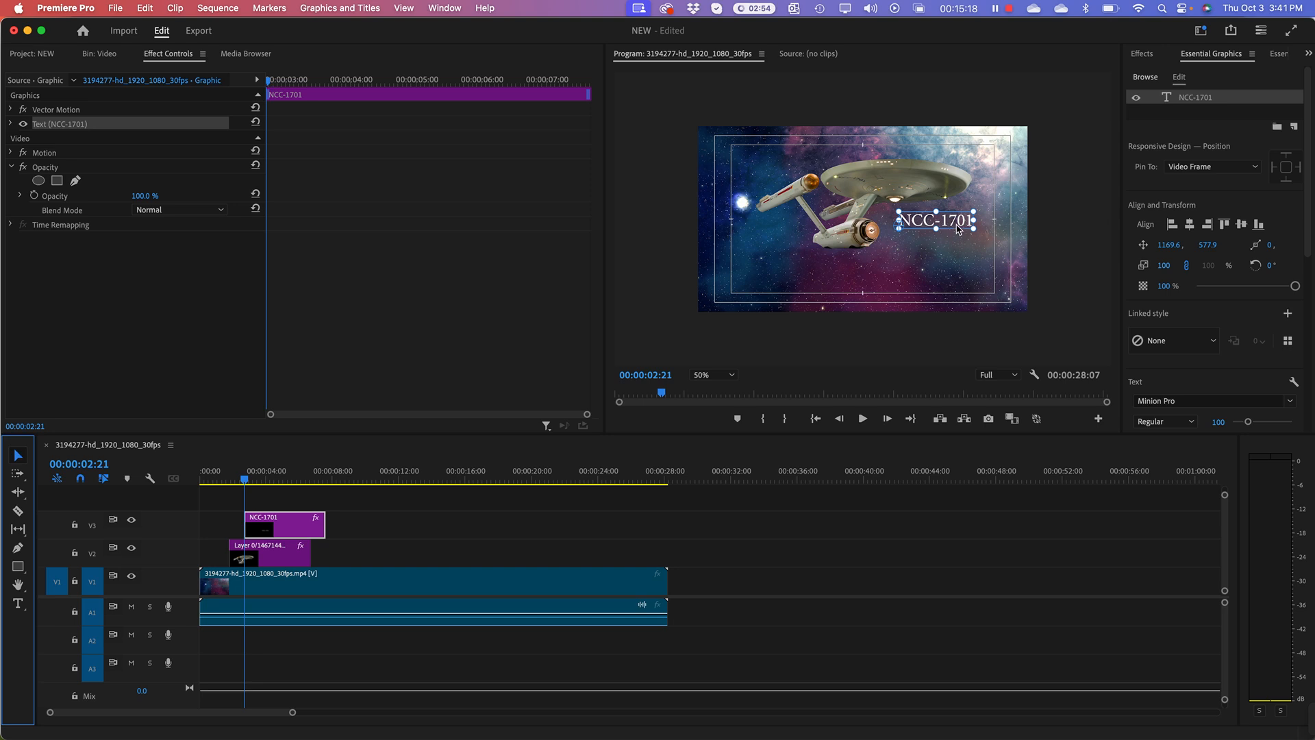
pyautogui.moveTo(922, 227); pyautogui.dragTo(920, 231)
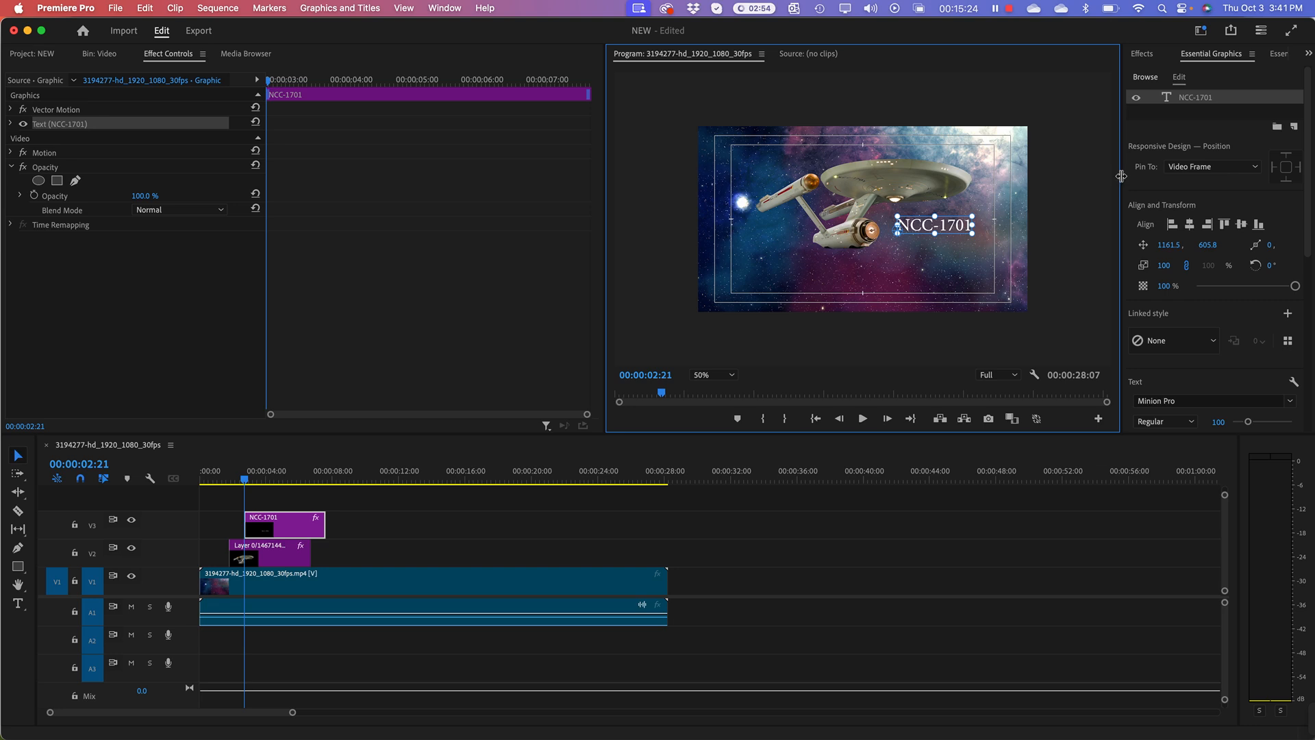
# Set the NCC-1701 text's font to Boucherie Block in the Bold style, after trying Italic.
pyautogui.moveTo(1122, 176); pyautogui.dragTo(1074, 183)
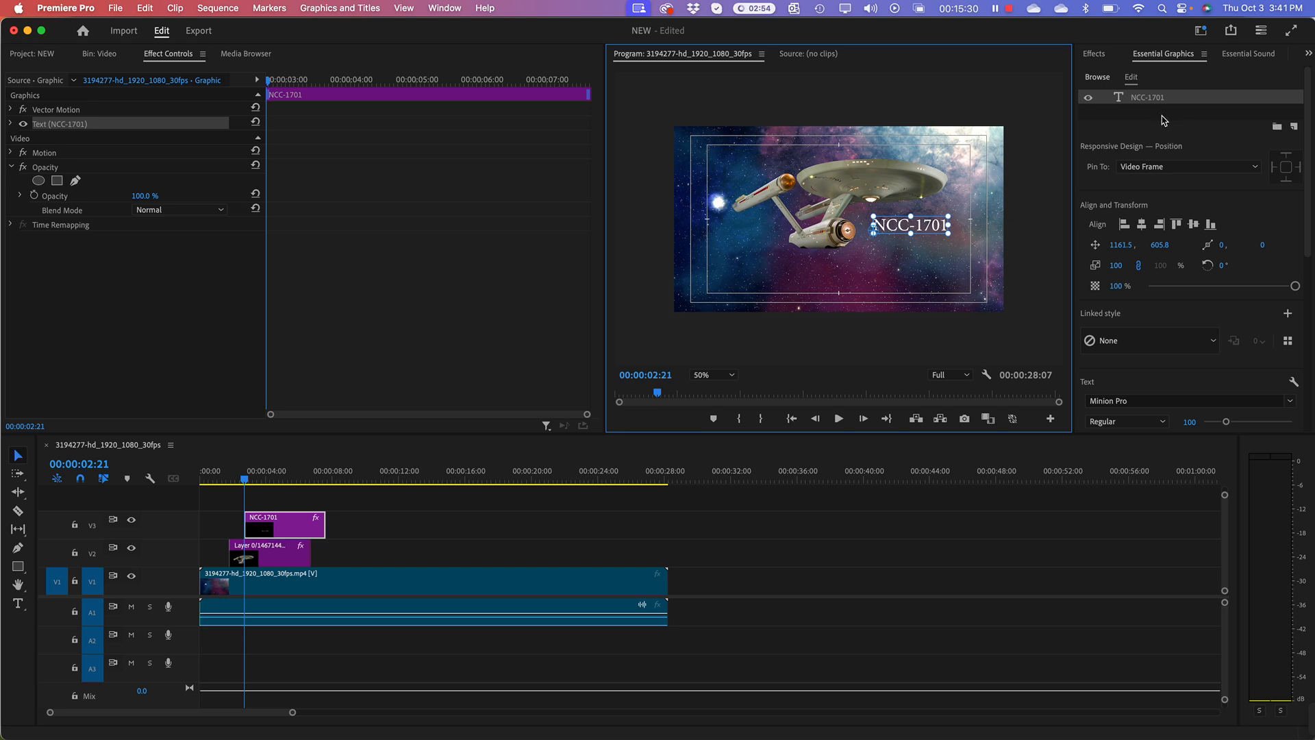
pyautogui.click(1142, 98)
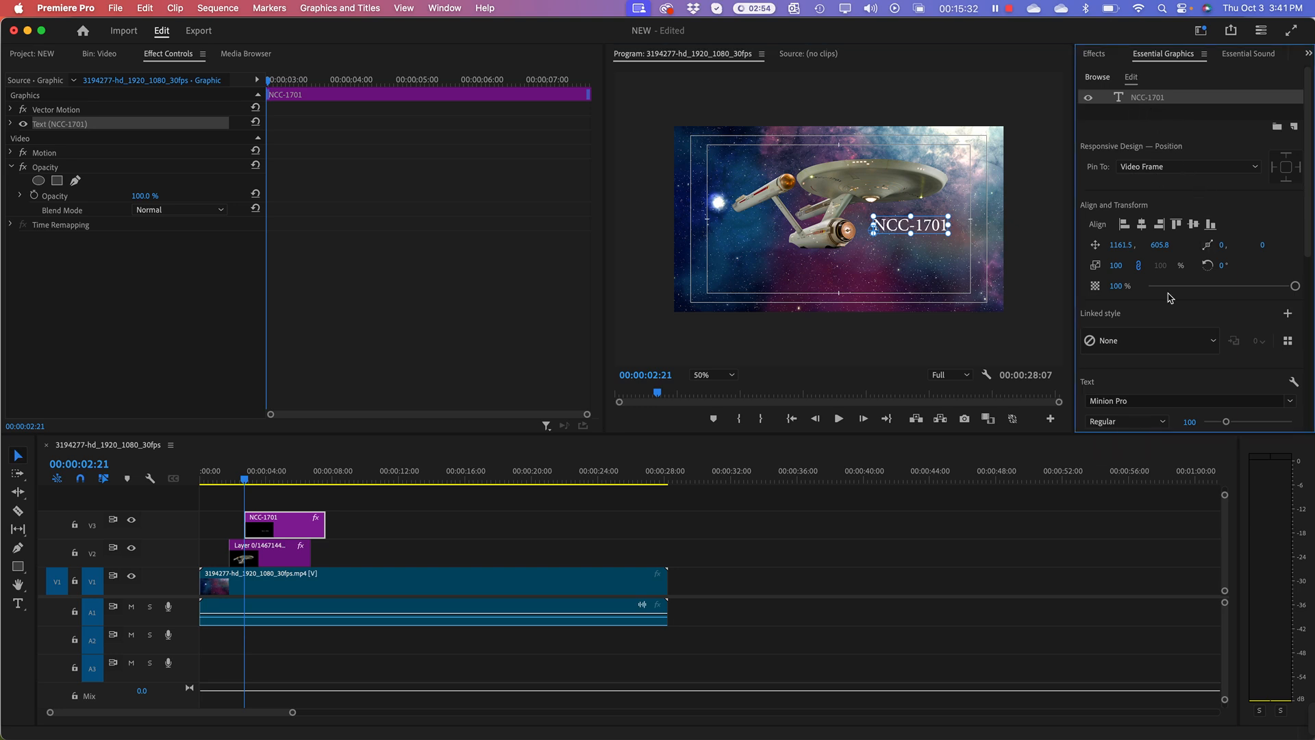
pyautogui.scroll(-5, 1158, 274)
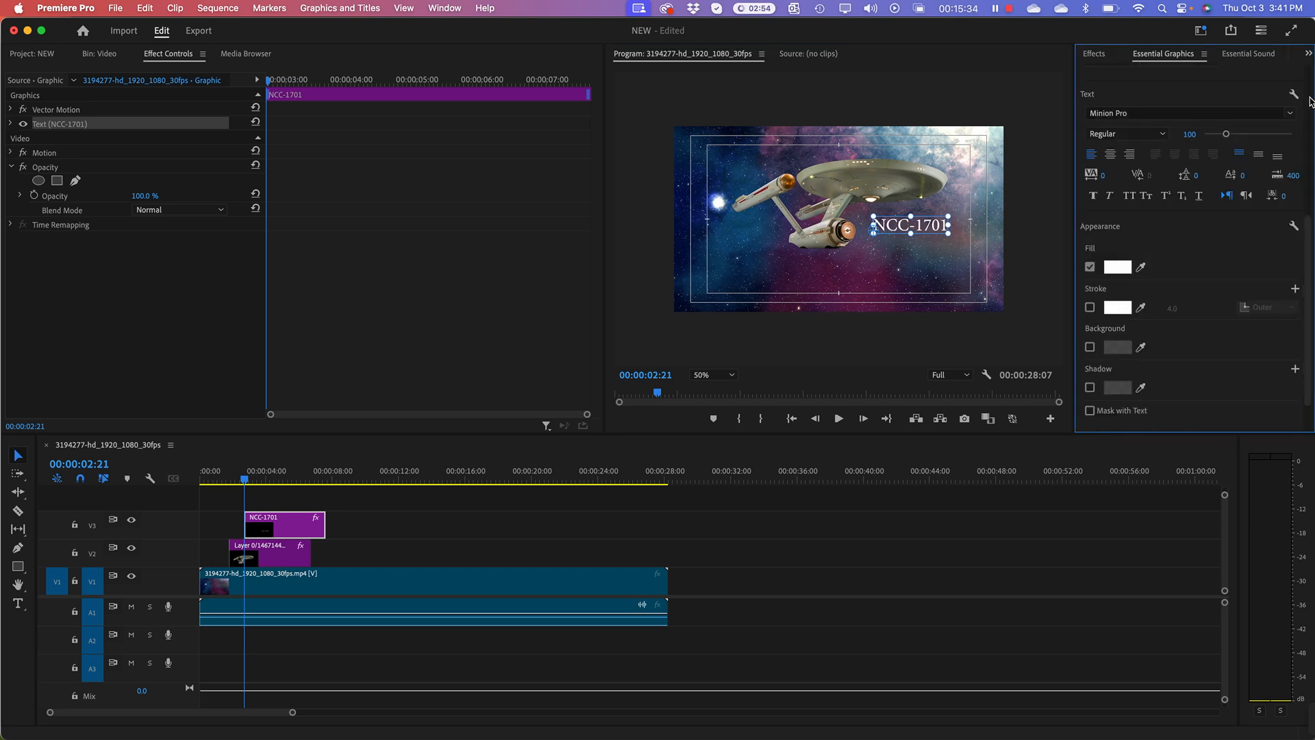
pyautogui.click(1290, 113)
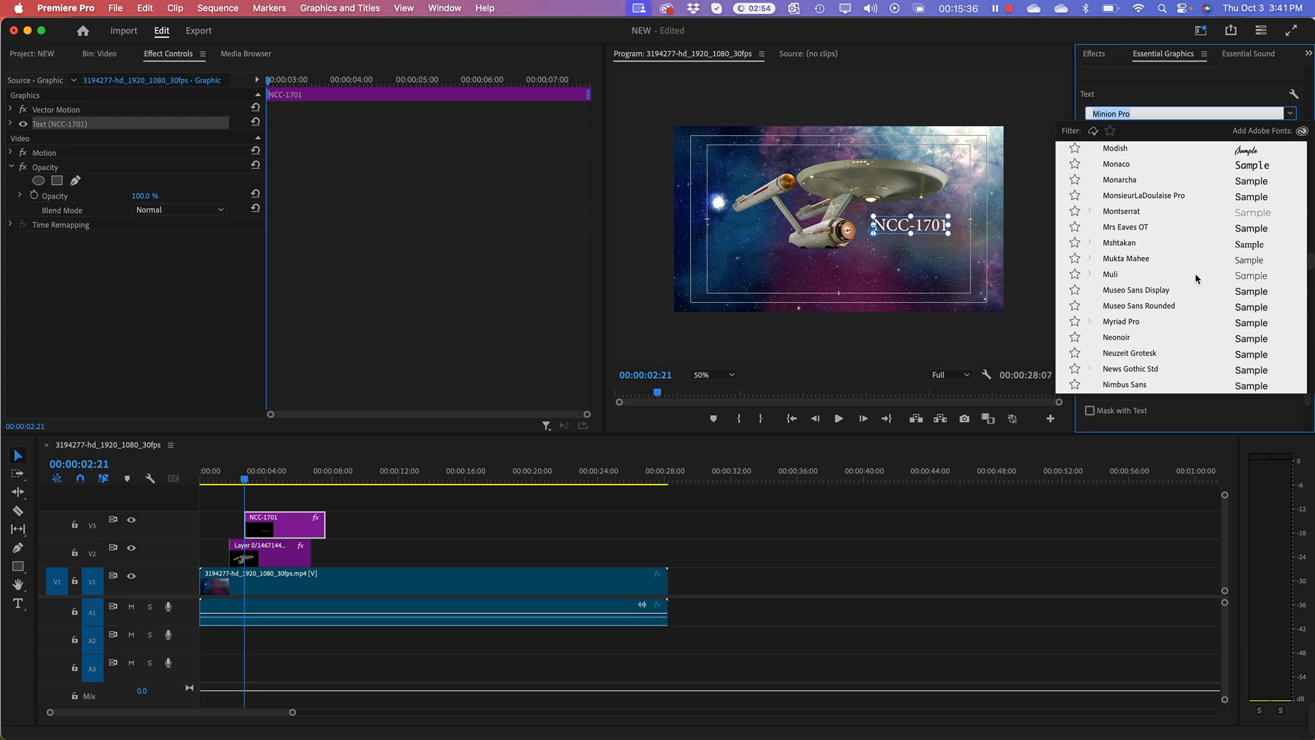
pyautogui.scroll(-5, 1197, 278)
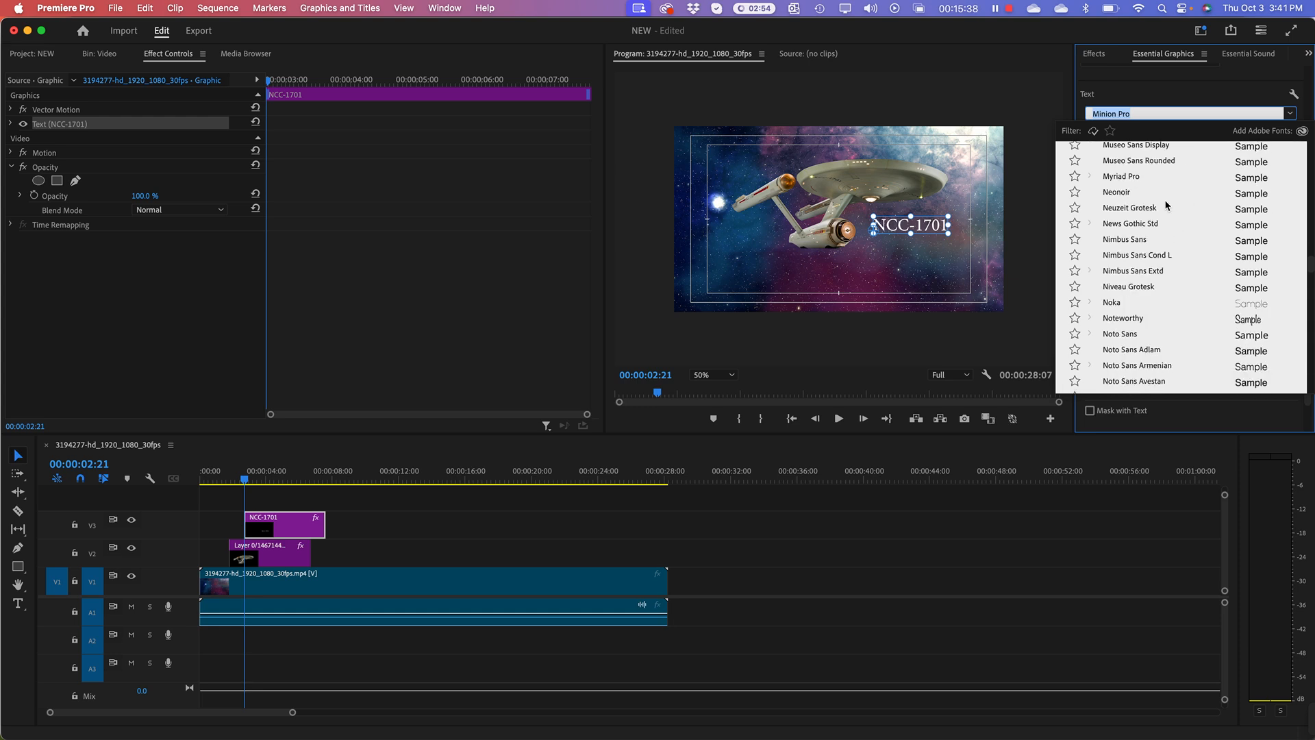
pyautogui.write('bou')
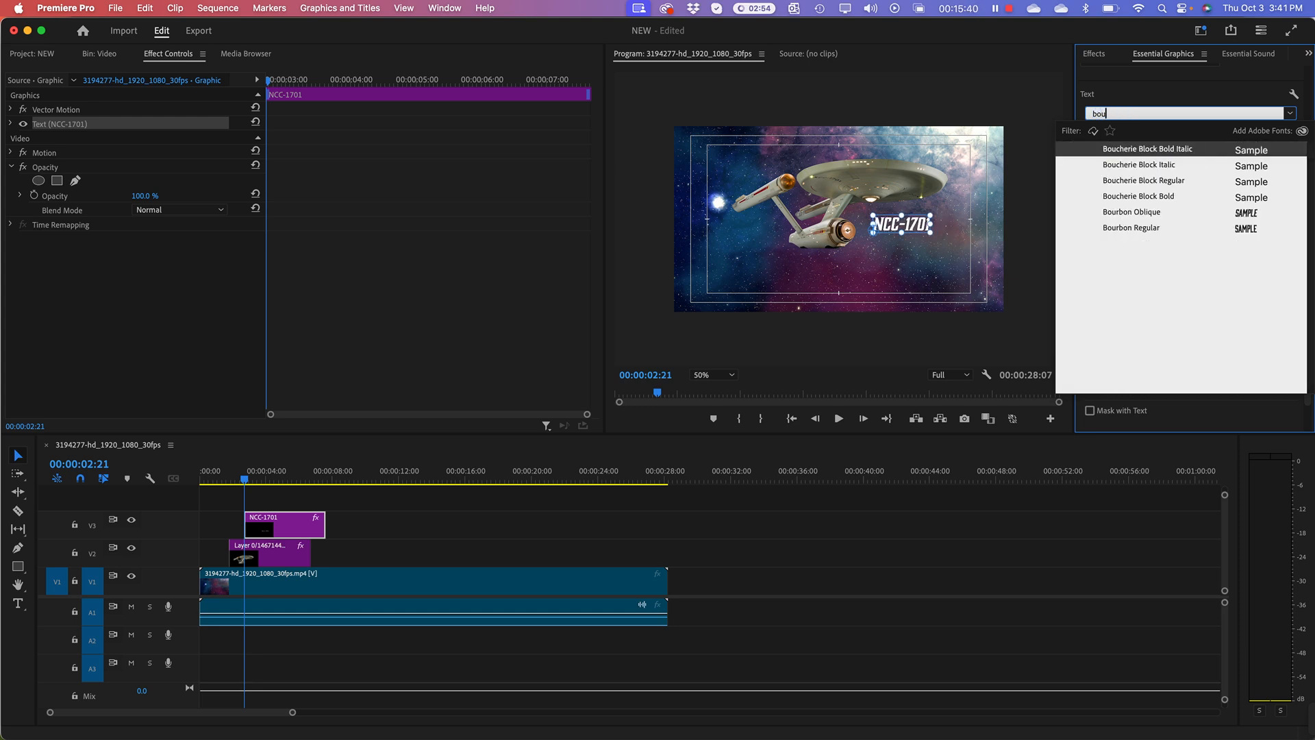
pyautogui.click(1127, 169)
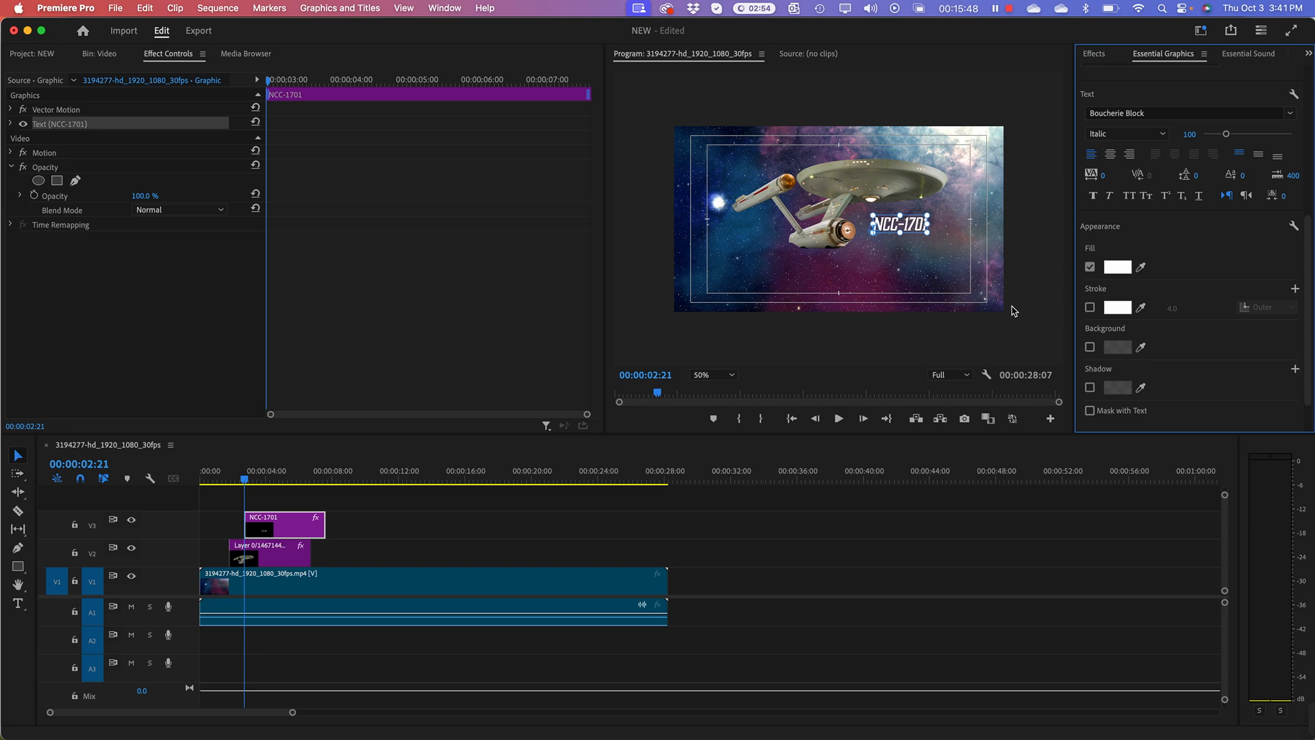
pyautogui.click(1118, 113)
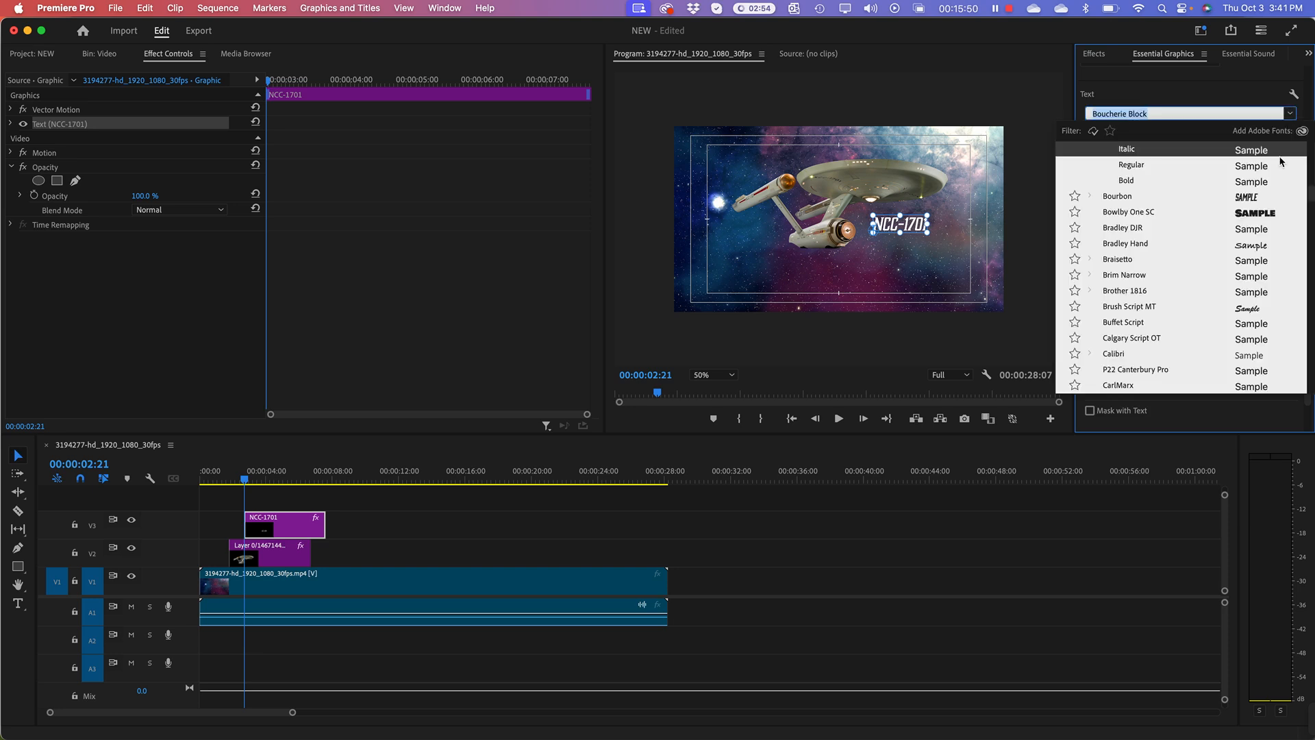
pyautogui.click(1144, 180)
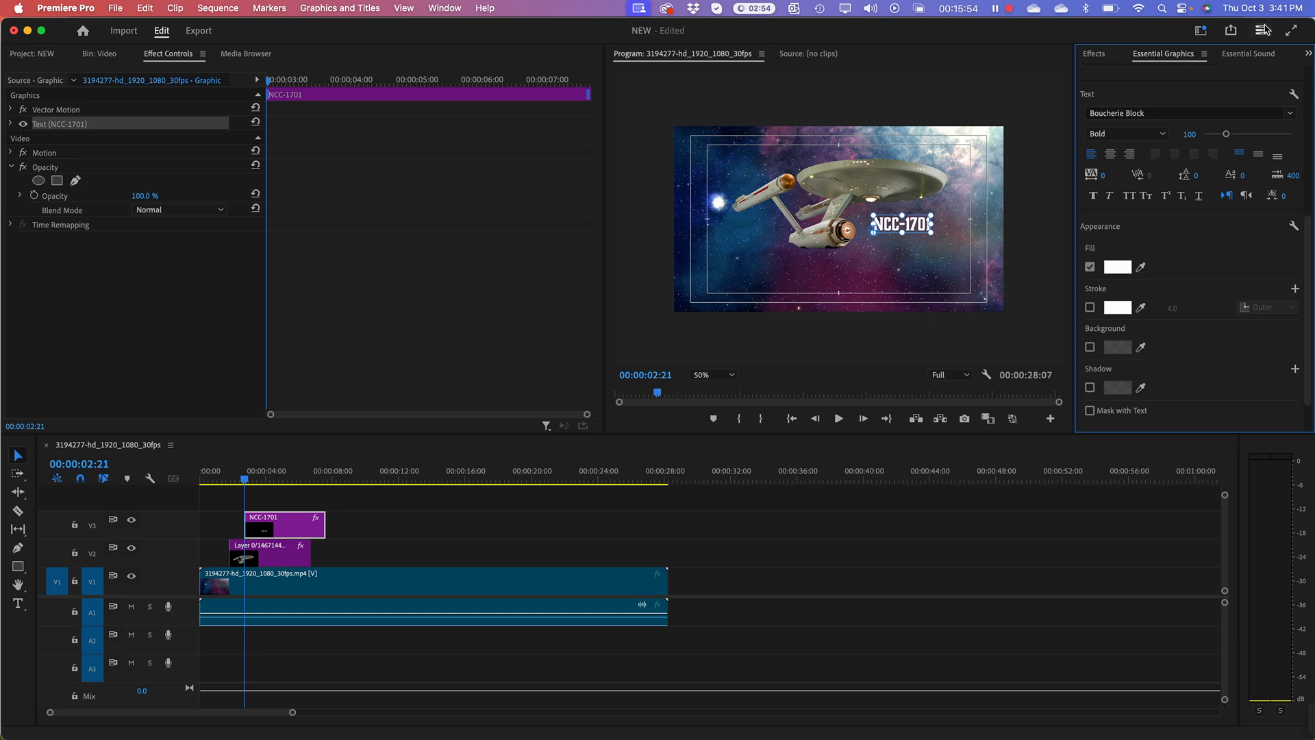
# Increase the NCC-1701 text's font size to 137 and shift it slightly down and to the right.
pyautogui.moveTo(1074, 218); pyautogui.dragTo(1163, 226)
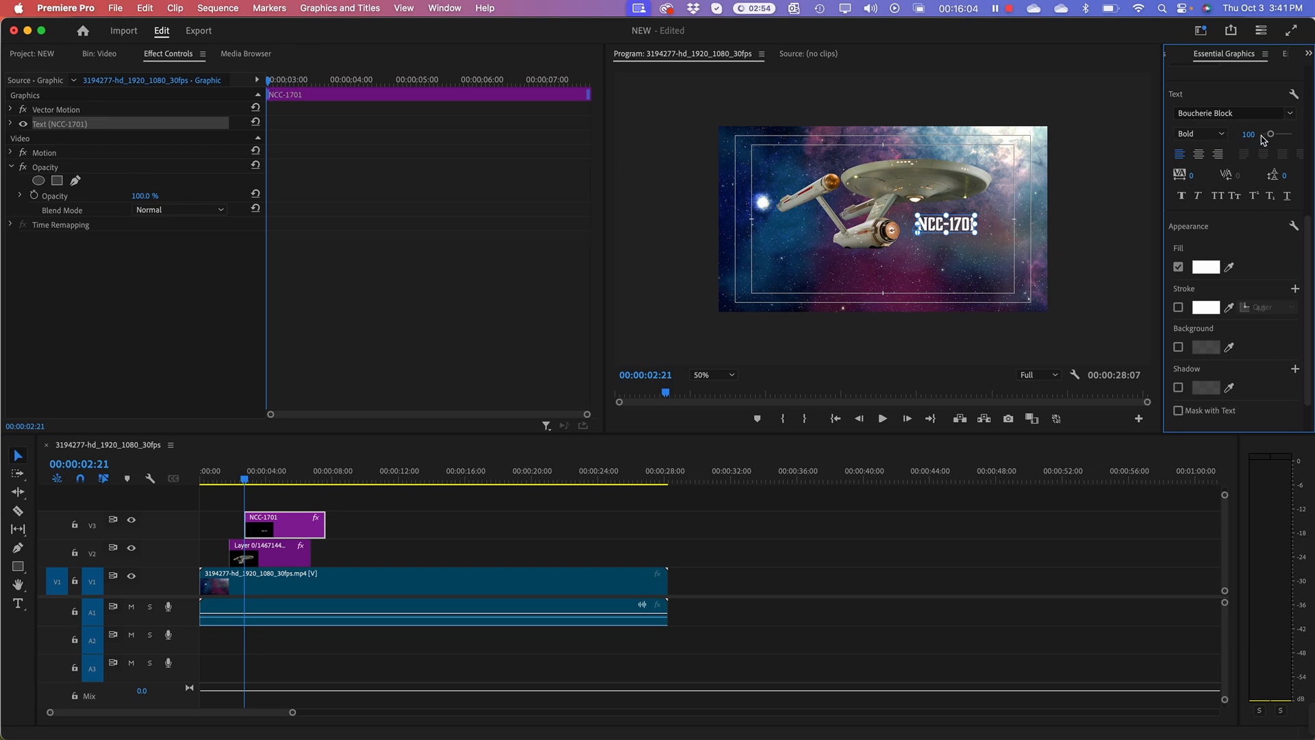
pyautogui.moveTo(1271, 135); pyautogui.dragTo(1275, 135)
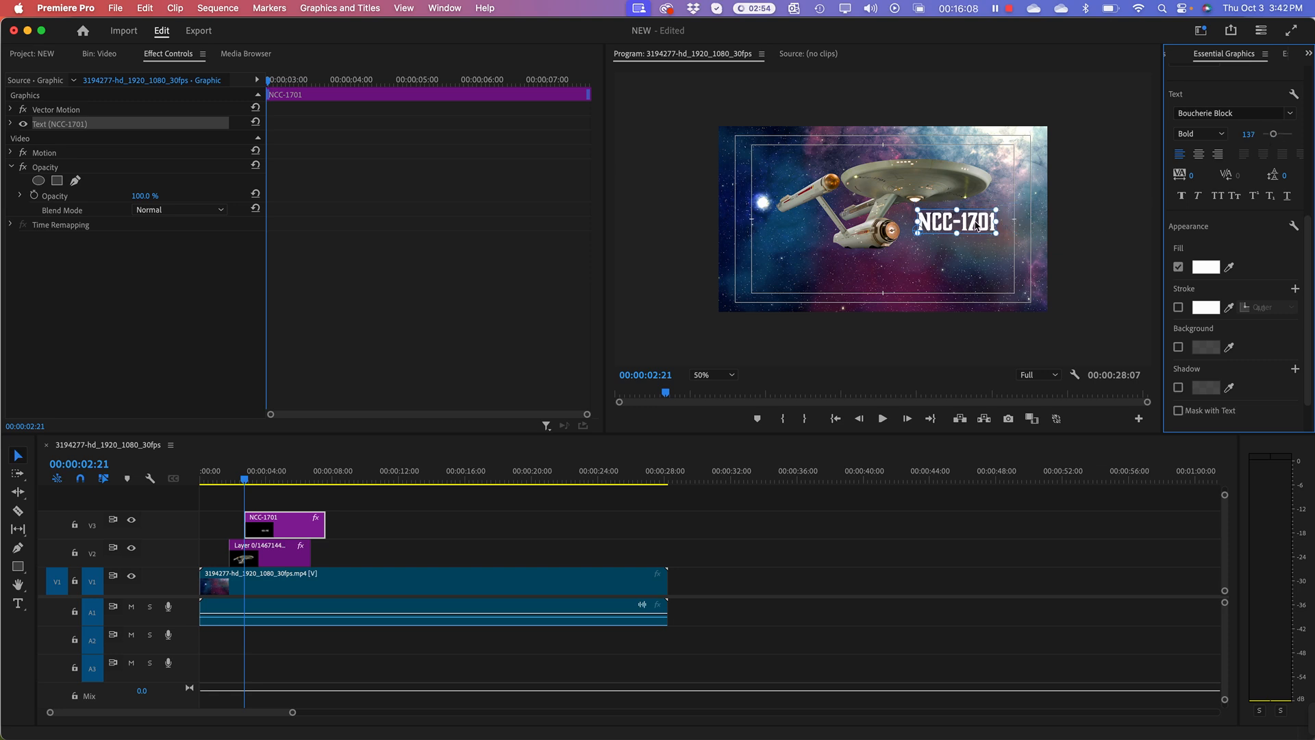
pyautogui.moveTo(977, 226); pyautogui.dragTo(988, 234)
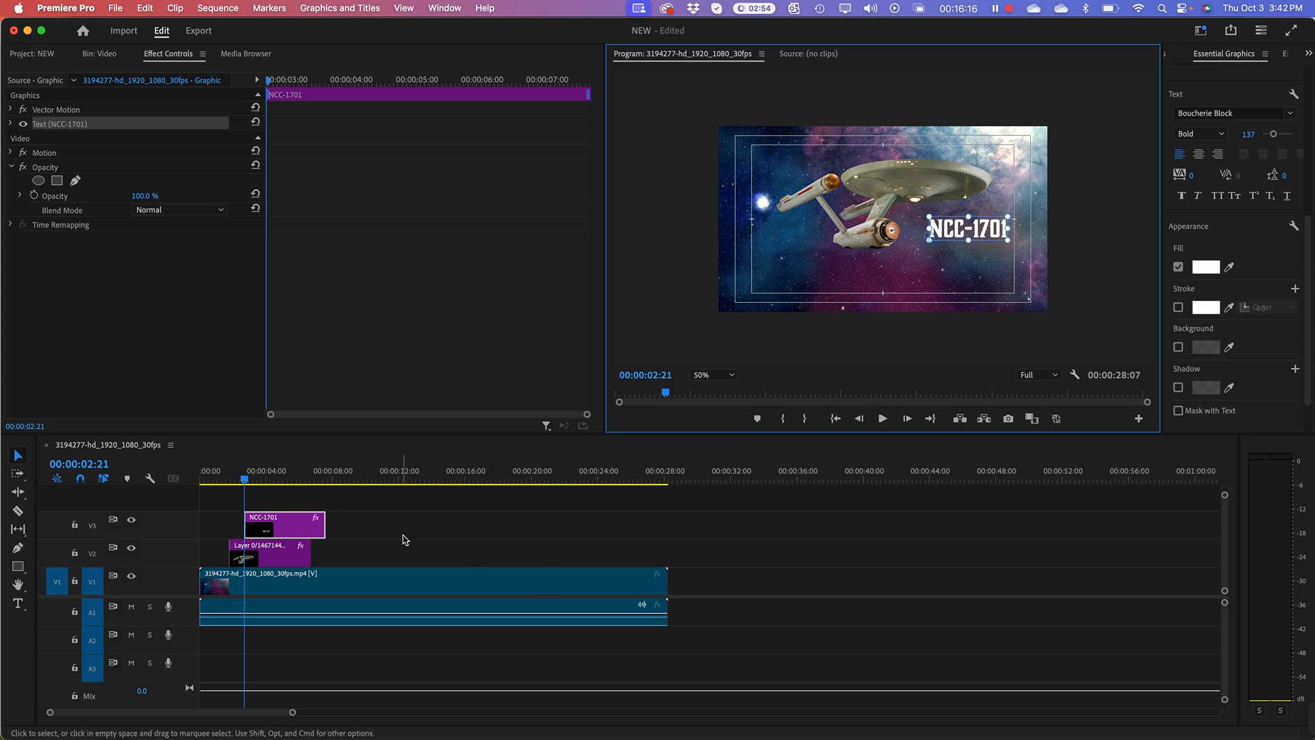
# Move the NCC-1701 title clip on track V3 so that it starts at 00:00:03:10.
pyautogui.click(239, 480)
pyautogui.moveTo(239, 481)
pyautogui.mouseDown()
pyautogui.moveTo(227, 481)
pyautogui.moveTo(254, 483)
pyautogui.mouseUp()
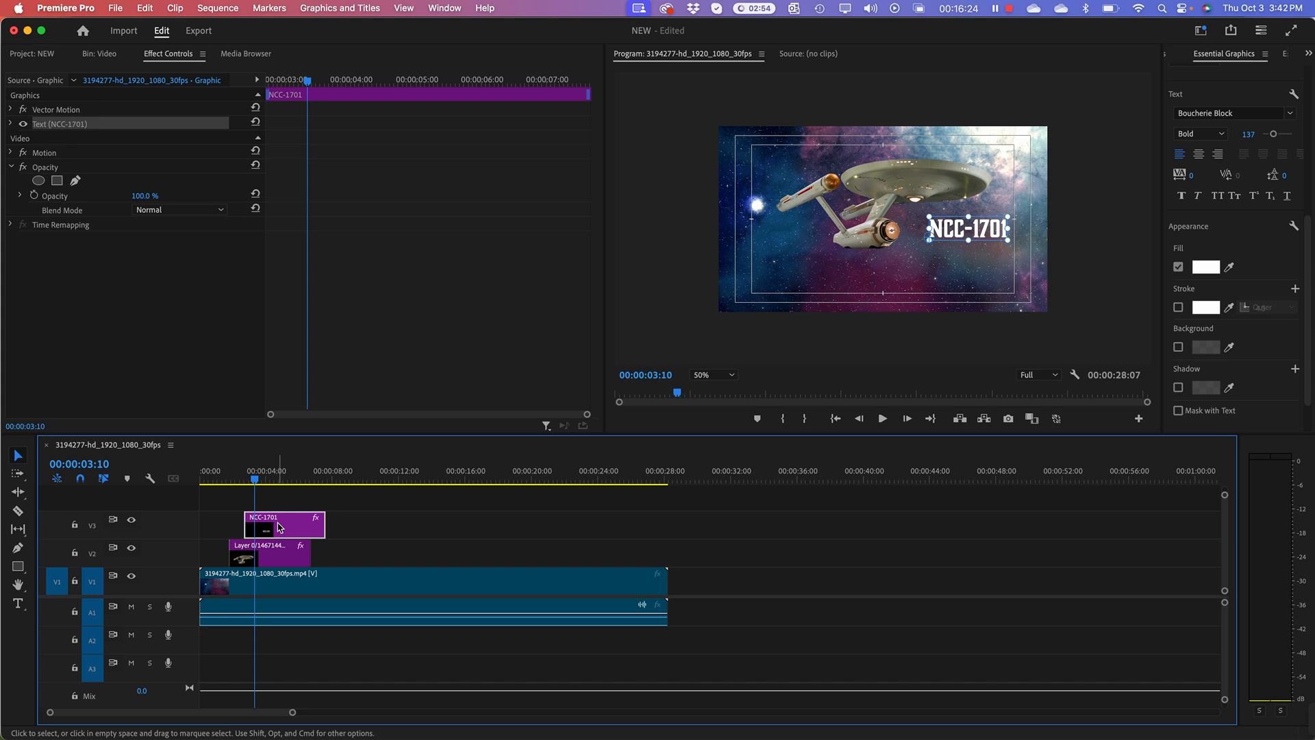
pyautogui.moveTo(279, 527); pyautogui.dragTo(288, 526)
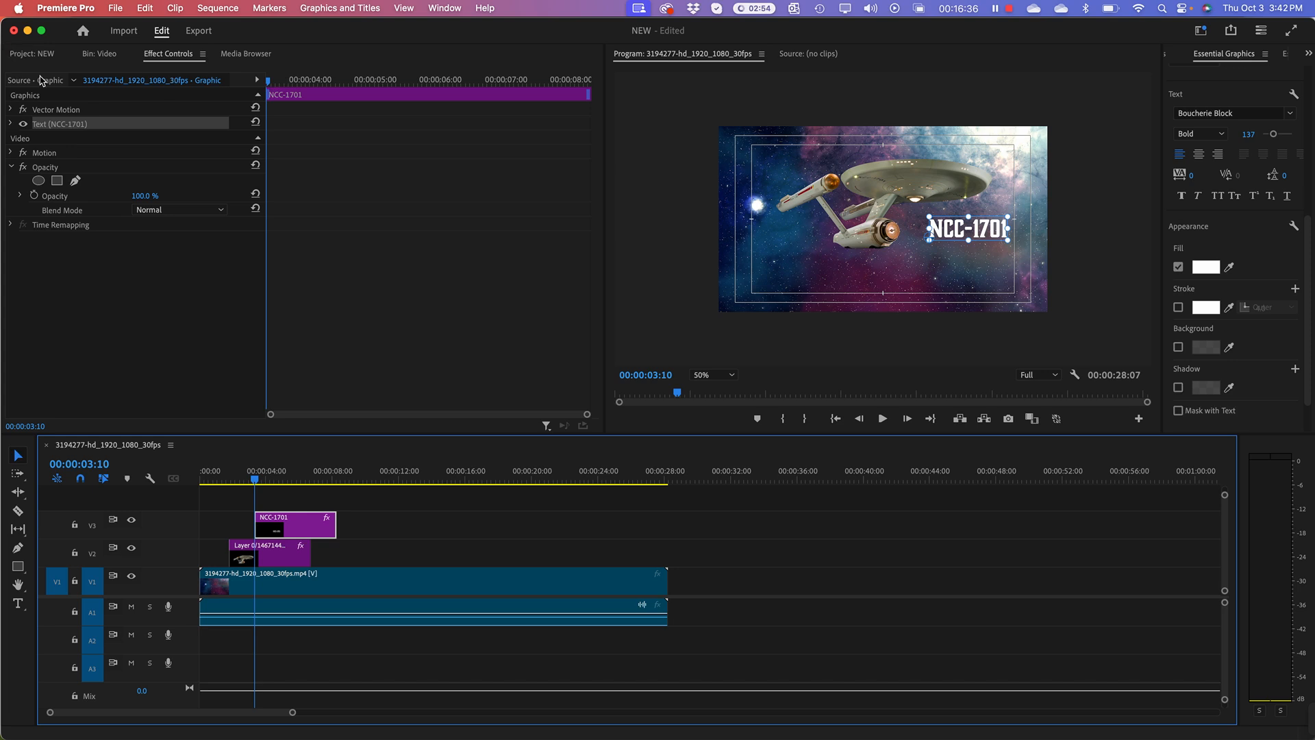
# Start opacity animation on the NCC-1701 title clip at 00:00:03:10 with a keyframe of 0%.
pyautogui.click(49, 128)
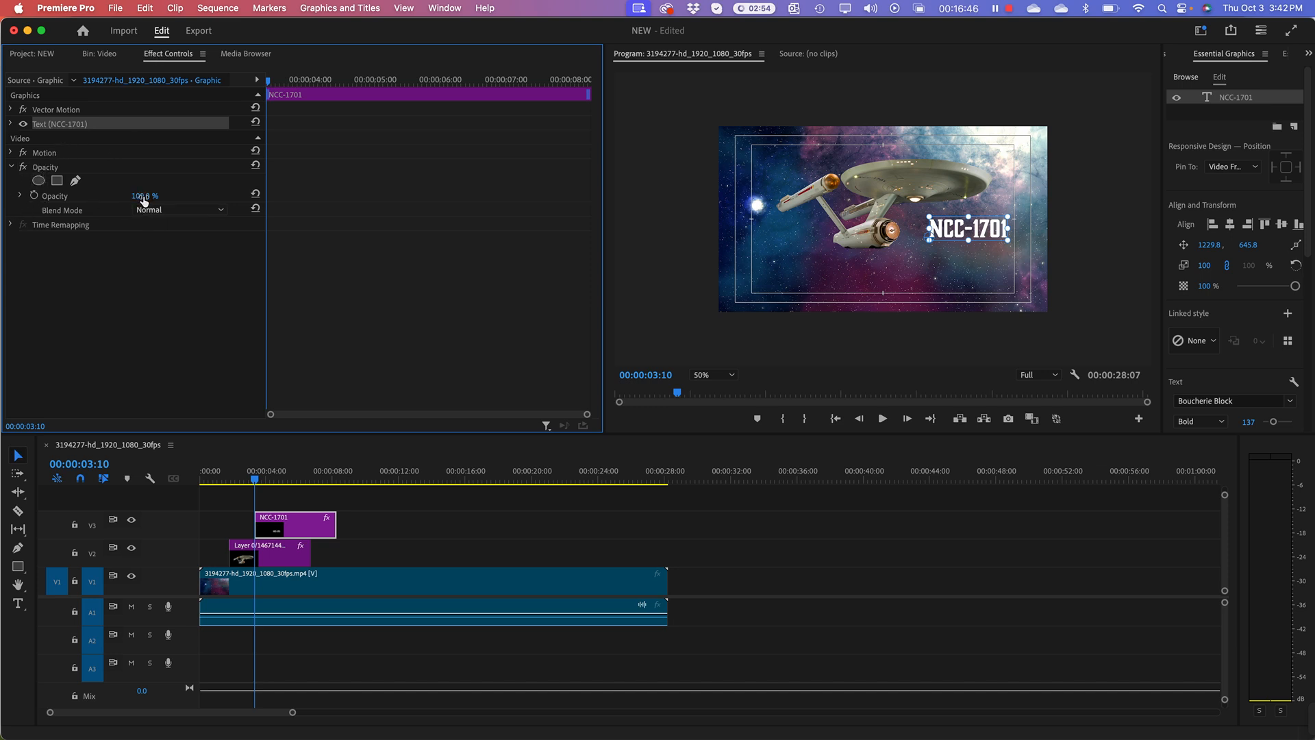
pyautogui.click(37, 195)
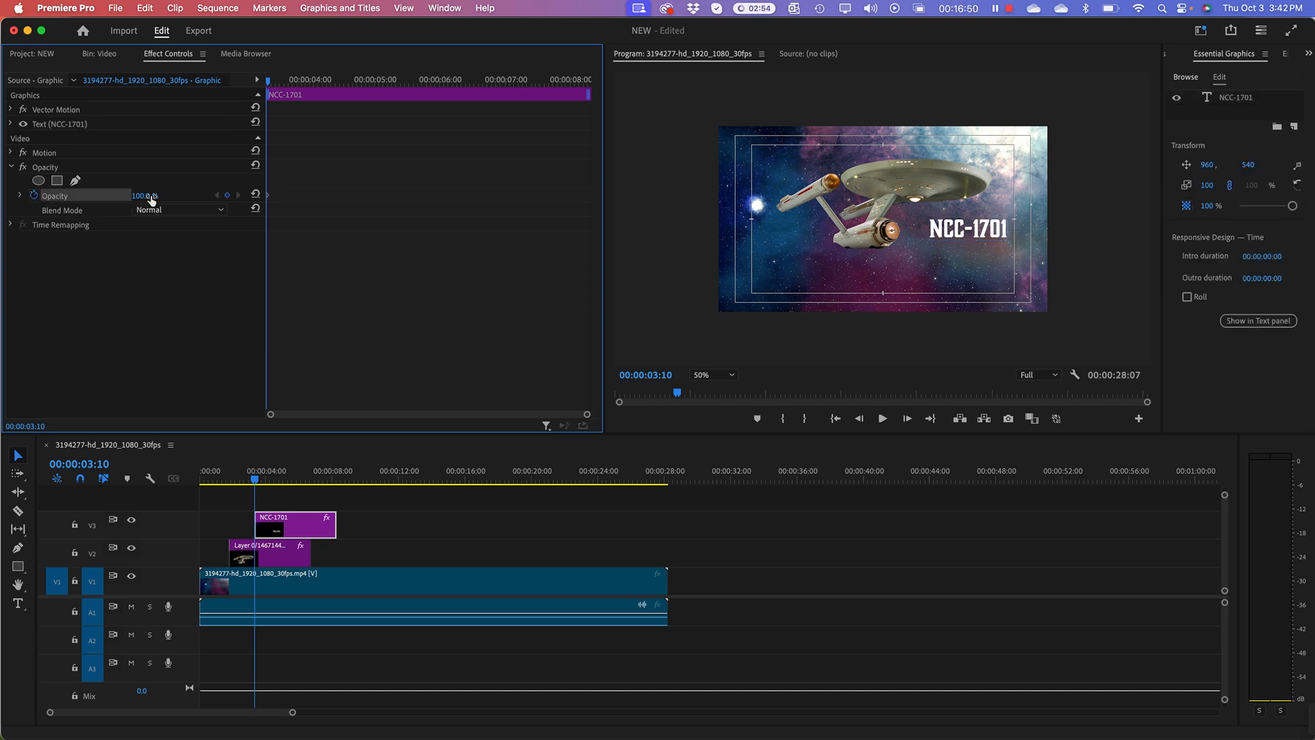
pyautogui.moveTo(150, 197); pyautogui.dragTo(114, 197)
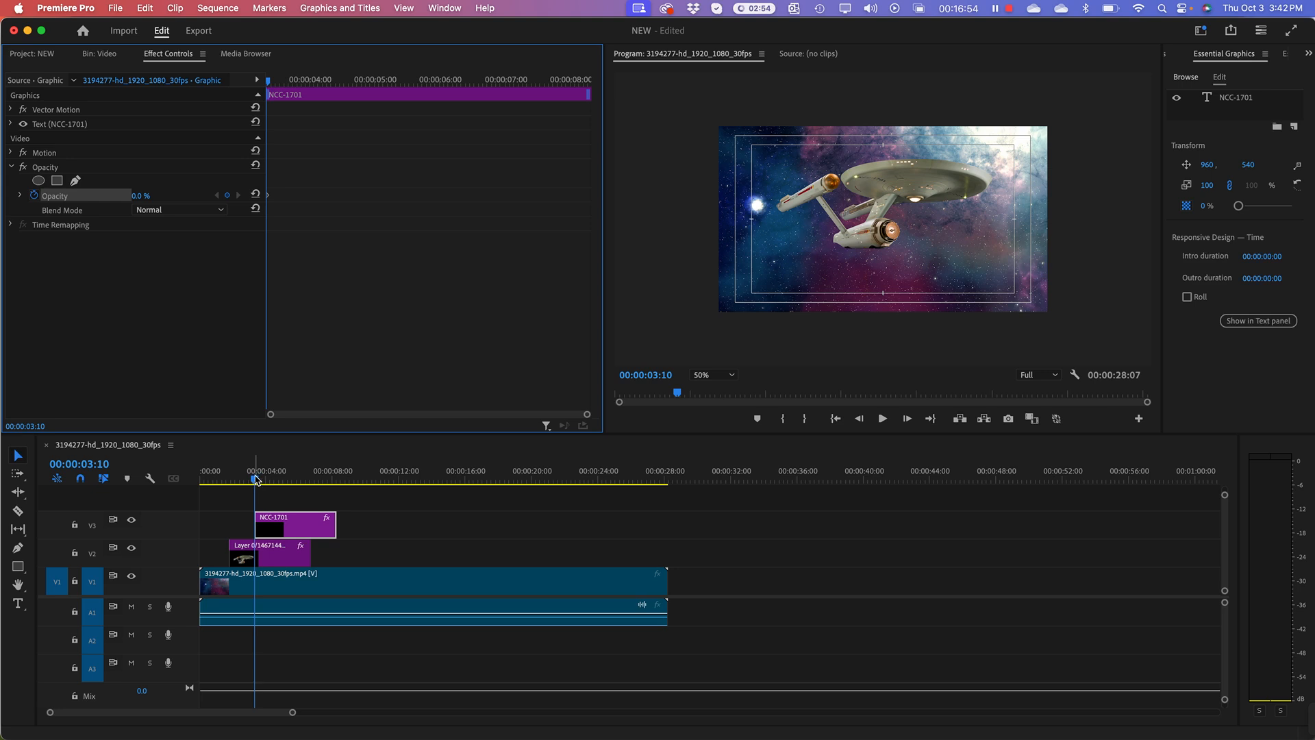
# Add a second opacity keyframe of 100% to the NCC-1701 title at 00:00:04:08.
pyautogui.moveTo(256, 480); pyautogui.dragTo(270, 479)
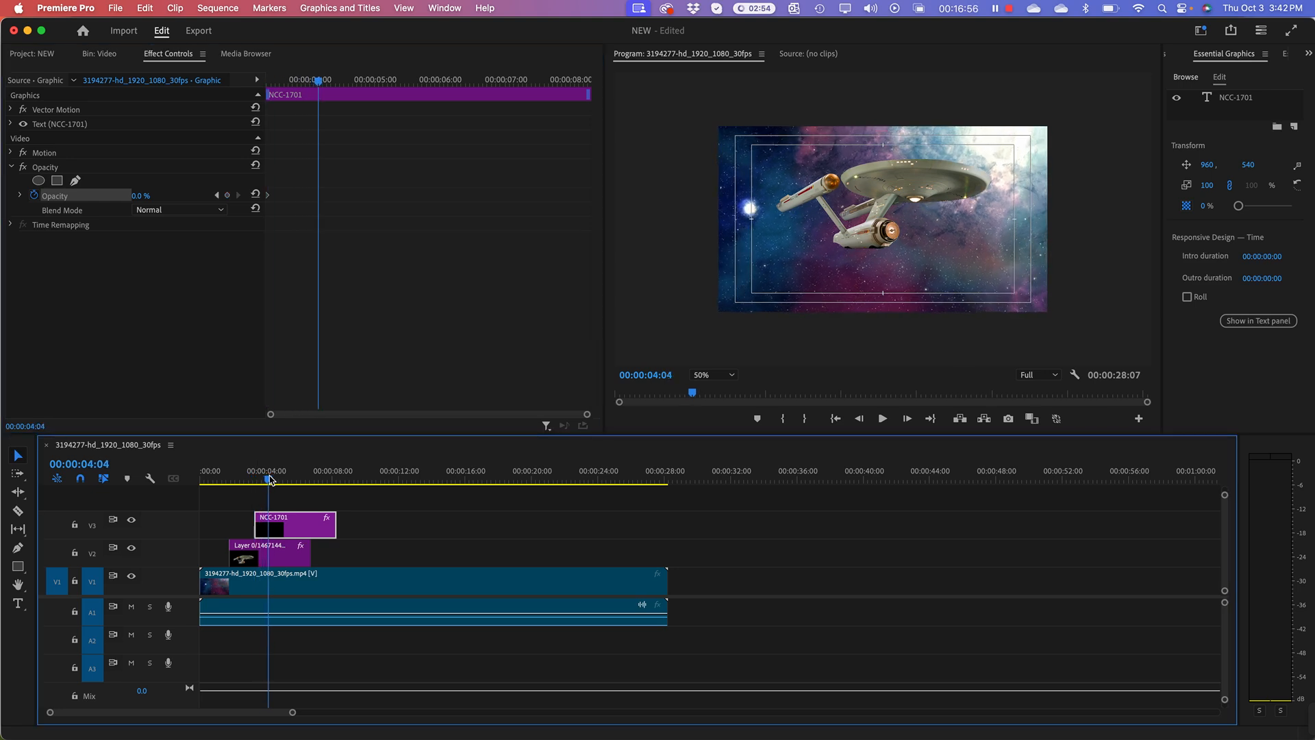
pyautogui.press('Right')
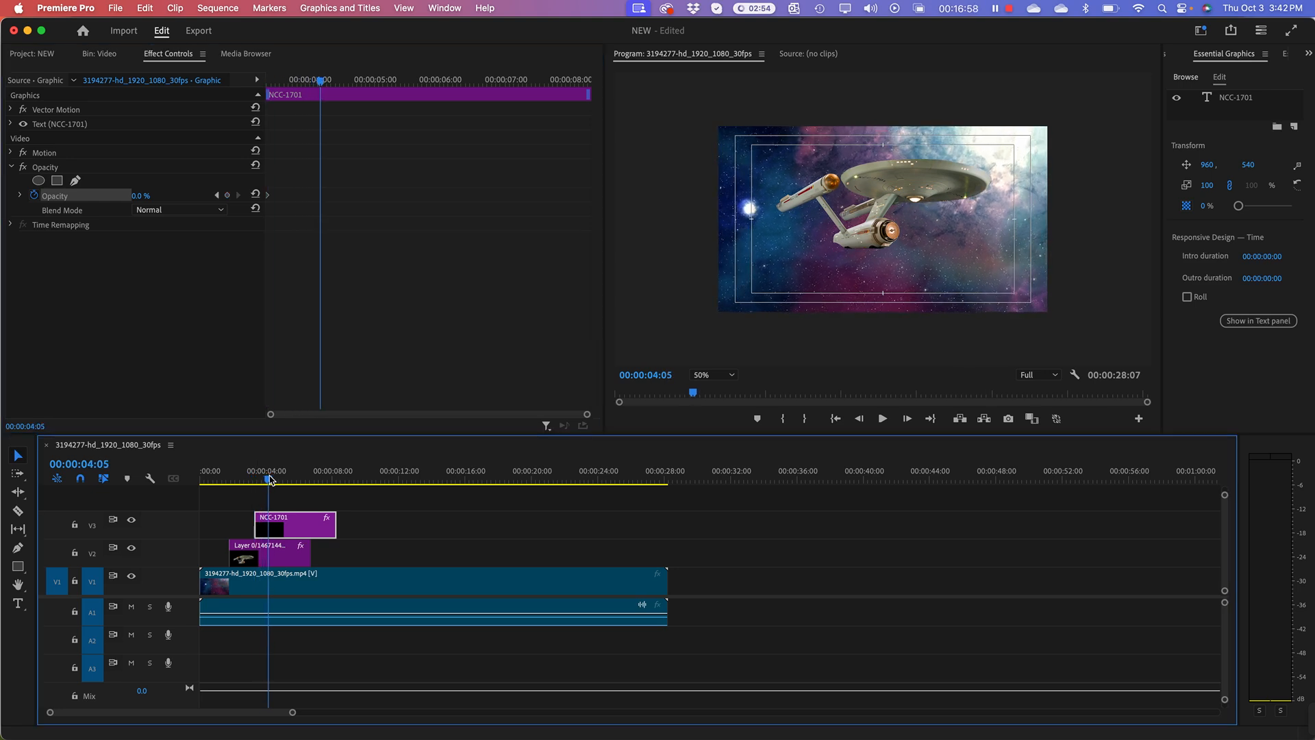
pyautogui.click(270, 202)
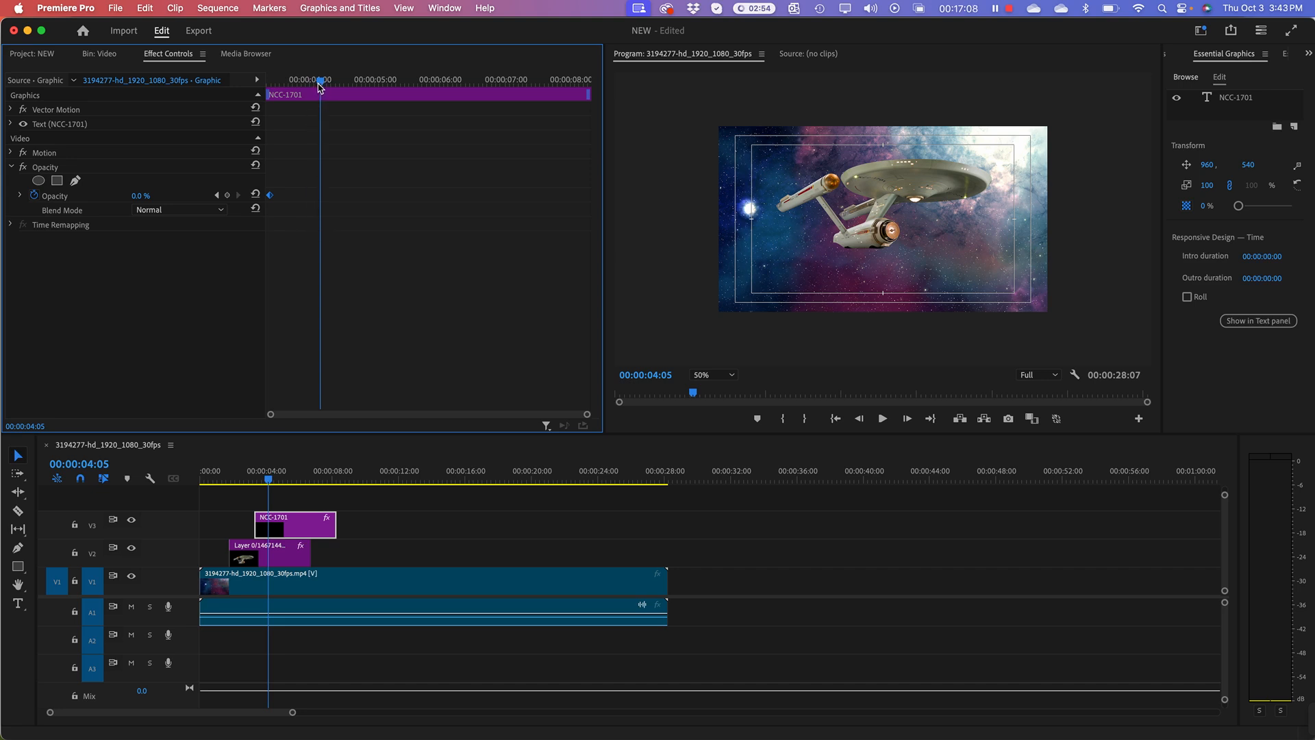
pyautogui.moveTo(320, 86); pyautogui.dragTo(327, 87)
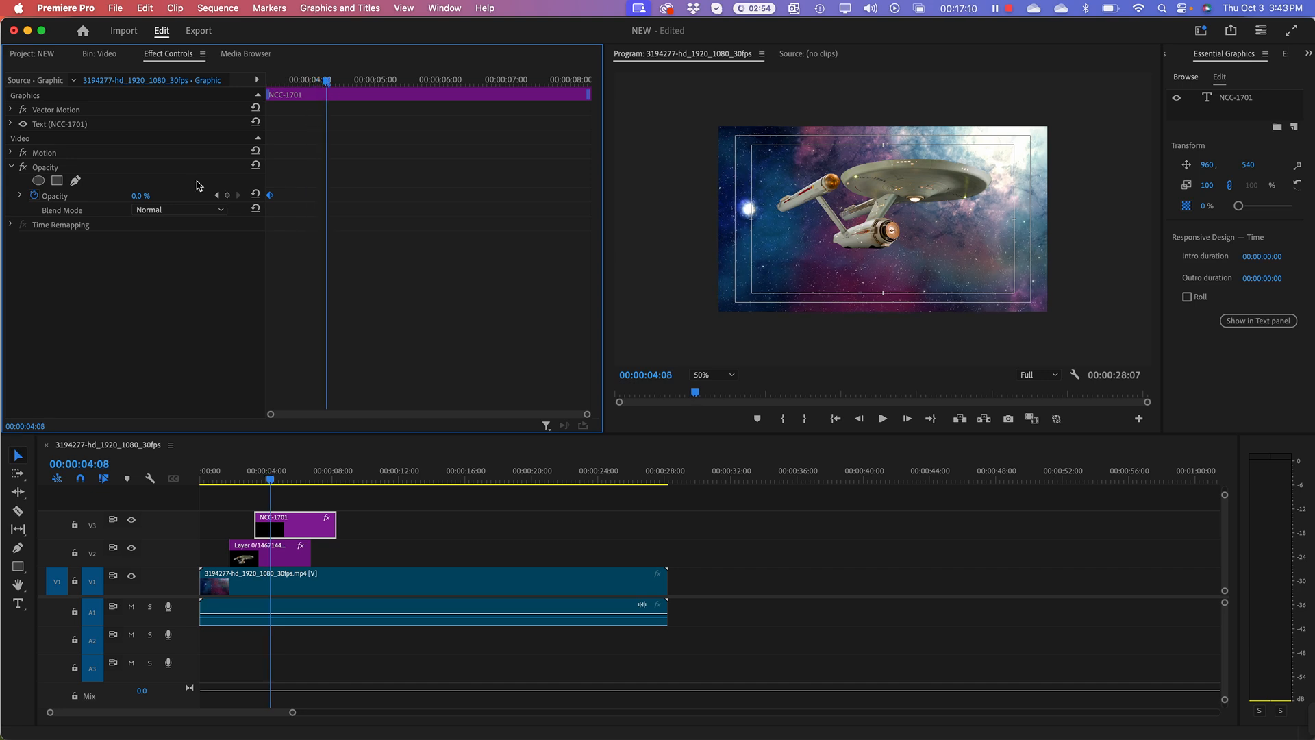
pyautogui.moveTo(141, 196); pyautogui.dragTo(206, 196)
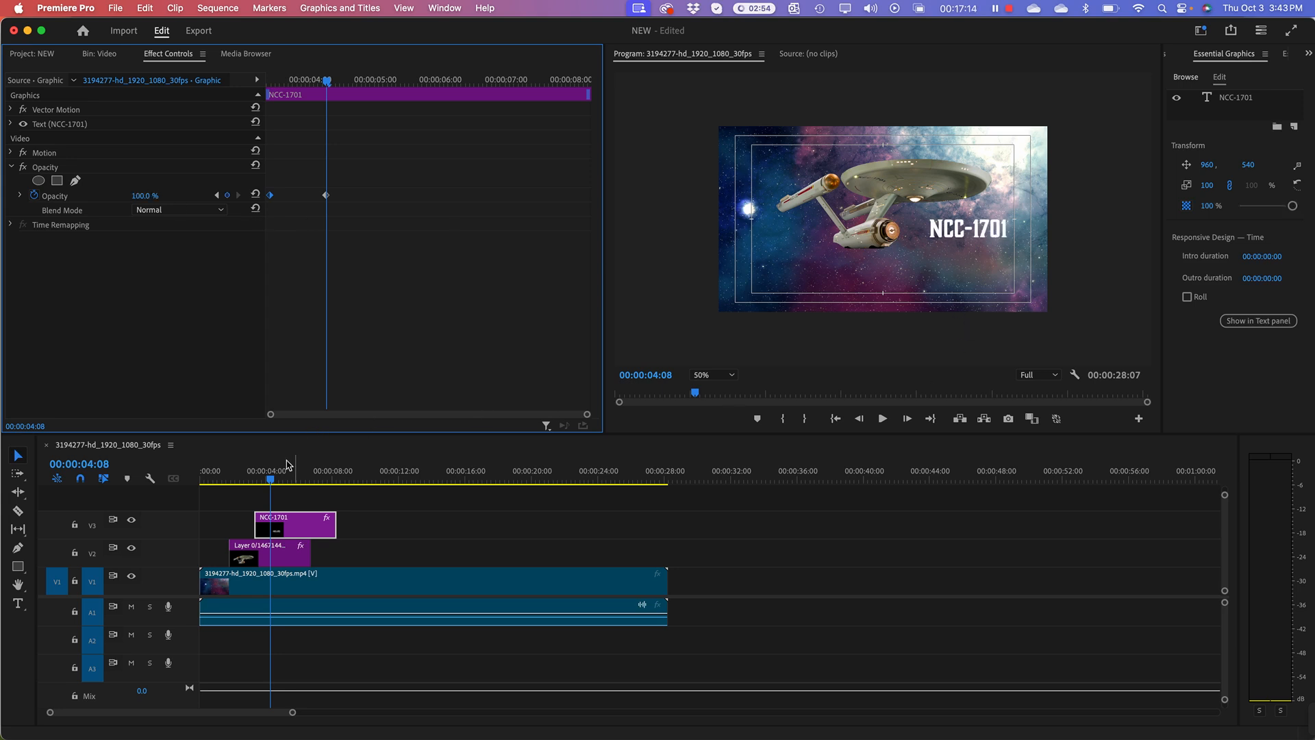
# Play the sequence from the beginning to check the title's fade-in and how long the clips last.
pyautogui.moveTo(269, 482); pyautogui.dragTo(187, 482)
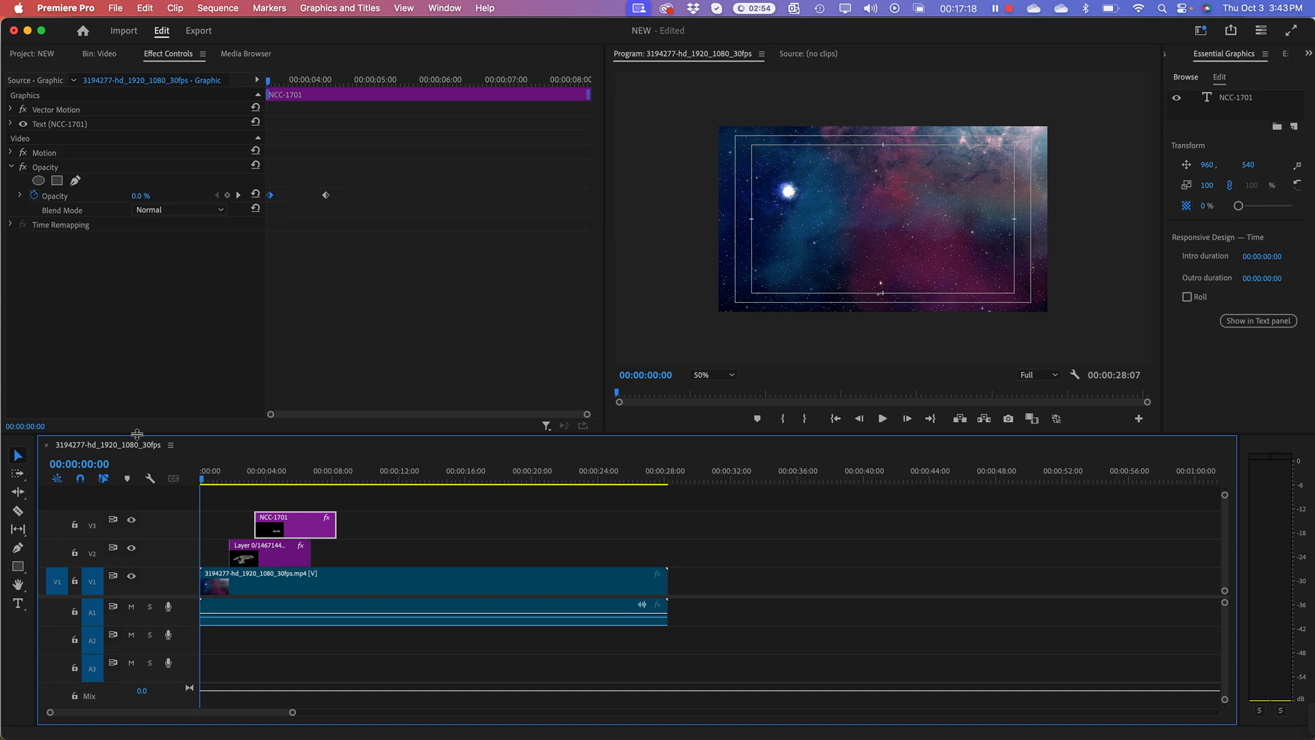
pyautogui.press('space')
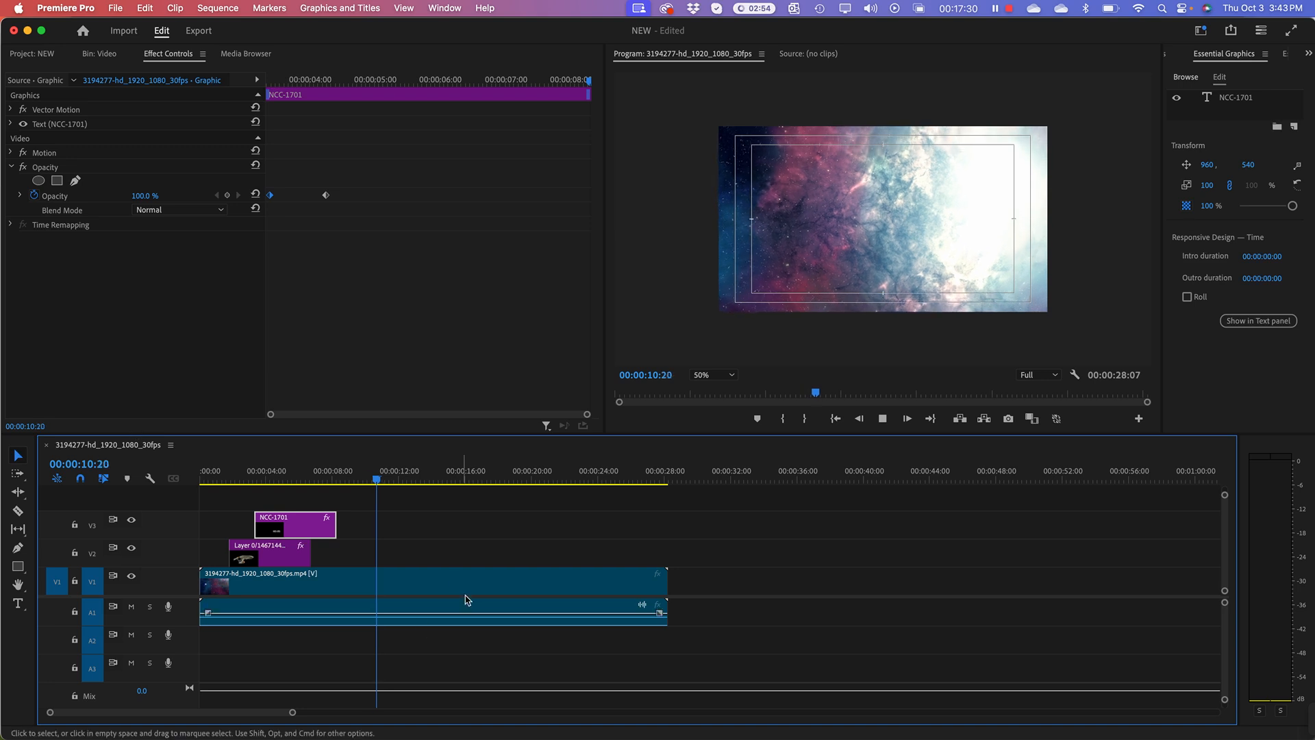
pyautogui.moveTo(333, 472)
pyautogui.mouseDown()
pyautogui.moveTo(318, 472)
pyautogui.moveTo(352, 479)
pyautogui.mouseUp()
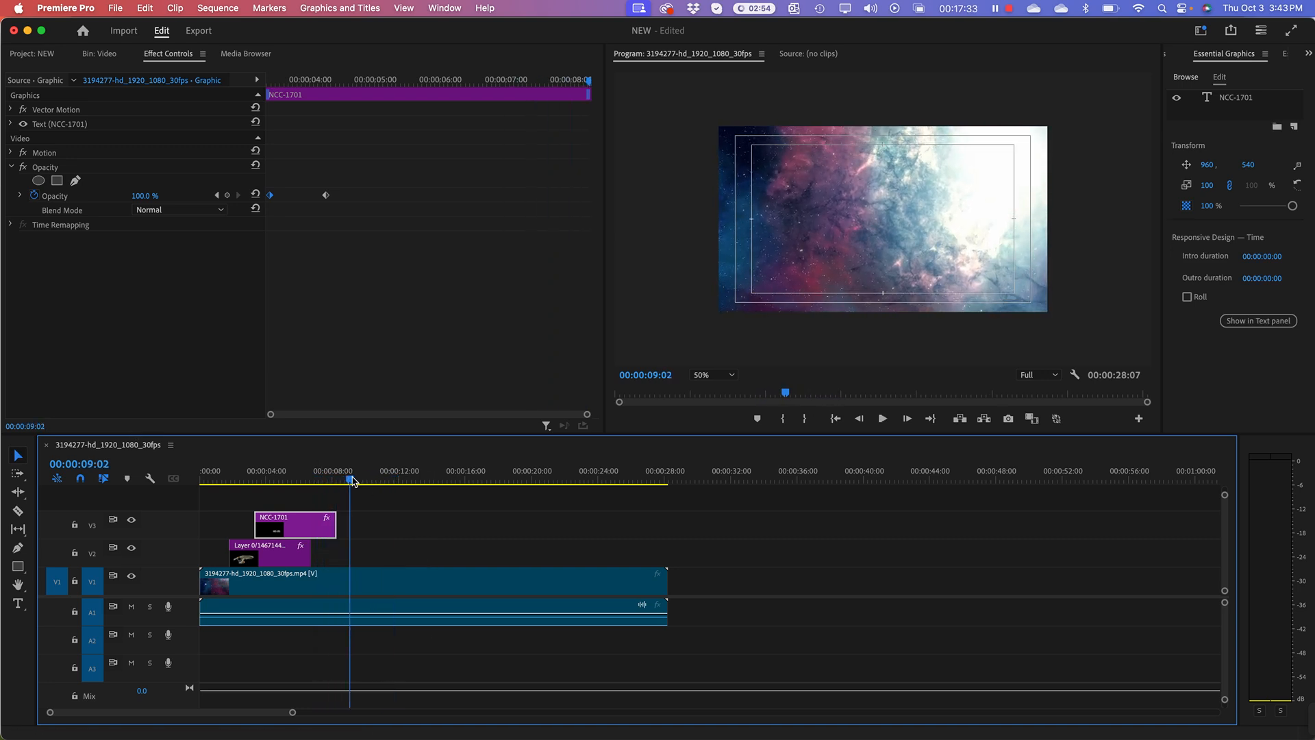
# Extend the starship clip on V2 and the NCC-1701 clip on V3 to the end of the background video.
pyautogui.click(289, 556)
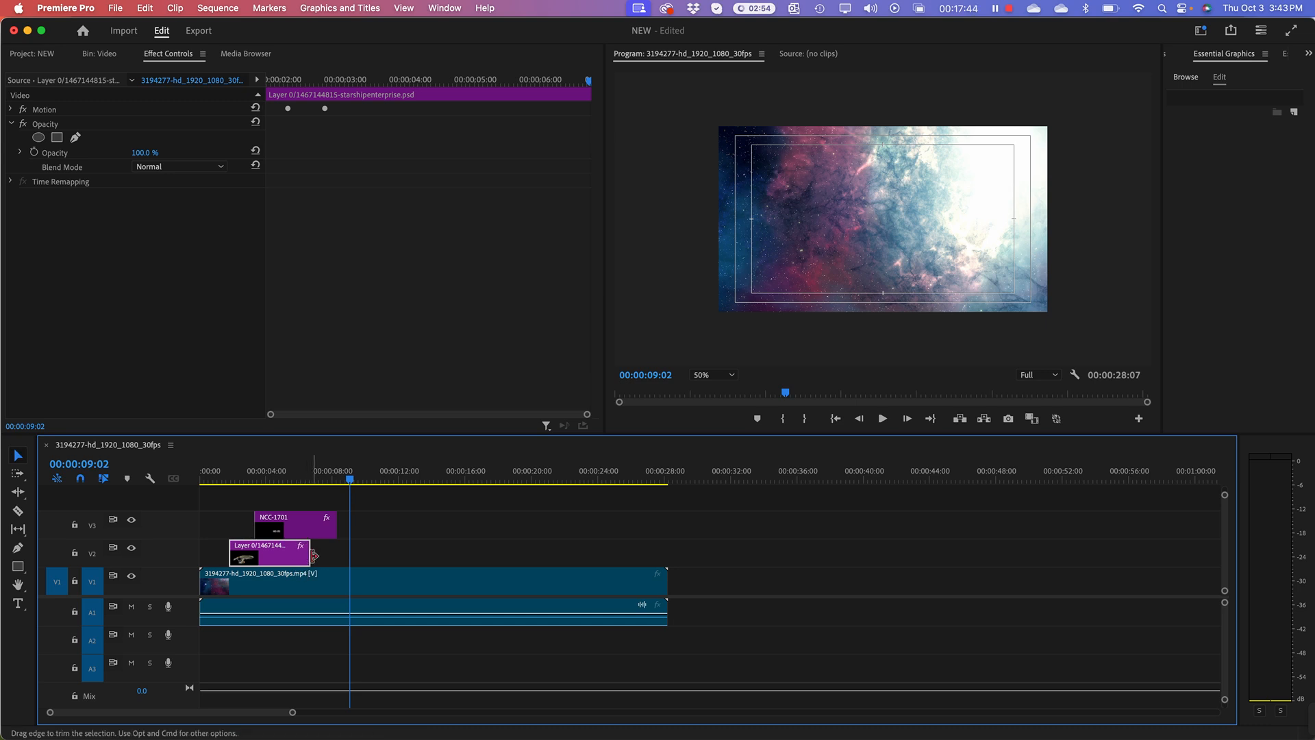
pyautogui.moveTo(307, 555); pyautogui.dragTo(668, 567)
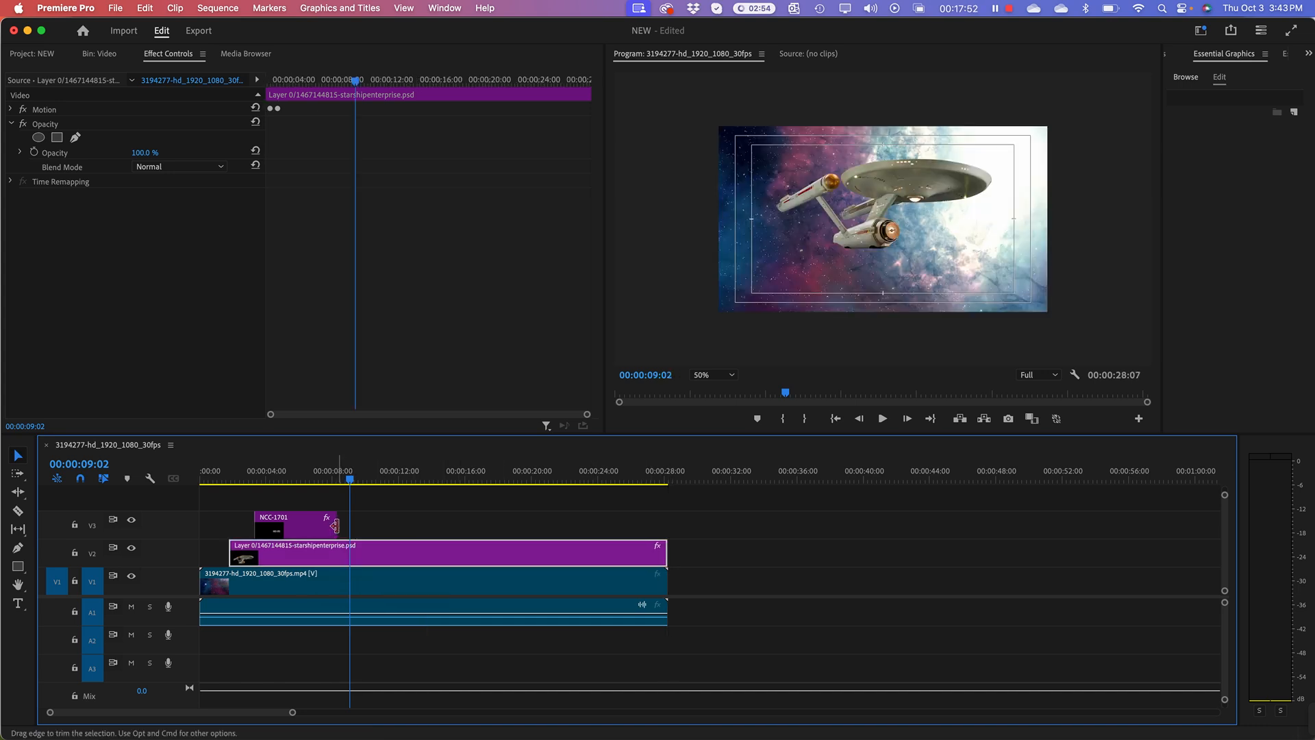
pyautogui.moveTo(335, 526); pyautogui.dragTo(667, 535)
# Play the sequence from the beginning to check the extended starship and title clips.
pyautogui.press('Home')
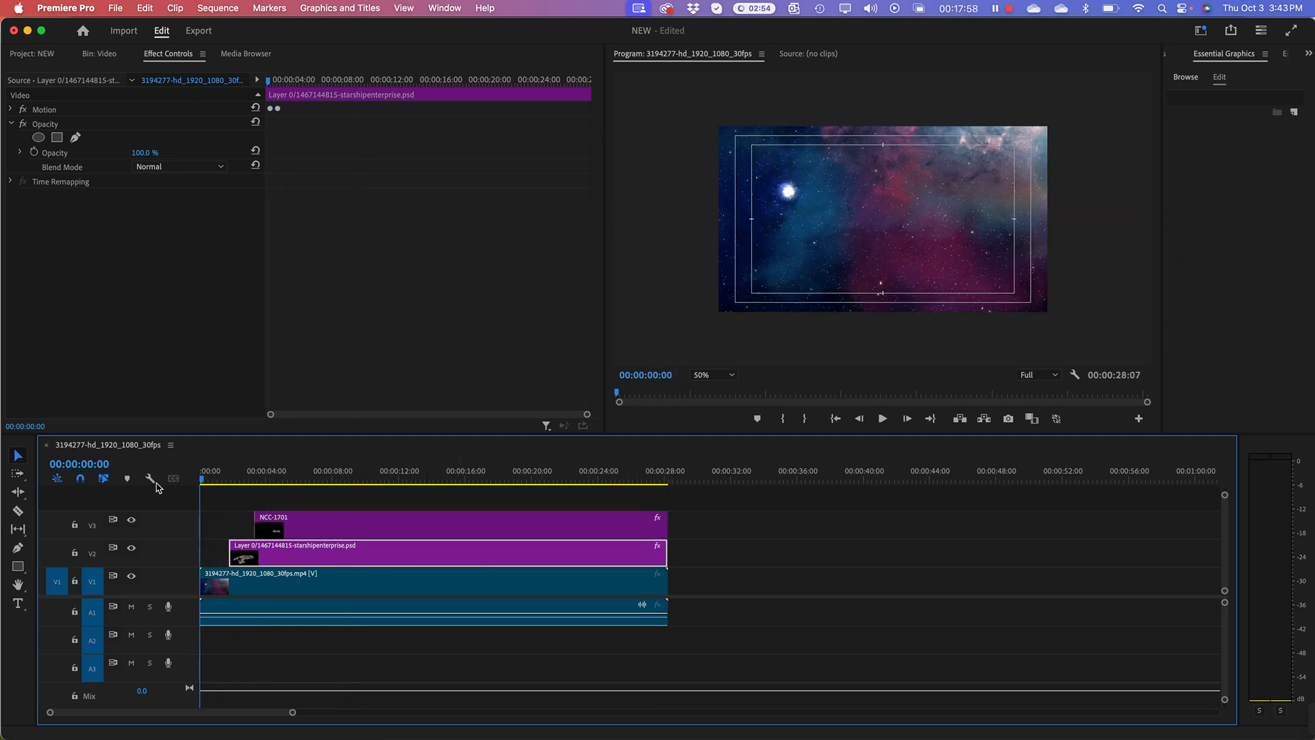
pyautogui.press('space')
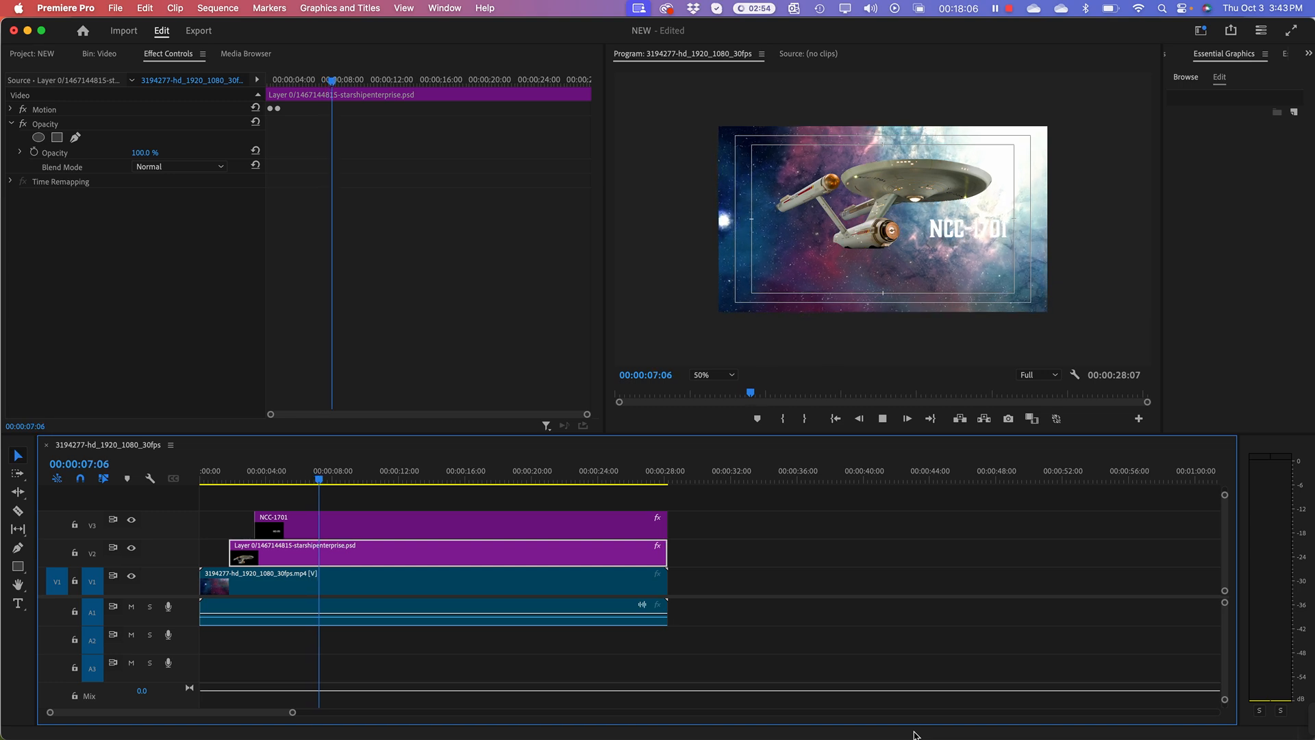
pyautogui.press('space')
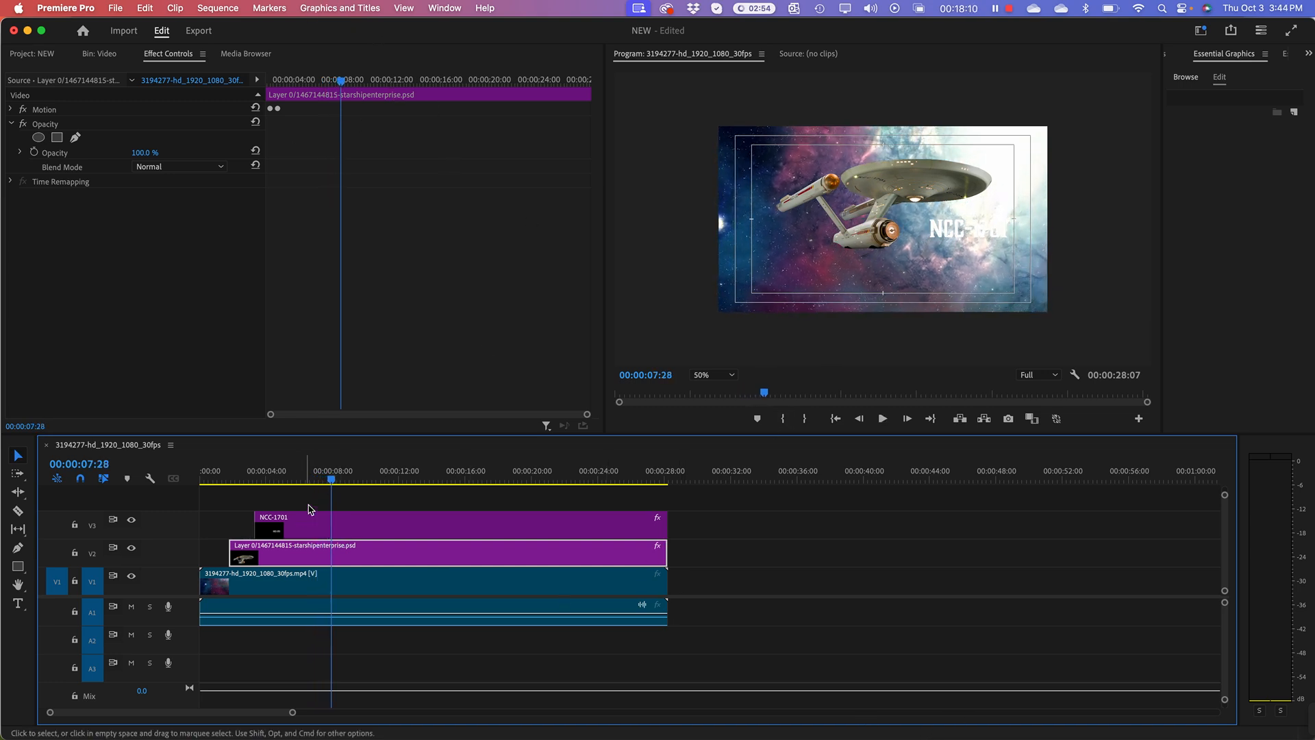
# Shorten the NCC-1701 title's fade-in by moving its opacity keyframes to about 00:00:03:14 and 00:00:03:22.
pyautogui.moveTo(330, 479); pyautogui.dragTo(275, 500)
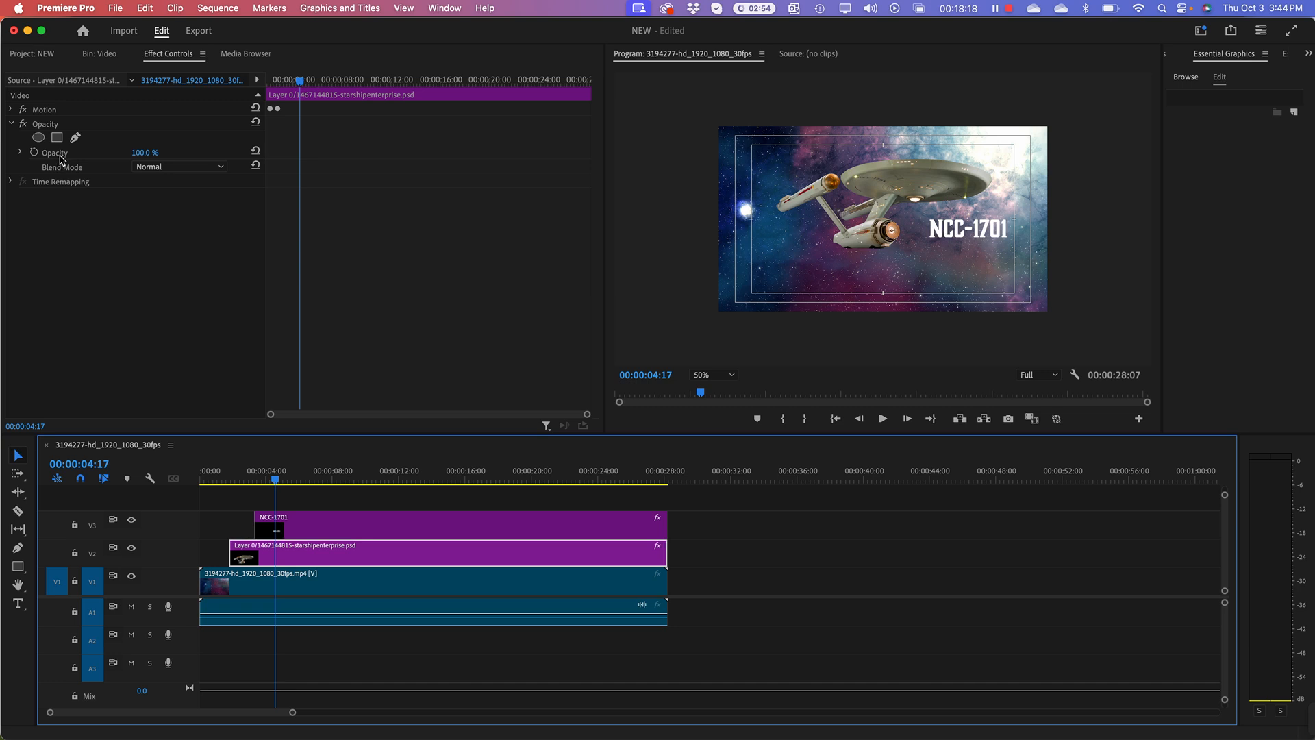
pyautogui.click(320, 529)
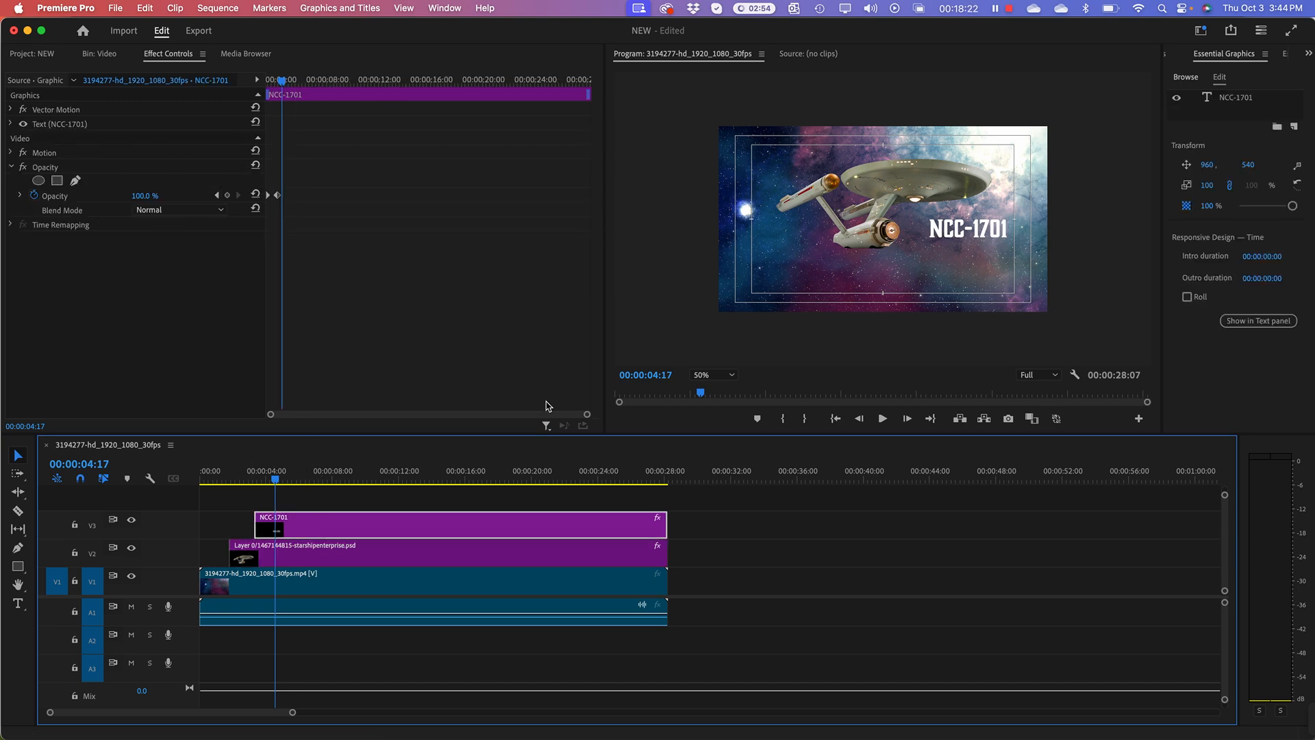
pyautogui.moveTo(586, 419); pyautogui.dragTo(455, 419)
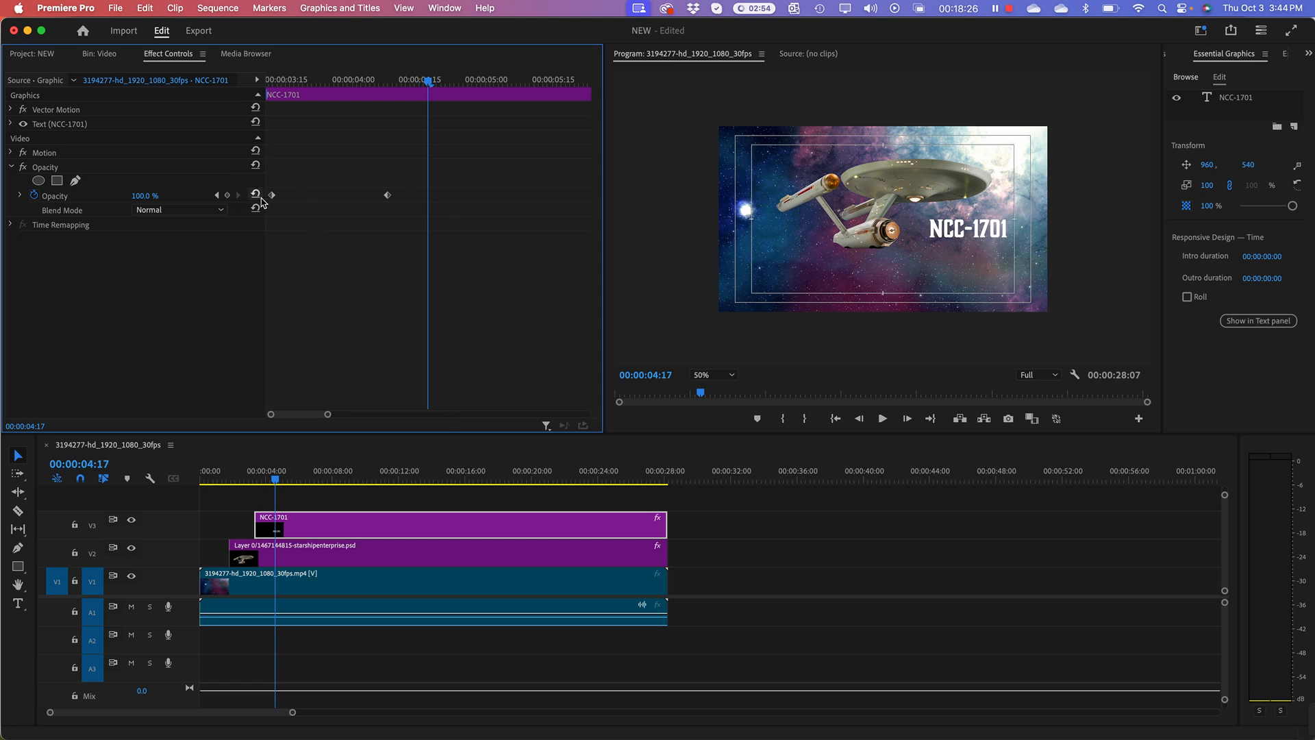
pyautogui.moveTo(272, 194); pyautogui.dragTo(282, 195)
pyautogui.moveTo(395, 200); pyautogui.dragTo(318, 199)
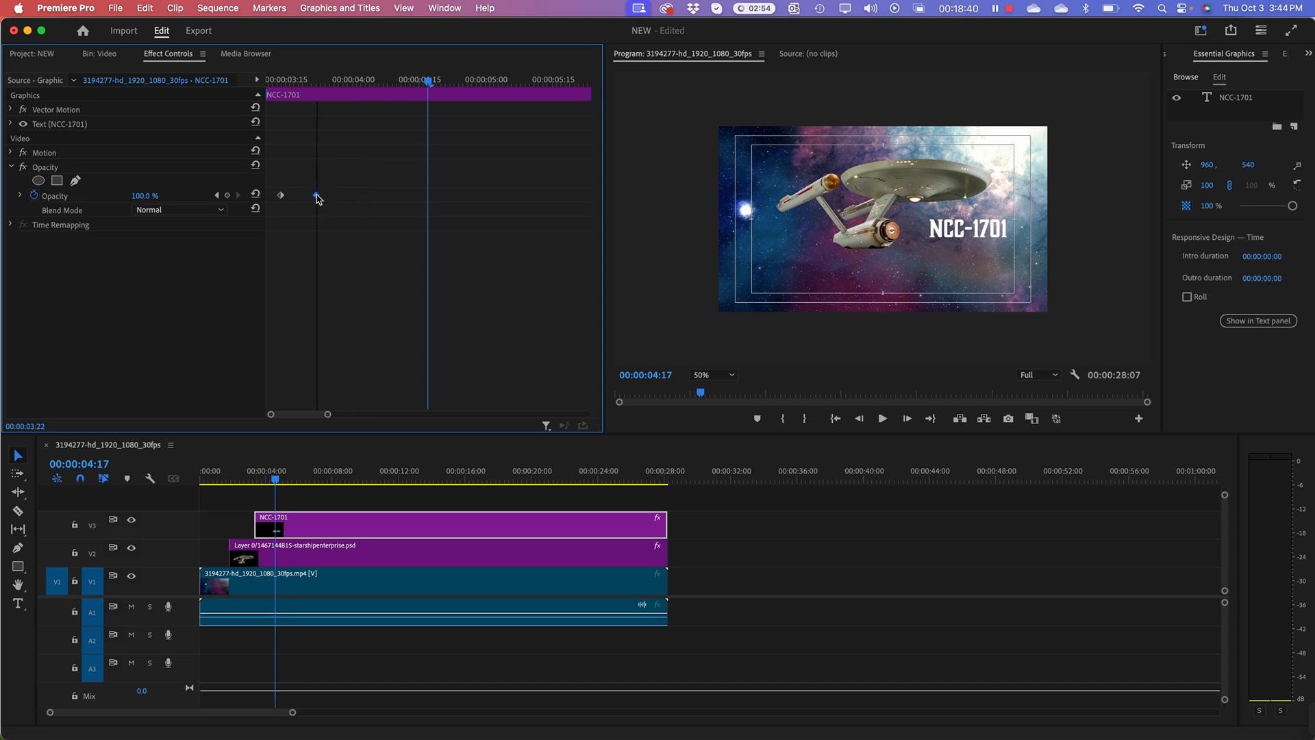
# Play back the opening seconds to check the title's shortened fade-in.
pyautogui.moveTo(274, 479); pyautogui.dragTo(211, 479)
pyautogui.press('space')
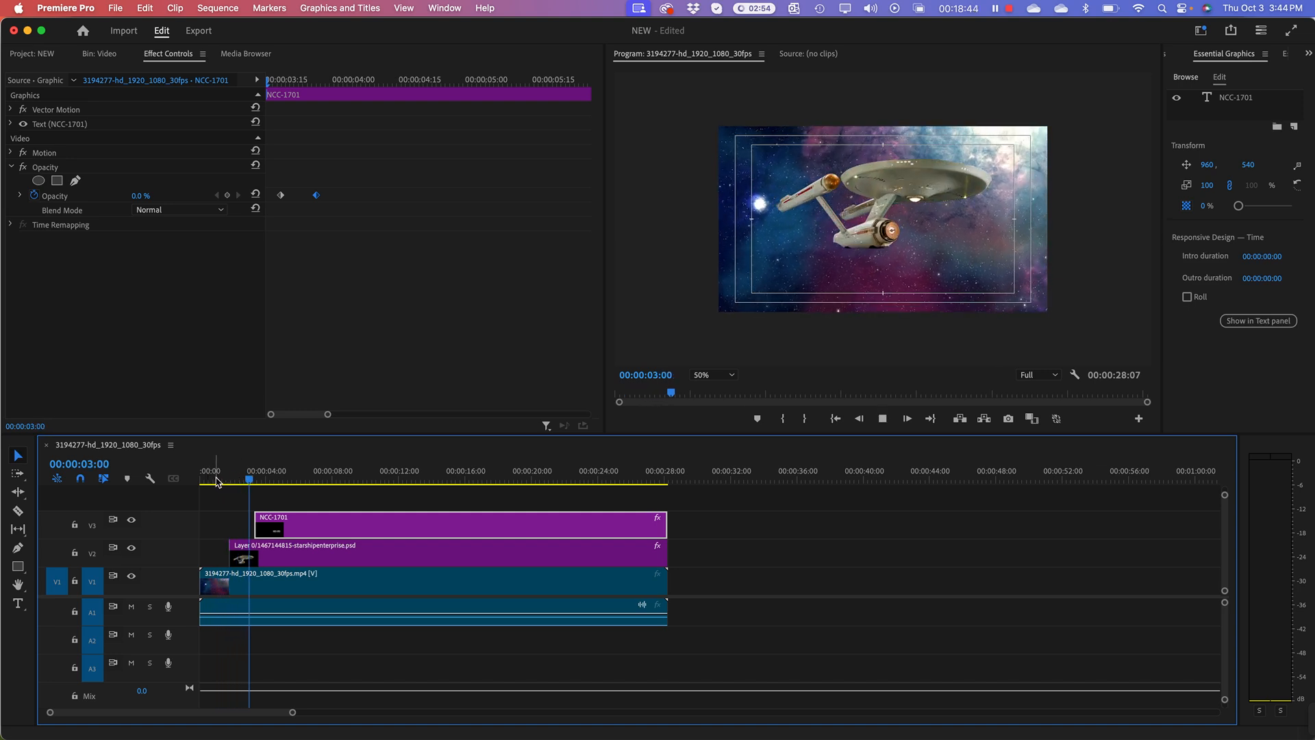
pyautogui.press('space')
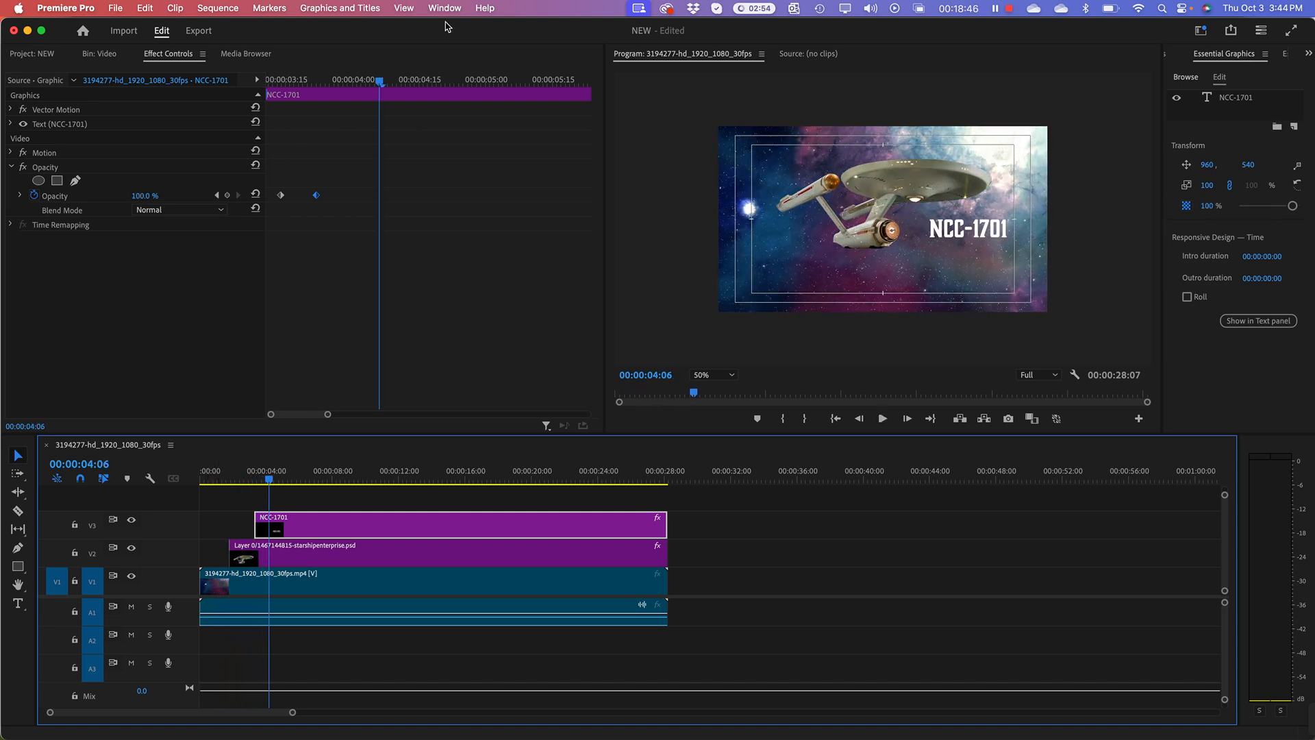
# Try a slower title fade-in with the 100% opacity keyframe at about 00:00:04:18, and play it back.
pyautogui.moveTo(316, 196); pyautogui.dragTo(431, 197)
pyautogui.moveTo(267, 479); pyautogui.dragTo(223, 479)
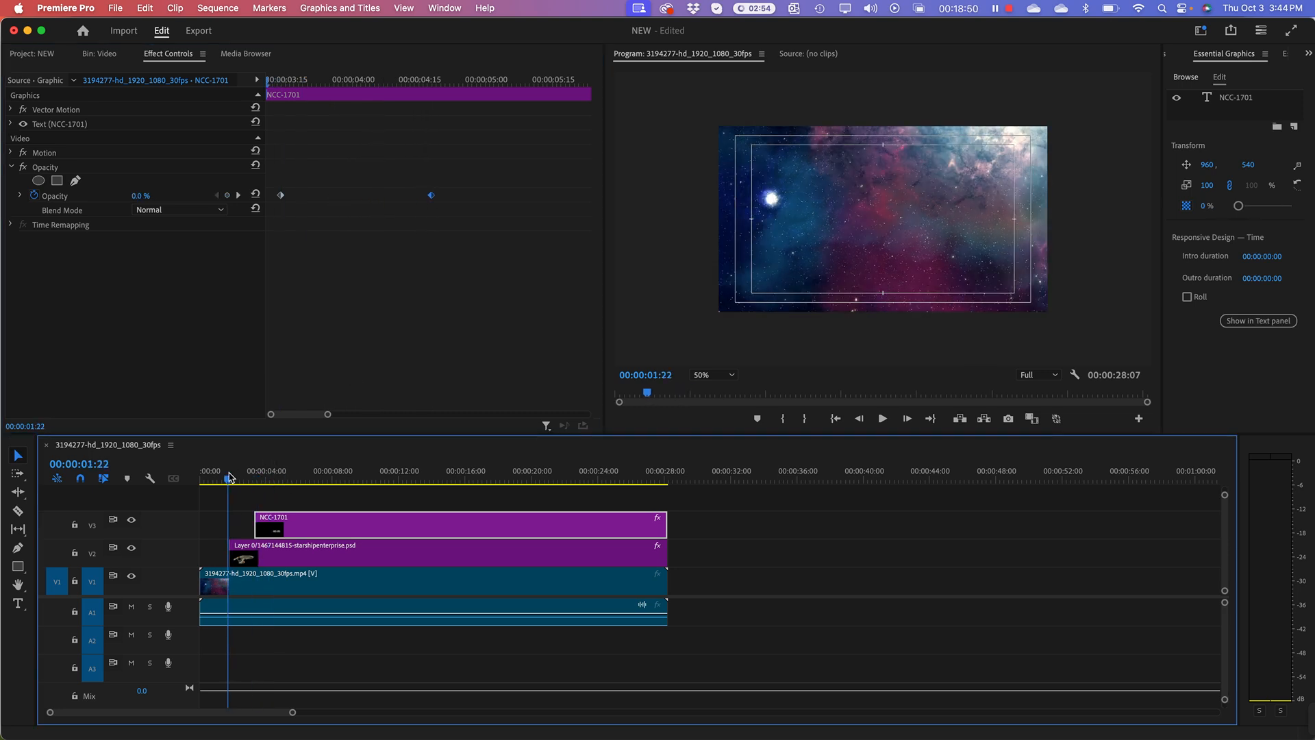
pyautogui.press('space')
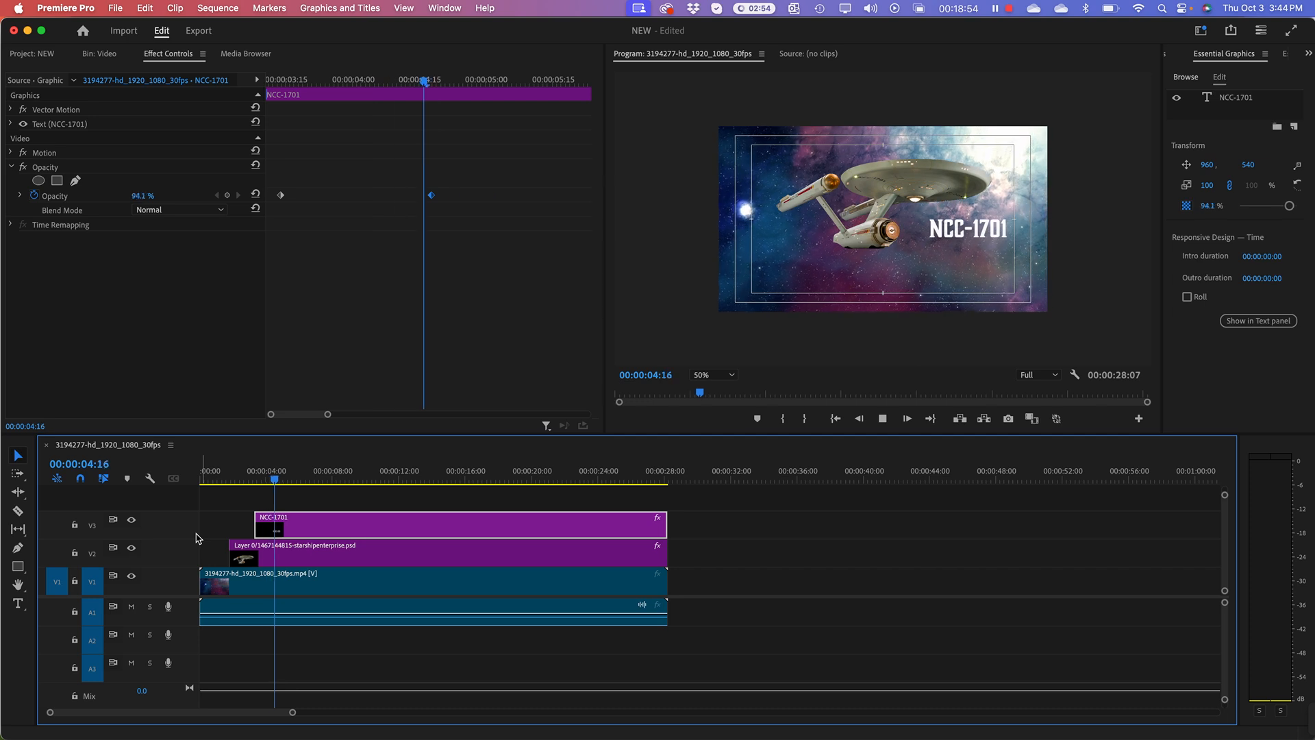
pyautogui.press('space')
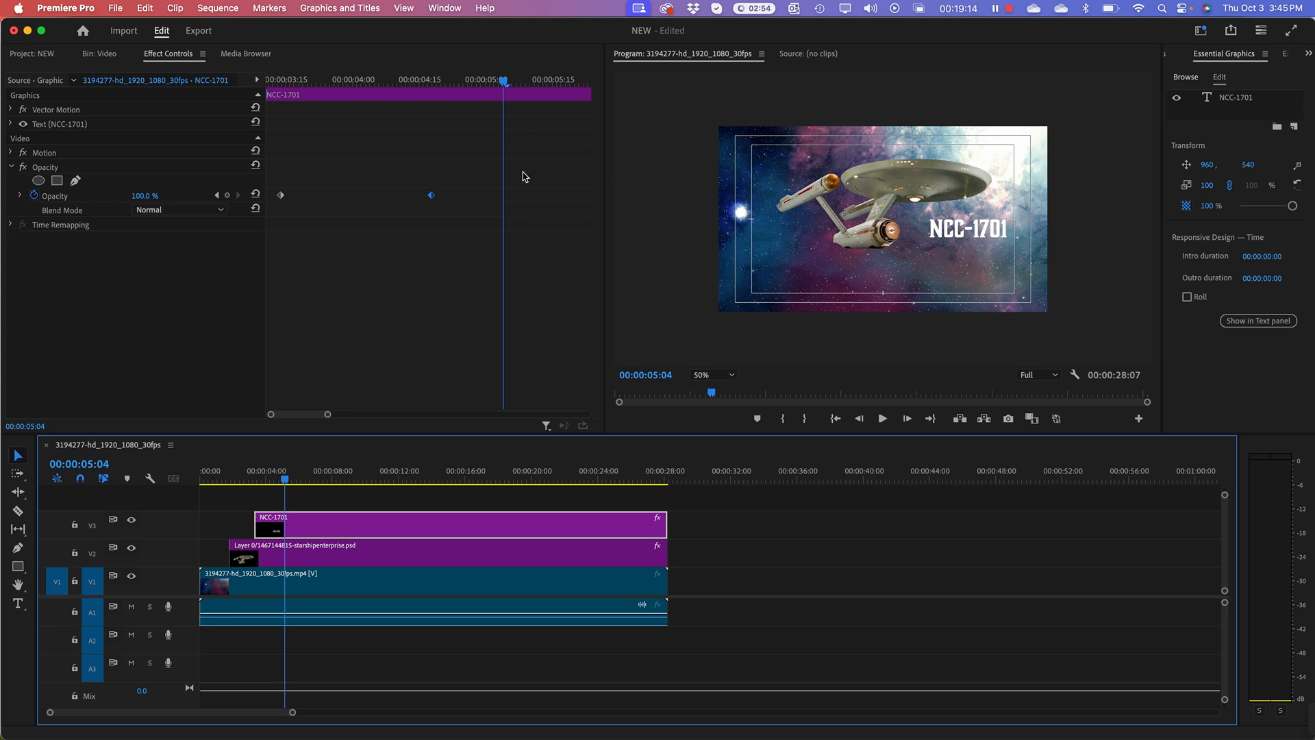
# Move the title's 100% opacity keyframe earlier, previewing it at about 00:00:04:09 before settling on about 00:00:03:29.
pyautogui.moveTo(431, 196); pyautogui.dragTo(392, 196)
pyautogui.click(313, 81)
pyautogui.moveTo(315, 84); pyautogui.dragTo(446, 85)
pyautogui.moveTo(347, 82); pyautogui.dragTo(274, 96)
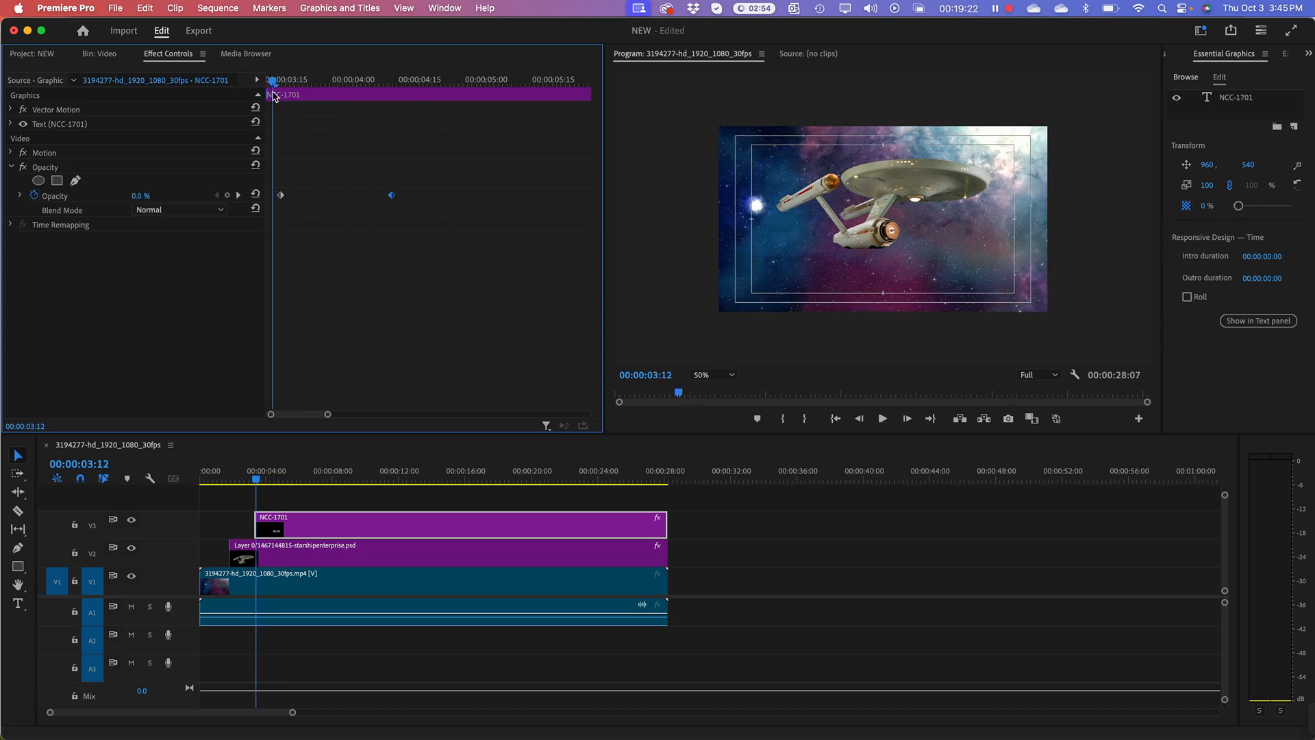
pyautogui.press('space')
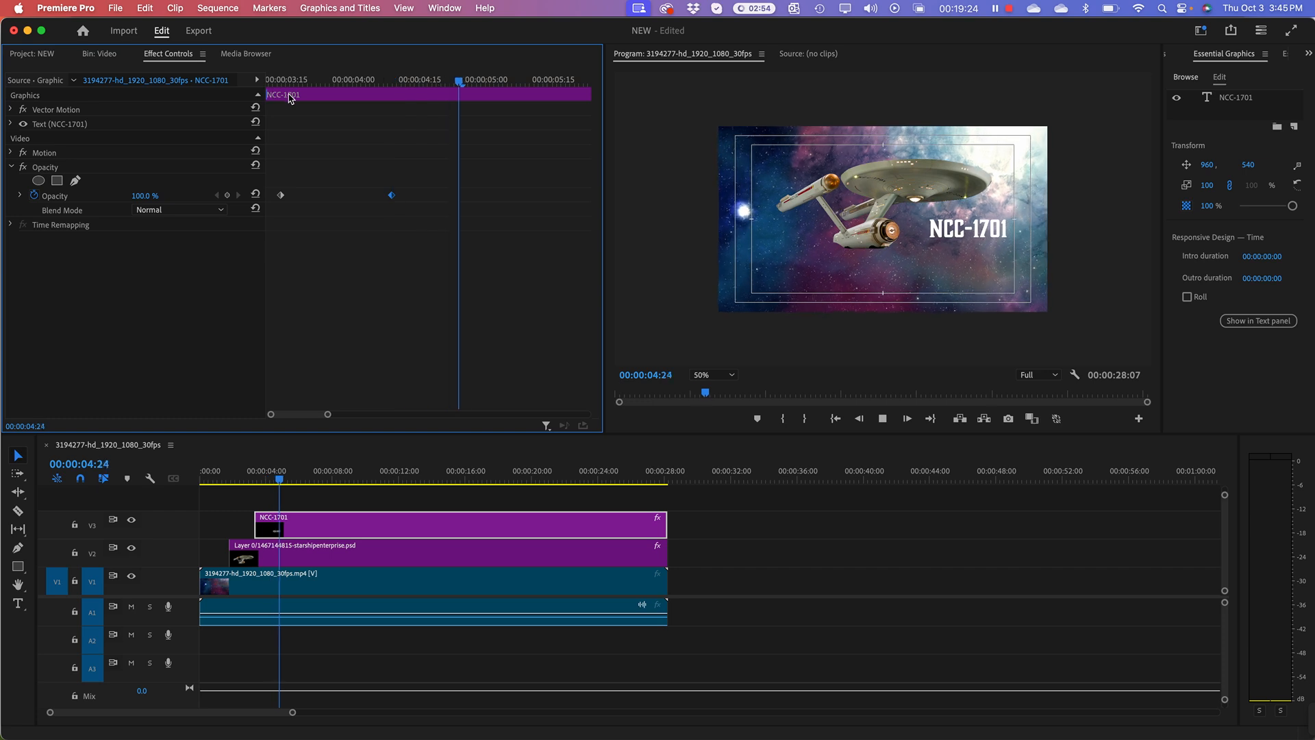
pyautogui.press('space')
pyautogui.moveTo(276, 87)
pyautogui.mouseDown()
pyautogui.moveTo(394, 96)
pyautogui.moveTo(287, 102)
pyautogui.mouseUp()
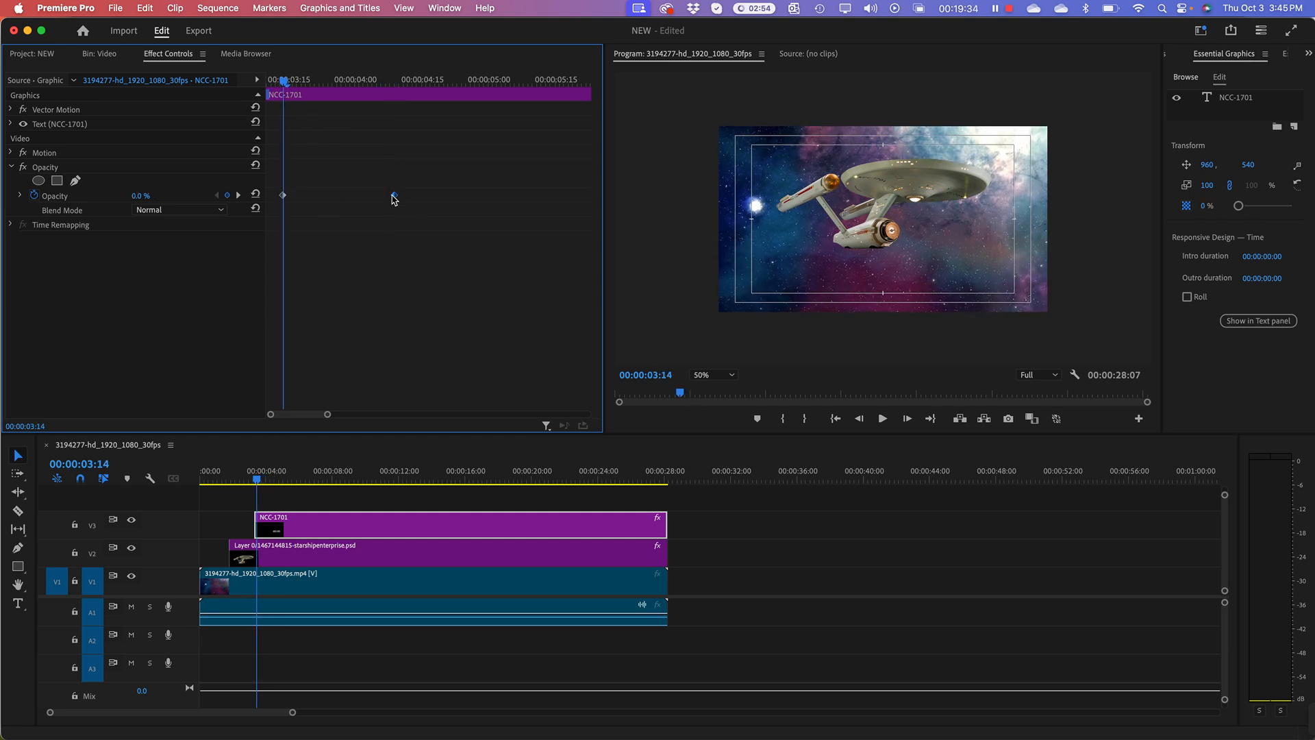
pyautogui.moveTo(393, 196); pyautogui.dragTo(350, 197)
# Animate the NCC-1701 title's Position with keyframes of 960, 540 at 00:00:03:28 and 960, 519 at 00:00:03:14.
pyautogui.click(11, 152)
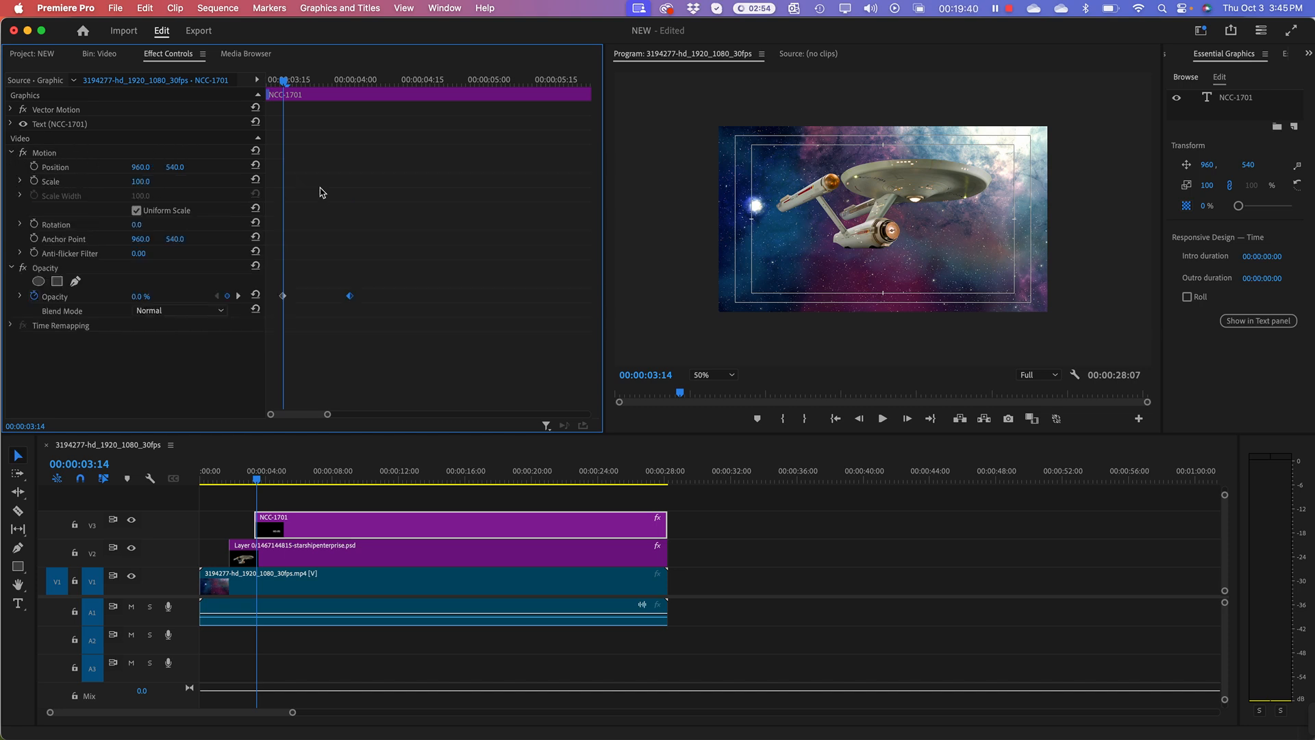
pyautogui.moveTo(289, 84); pyautogui.dragTo(346, 84)
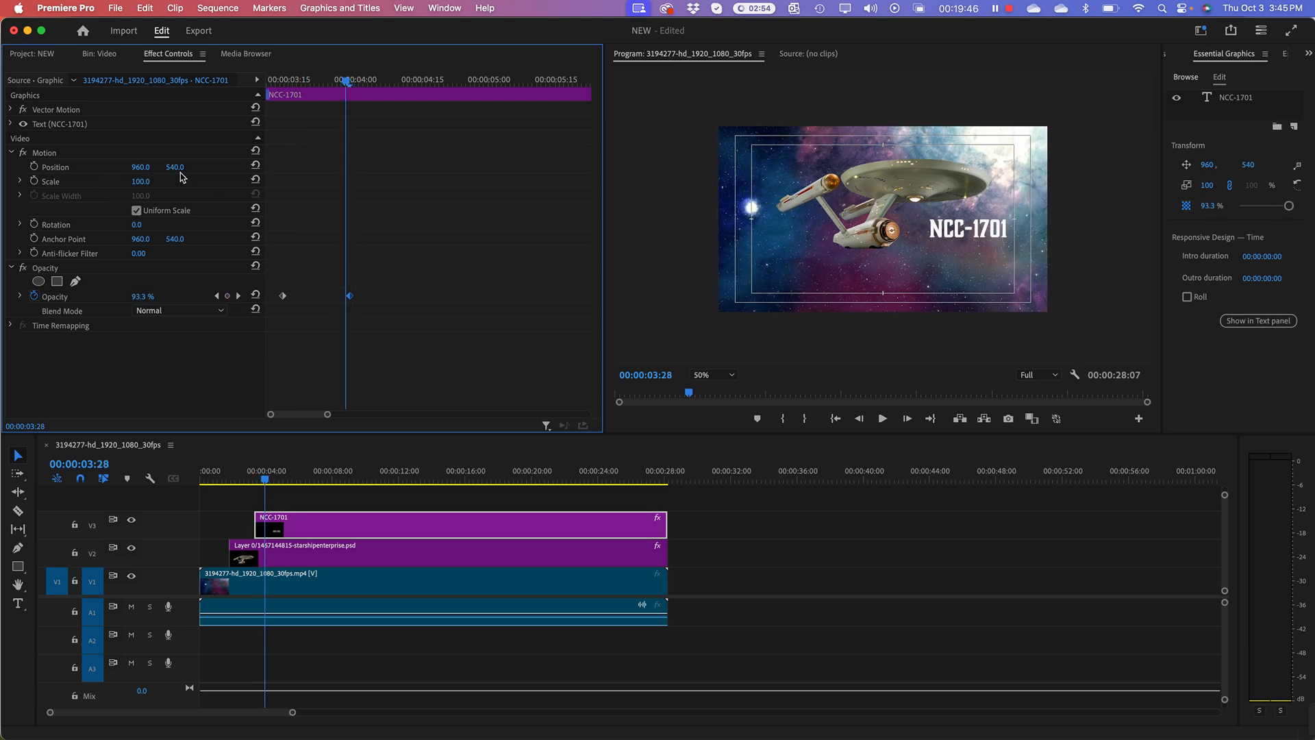
pyautogui.click(34, 166)
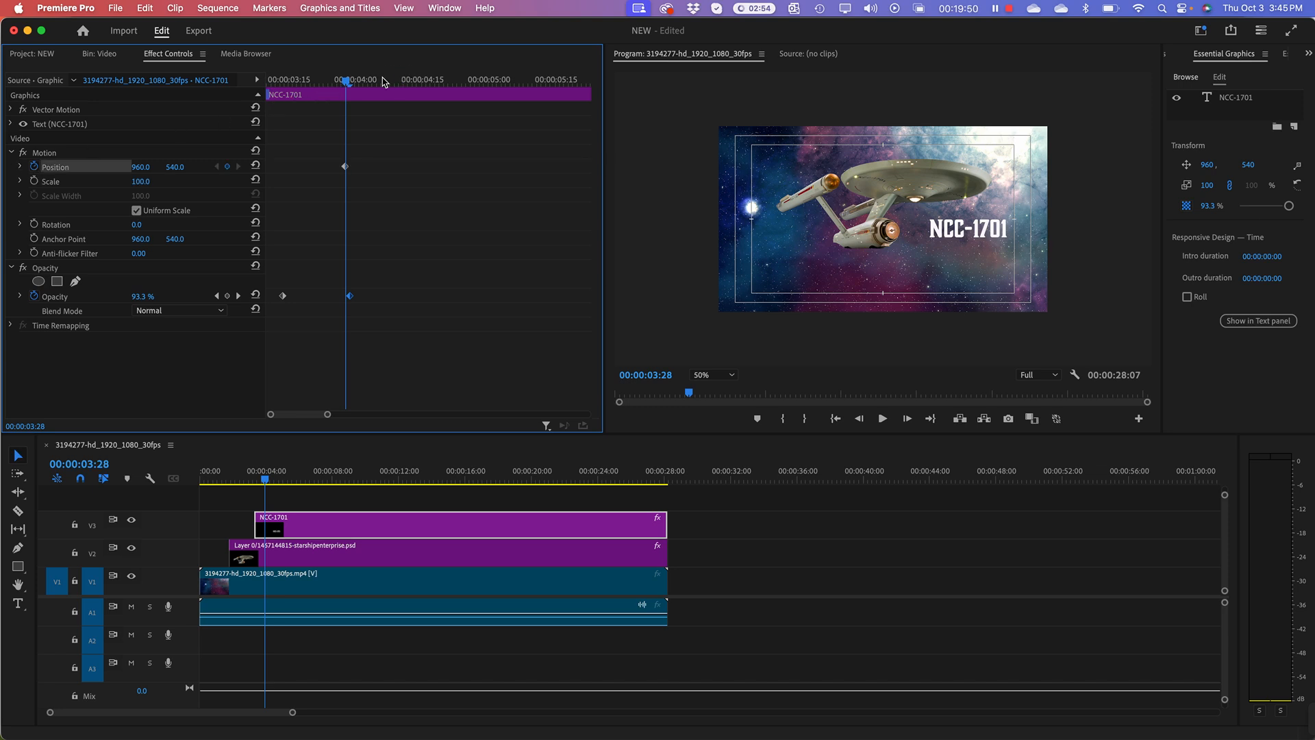
pyautogui.moveTo(348, 84); pyautogui.dragTo(284, 103)
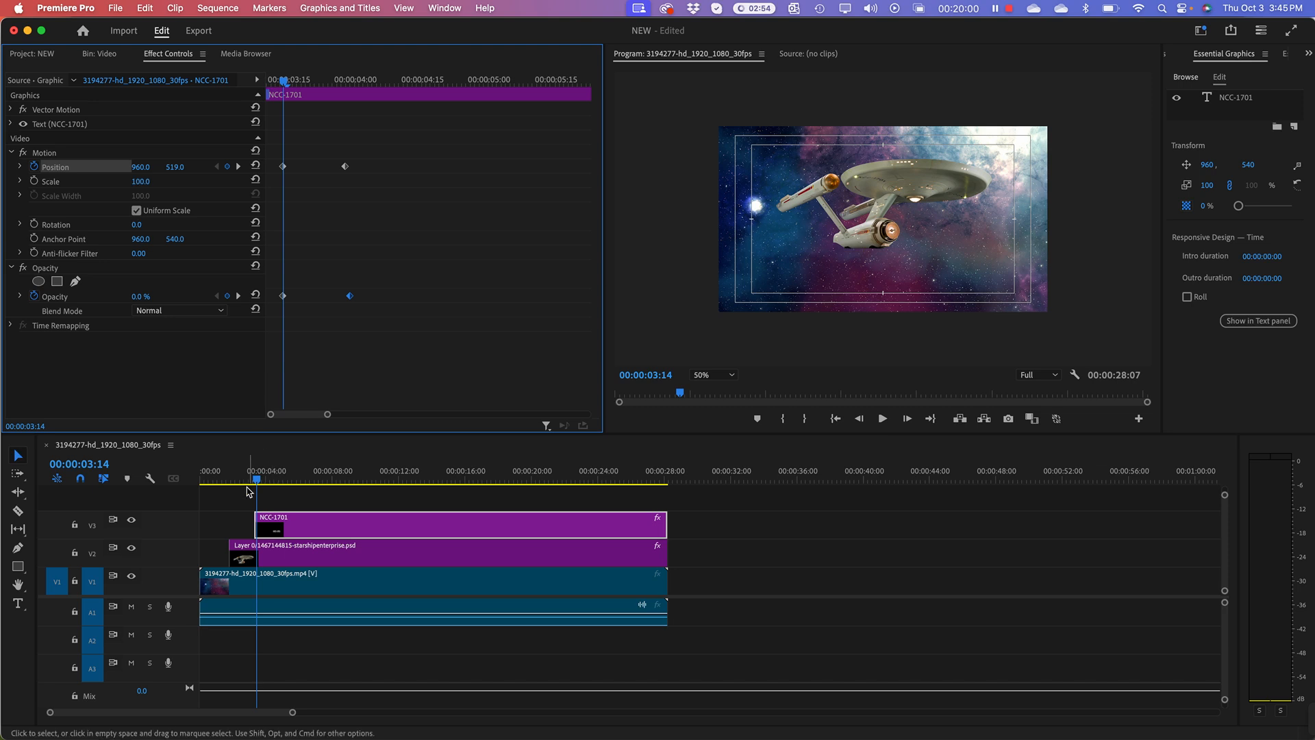
# Play back the starship's arrival and the title's combined fade and movement.
pyautogui.moveTo(257, 480); pyautogui.dragTo(224, 471)
pyautogui.press('space')
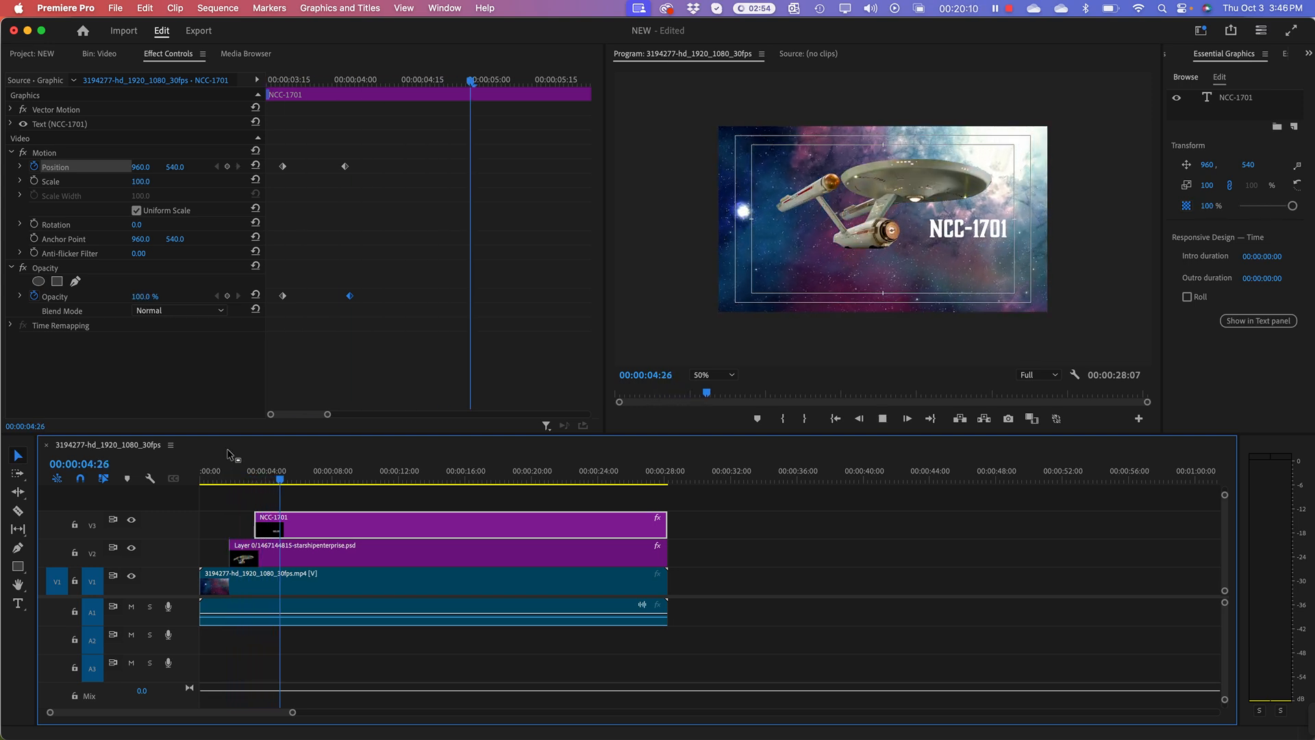
pyautogui.press('space')
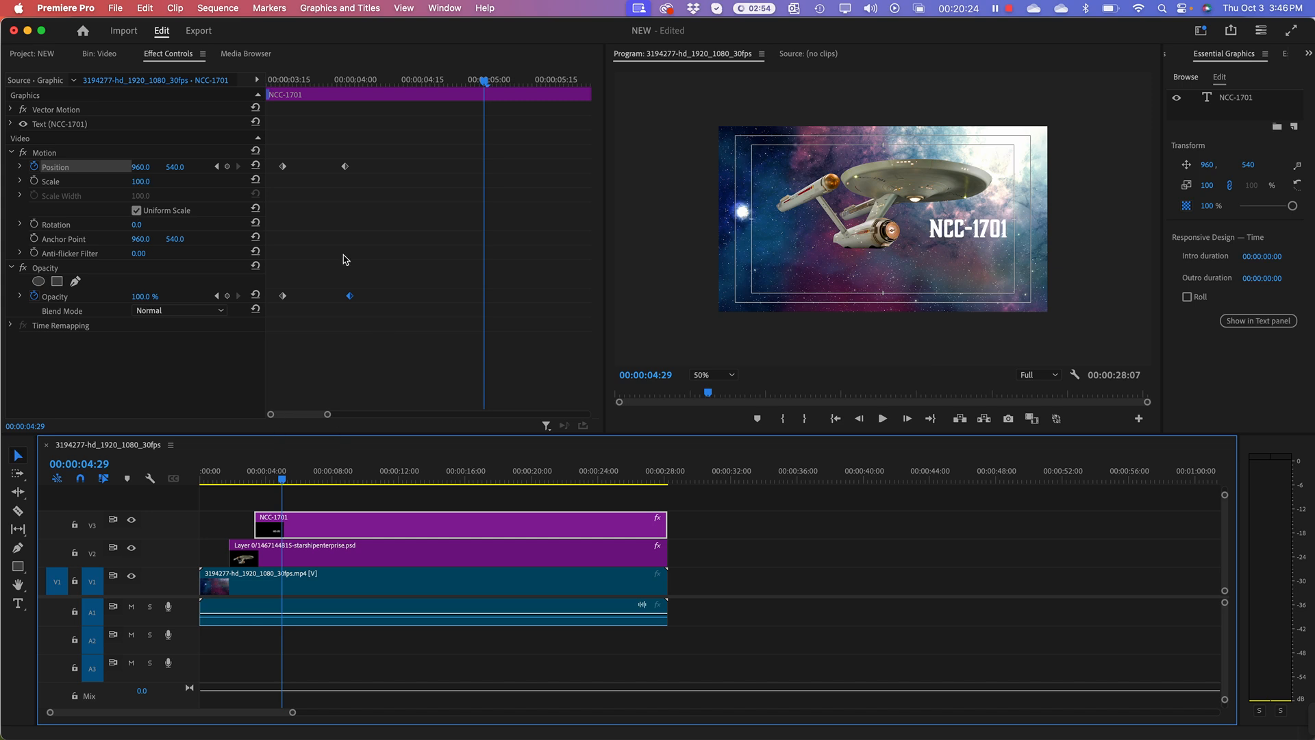
# Reposition the NCC-1701 title graphic in the frame to about 1100, 575.9 using its vector motion.
pyautogui.click(350, 594)
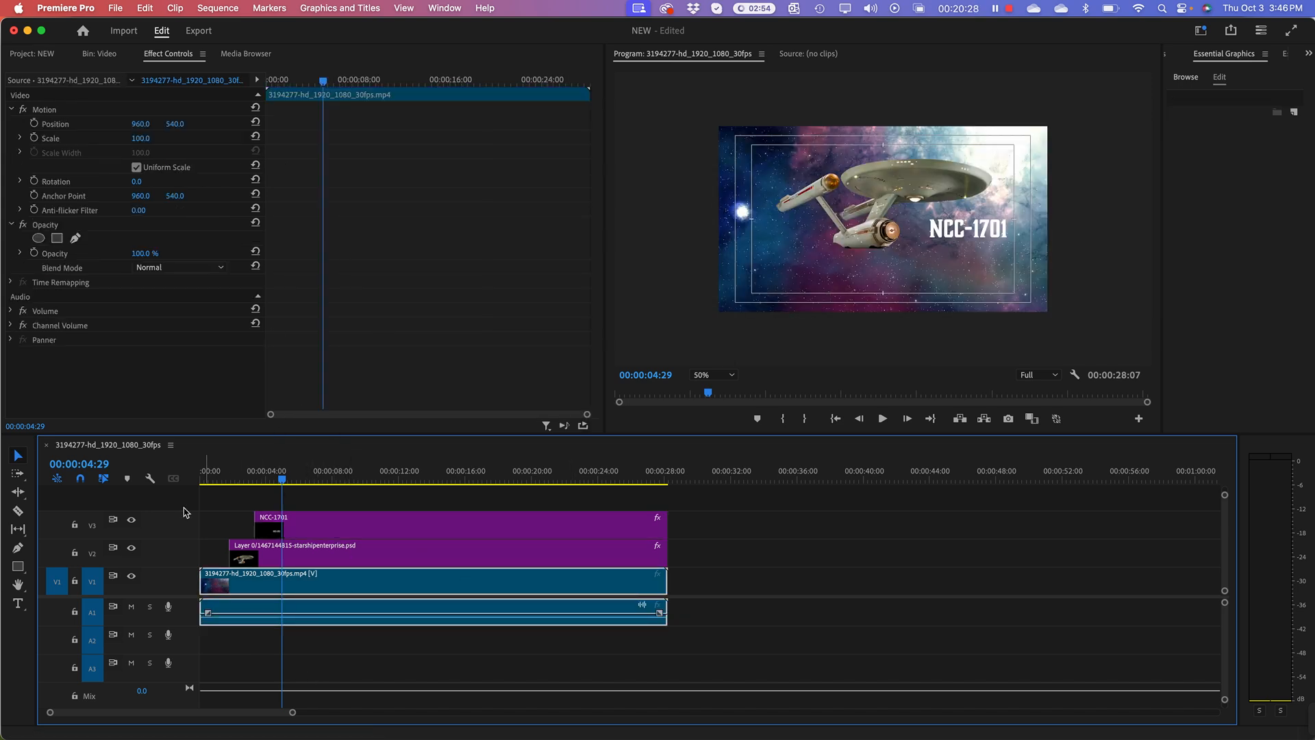
pyautogui.click(813, 300)
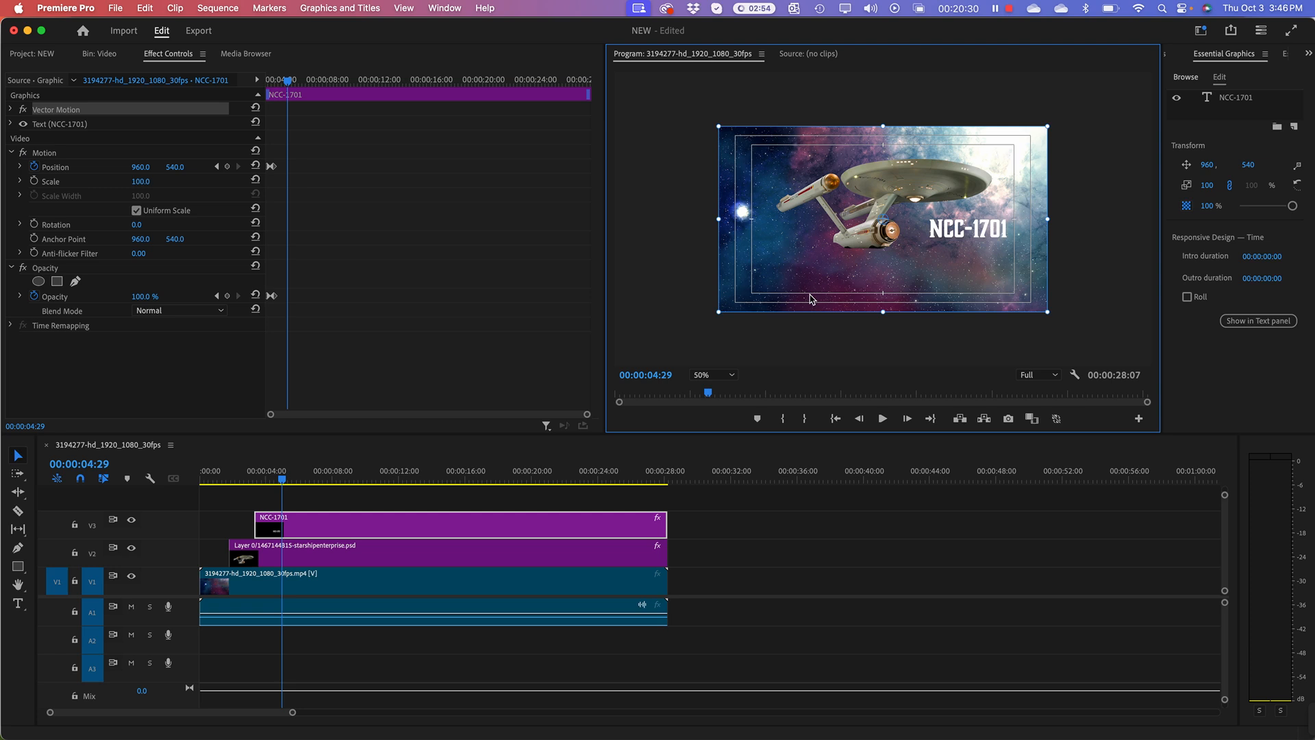
pyautogui.moveTo(890, 305); pyautogui.dragTo(914, 310)
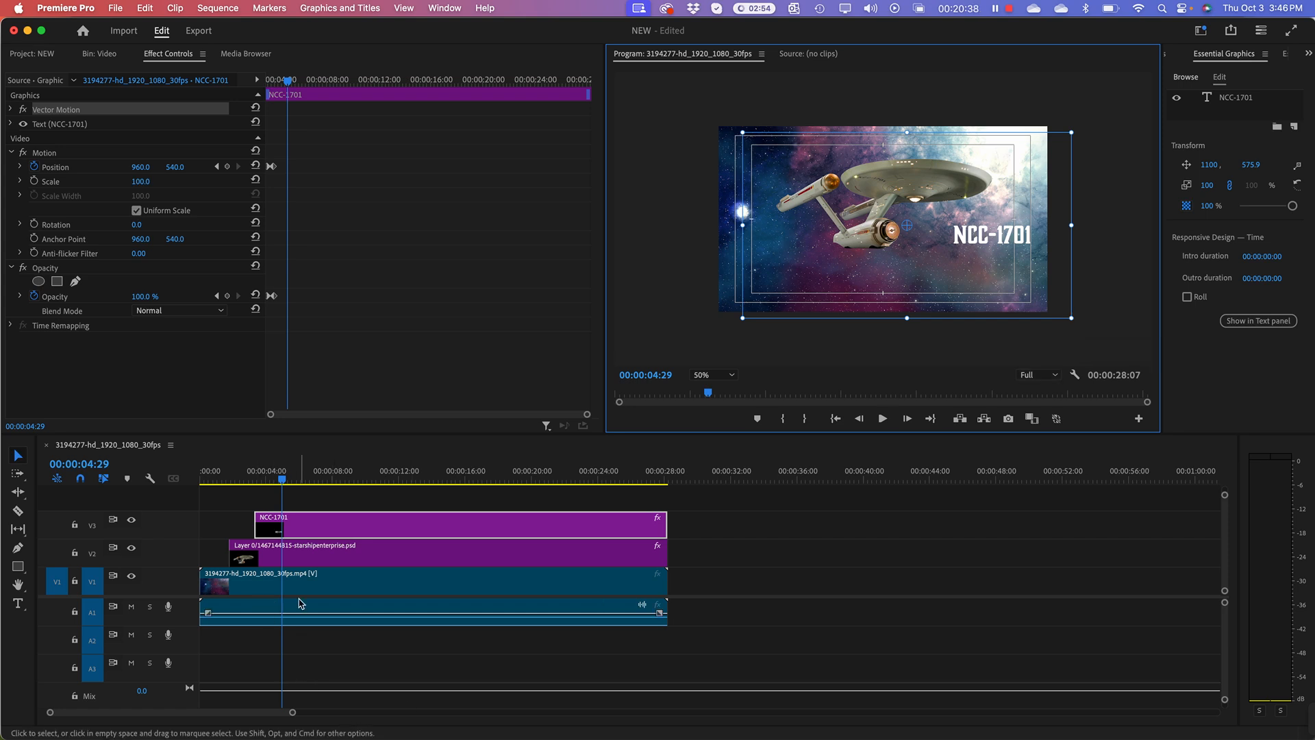
# Open the space background clip in the Source monitor, return to the Program monitor, and select the background in the frame.
pyautogui.click(330, 581)
pyautogui.doubleClick(330, 582)
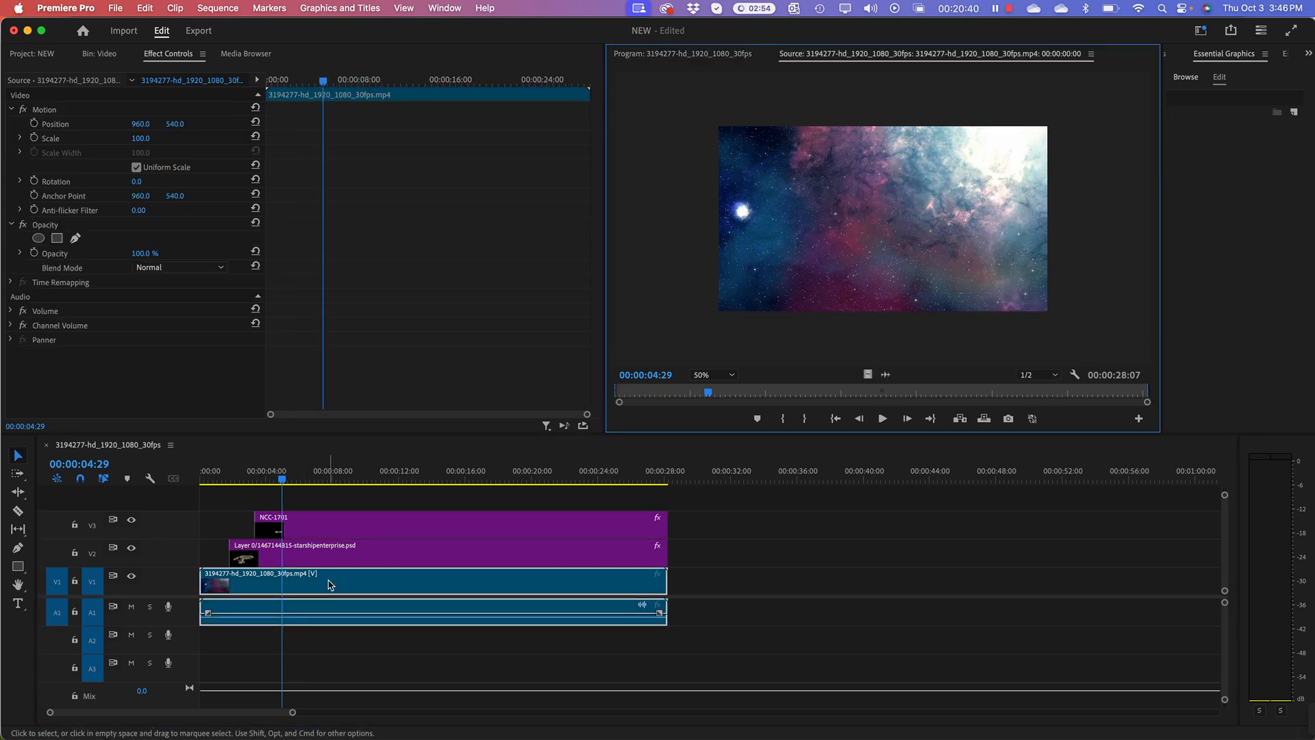
pyautogui.click(336, 581)
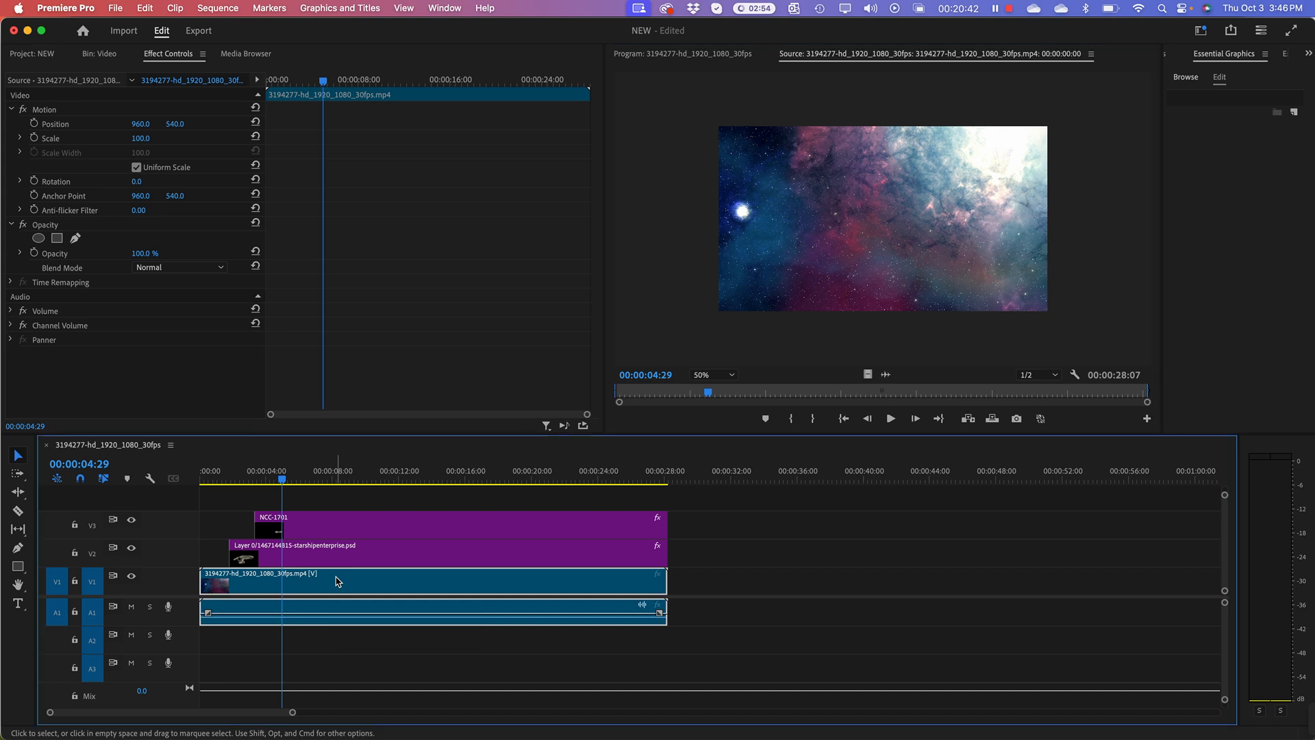
pyautogui.click(702, 55)
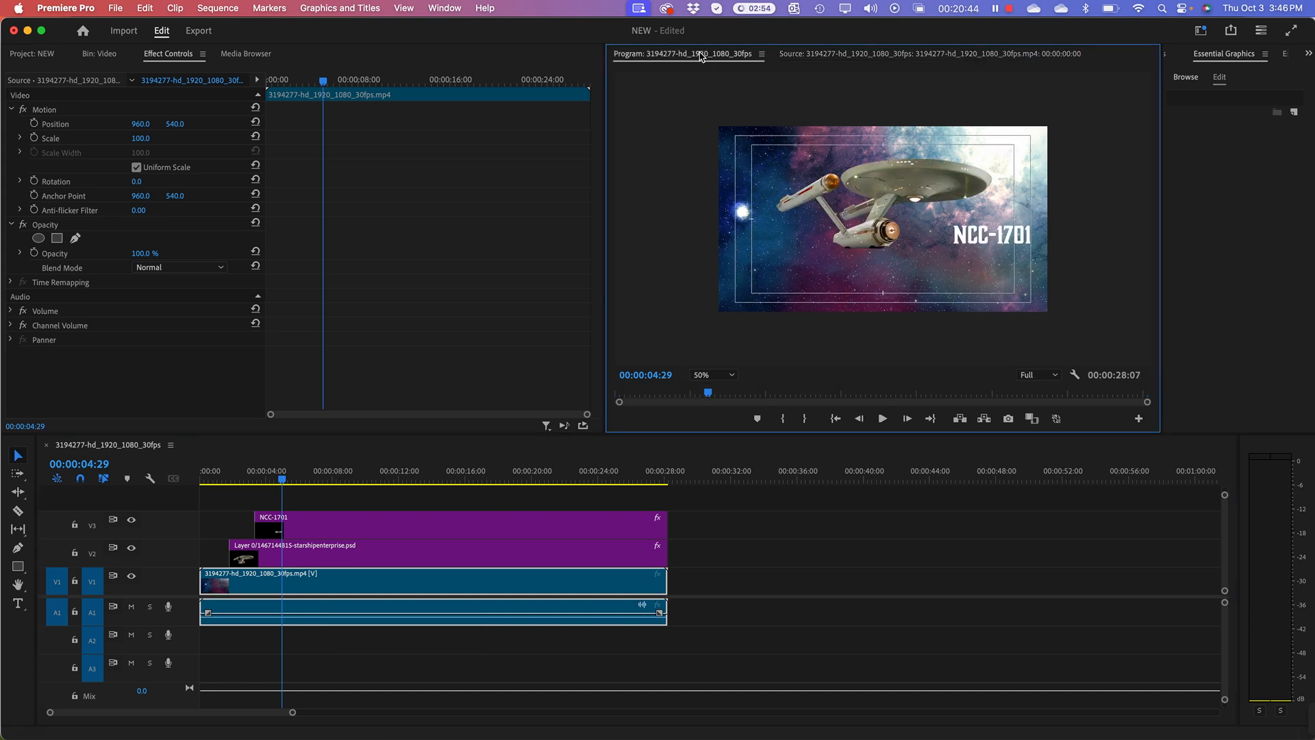
pyautogui.click(722, 161)
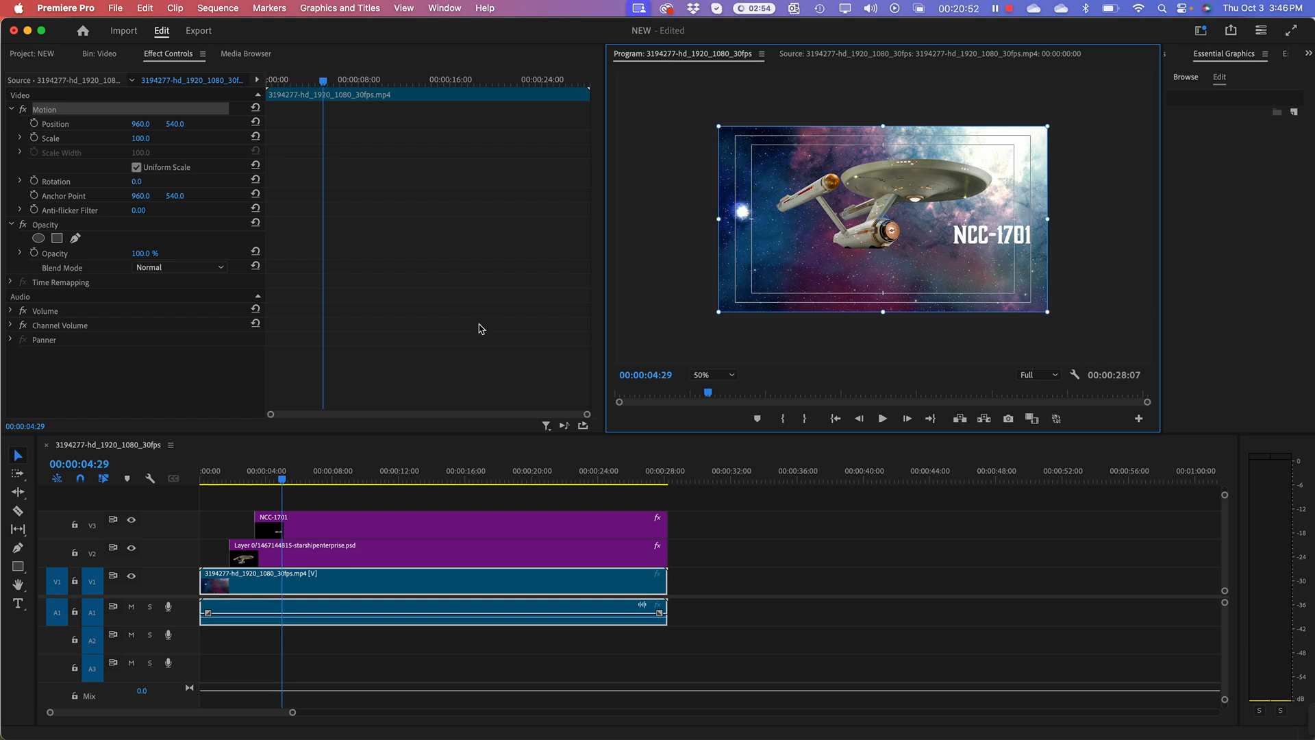
# Play the sequence from the start through the arrival of the starship and the title at about 00:00:05:02.
pyautogui.moveTo(282, 483); pyautogui.dragTo(182, 476)
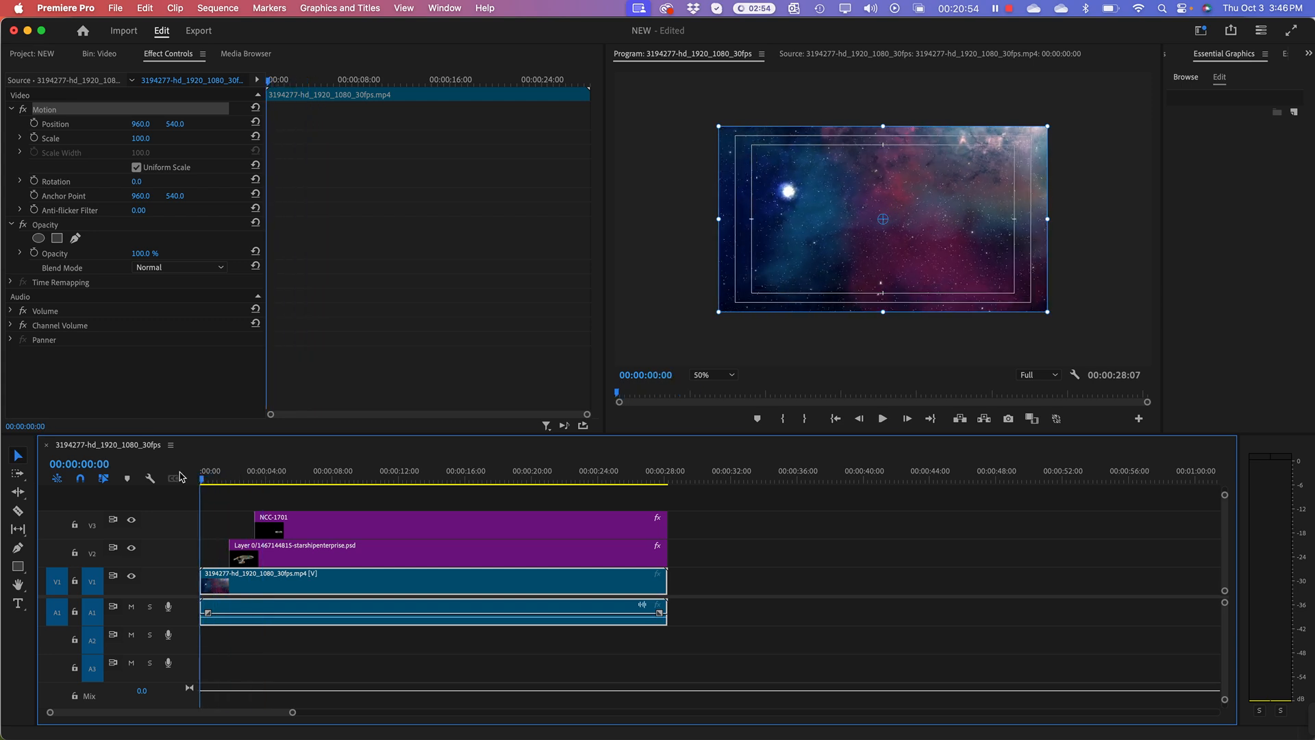
pyautogui.press('space')
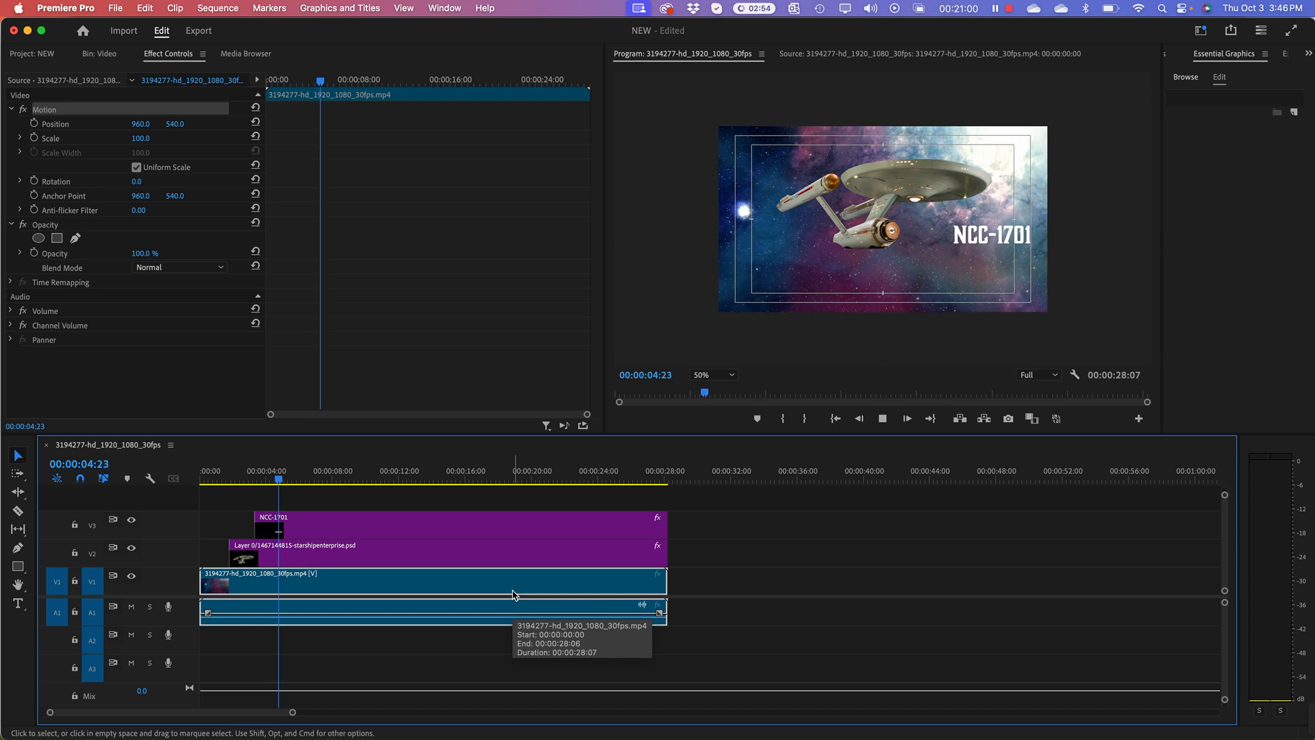
pyautogui.press('space')
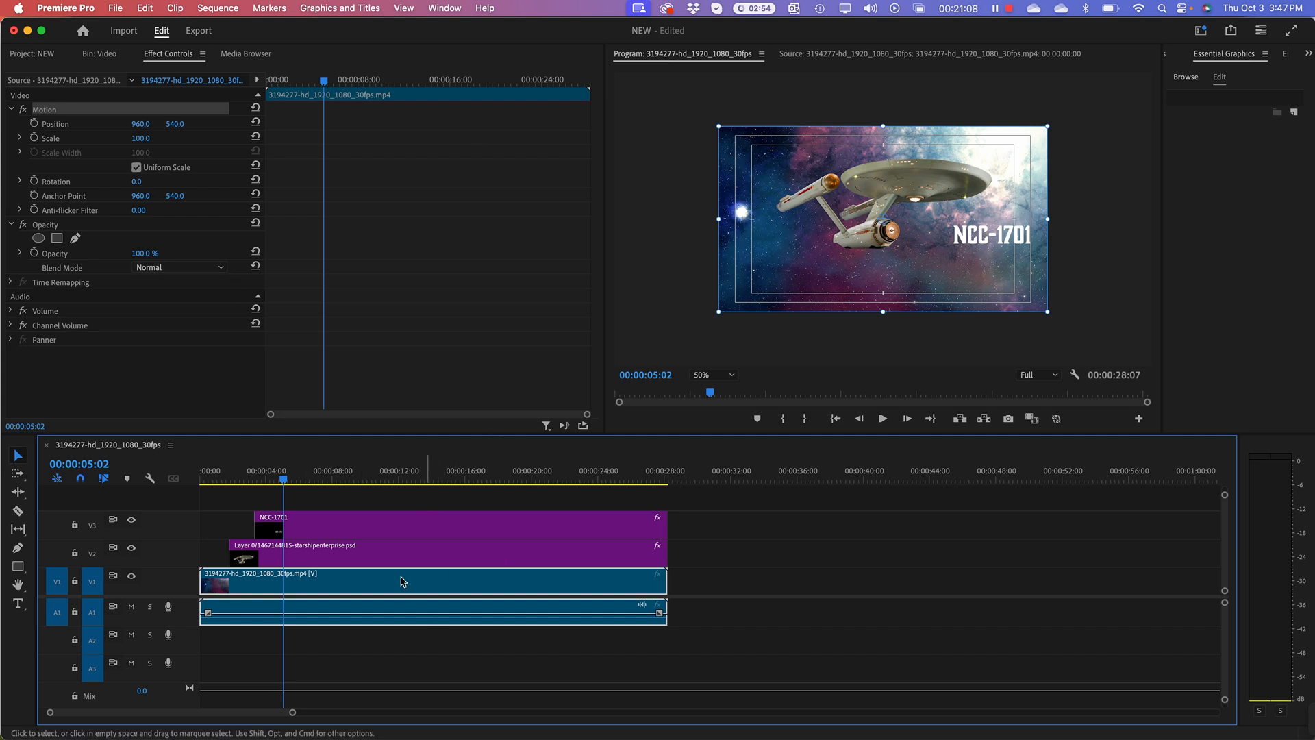
# Align the NCC-1701 title's 100% opacity keyframe with 00:00:03:28 and set the Position keyframe there to 758, 540.
pyautogui.click(312, 533)
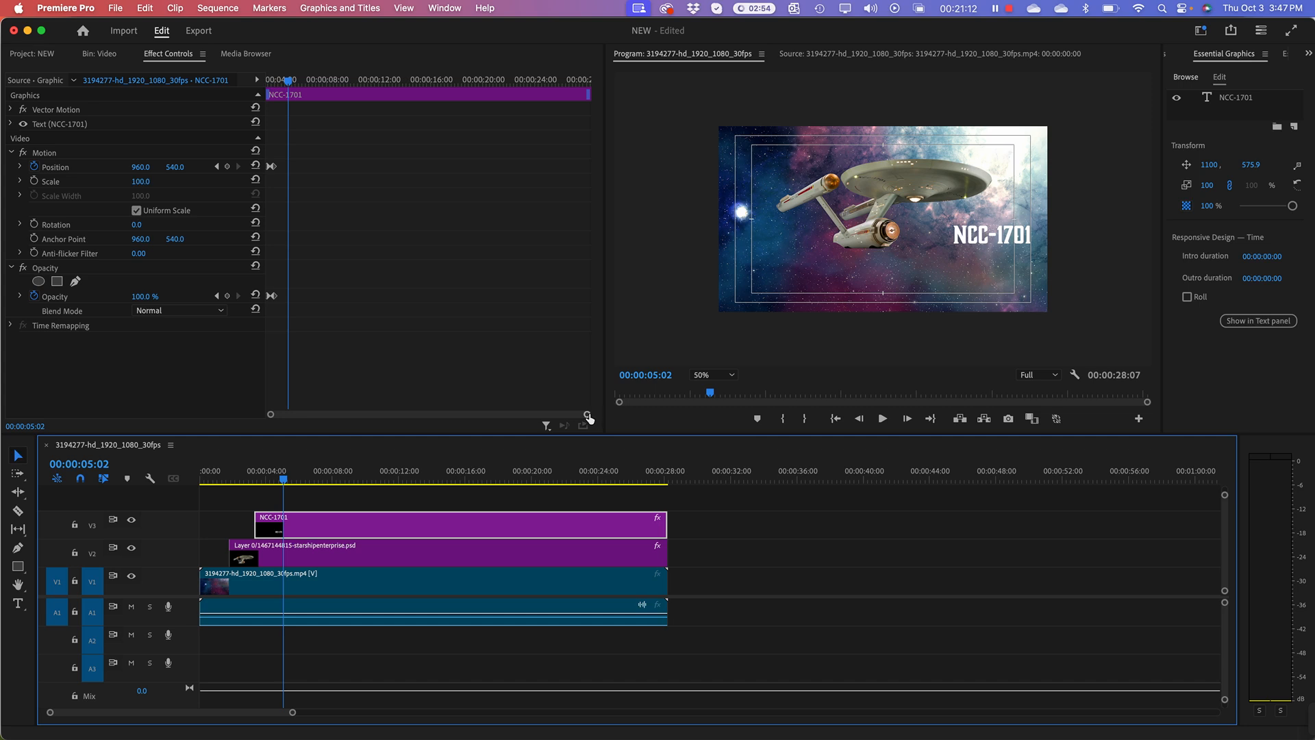
pyautogui.moveTo(588, 416); pyautogui.dragTo(455, 426)
pyautogui.moveTo(303, 414); pyautogui.dragTo(286, 416)
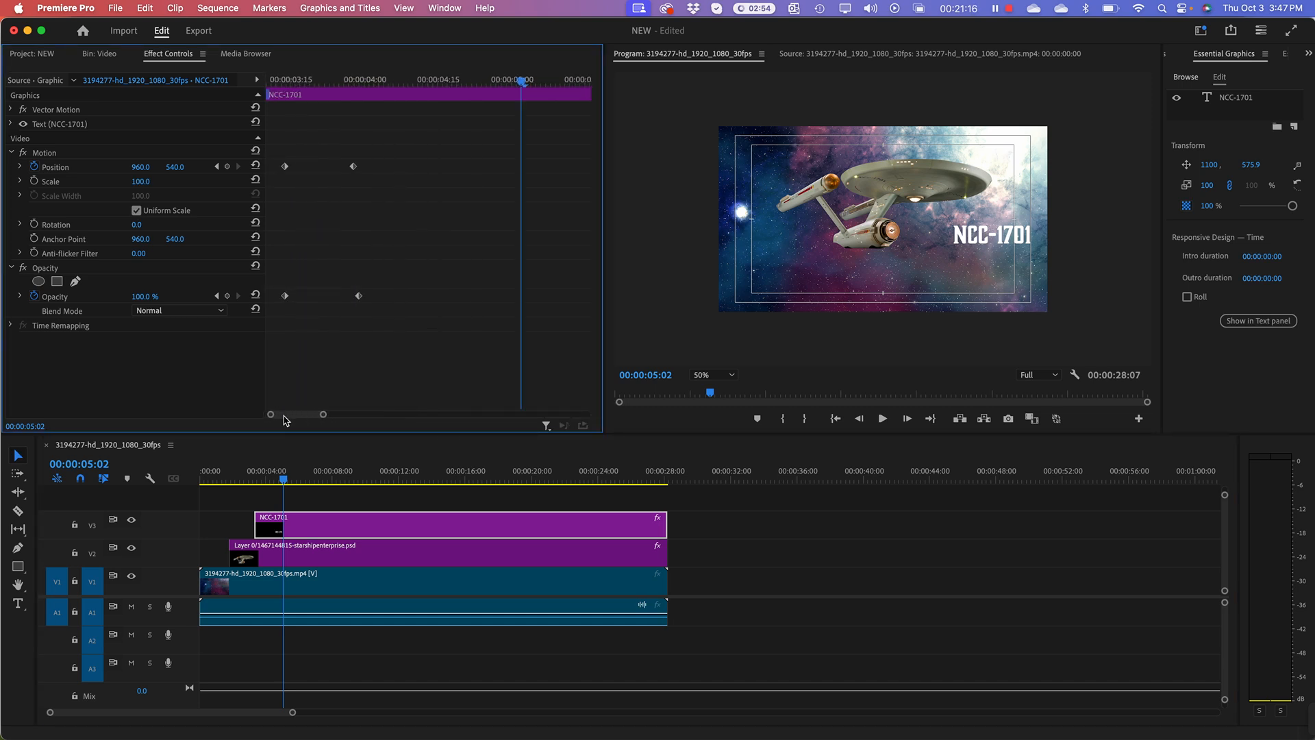
pyautogui.moveTo(370, 82); pyautogui.dragTo(355, 84)
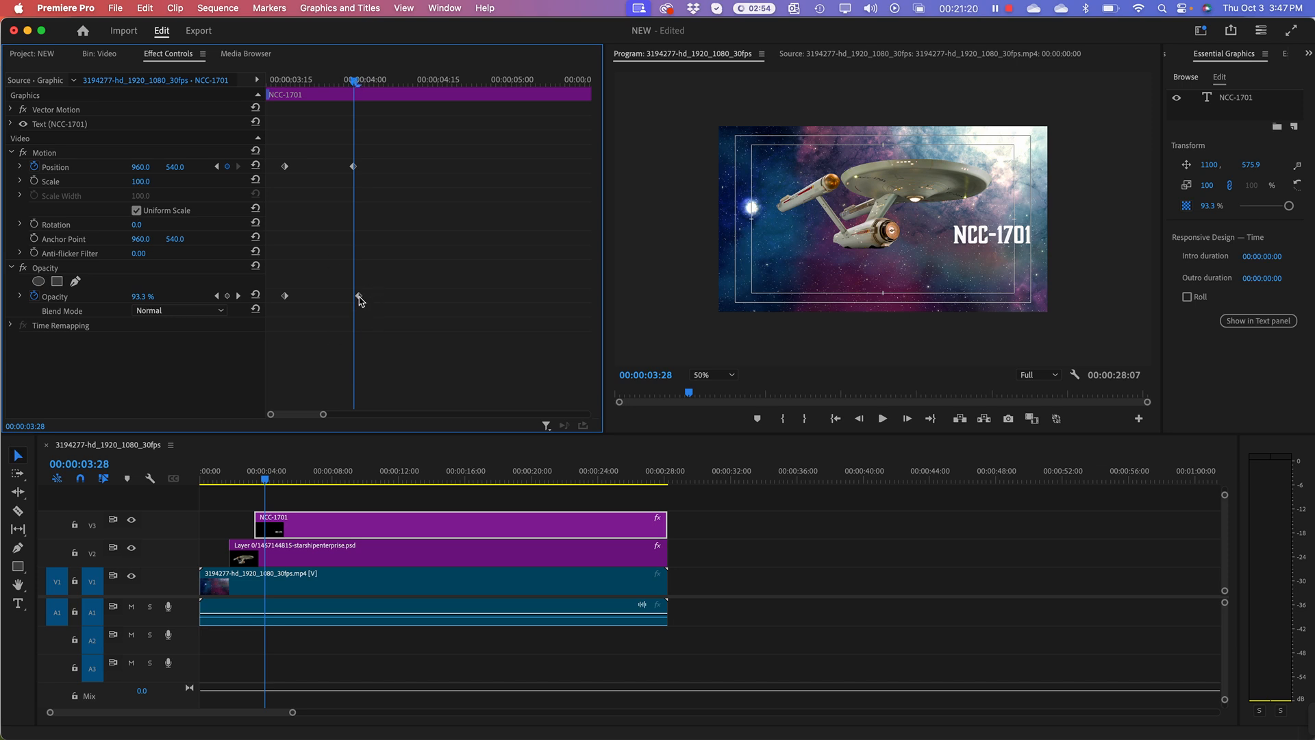
pyautogui.moveTo(358, 296); pyautogui.dragTo(357, 297)
pyautogui.moveTo(141, 168); pyautogui.dragTo(2, 167)
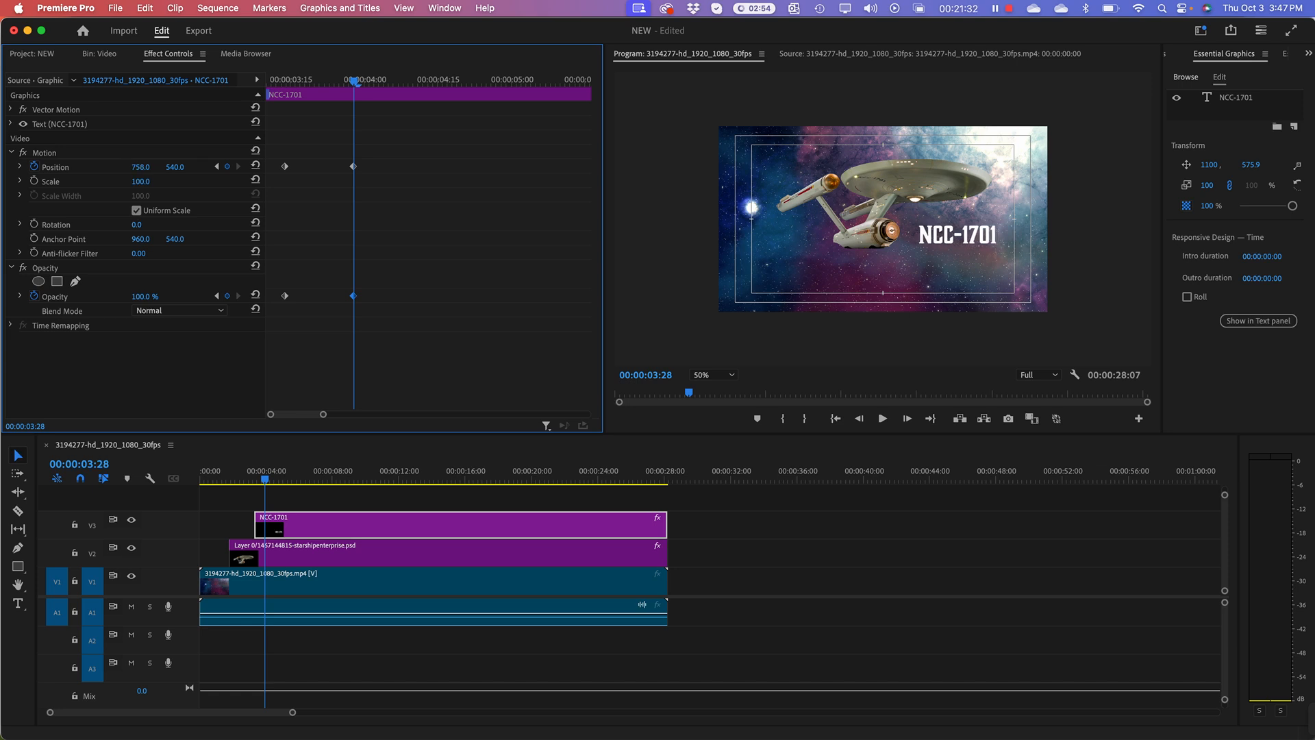
pyautogui.moveTo(265, 482)
pyautogui.mouseDown()
pyautogui.moveTo(370, 485)
pyautogui.moveTo(212, 483)
pyautogui.moveTo(272, 502)
pyautogui.mouseUp()
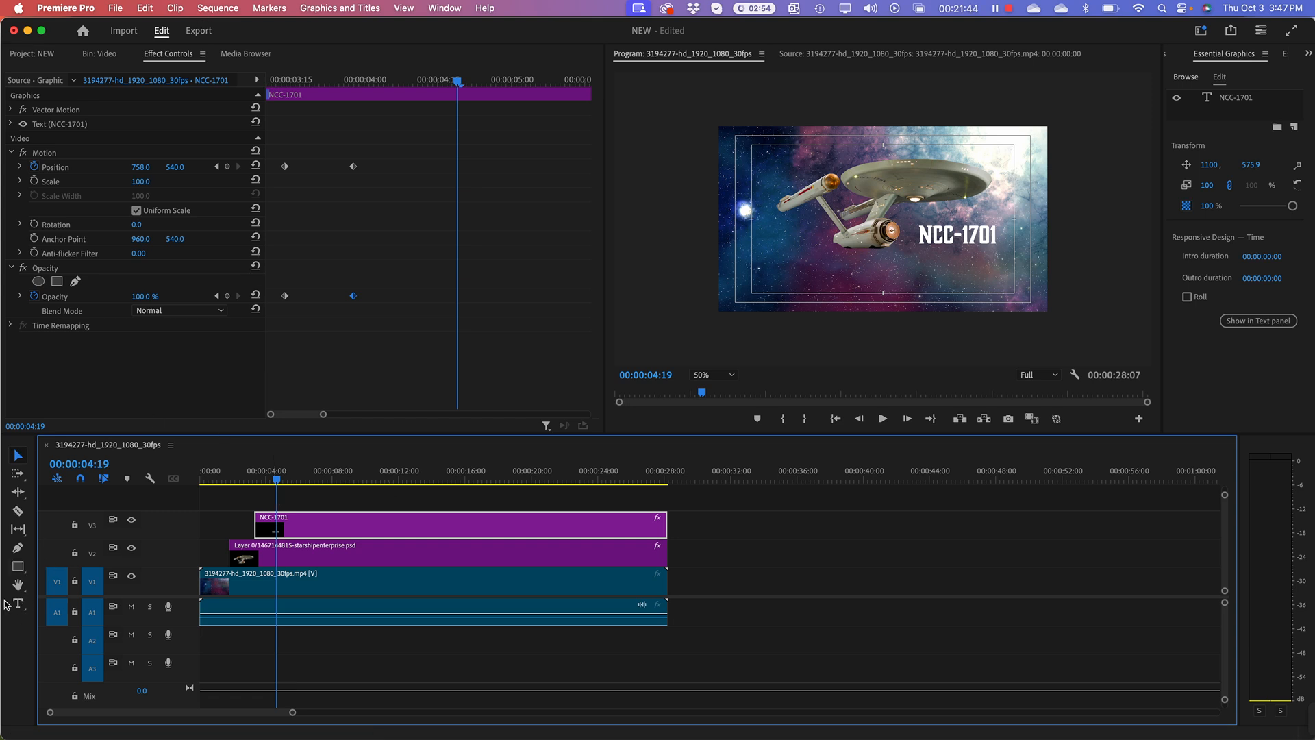
# Choose the Rectangle Tool and play the sequence from the start to review the title's sideways slide.
pyautogui.click(18, 568)
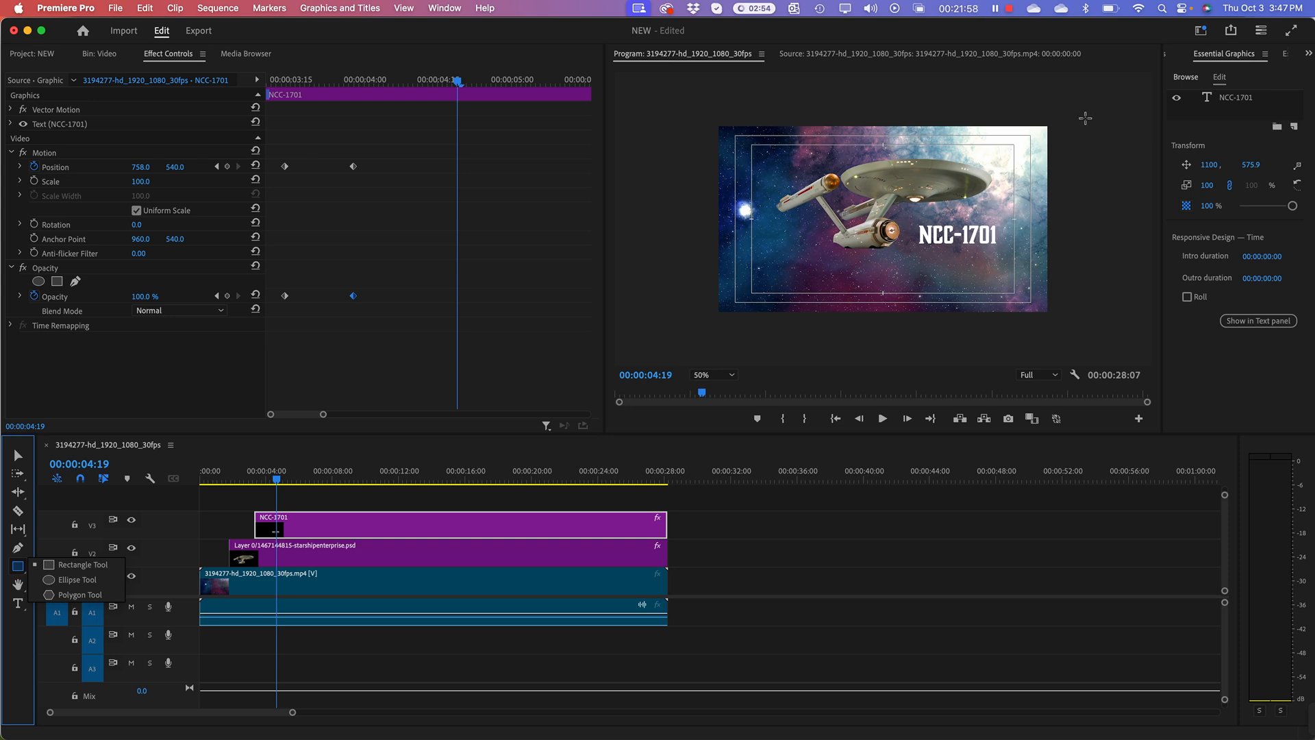
pyautogui.click(689, 394)
pyautogui.moveTo(688, 395); pyautogui.dragTo(613, 398)
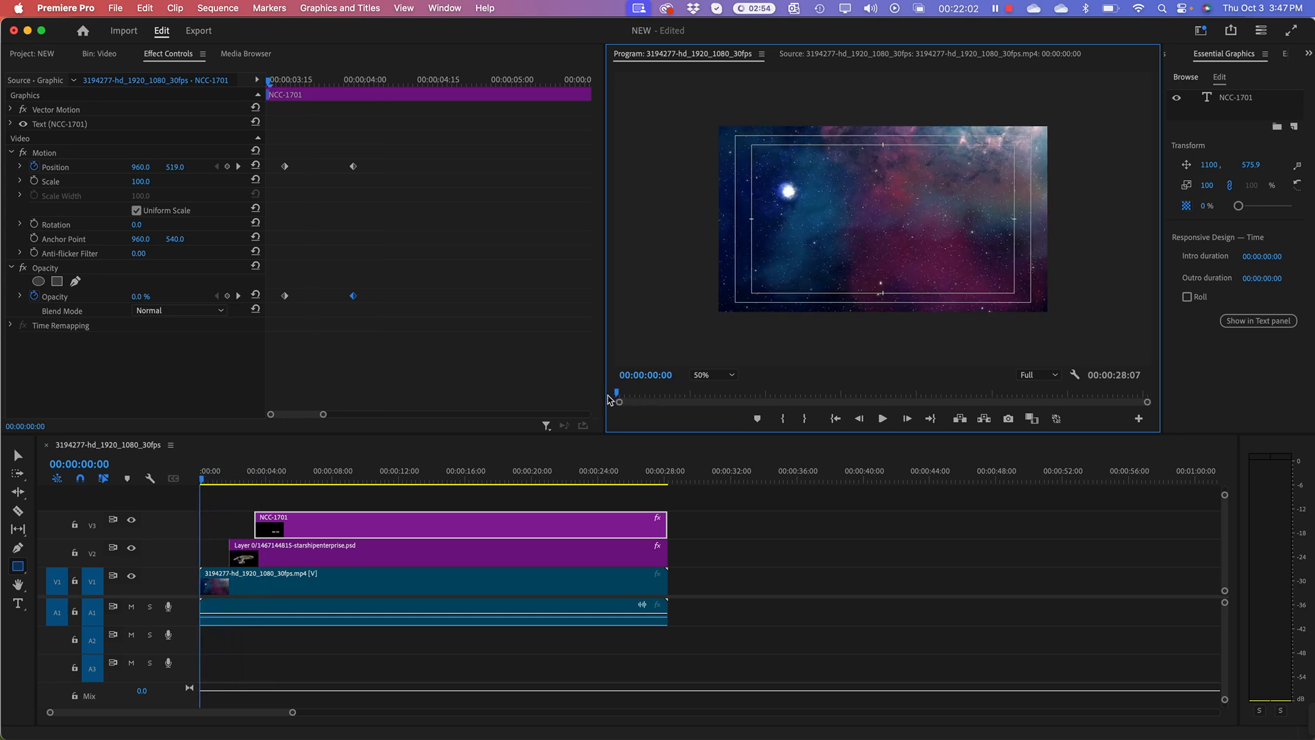
pyautogui.press('space')
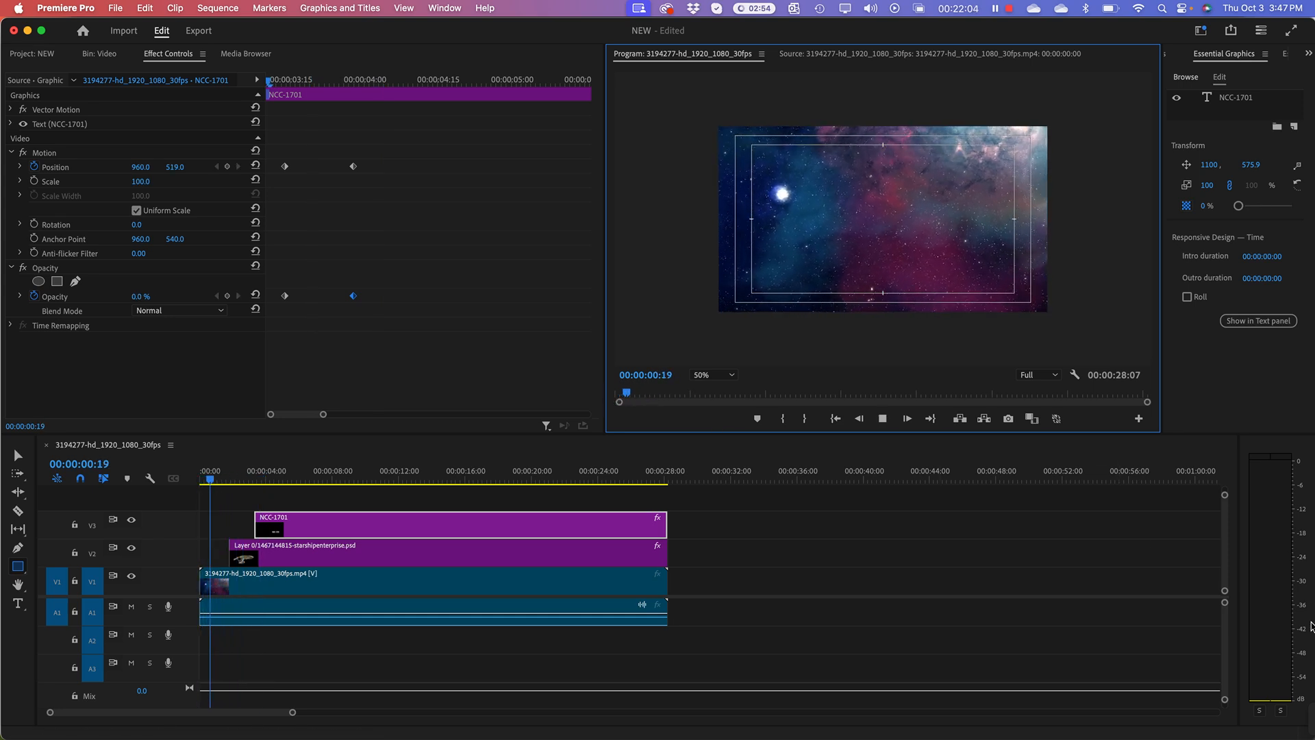
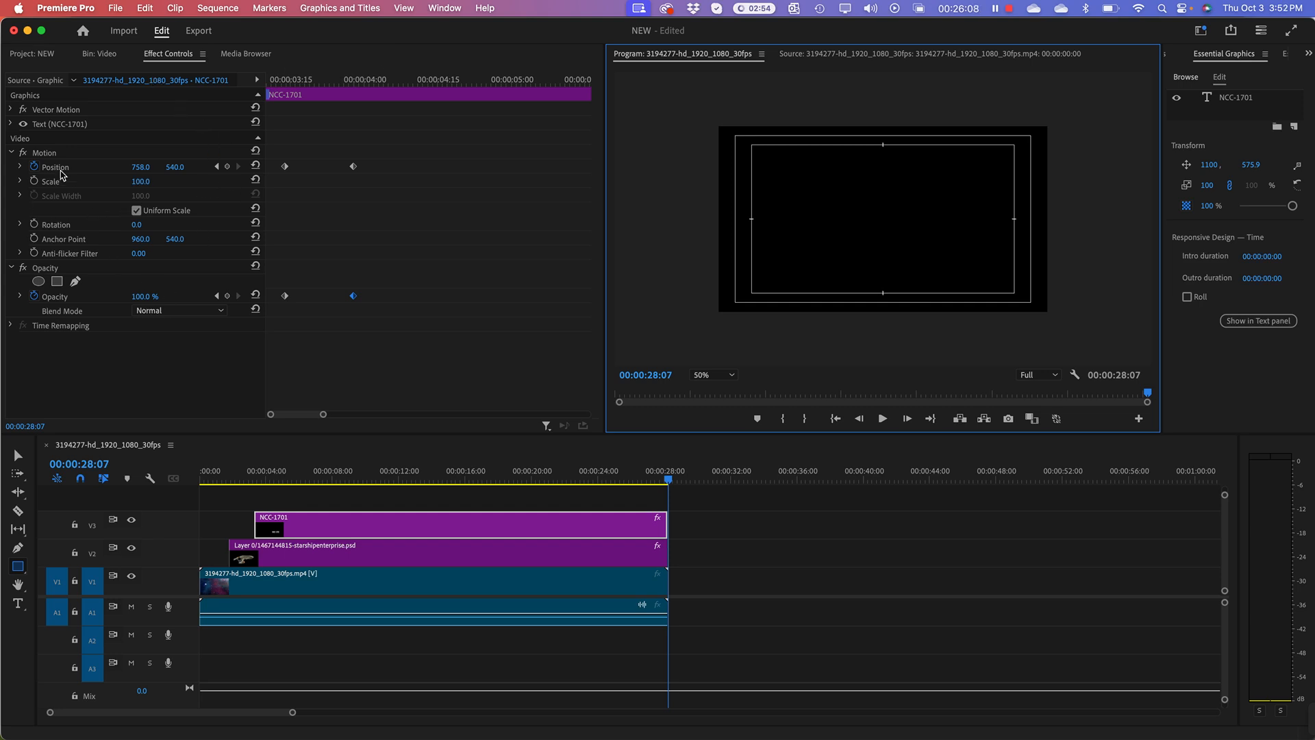
# Apply Ease In to the NCC-1701 title's ending Position and Opacity keyframes at 00:00:03:28.
pyautogui.click(354, 167)
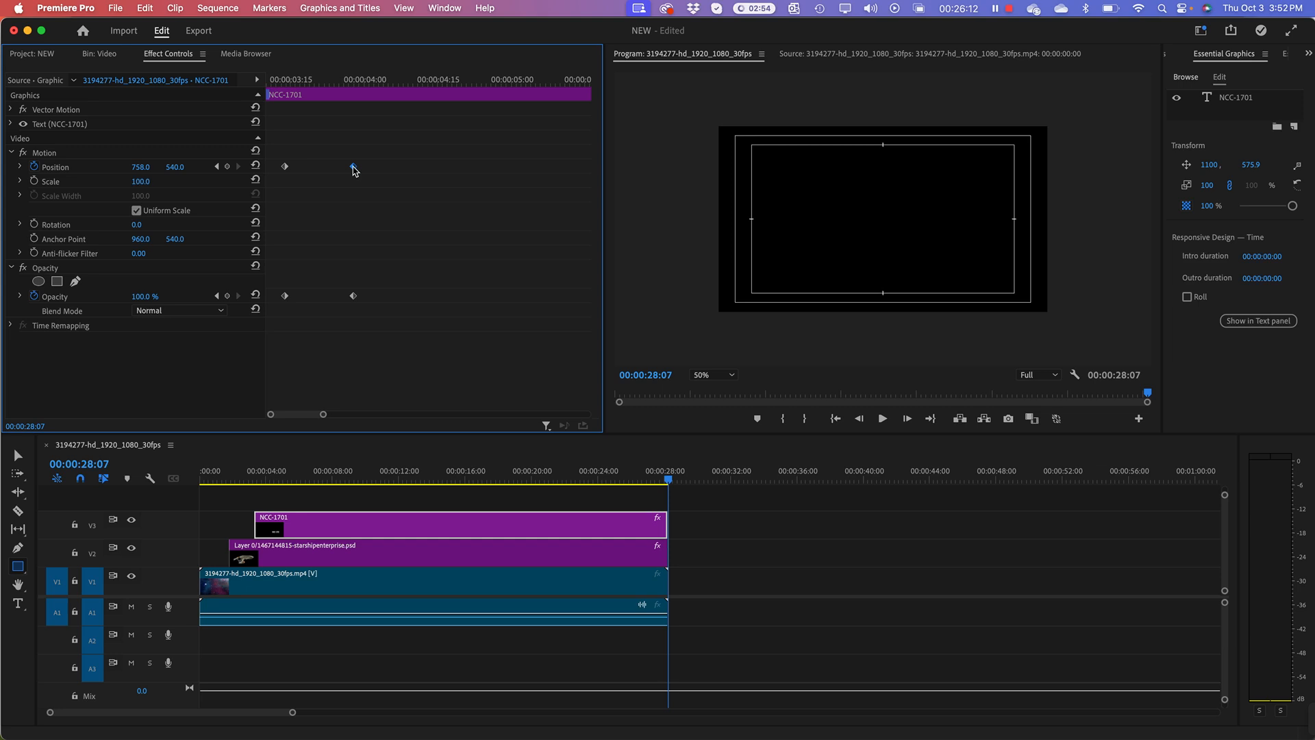
pyautogui.rightClick(353, 168)
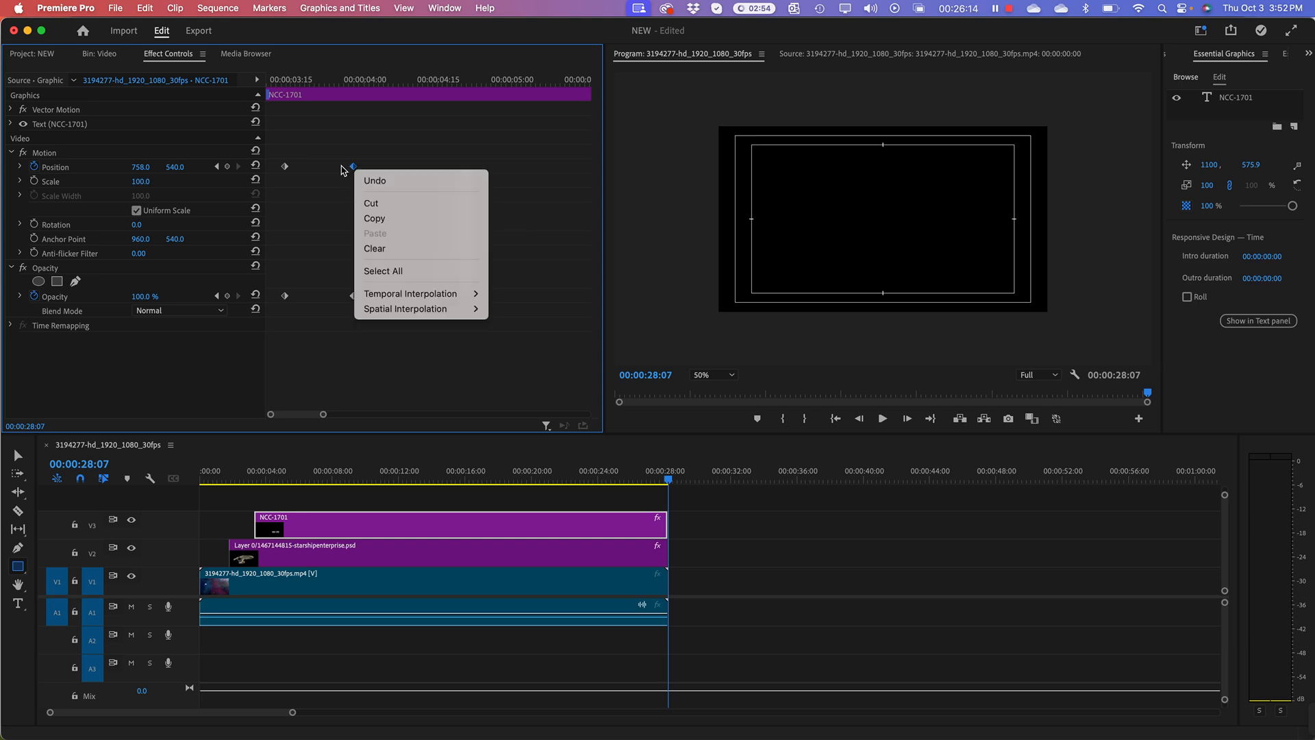
pyautogui.moveTo(408, 296)
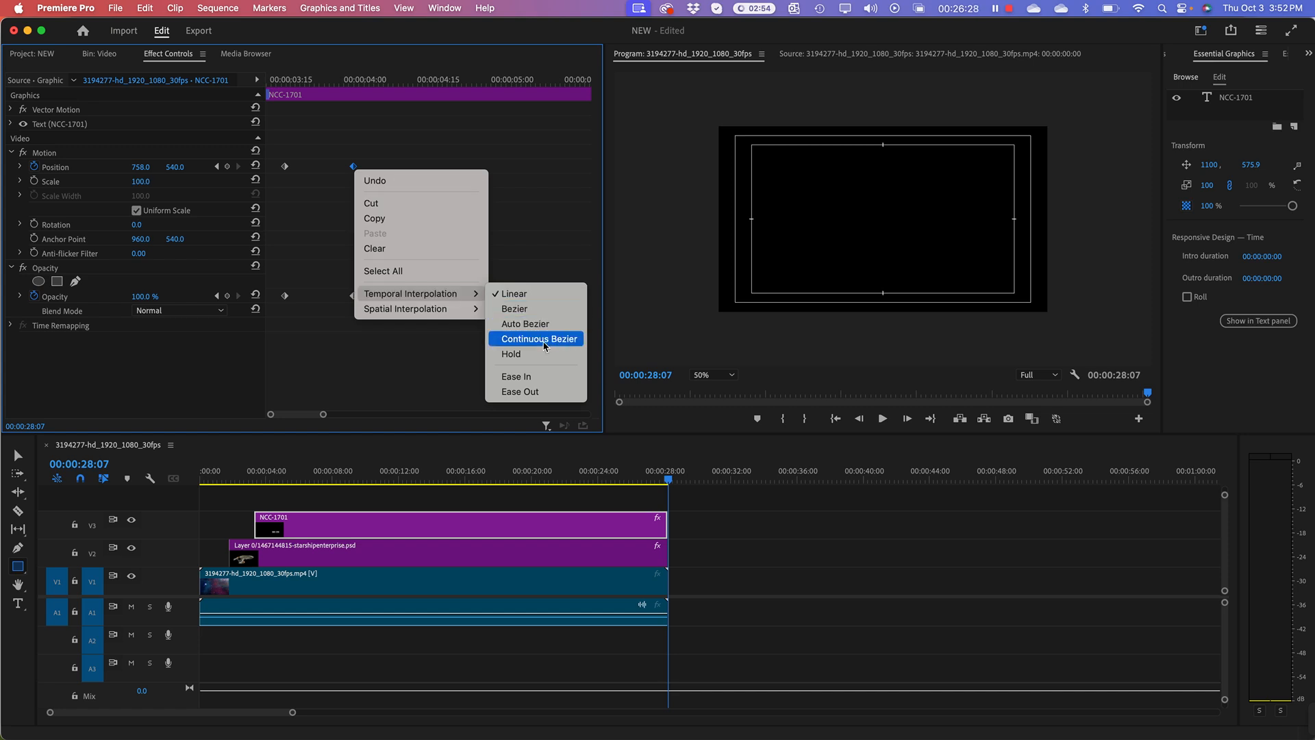
pyautogui.click(540, 379)
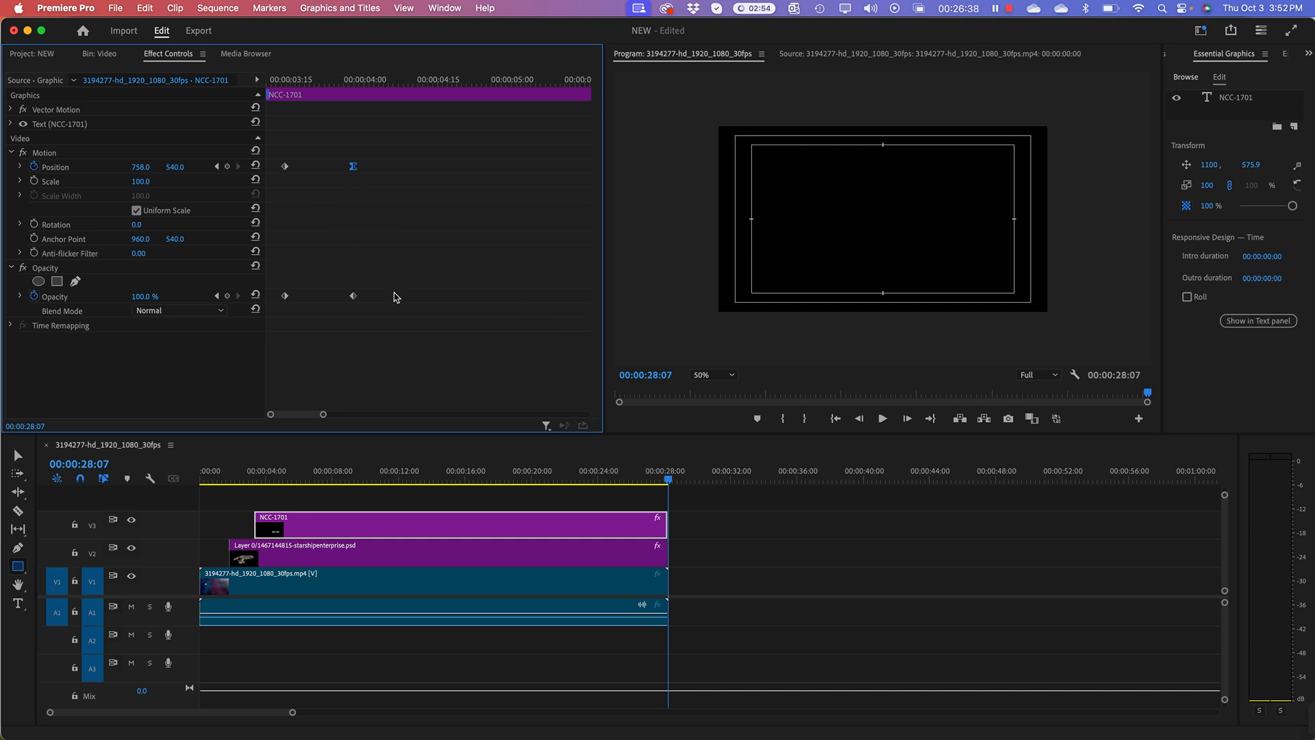
pyautogui.click(353, 296)
pyautogui.rightClick(355, 297)
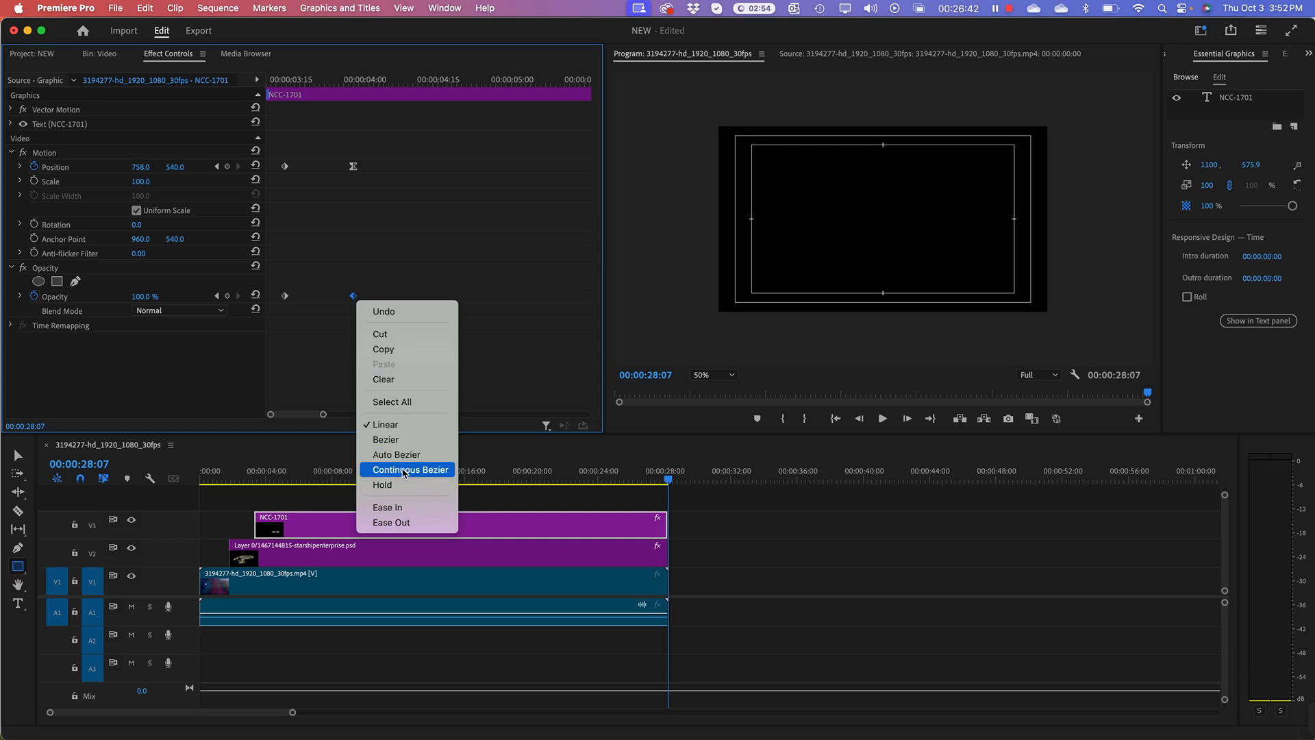
pyautogui.click(409, 508)
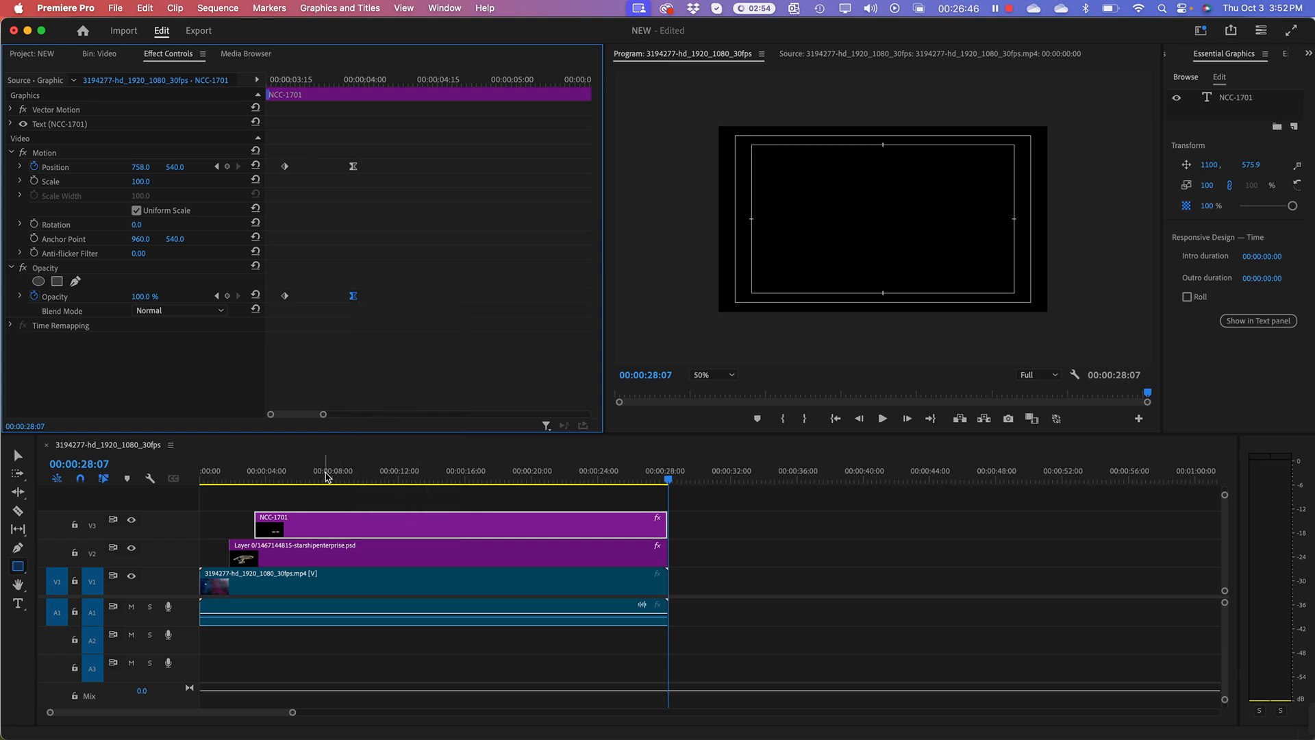
# Apply Ease Out temporal interpolation to the starship layer's ending Position and Scale keyframes.
pyautogui.moveTo(326, 478); pyautogui.dragTo(362, 479)
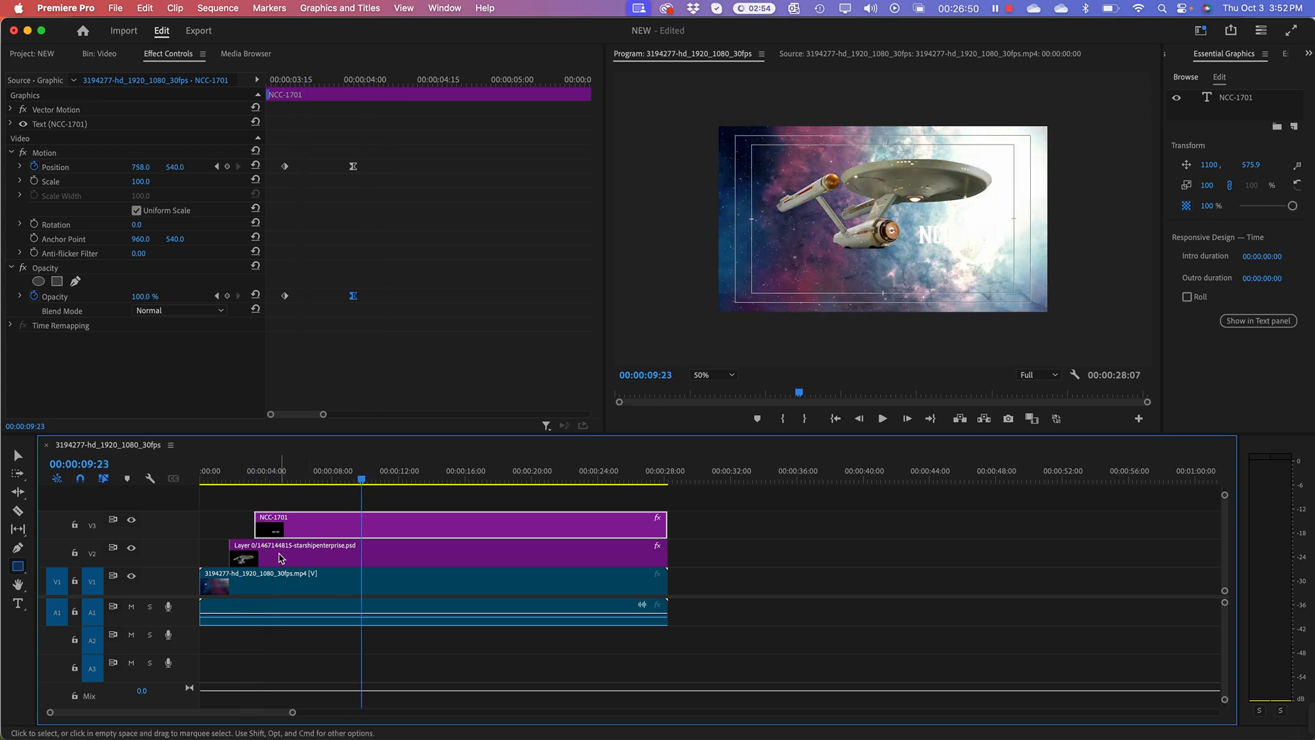
pyautogui.click(278, 559)
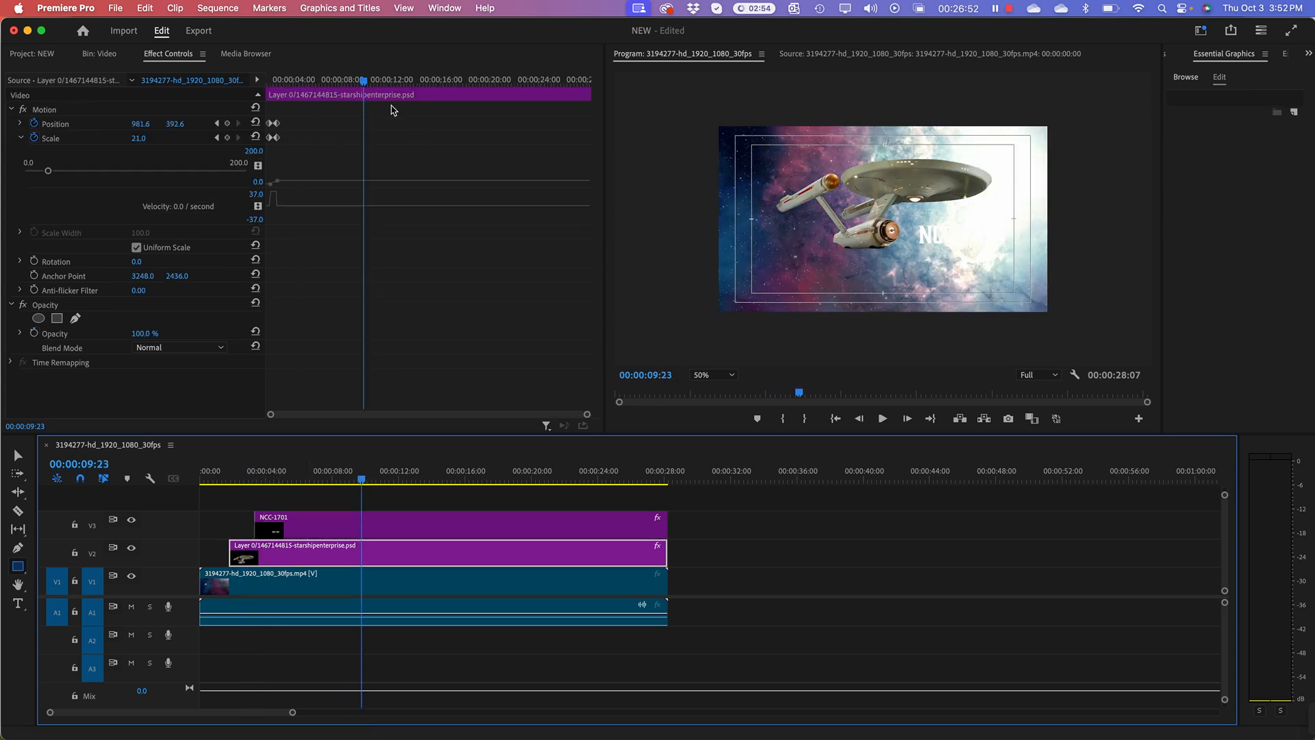
pyautogui.moveTo(587, 415); pyautogui.dragTo(305, 416)
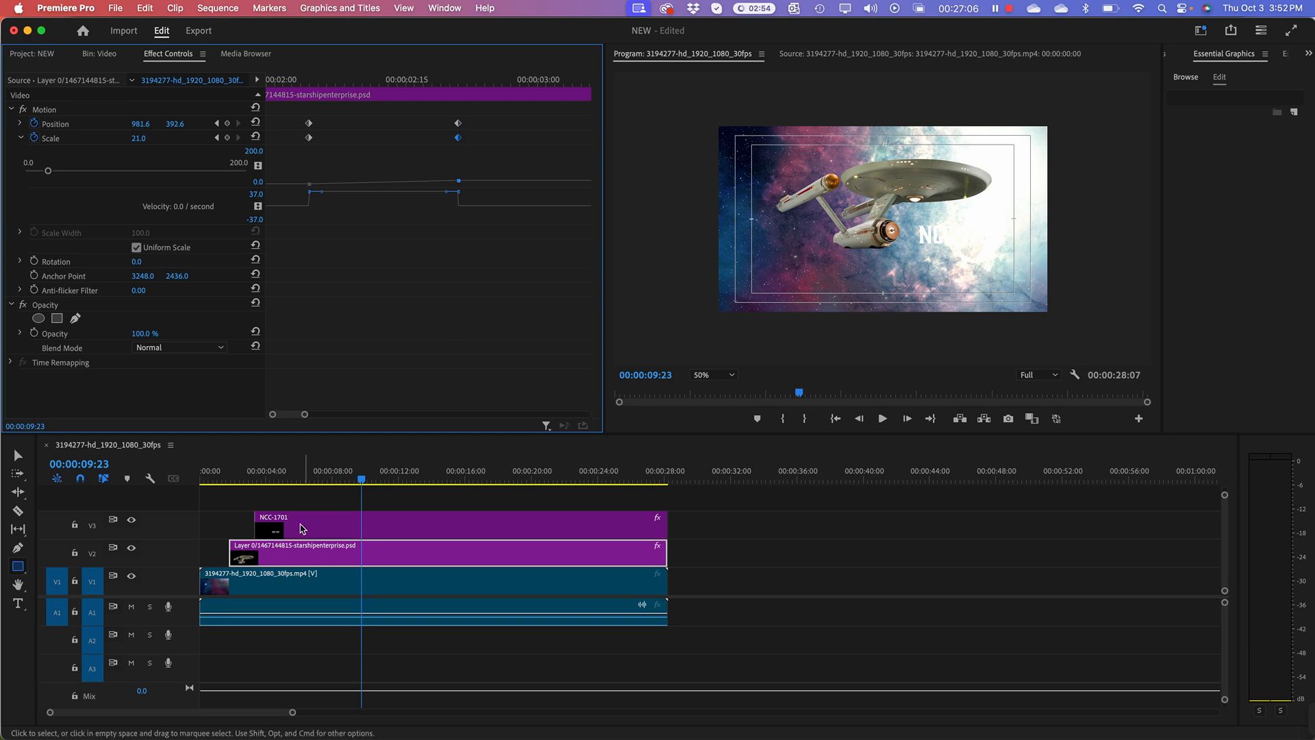
pyautogui.rightClick(461, 129)
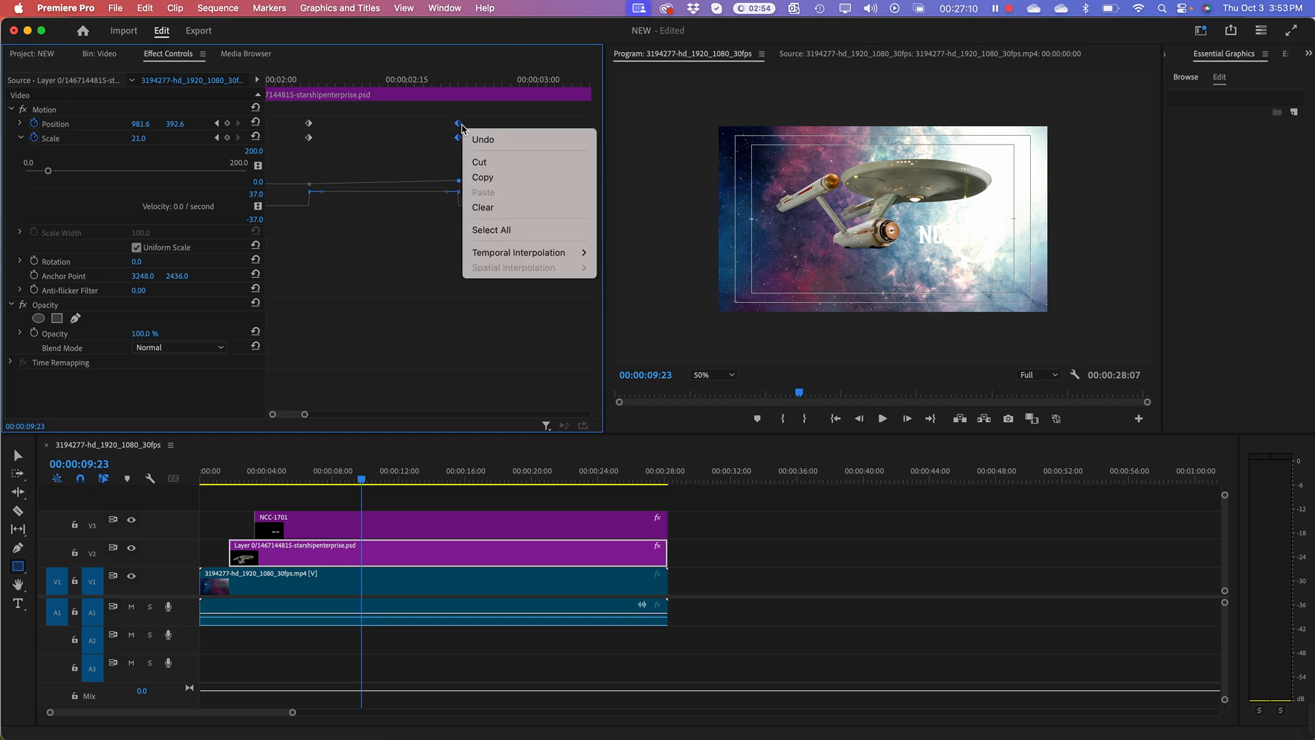
pyautogui.click(425, 149)
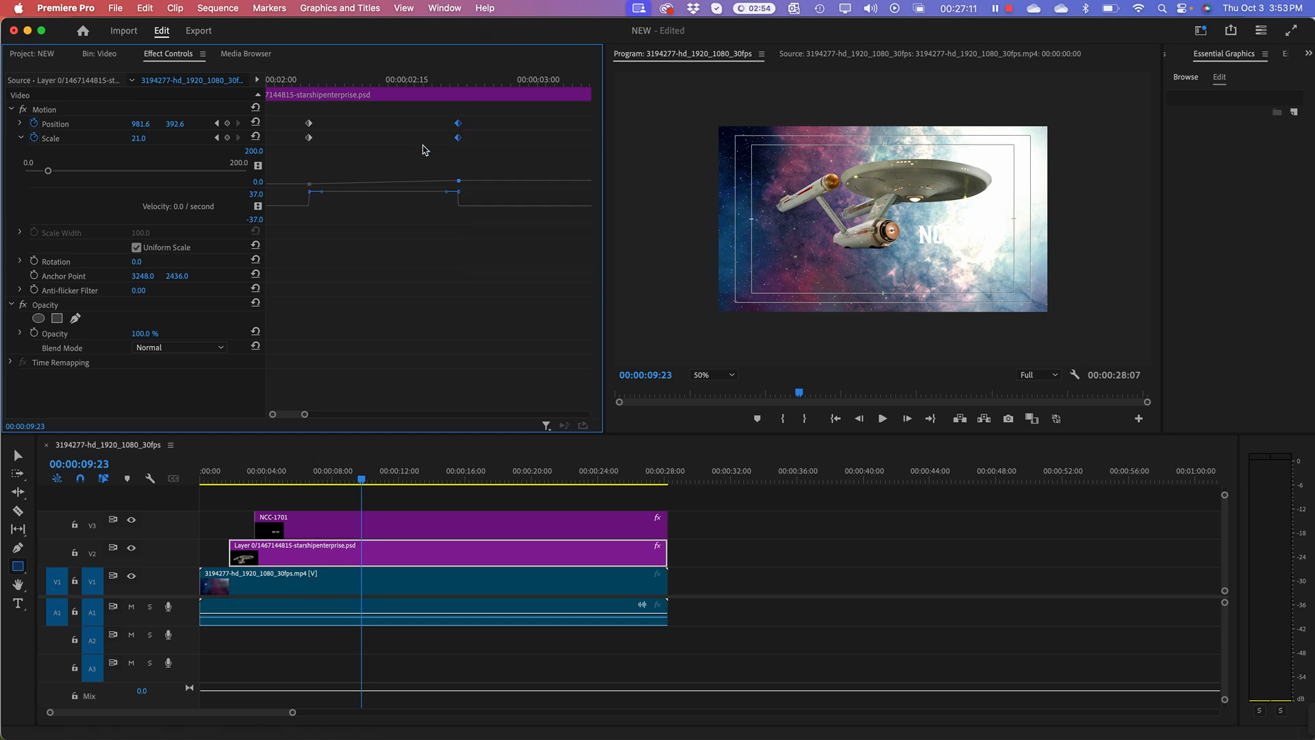
pyautogui.click(22, 138)
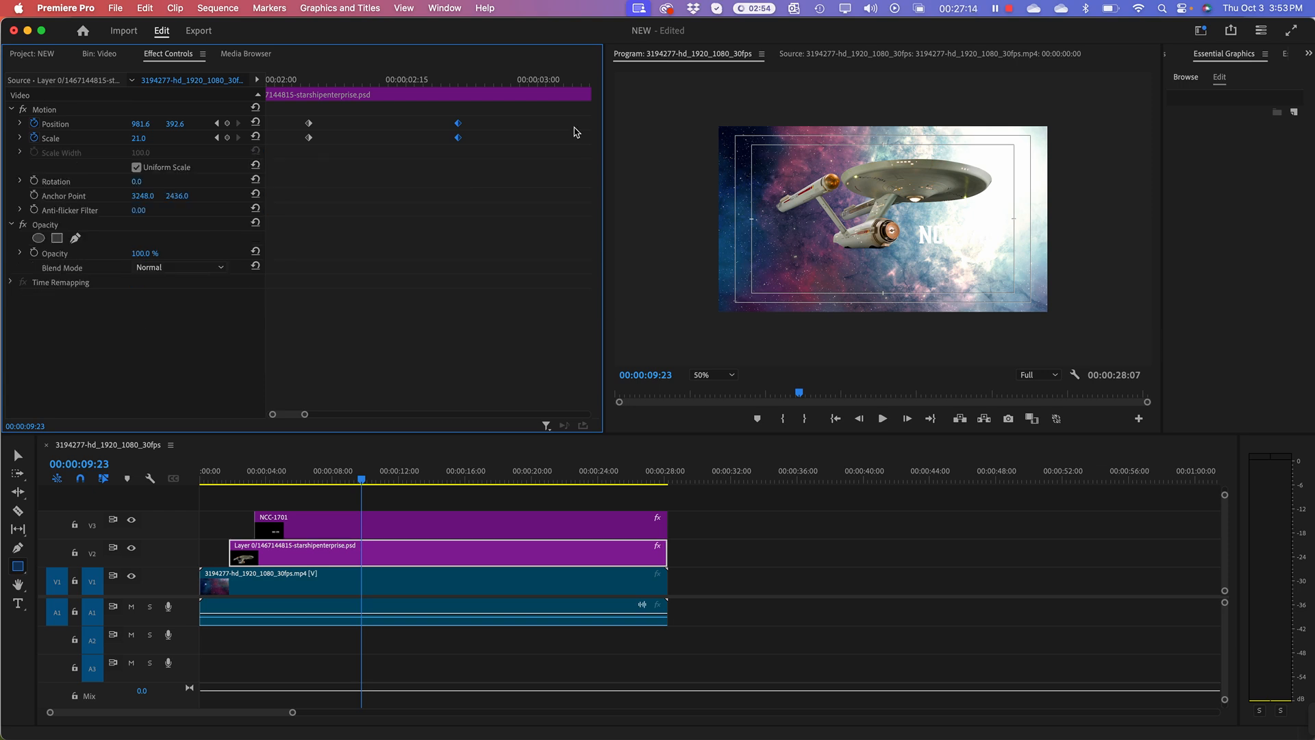
pyautogui.rightClick(461, 129)
pyautogui.moveTo(528, 257)
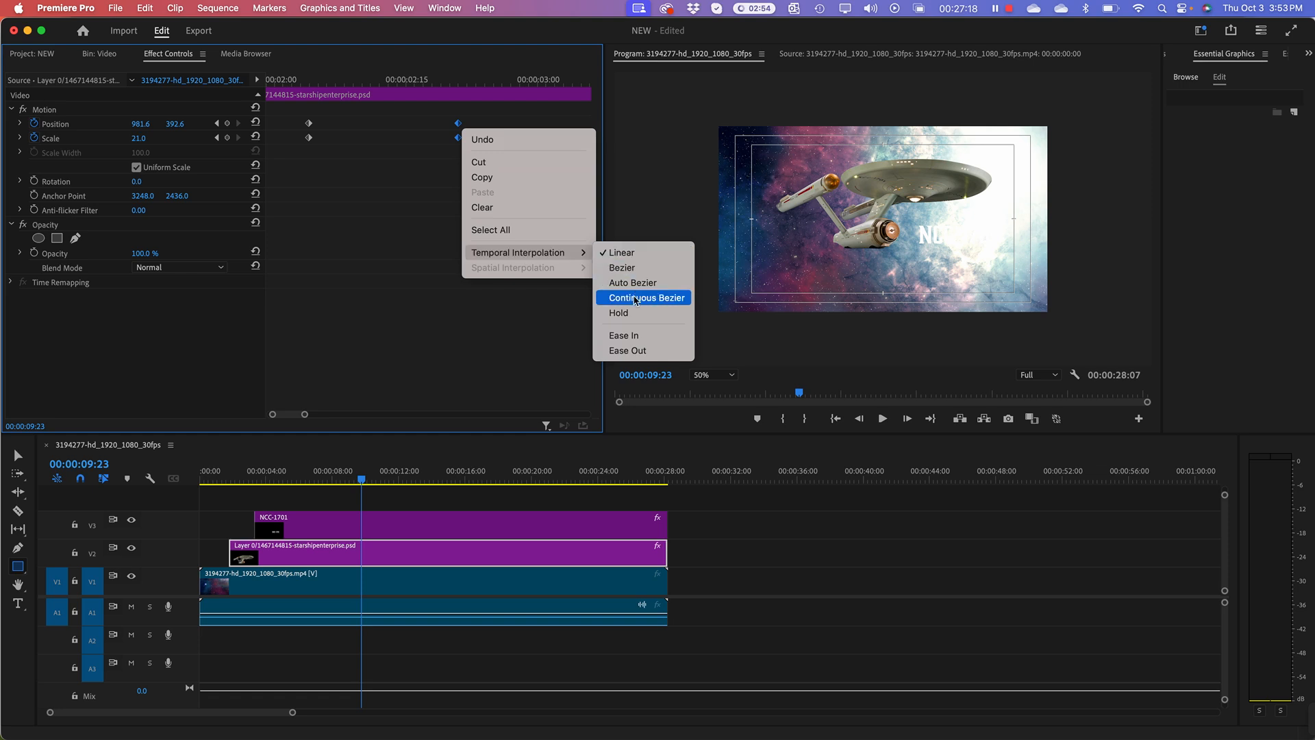
pyautogui.click(628, 351)
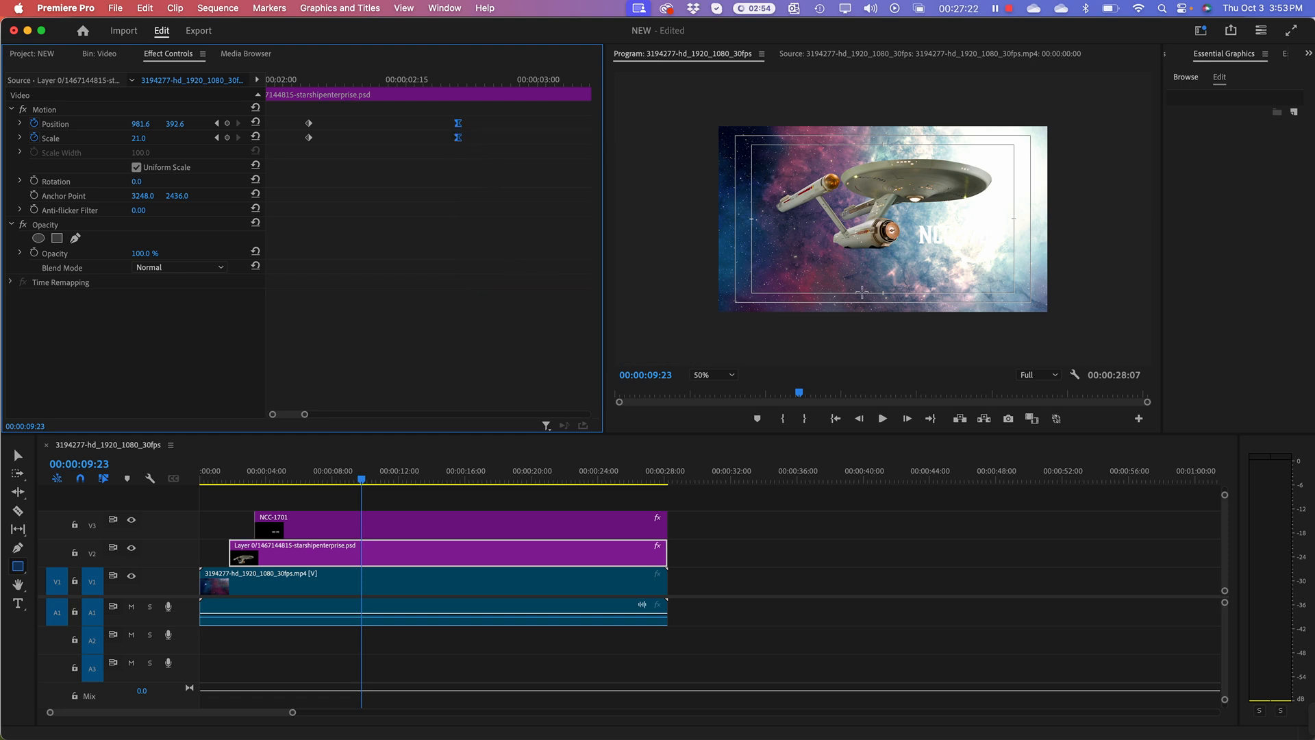
# Play the sequence from the start to review the eased starship and title animation.
pyautogui.click(292, 477)
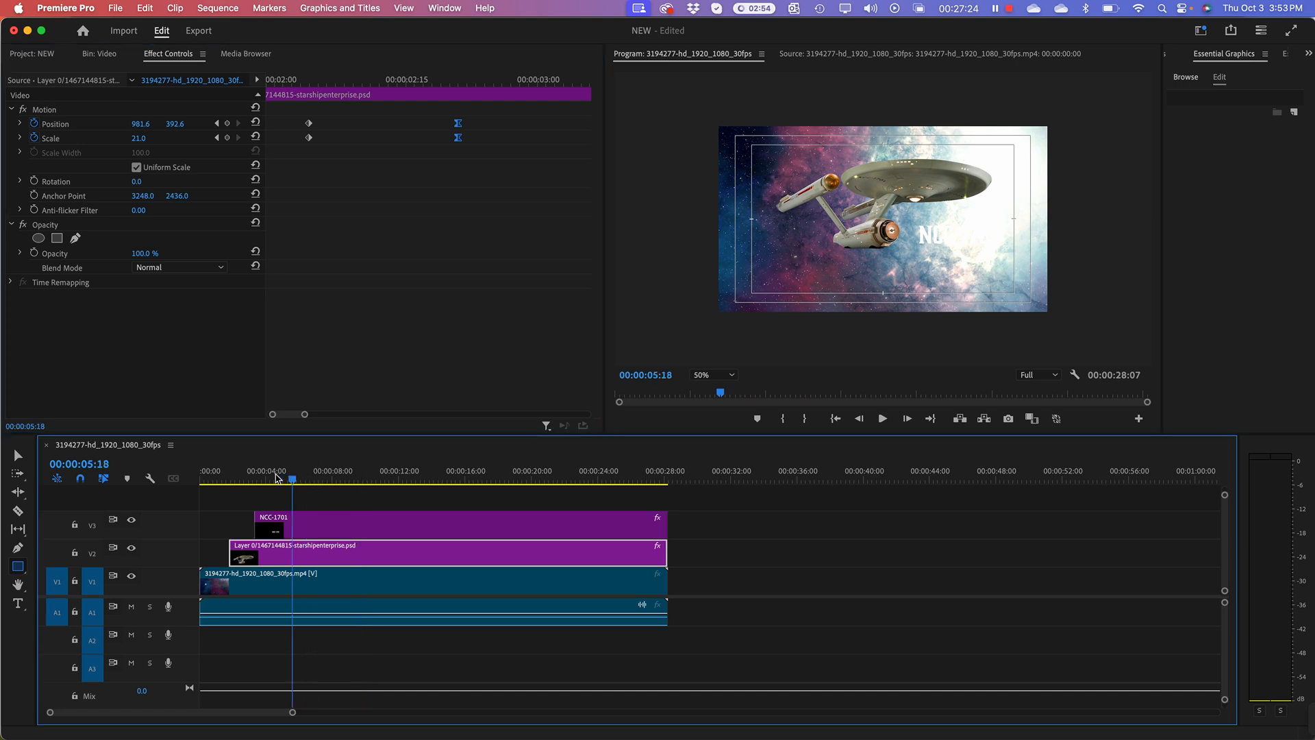
pyautogui.press('Home')
pyautogui.press('space')
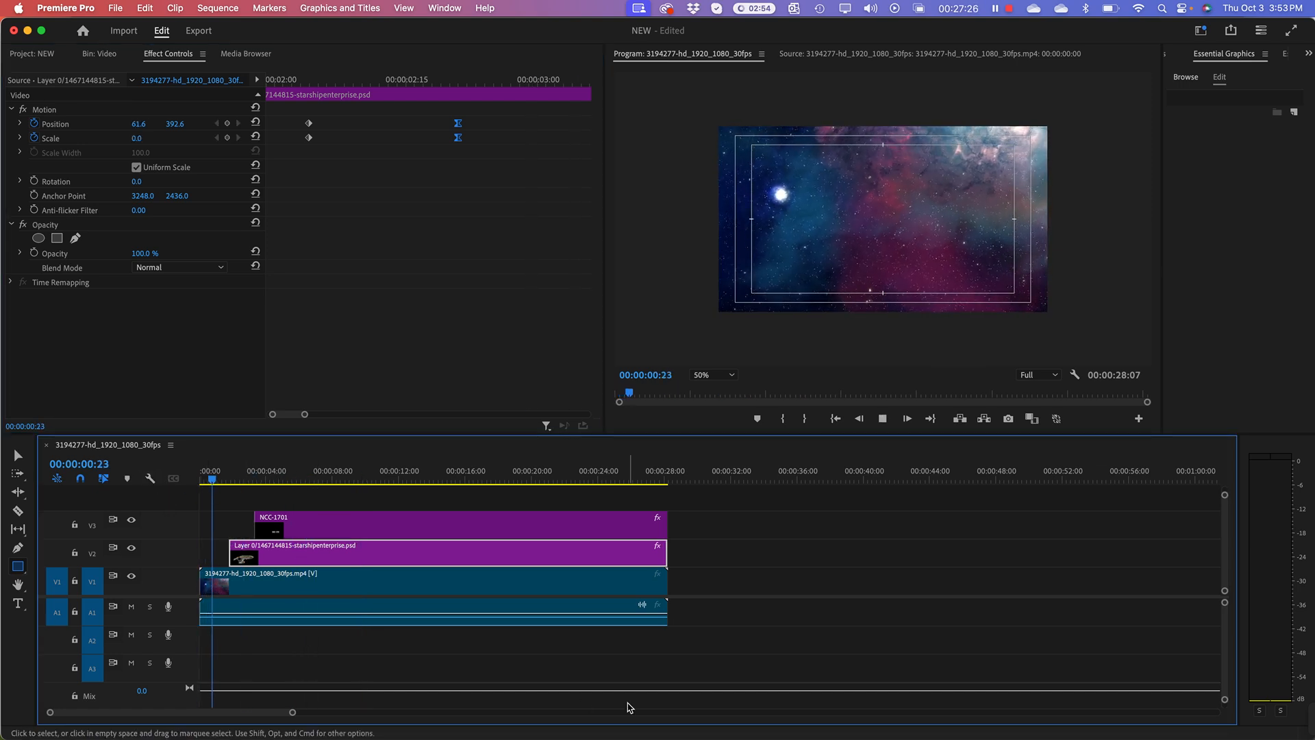
# Replay the sequence from near the start and scrub through the starship's fly-in around 00:00:02:12 to examine its motion.
pyautogui.moveTo(589, 737)
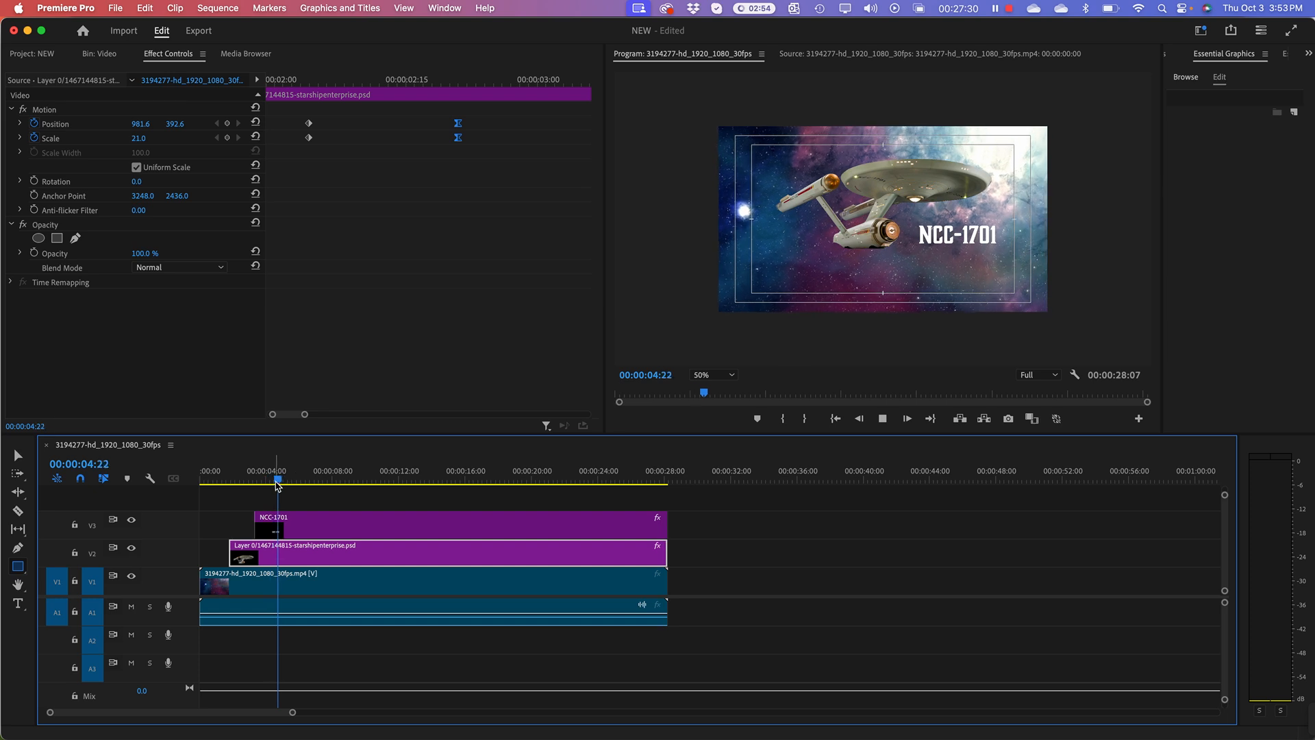
pyautogui.moveTo(278, 485); pyautogui.dragTo(211, 487)
pyautogui.press('space')
pyautogui.press('space')
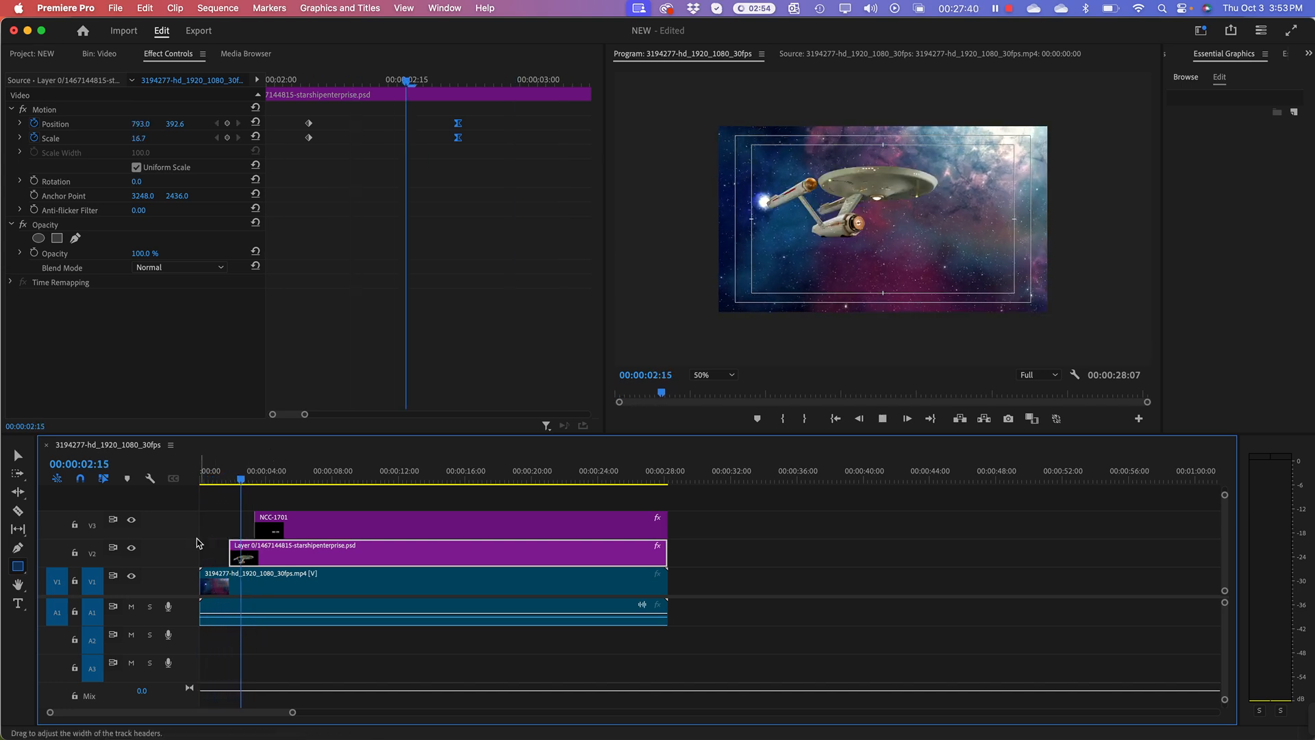
pyautogui.press('space')
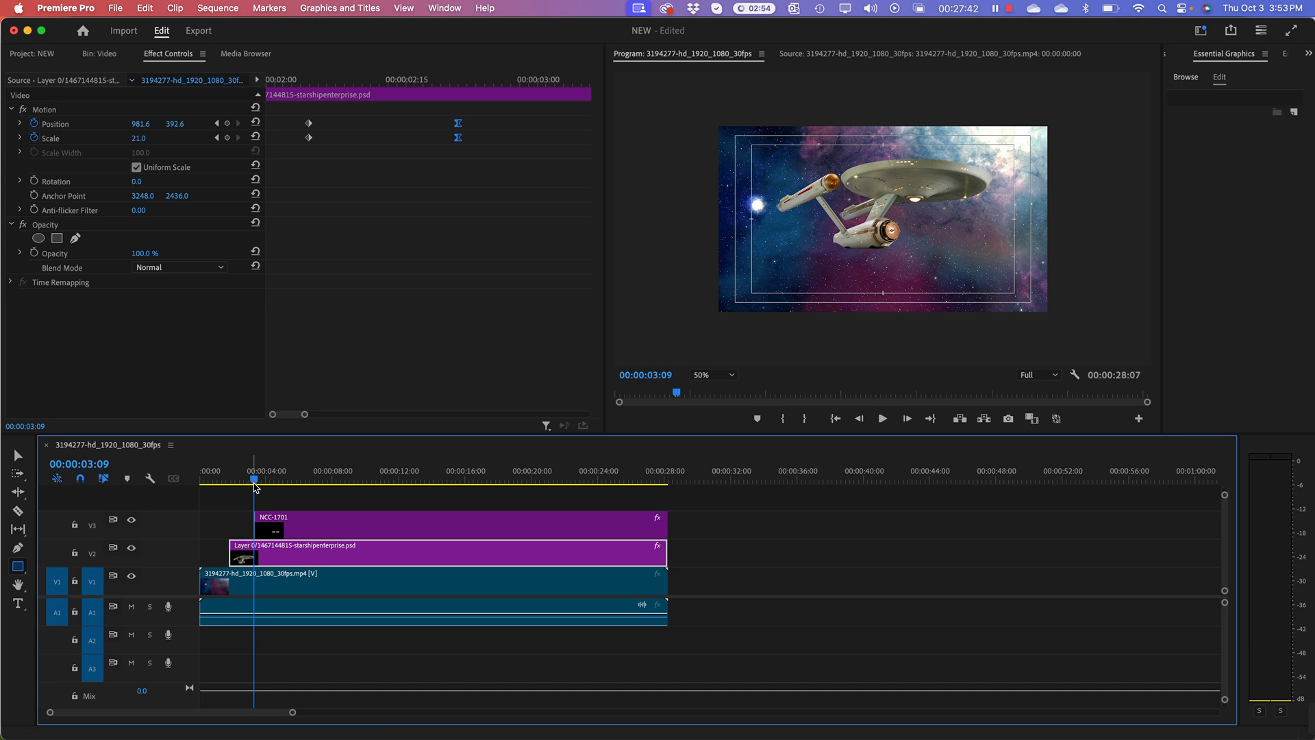
pyautogui.moveTo(253, 479); pyautogui.dragTo(240, 480)
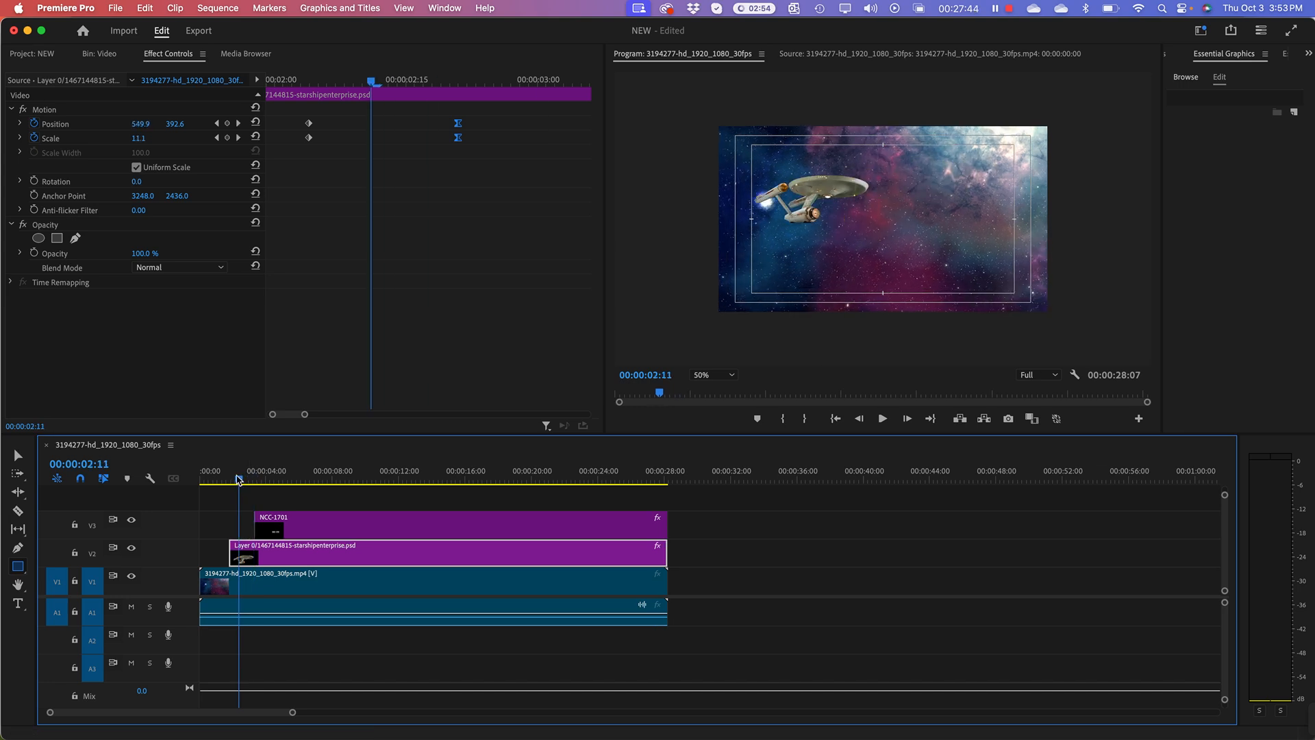
pyautogui.moveTo(239, 480); pyautogui.dragTo(241, 480)
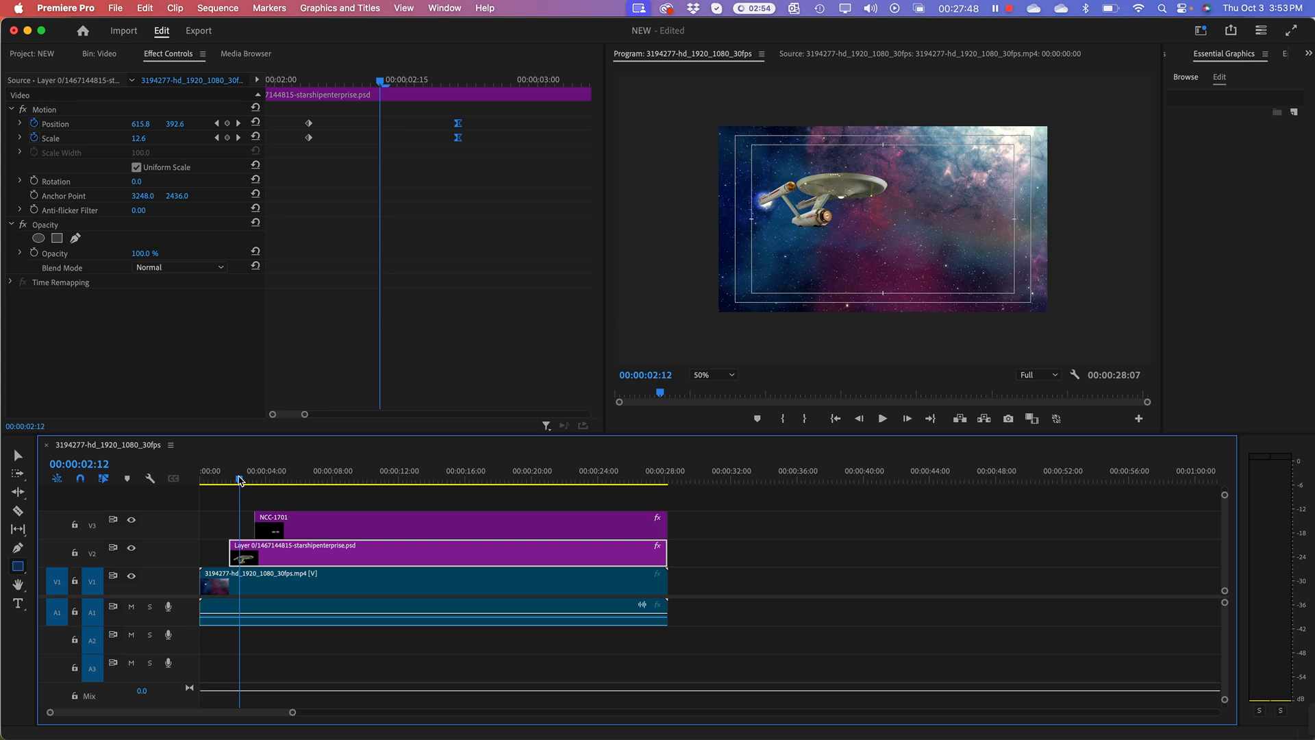
pyautogui.moveTo(240, 480); pyautogui.dragTo(241, 480)
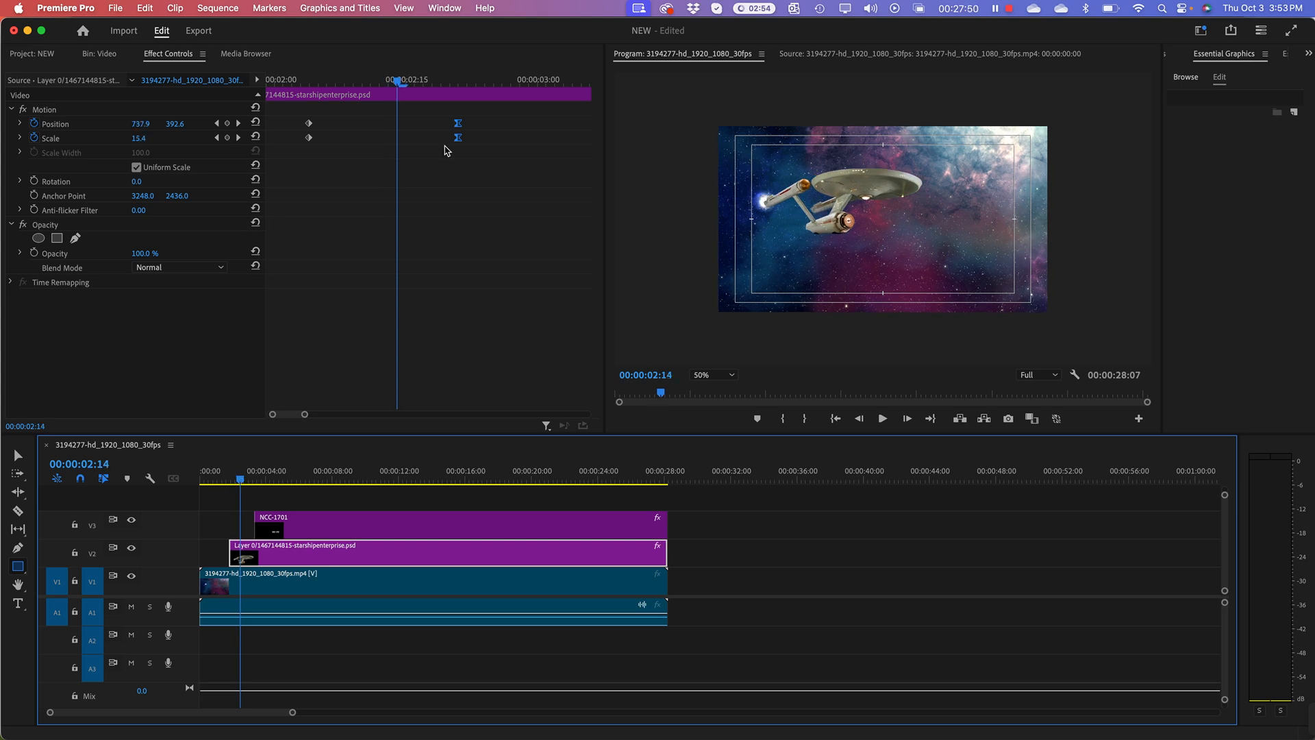
# Expand the starship's Scale and Position velocity graphs and lengthen the ending Position keyframe's incoming ease handle toward the start.
pyautogui.click(20, 139)
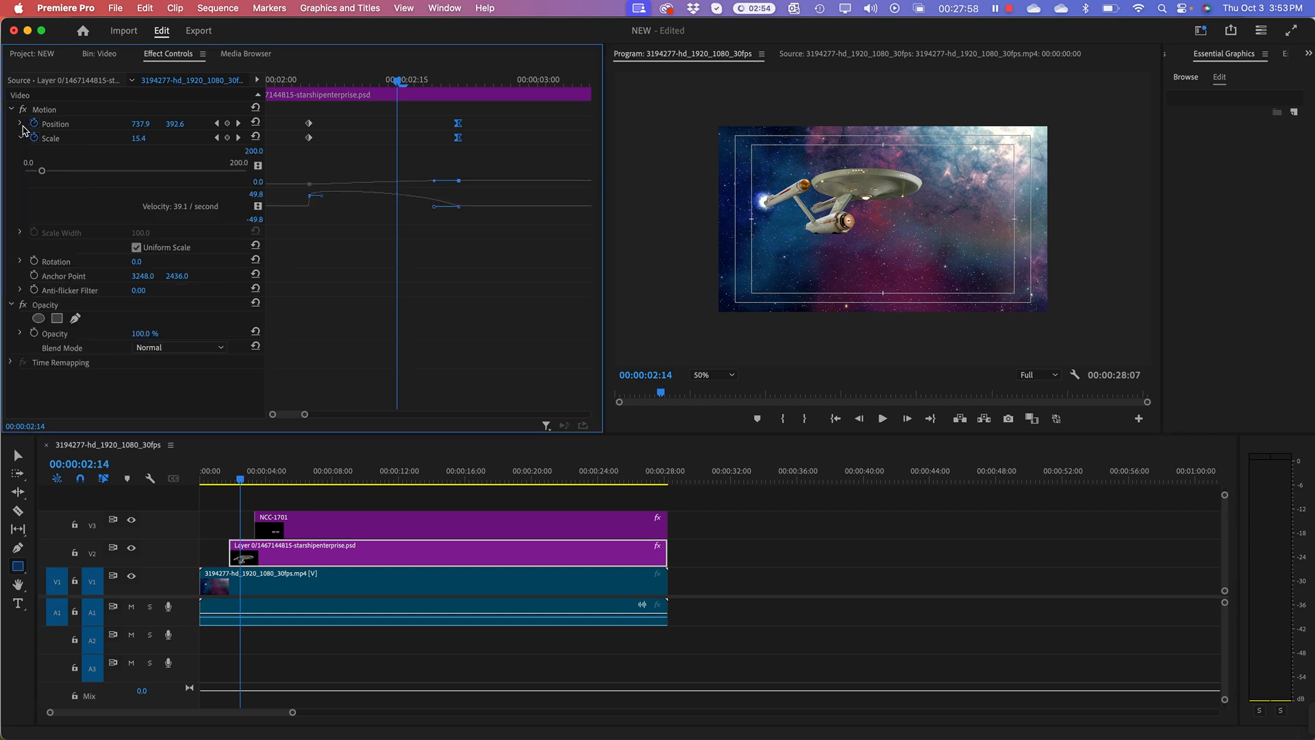
pyautogui.click(21, 124)
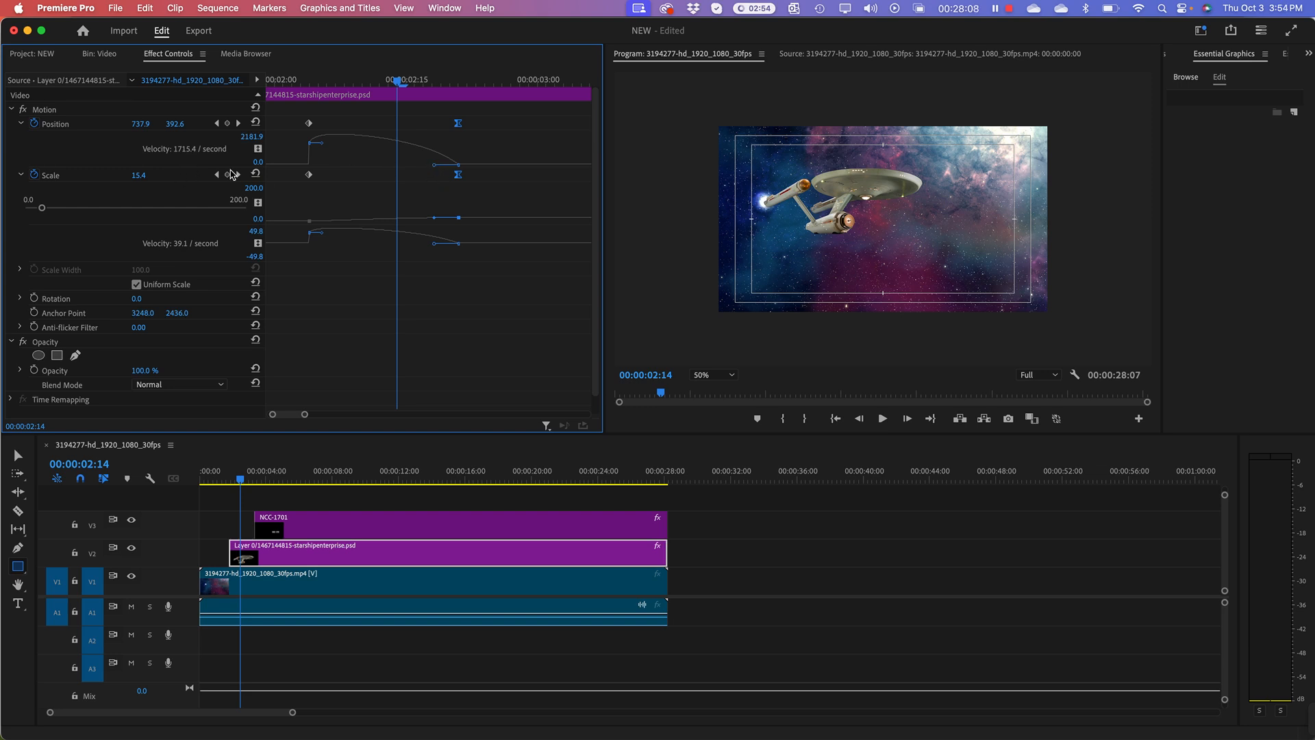
pyautogui.click(436, 170)
pyautogui.moveTo(433, 168); pyautogui.dragTo(394, 169)
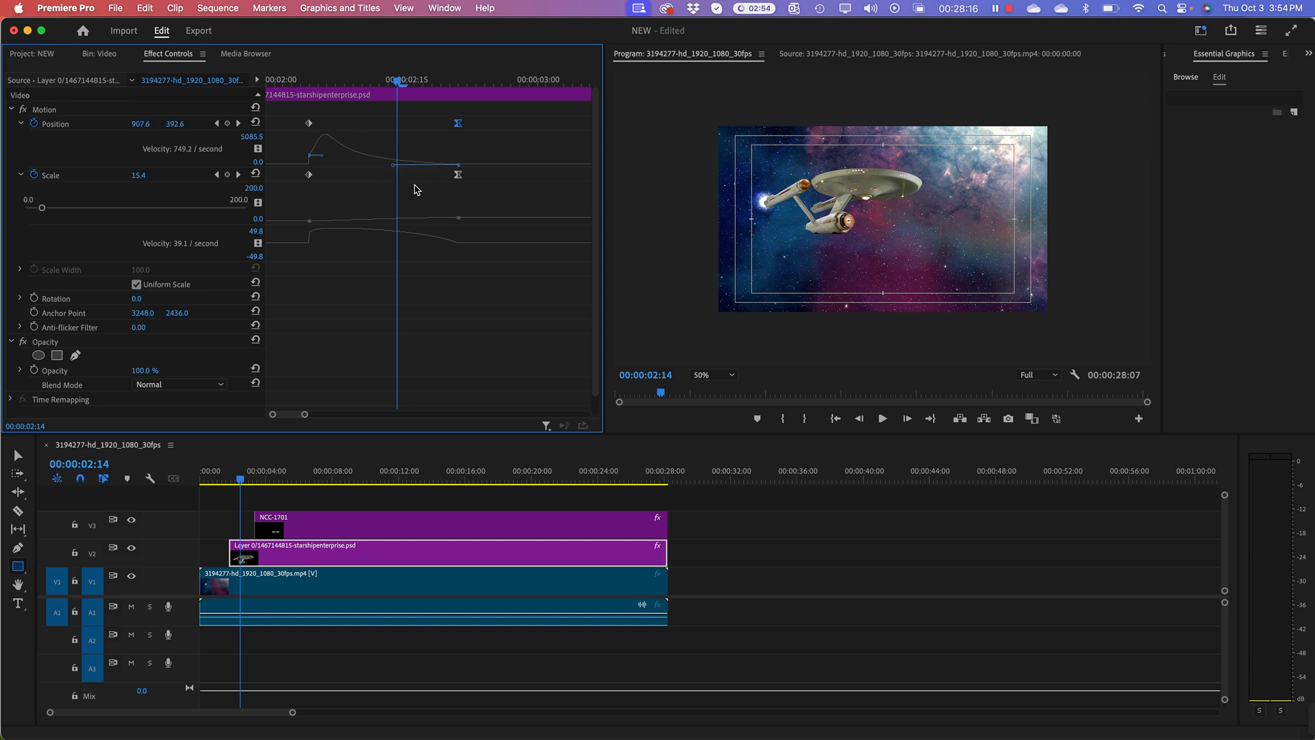
# Lengthen the incoming velocity handle of the starship's ending Scale keyframe and play the sequence from the start.
pyautogui.click(57, 178)
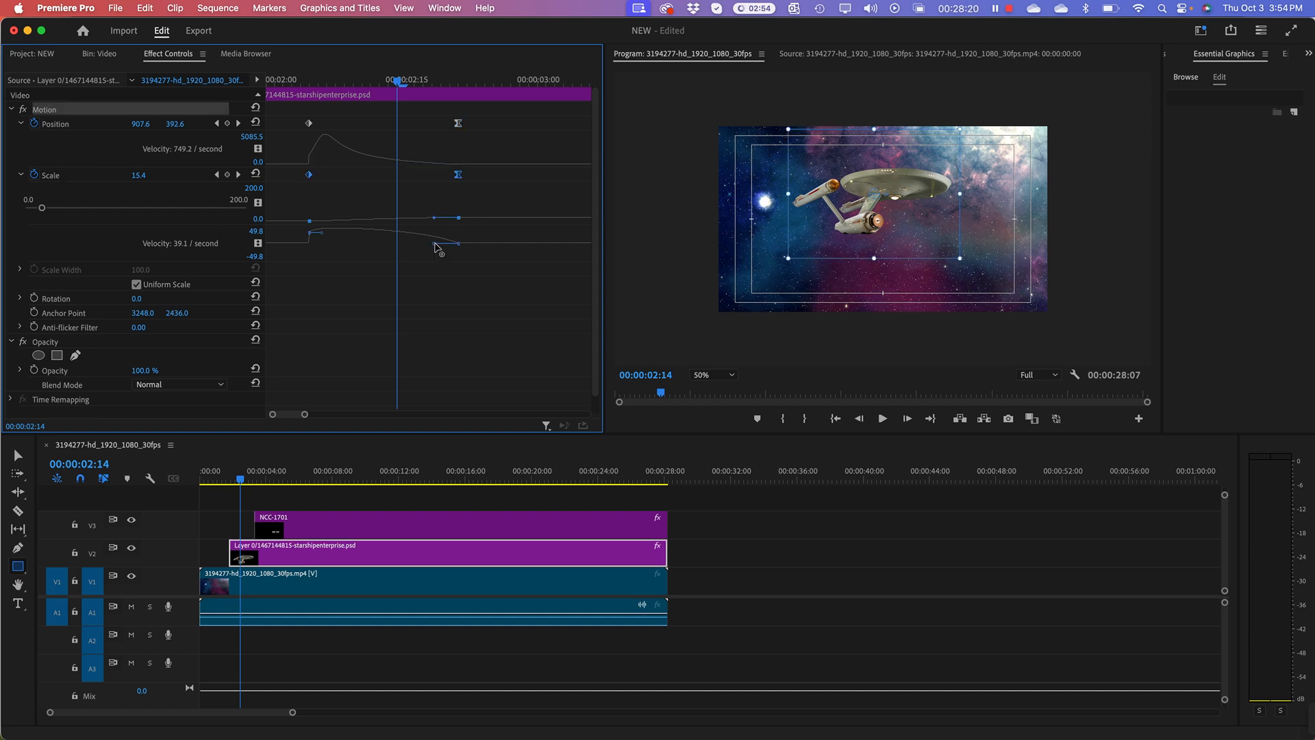
pyautogui.moveTo(435, 246); pyautogui.dragTo(394, 253)
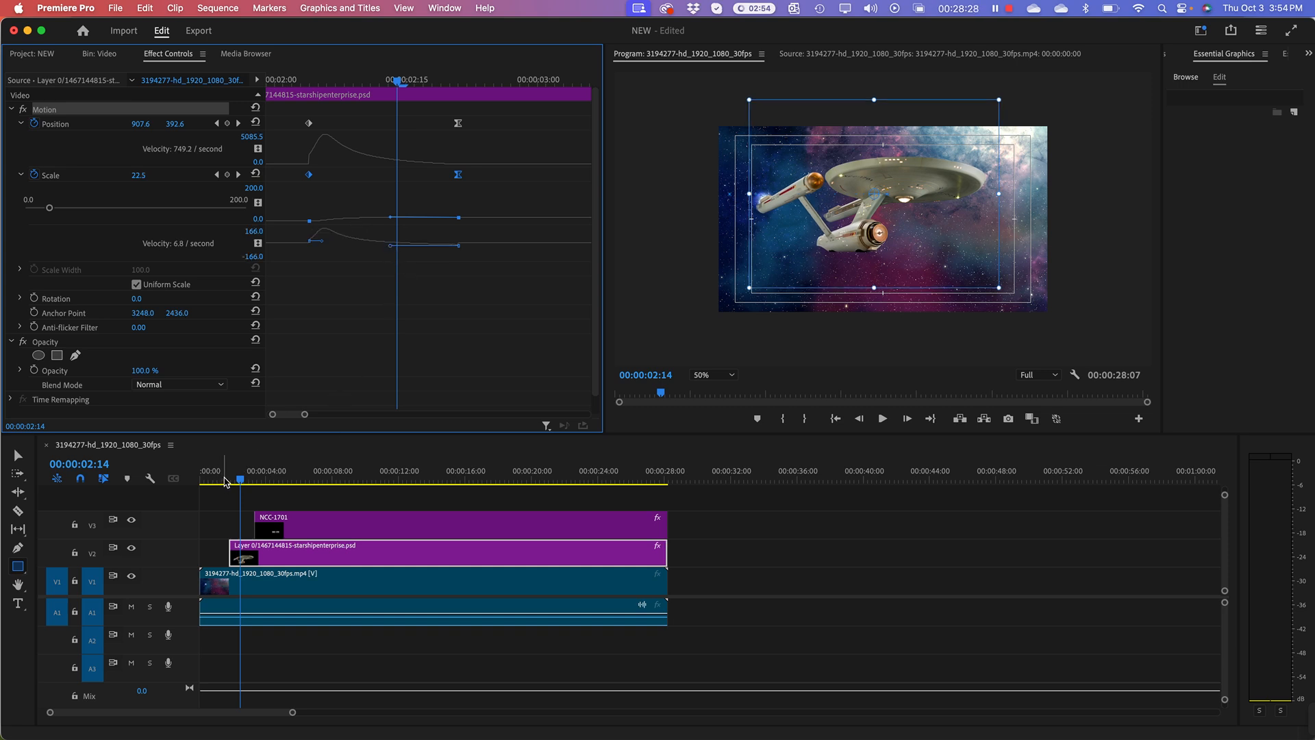
pyautogui.moveTo(226, 479); pyautogui.dragTo(182, 479)
pyautogui.press('space')
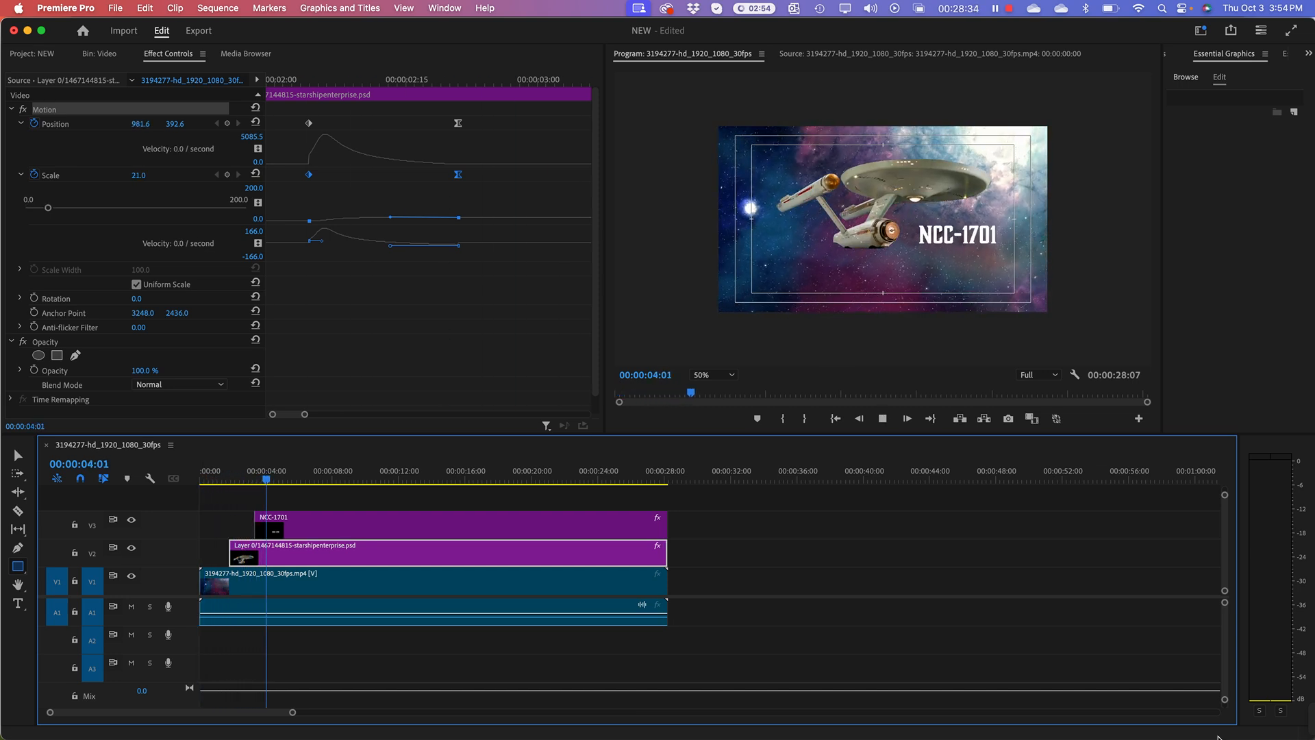
pyautogui.press('space')
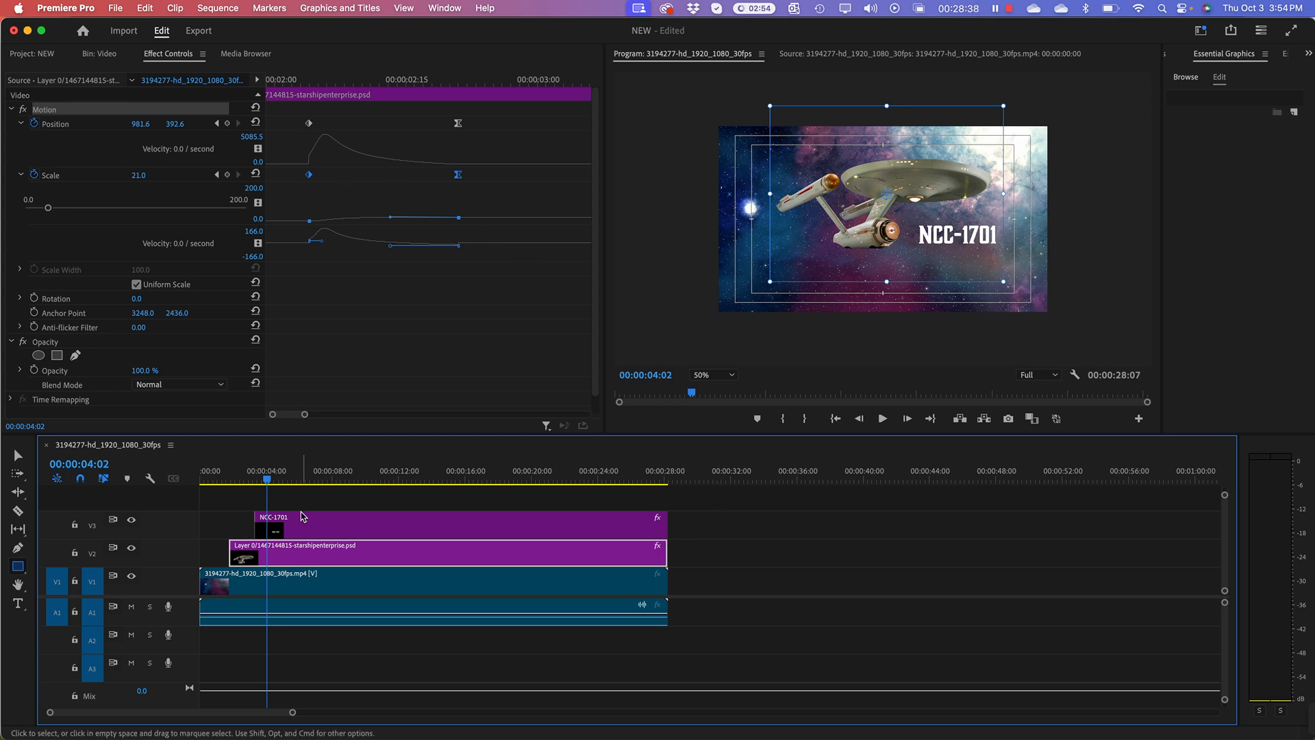
# Try raising the starship's Scale curve at its ending keyframe, undo it, and fine-tune that keyframe's incoming ease handle.
pyautogui.moveTo(267, 484)
pyautogui.mouseDown()
pyautogui.moveTo(238, 486)
pyautogui.moveTo(245, 496)
pyautogui.mouseUp()
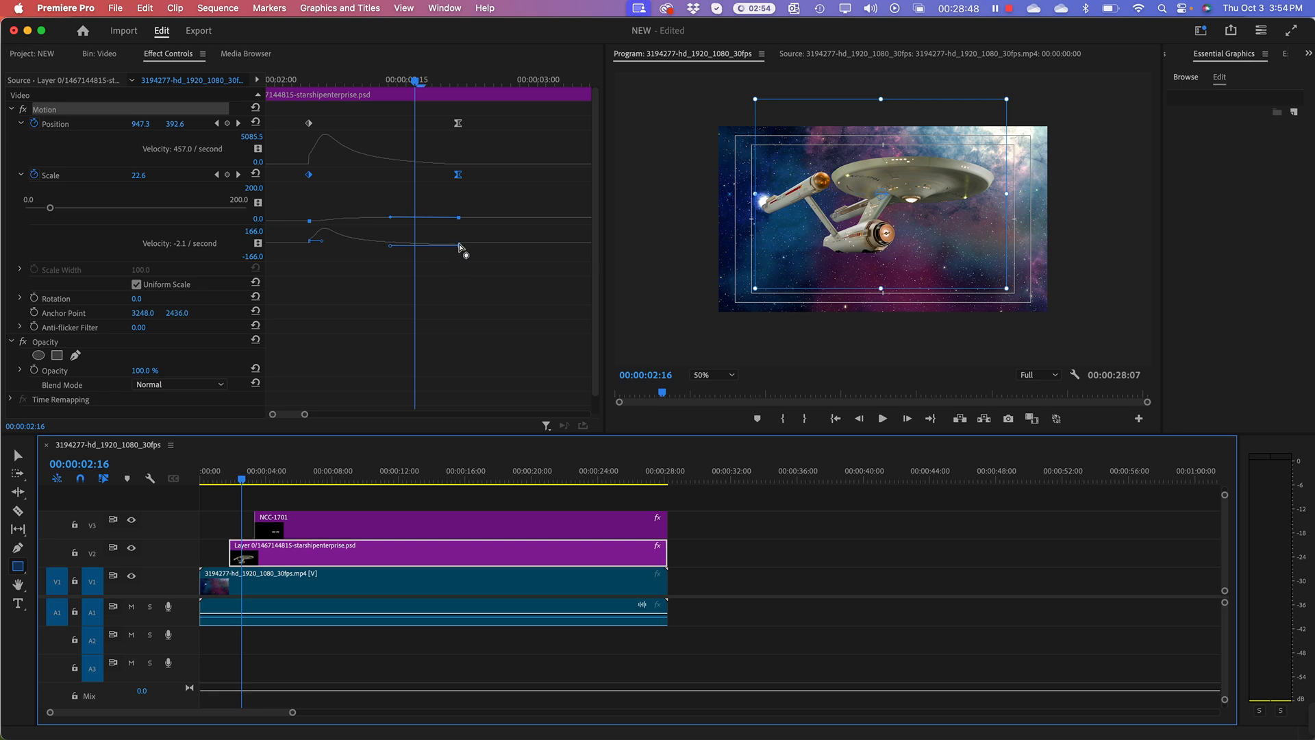
pyautogui.moveTo(458, 247); pyautogui.dragTo(453, 257)
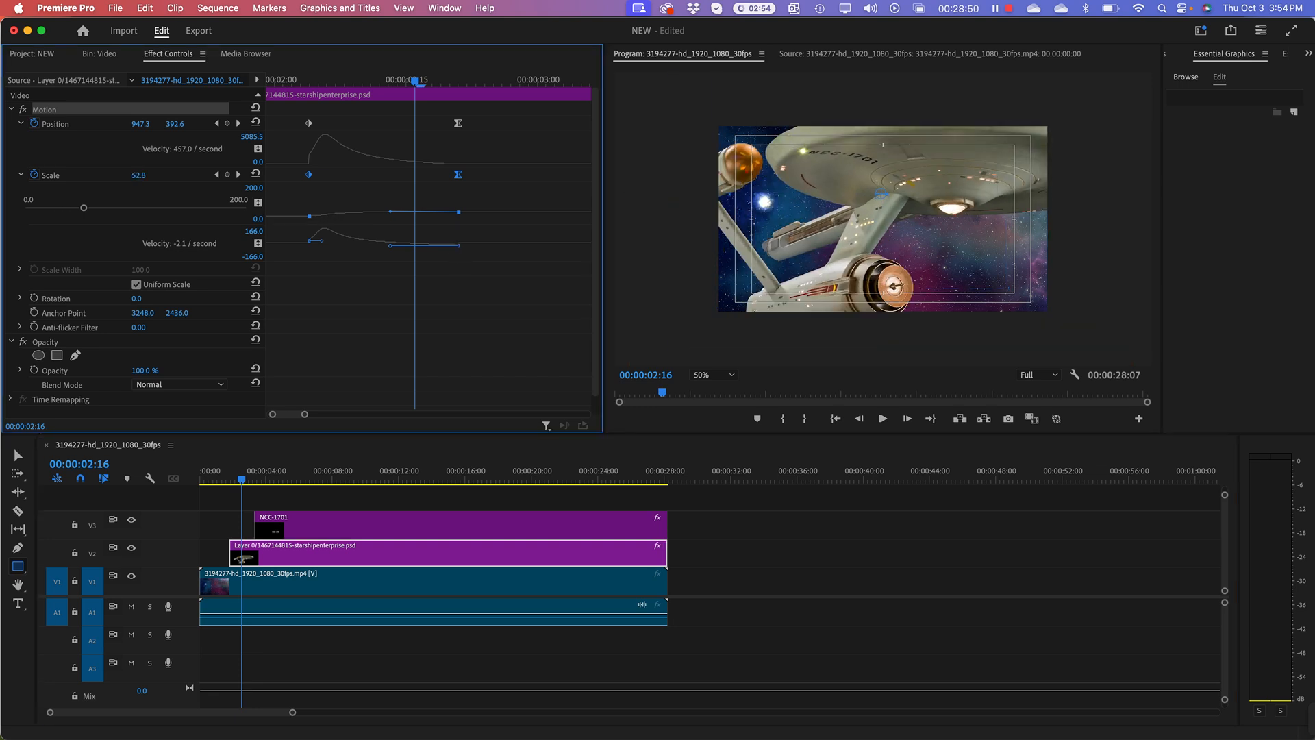
pyautogui.press('super+z')
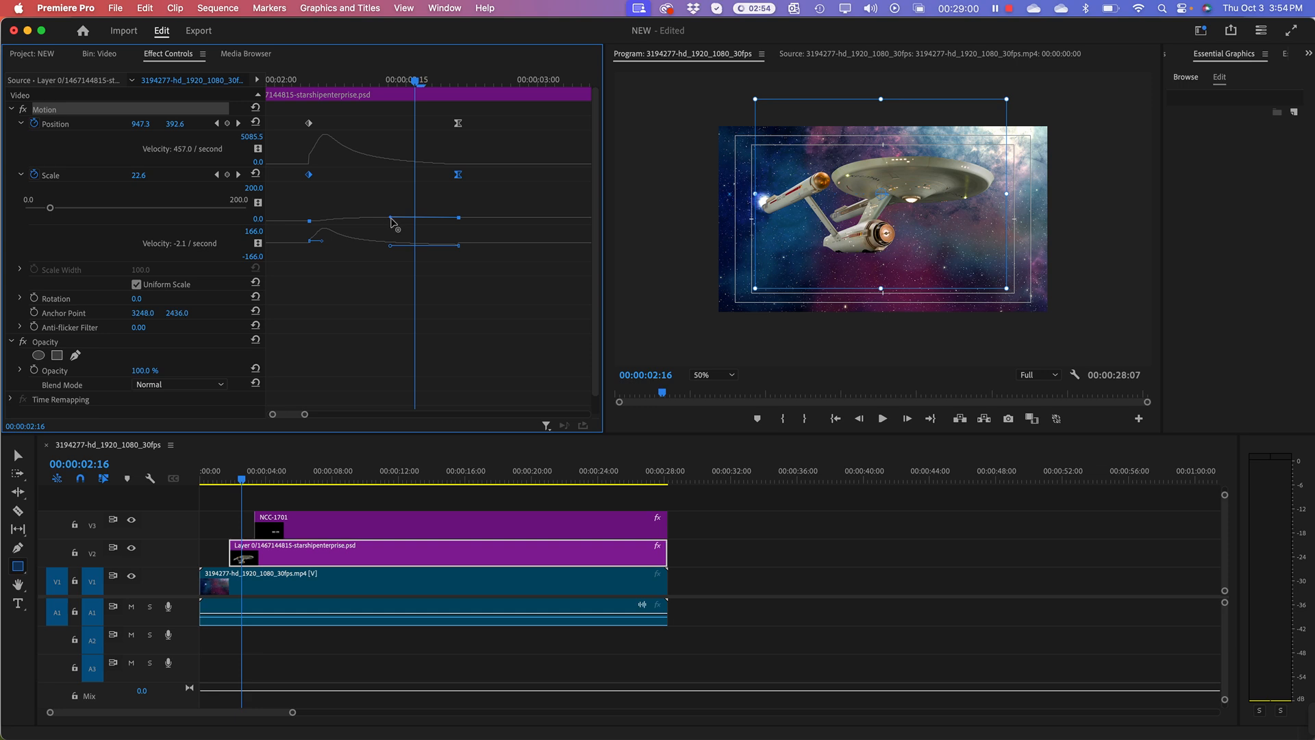
pyautogui.moveTo(390, 221); pyautogui.dragTo(388, 222)
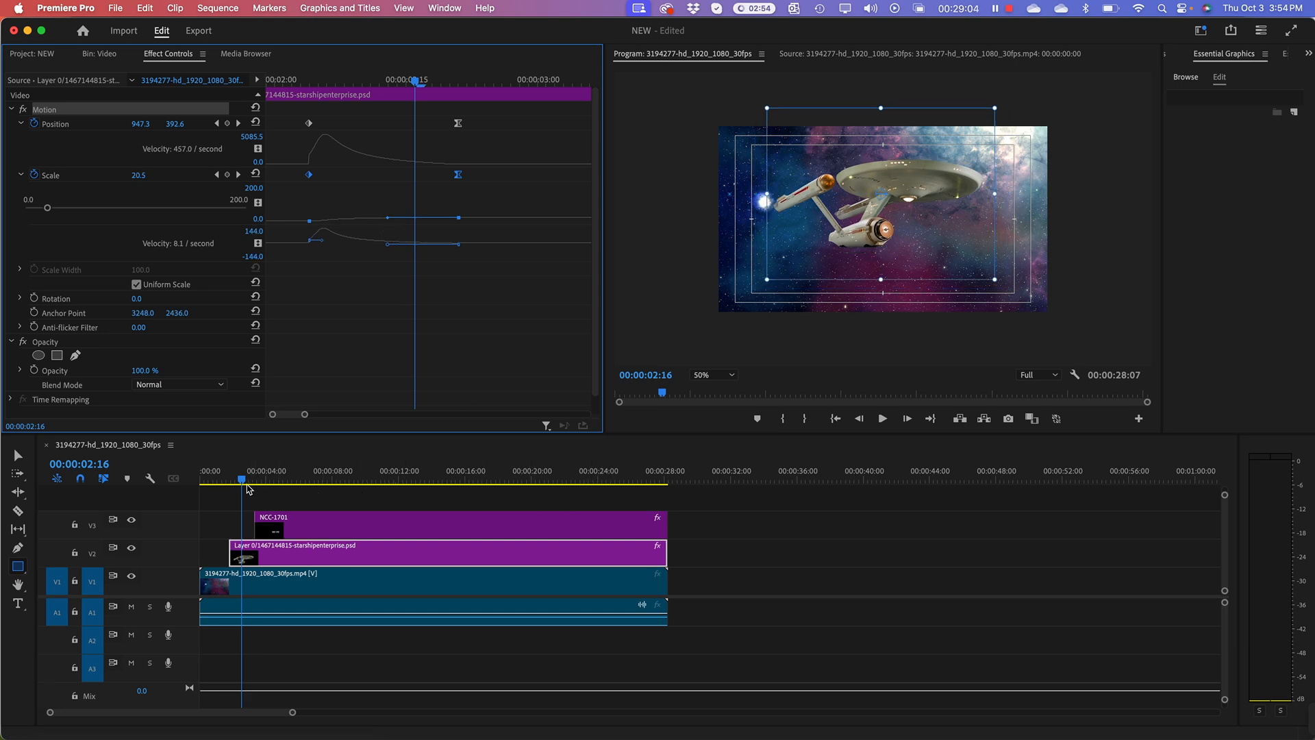
# Play the sequence from the start twice to review the adjusted starship scale easing.
pyautogui.moveTo(247, 488); pyautogui.dragTo(217, 494)
pyautogui.press('space')
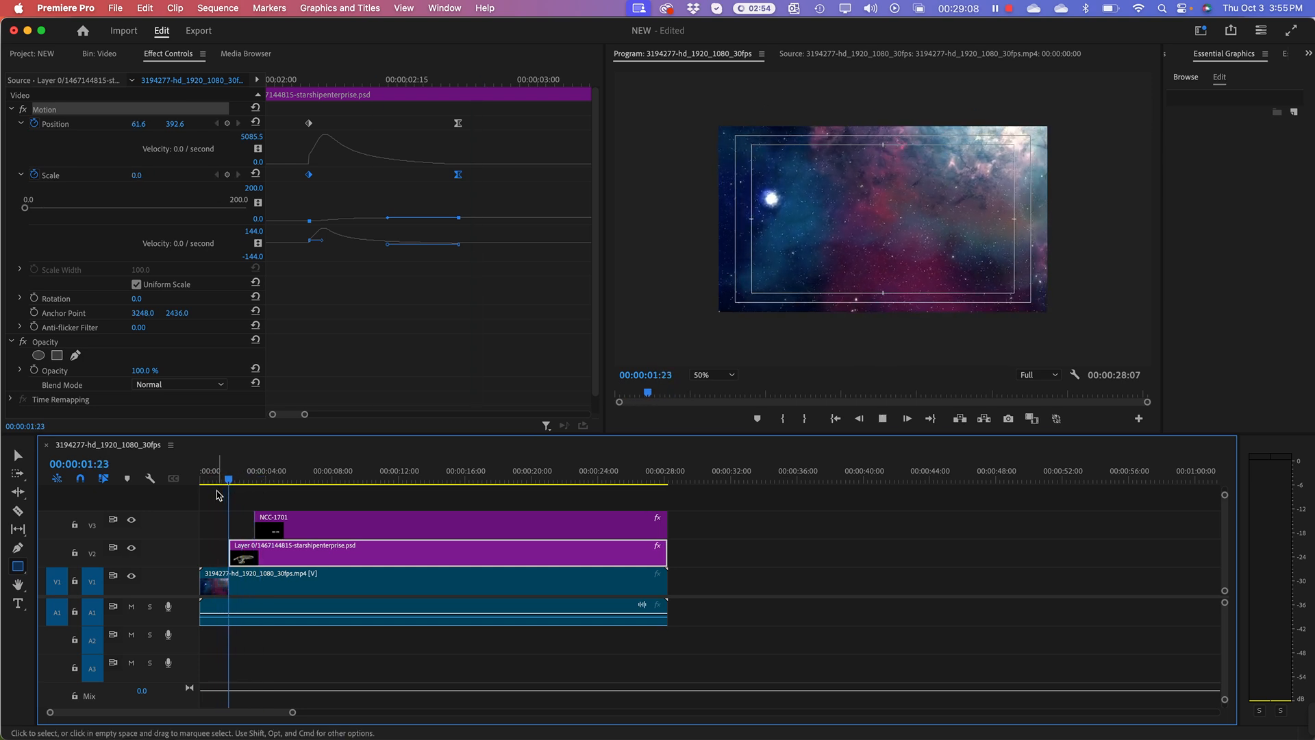
pyautogui.press('space')
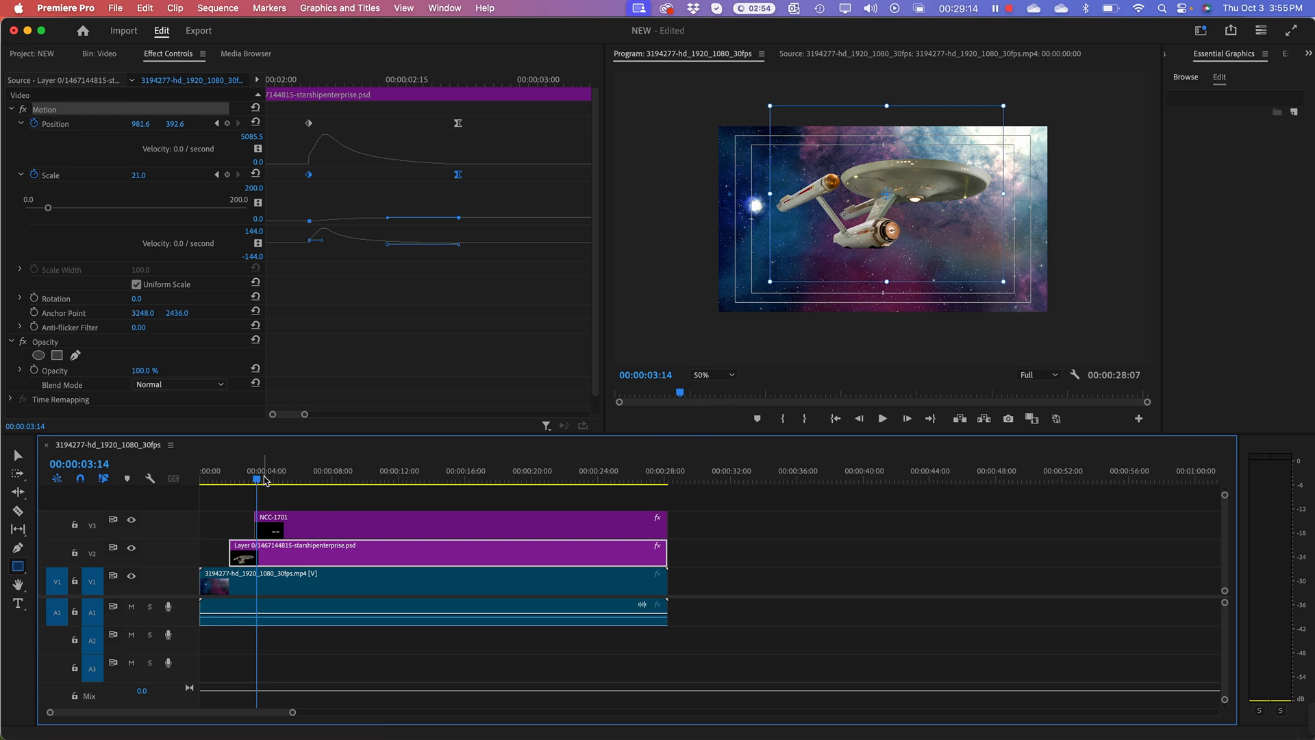
pyautogui.moveTo(265, 480); pyautogui.dragTo(177, 488)
pyautogui.press('space')
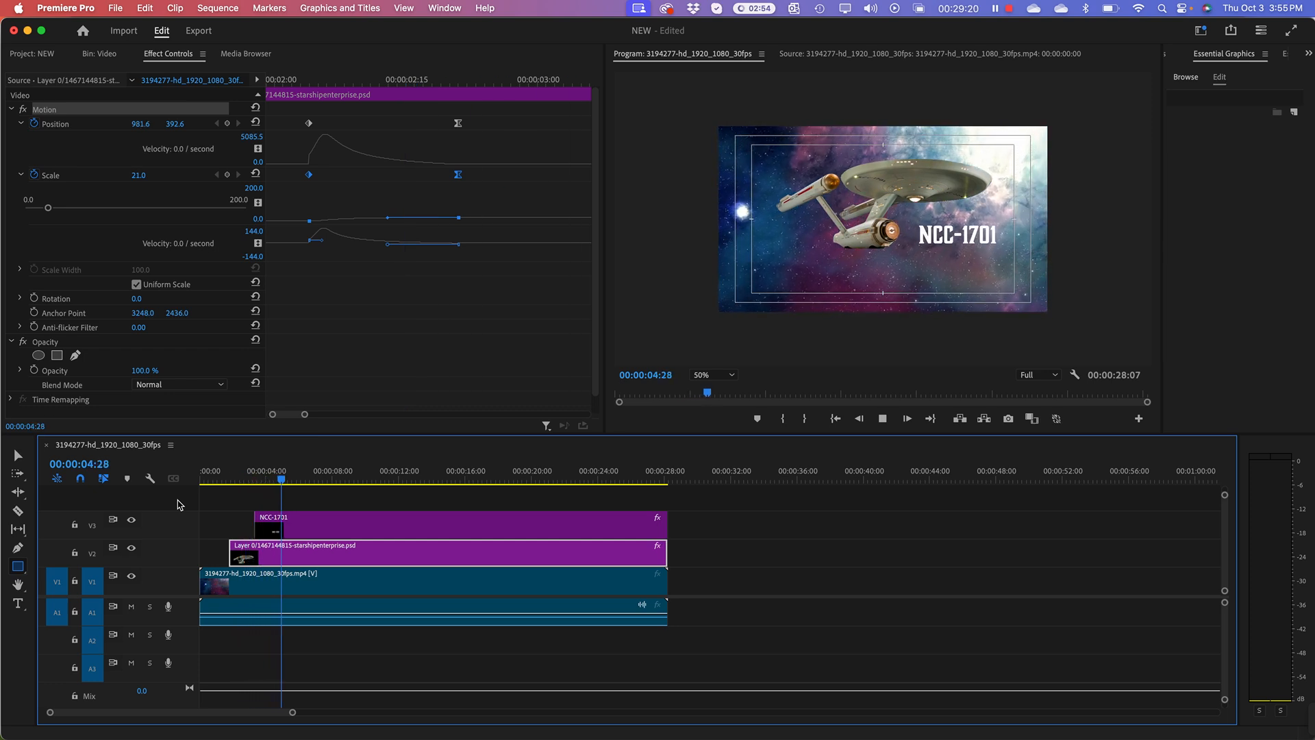
pyautogui.press('space')
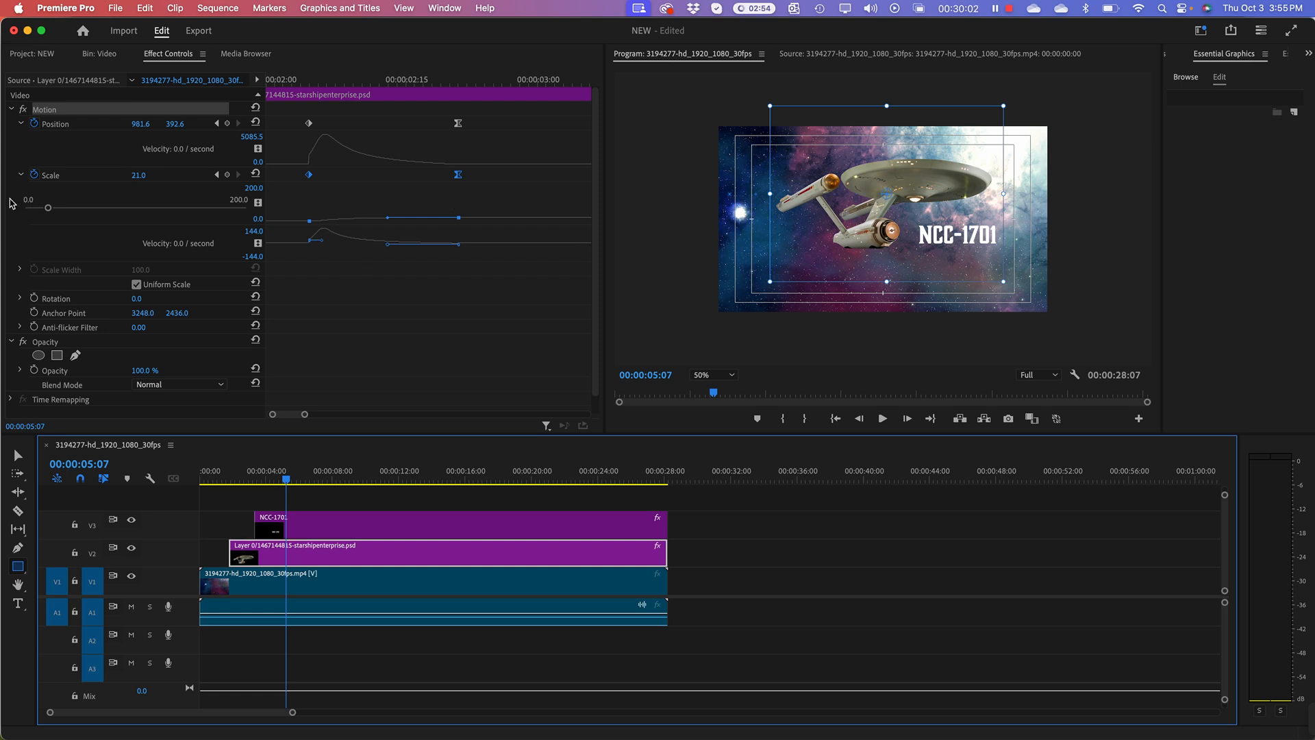
# Select only the starship's ending Scale keyframe and set its interpolation to Linear.
pyautogui.rightClick(457, 178)
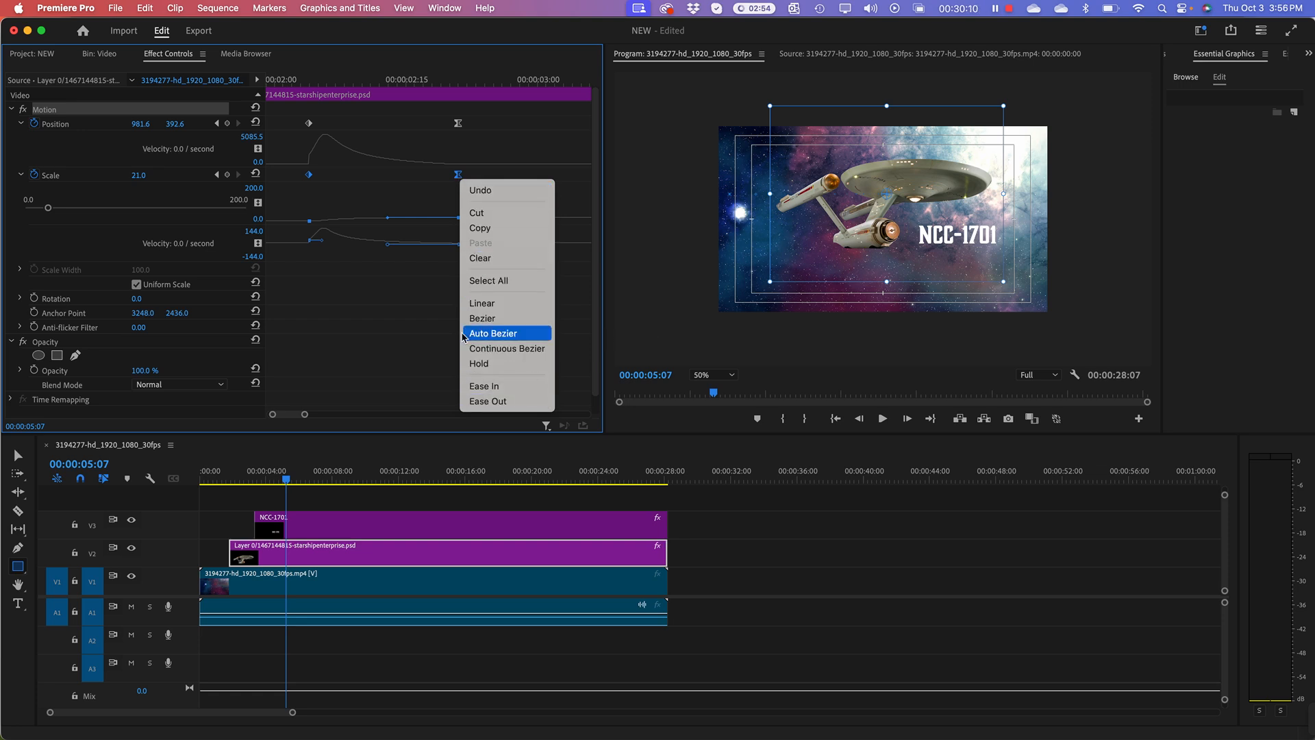
pyautogui.click(504, 333)
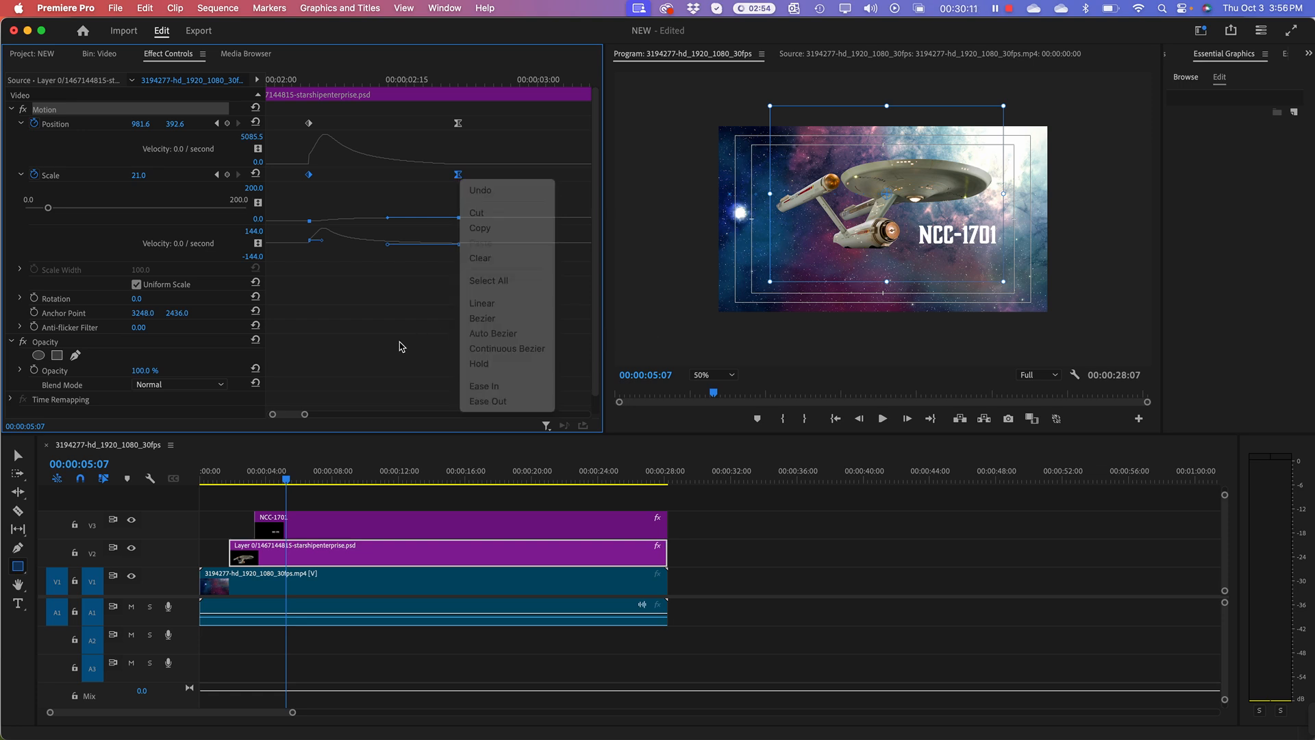
pyautogui.click(451, 196)
pyautogui.click(461, 176)
pyautogui.rightClick(458, 176)
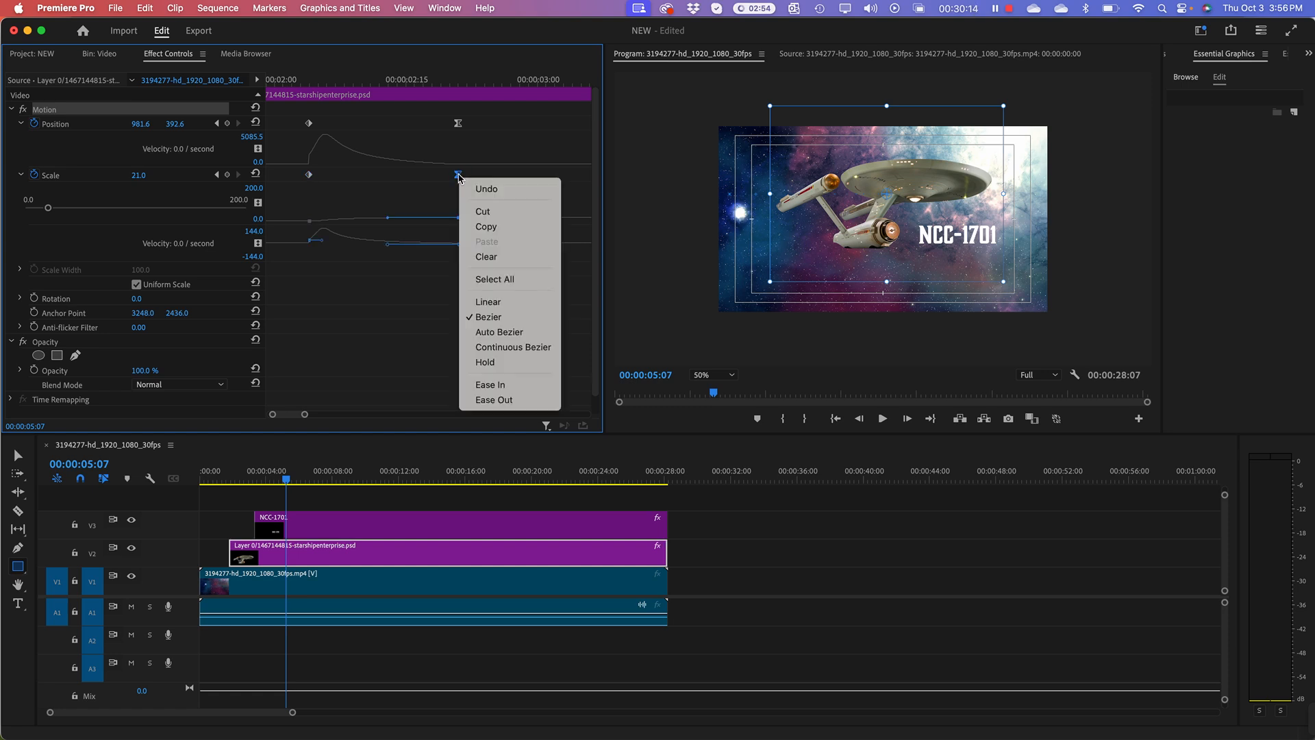
pyautogui.click(514, 301)
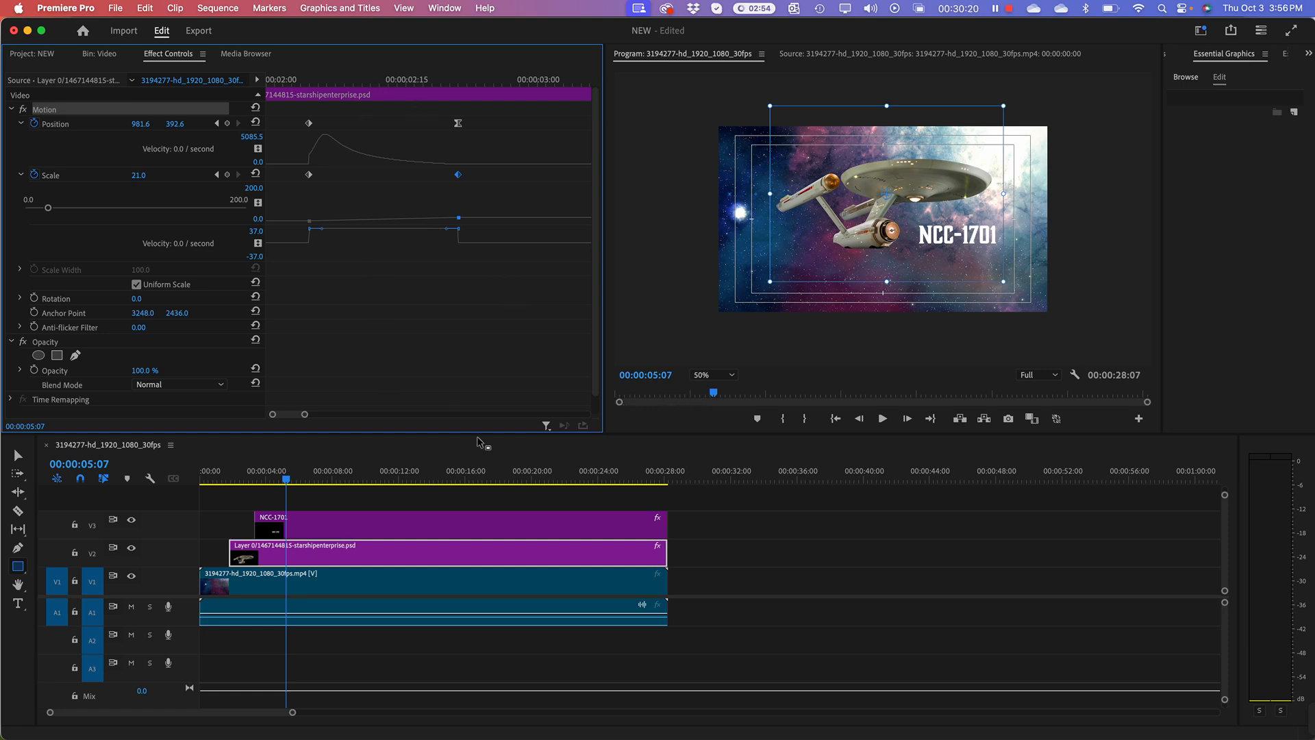
# Play the sequence from the start and scrub through the fly-in up to 00:00:02:28 to compare linear scaling with eased position.
pyautogui.moveTo(287, 479); pyautogui.dragTo(178, 485)
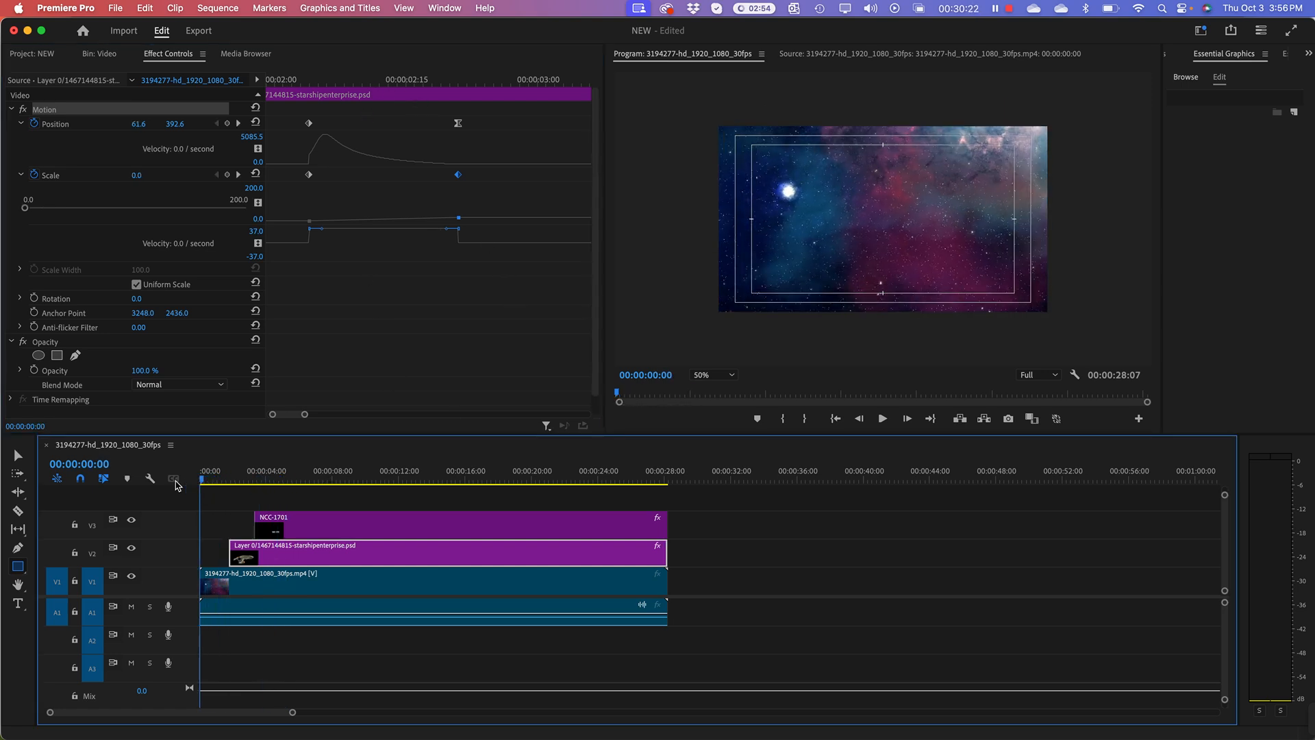
pyautogui.press('space')
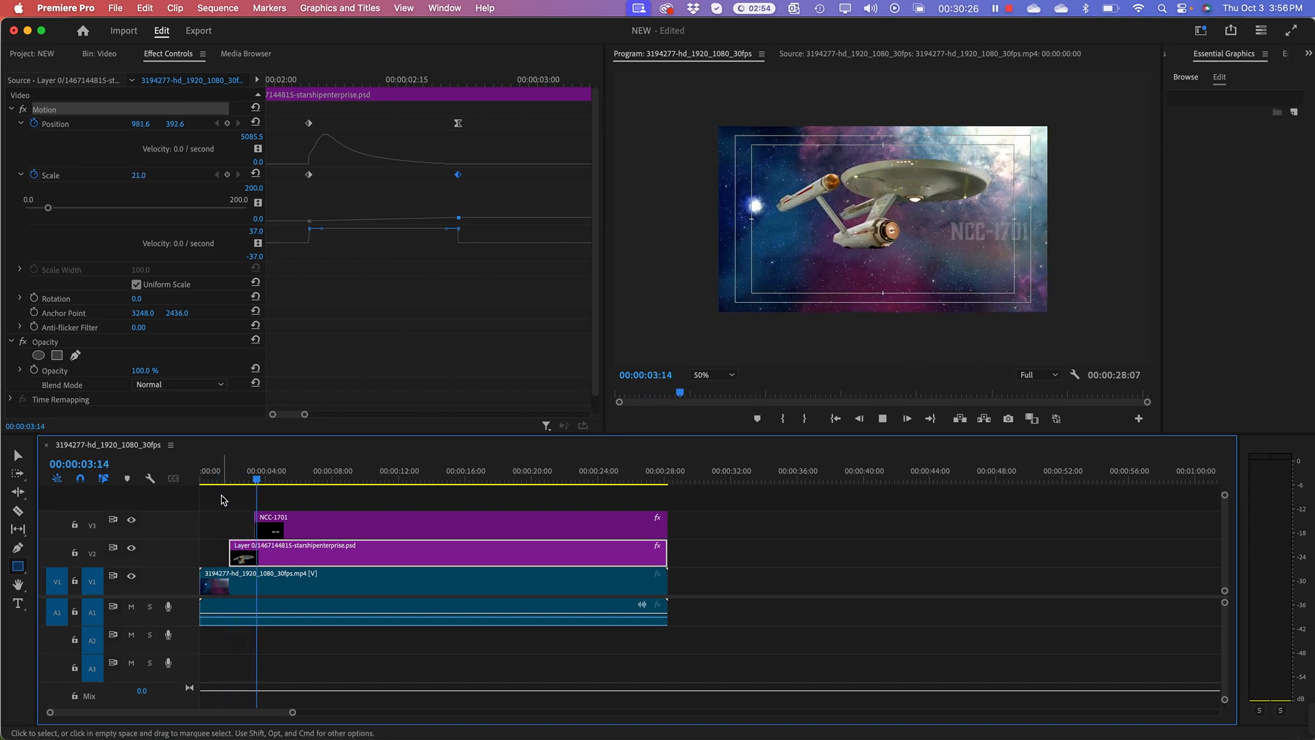
pyautogui.press('space')
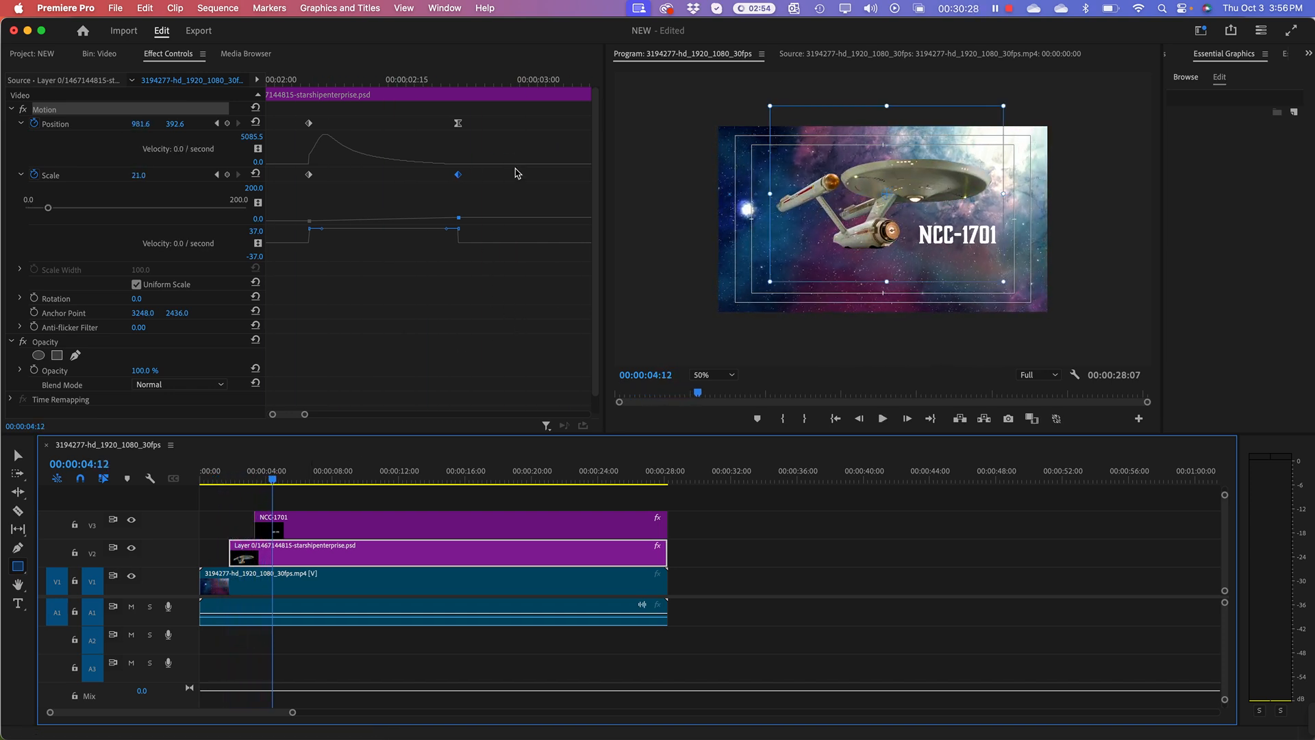
pyautogui.moveTo(272, 479); pyautogui.dragTo(212, 492)
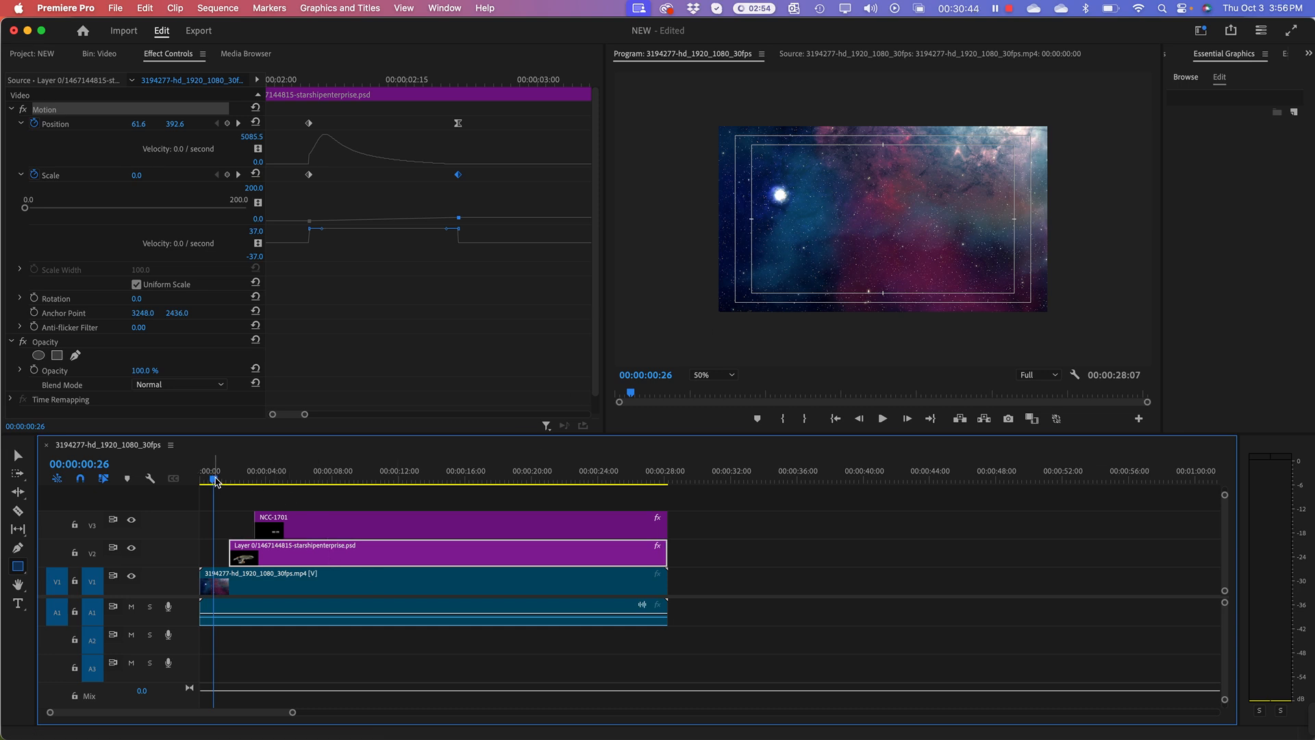
pyautogui.moveTo(215, 482); pyautogui.dragTo(238, 481)
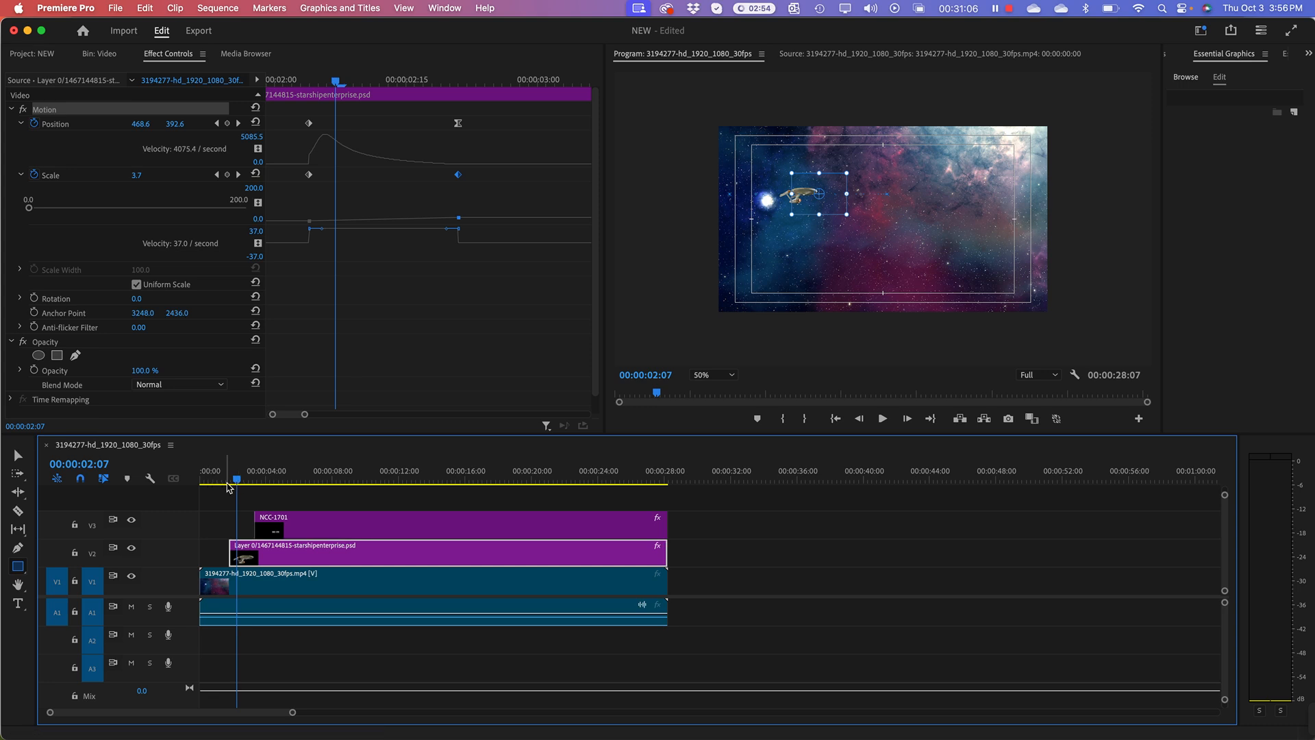
pyautogui.moveTo(238, 481); pyautogui.dragTo(249, 482)
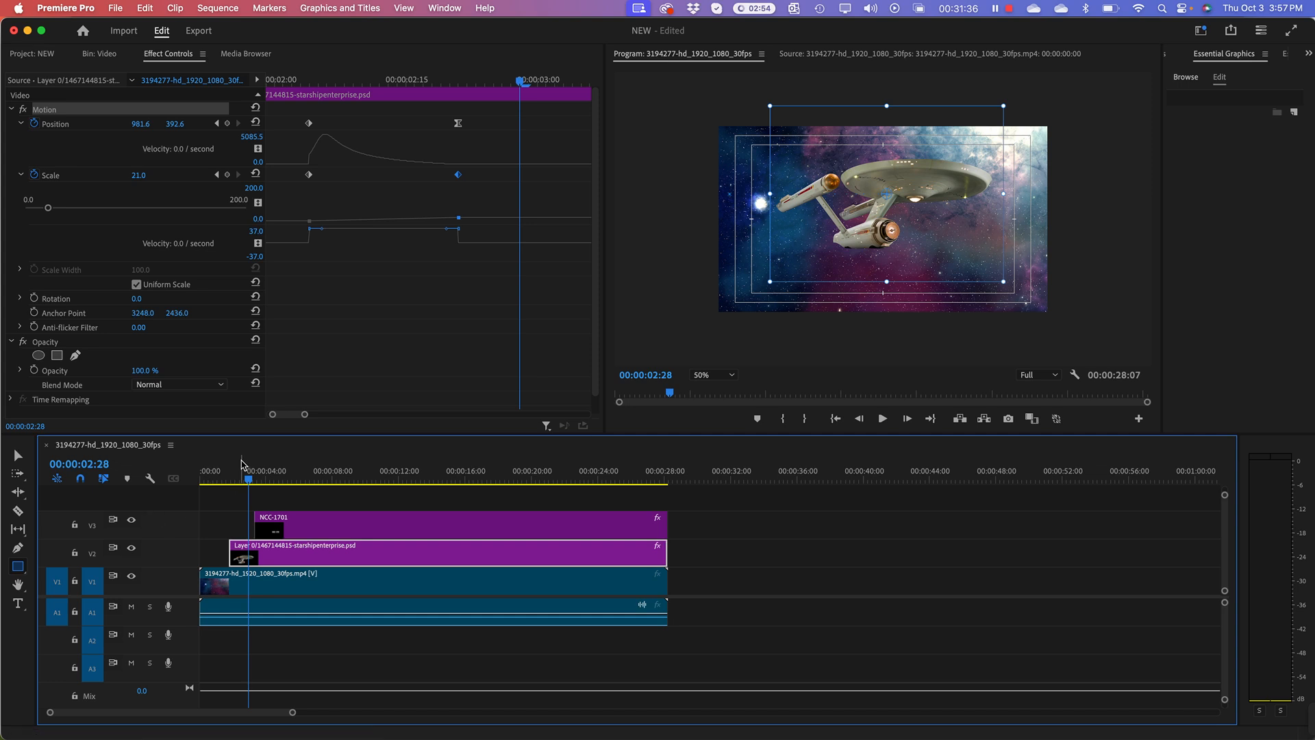
pyautogui.moveTo(249, 478); pyautogui.dragTo(222, 496)
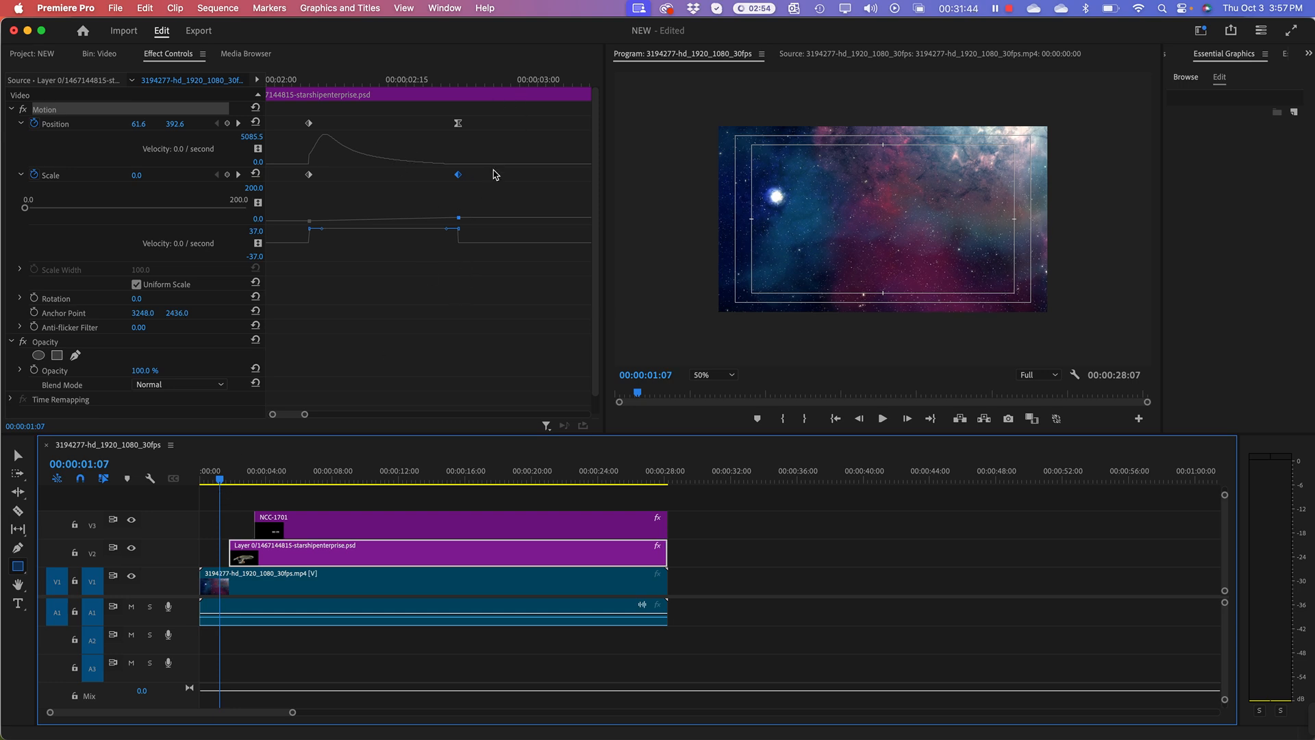
# Apply Ease In to the starship's ending Scale keyframe, lengthen its incoming velocity handle slightly, and play the result from the start.
pyautogui.rightClick(457, 176)
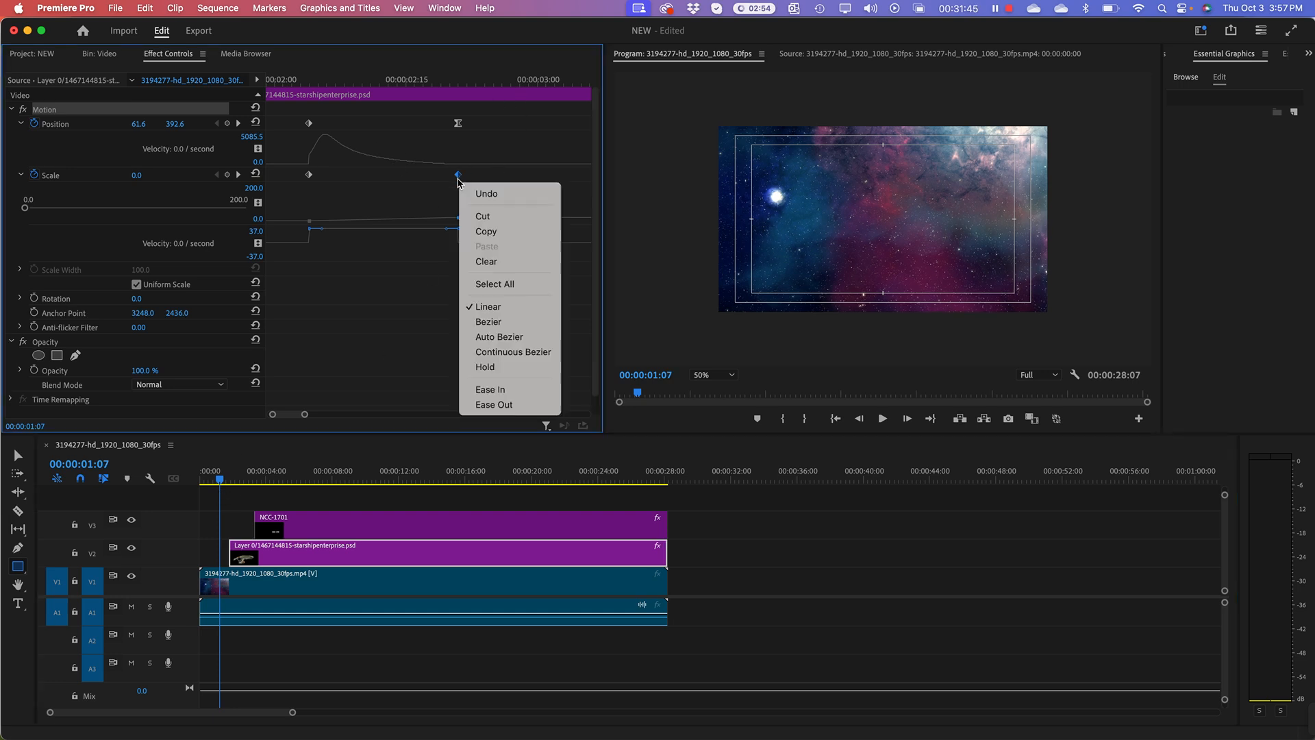
pyautogui.click(491, 389)
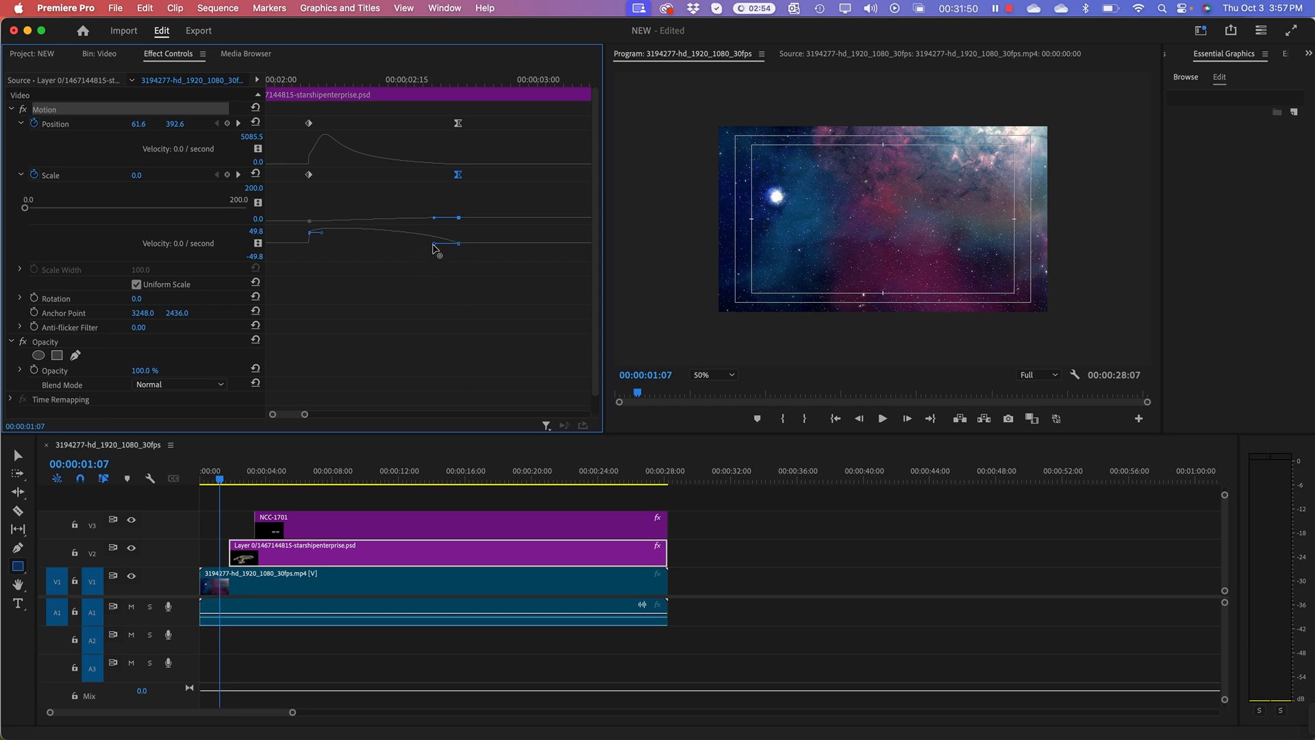
pyautogui.moveTo(433, 244); pyautogui.dragTo(411, 248)
pyautogui.moveTo(383, 477); pyautogui.dragTo(129, 474)
pyautogui.press('space')
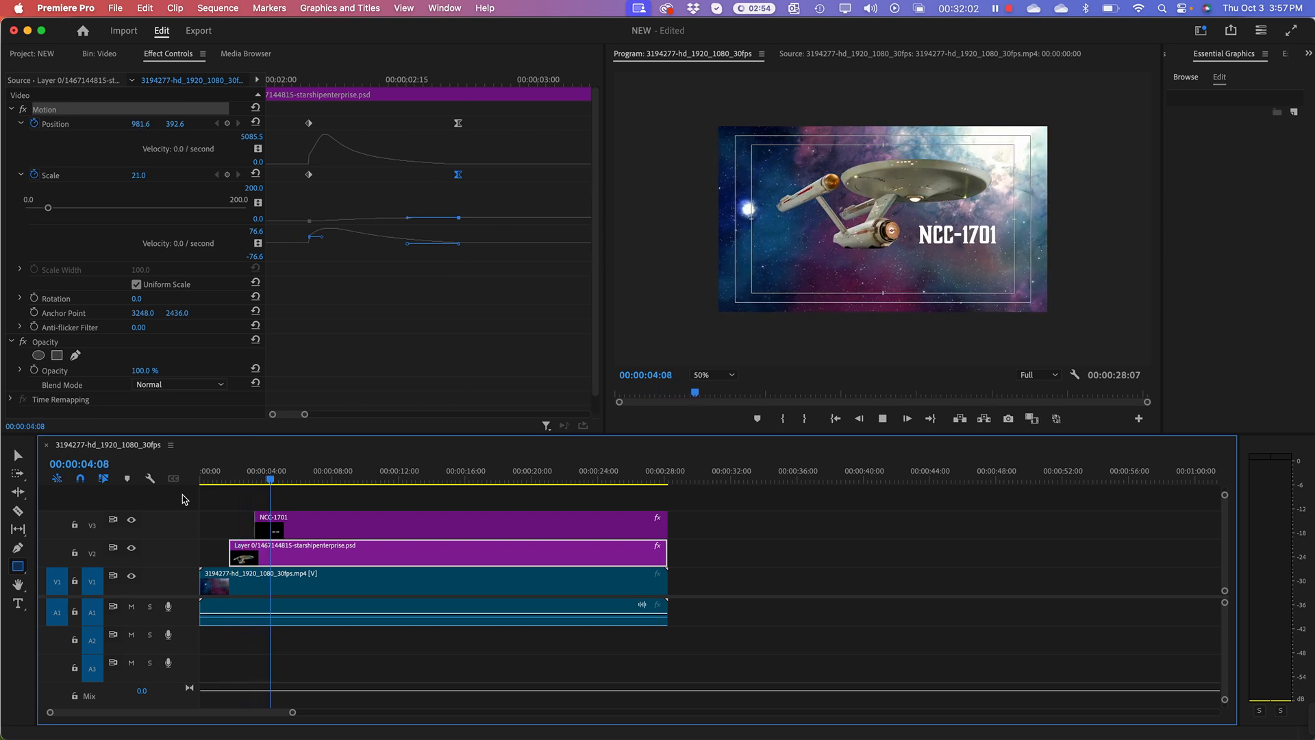
# Show a longer time range in the starship's keyframe view and play the sequence from the start to review the fly-in.
pyautogui.press('space')
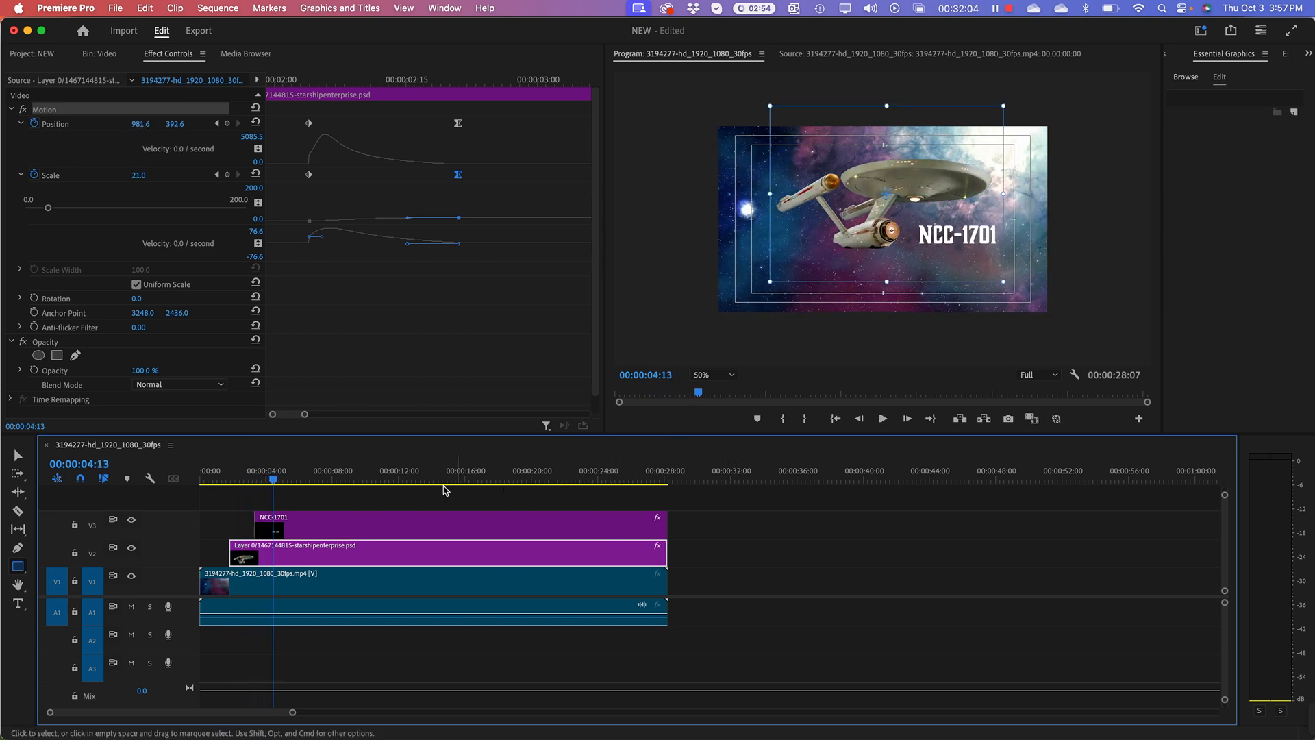
pyautogui.click(324, 480)
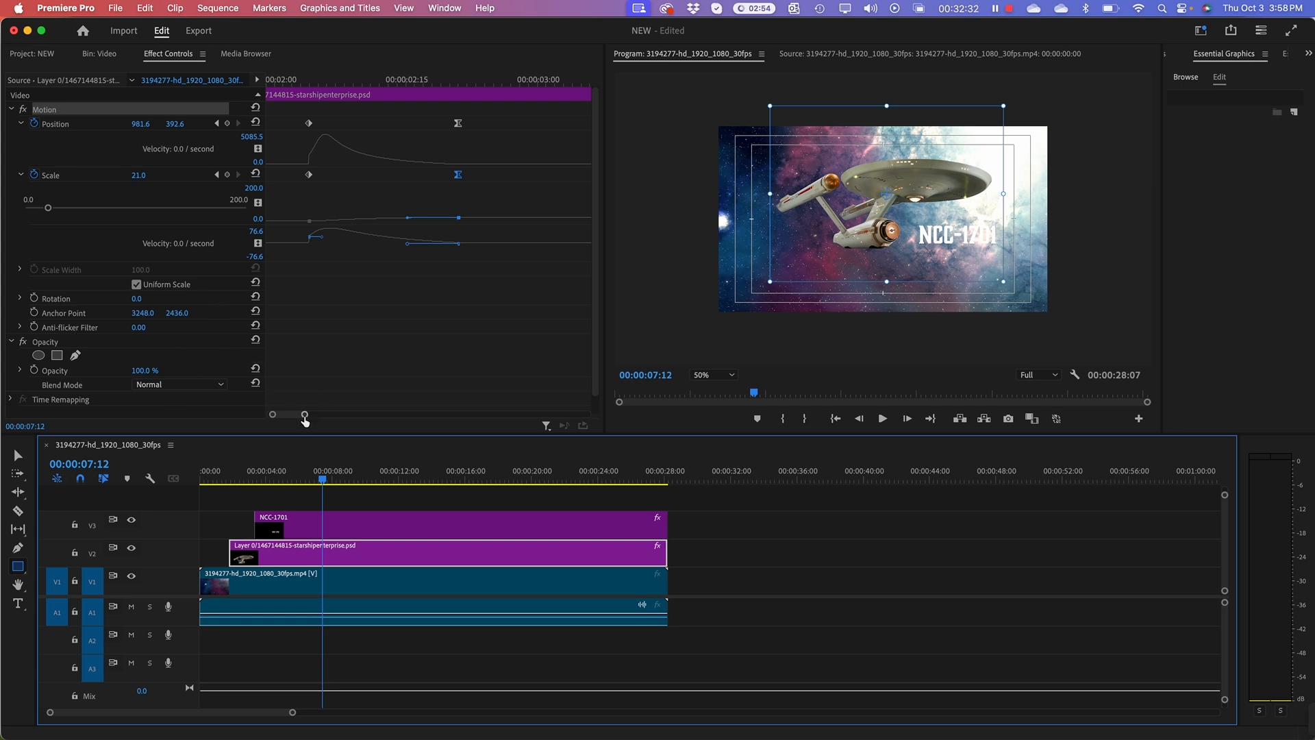
pyautogui.moveTo(275, 415); pyautogui.dragTo(335, 421)
pyautogui.moveTo(274, 480); pyautogui.dragTo(195, 488)
pyautogui.press('space')
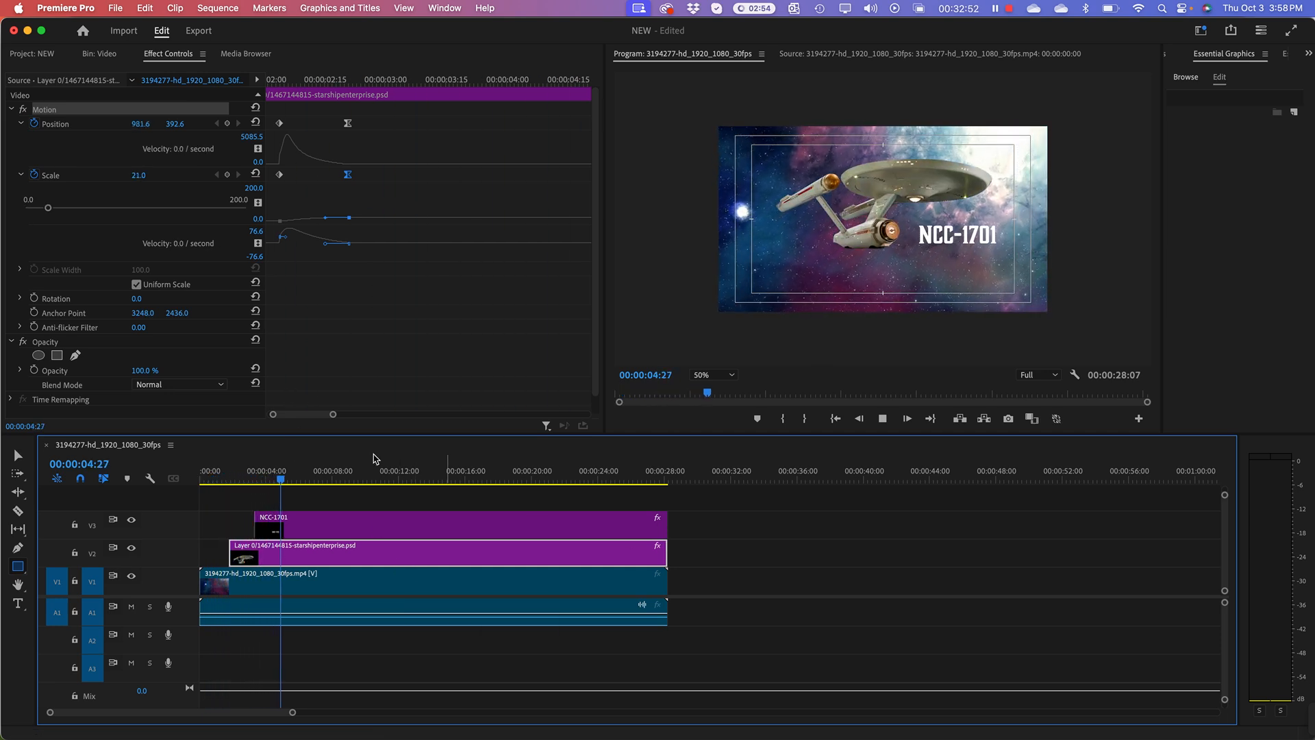
pyautogui.press('space')
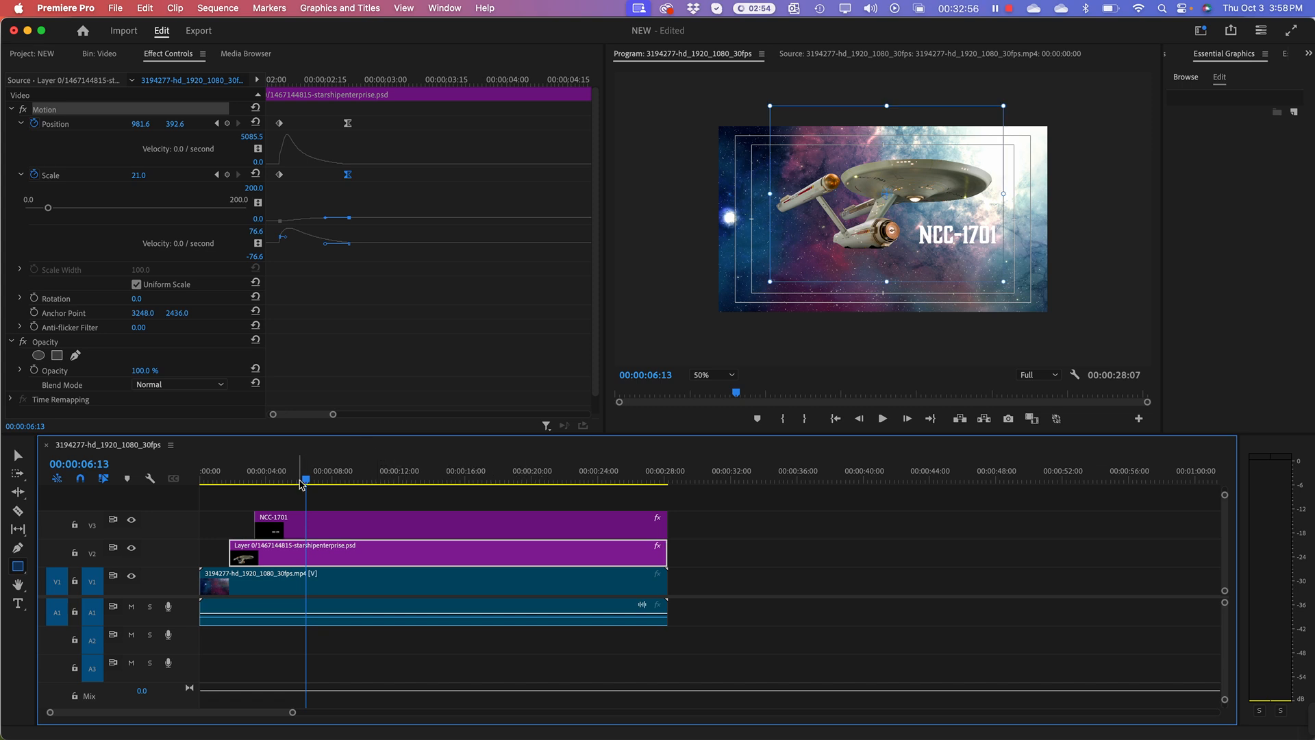
pyautogui.moveTo(307, 483); pyautogui.dragTo(236, 485)
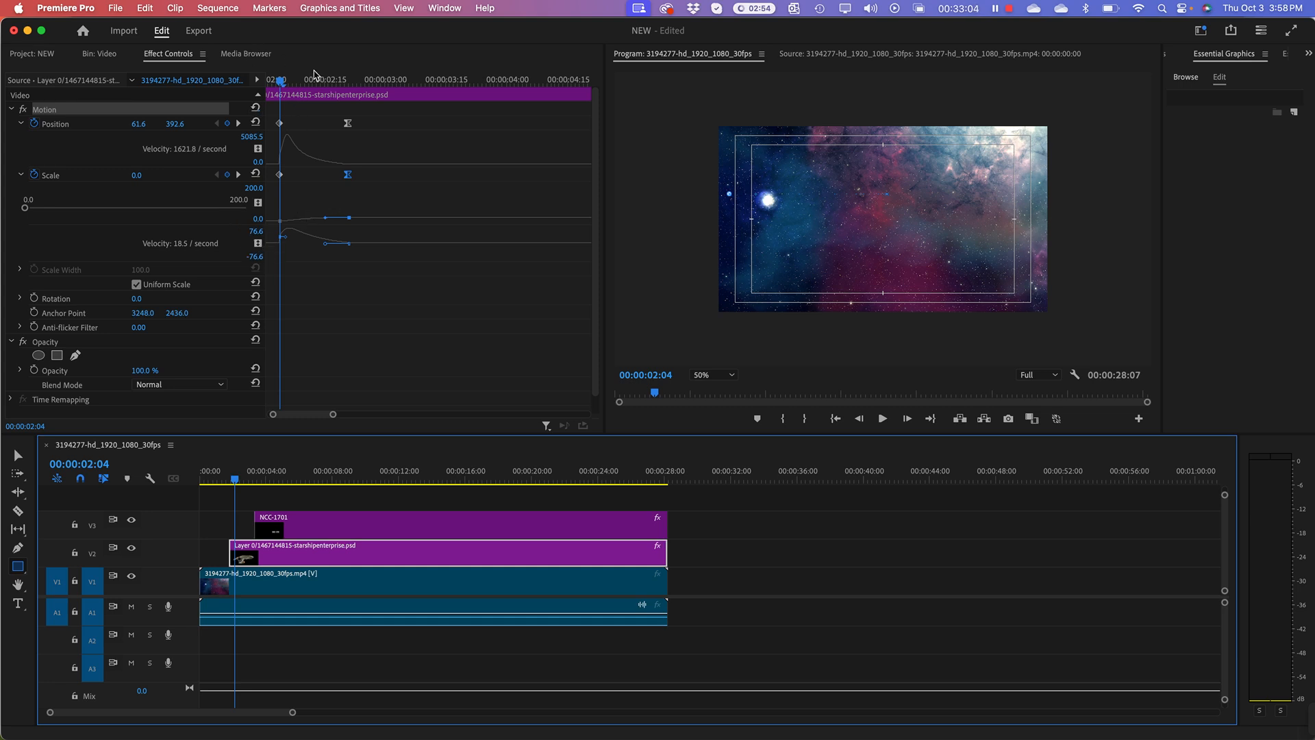
pyautogui.click(35, 176)
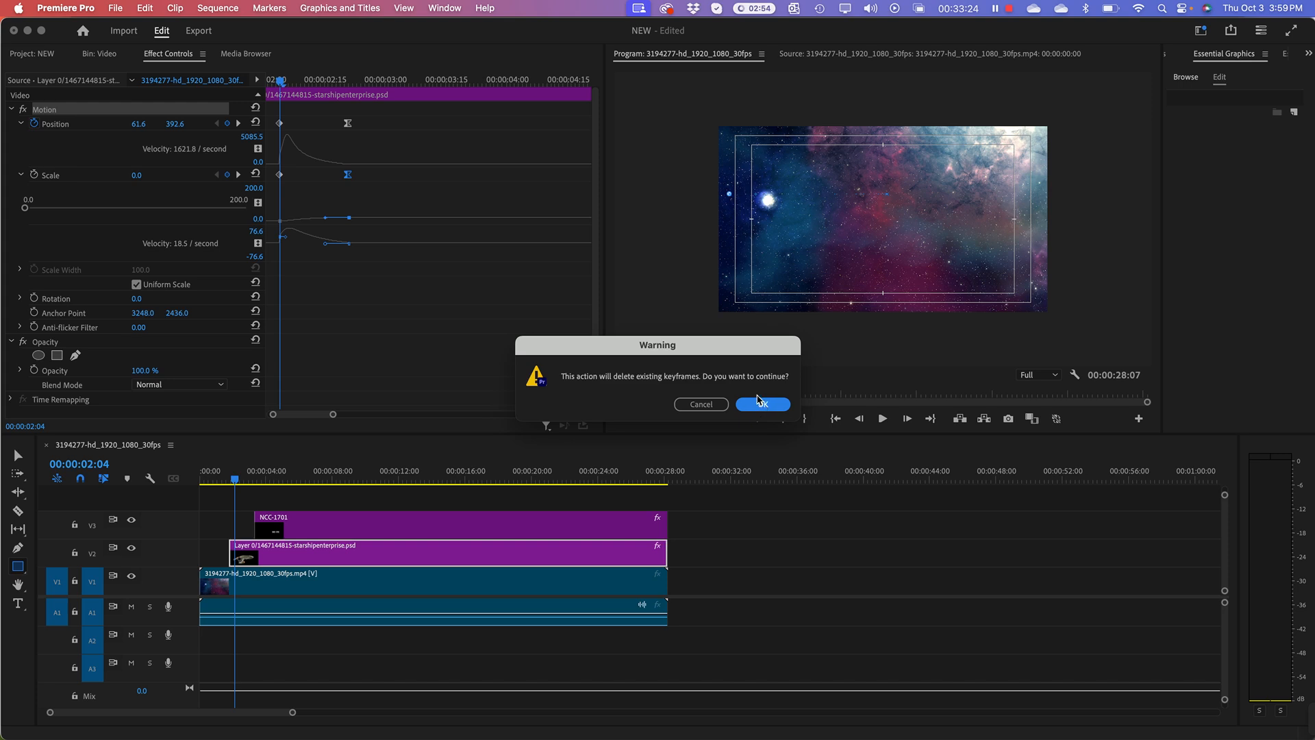
pyautogui.click(700, 404)
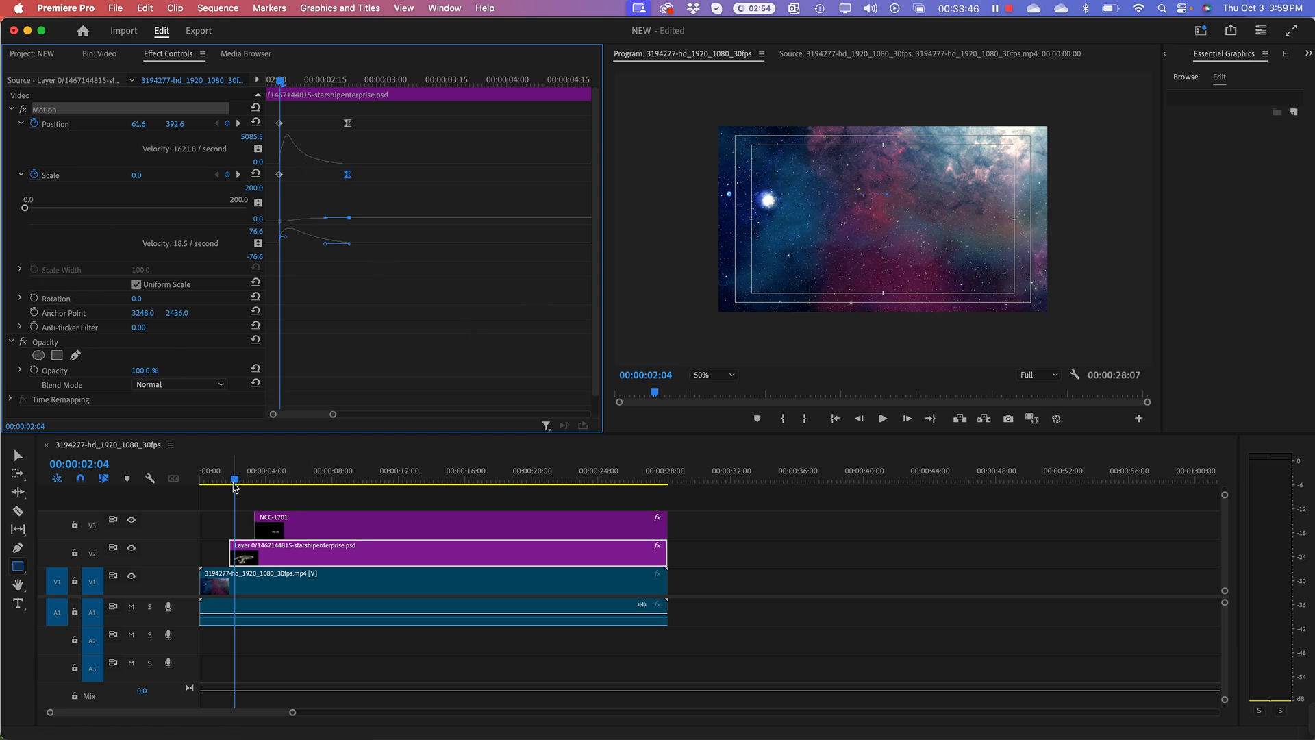
# Go to 00:00:04:03, enlarge the Program monitor, and set its magnification to 100%.
pyautogui.moveTo(235, 486); pyautogui.dragTo(267, 487)
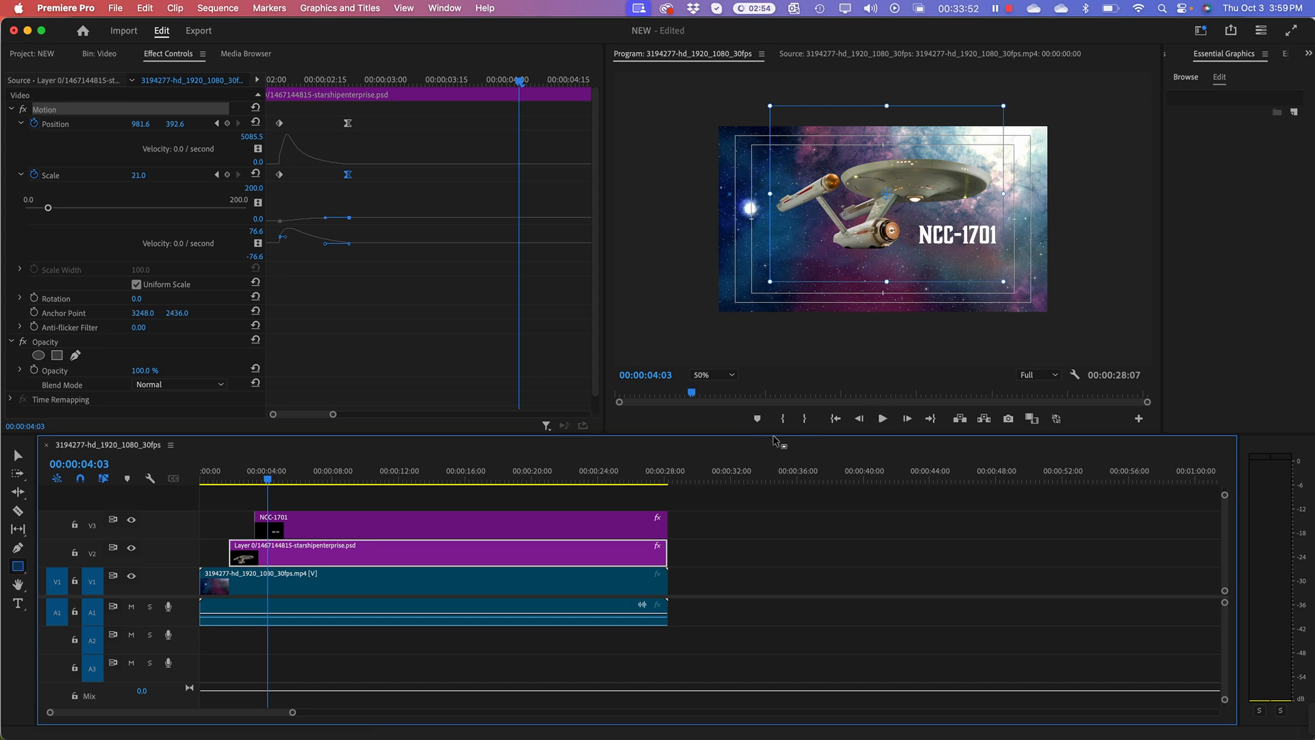
pyautogui.moveTo(776, 433); pyautogui.dragTo(776, 613)
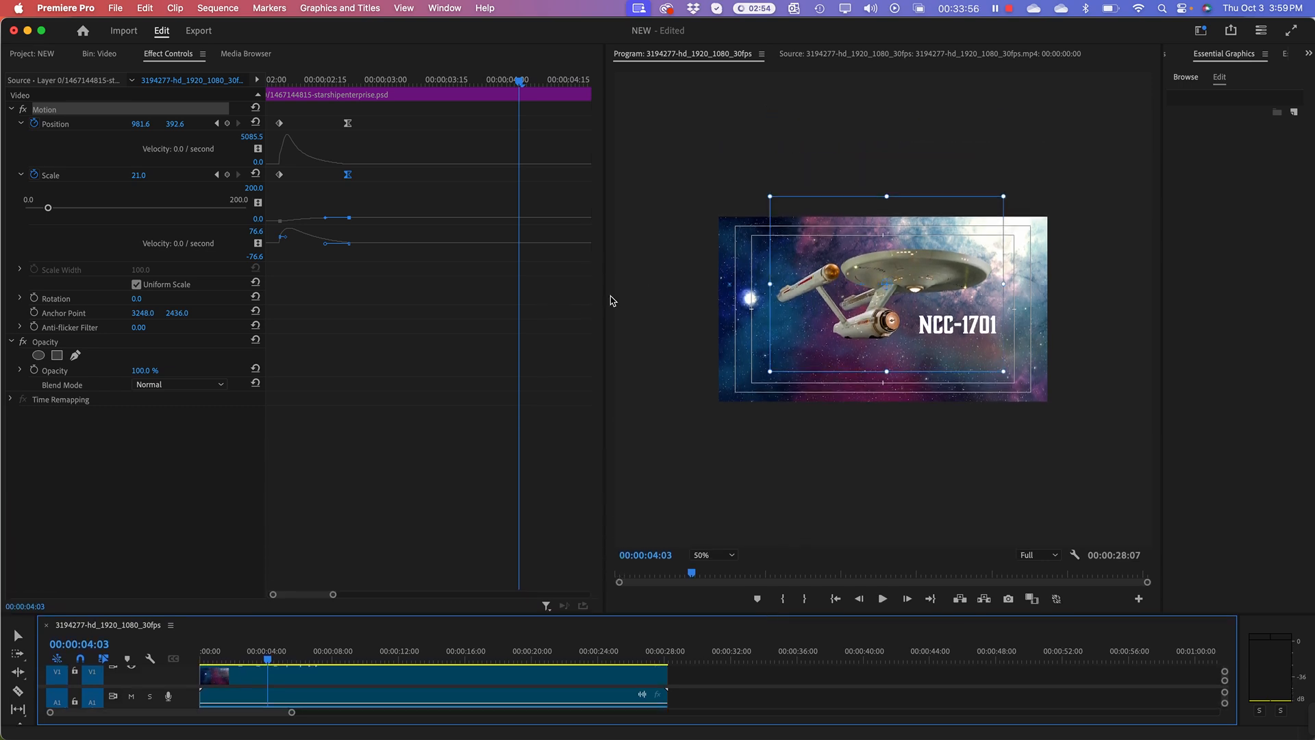
pyautogui.moveTo(606, 298); pyautogui.dragTo(419, 300)
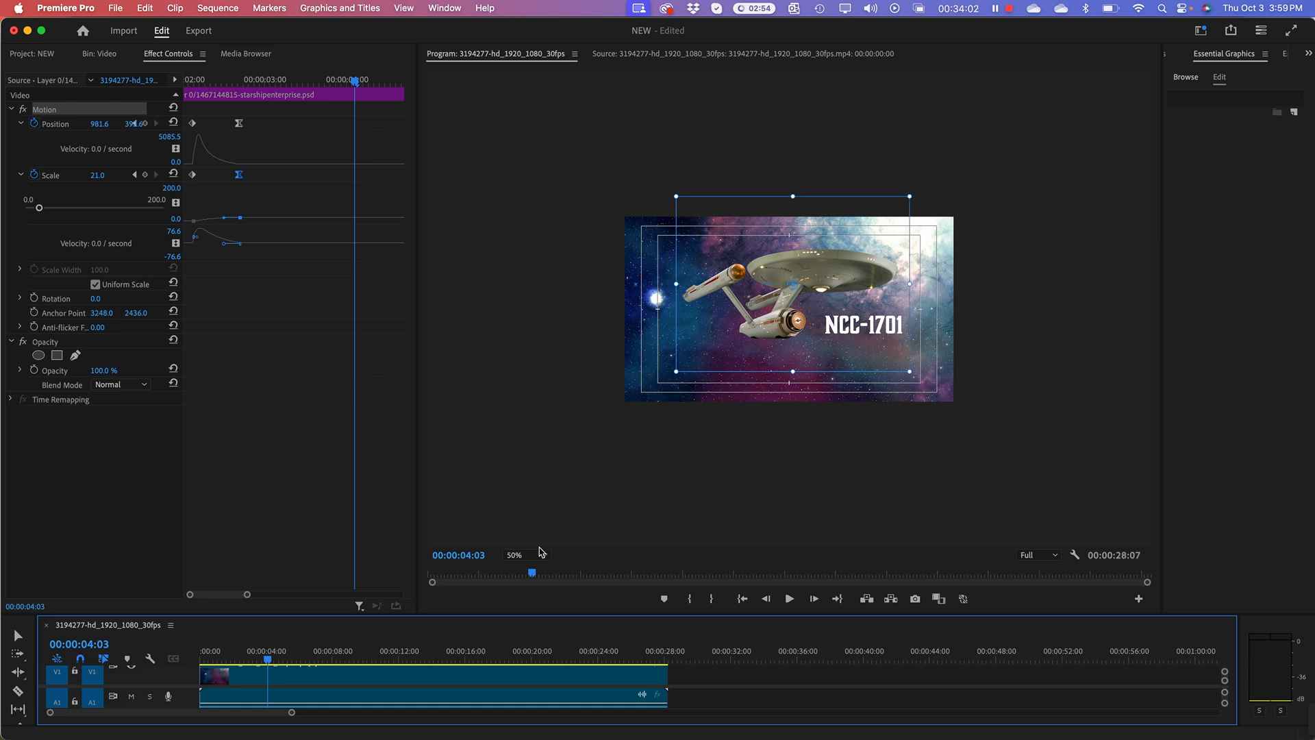
pyautogui.click(545, 556)
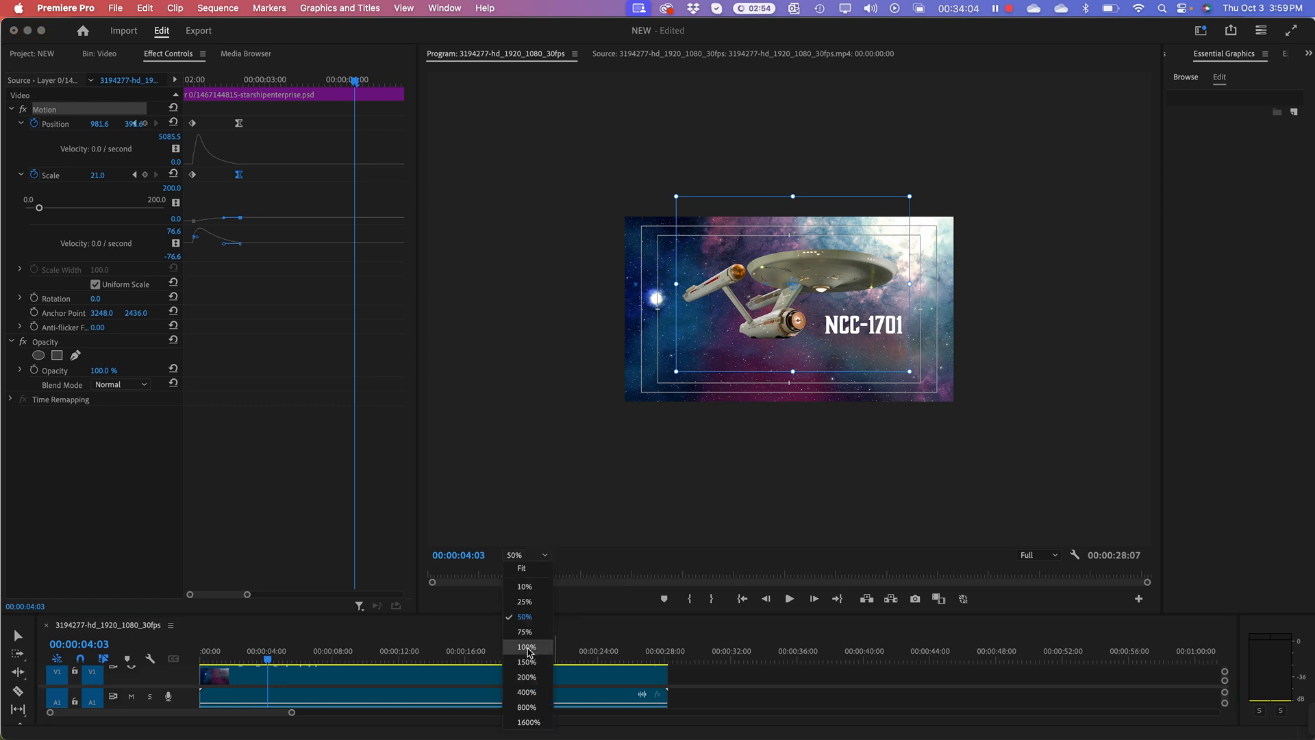
pyautogui.click(528, 648)
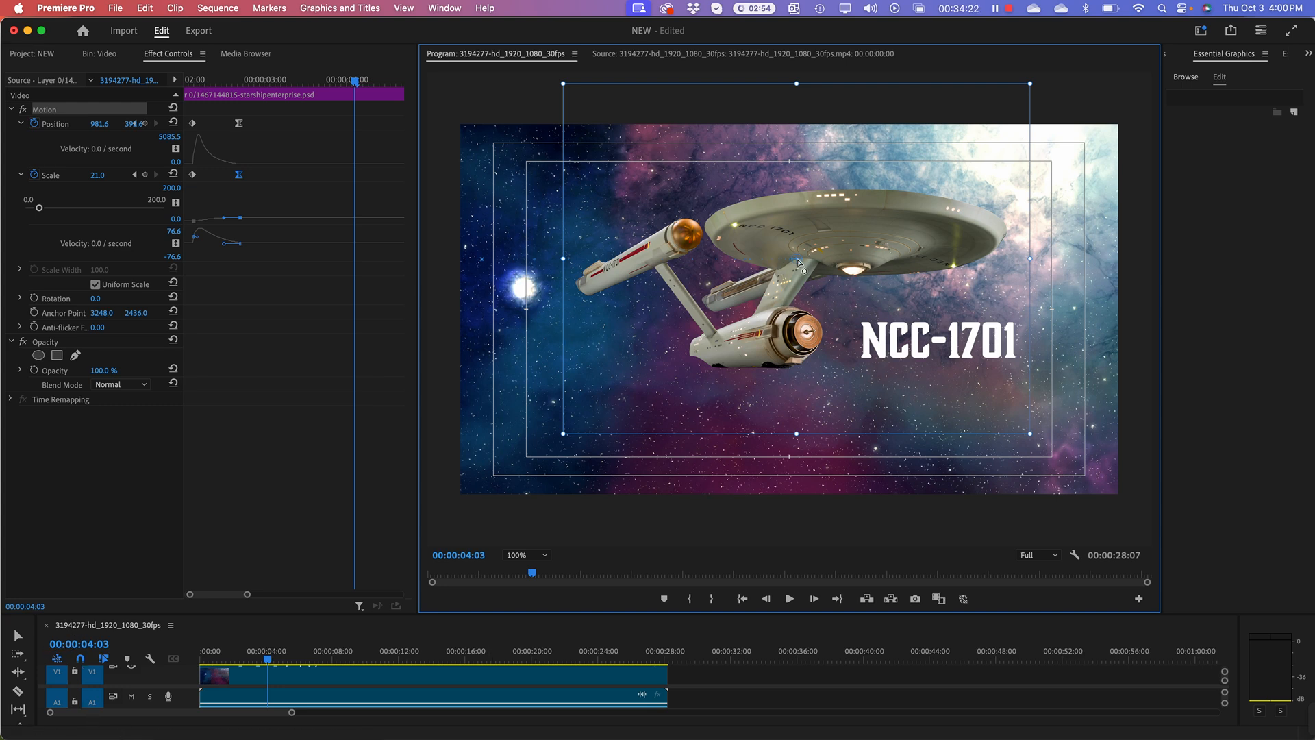
# Move the starship's anchor point from its centre to the rear of the upper-left engine nacelle.
pyautogui.moveTo(795, 259); pyautogui.dragTo(590, 273)
pyautogui.press('super+z')
pyautogui.moveTo(800, 262); pyautogui.dragTo(585, 288)
# Try scaling the starship up to 24 around its relocated anchor point, and undo the scale change.
pyautogui.click(49, 178)
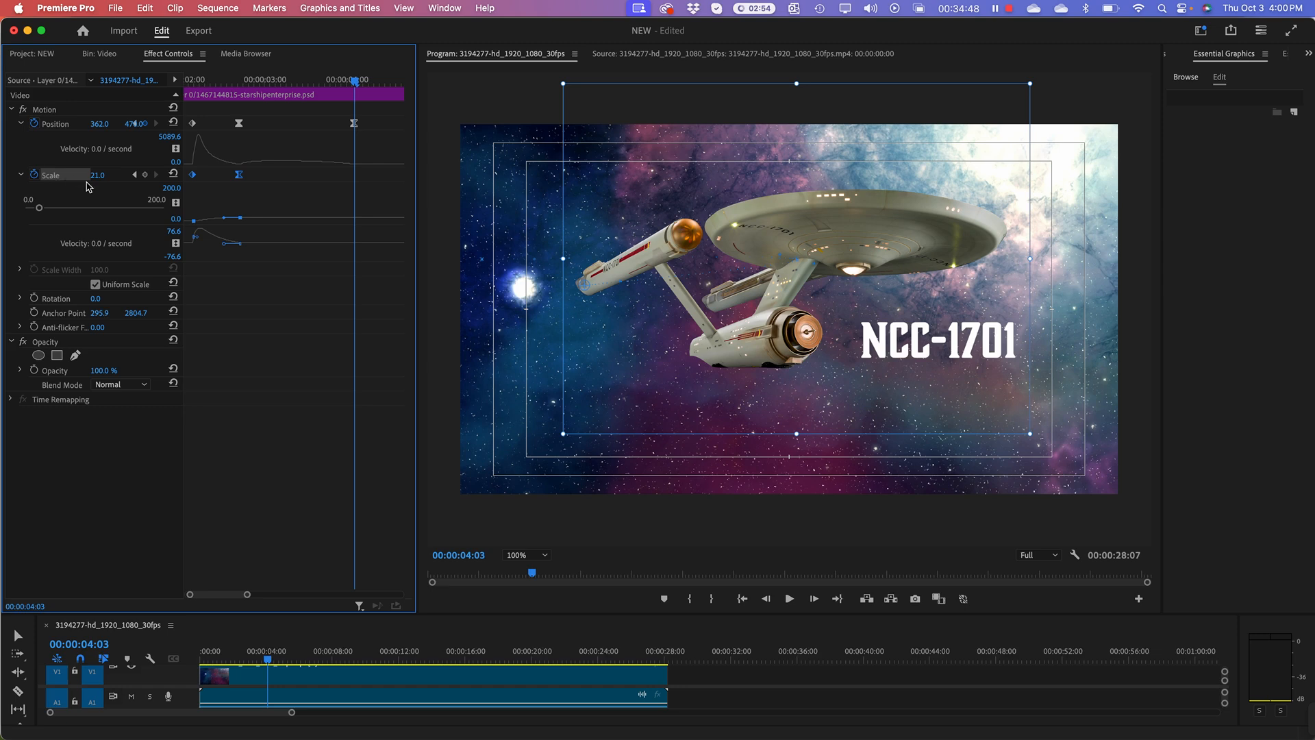
pyautogui.moveTo(98, 175); pyautogui.dragTo(100, 175)
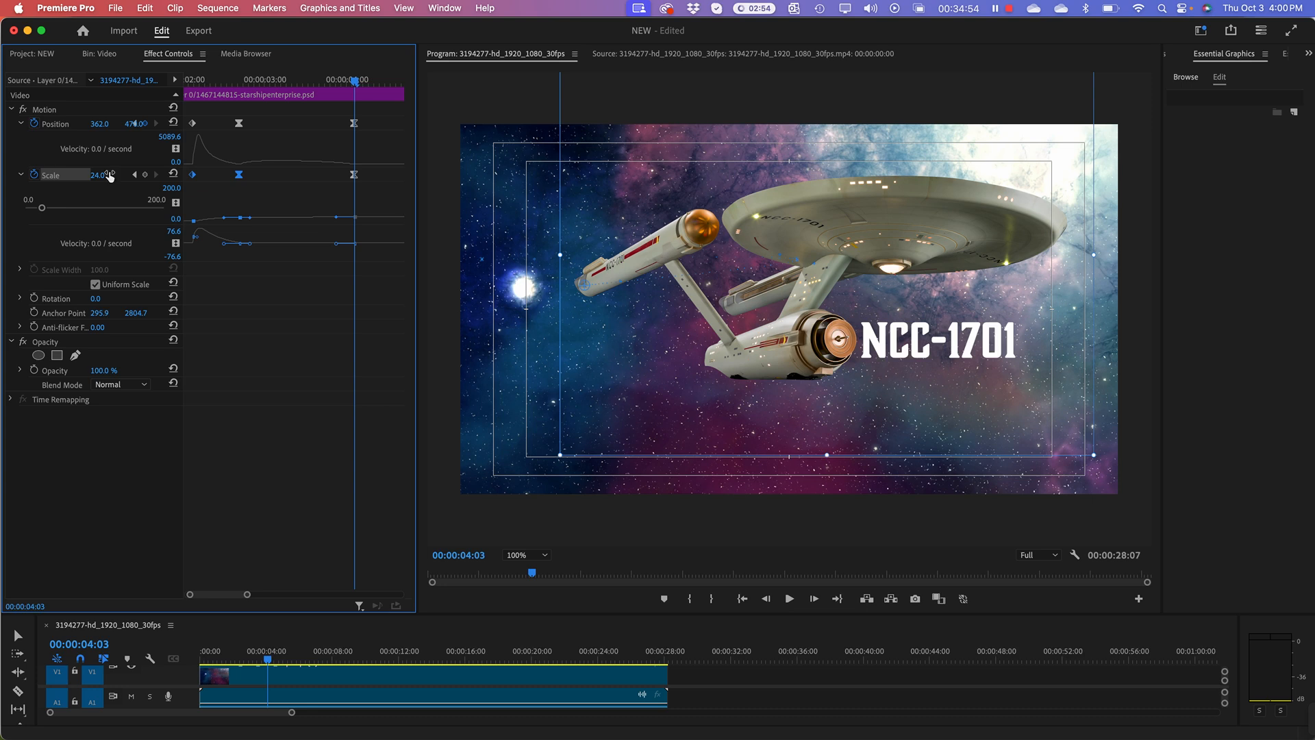
pyautogui.hotkey('ctrl', 'z')
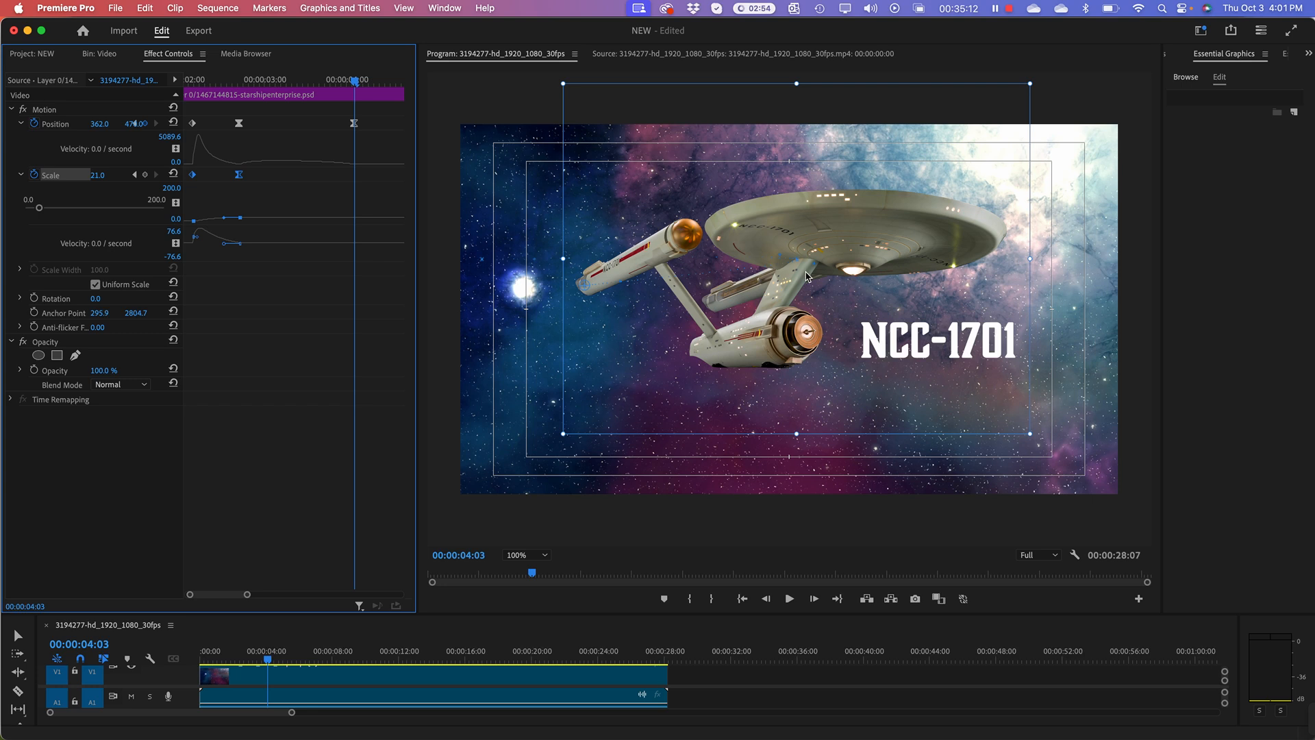
pyautogui.rightClick(809, 223)
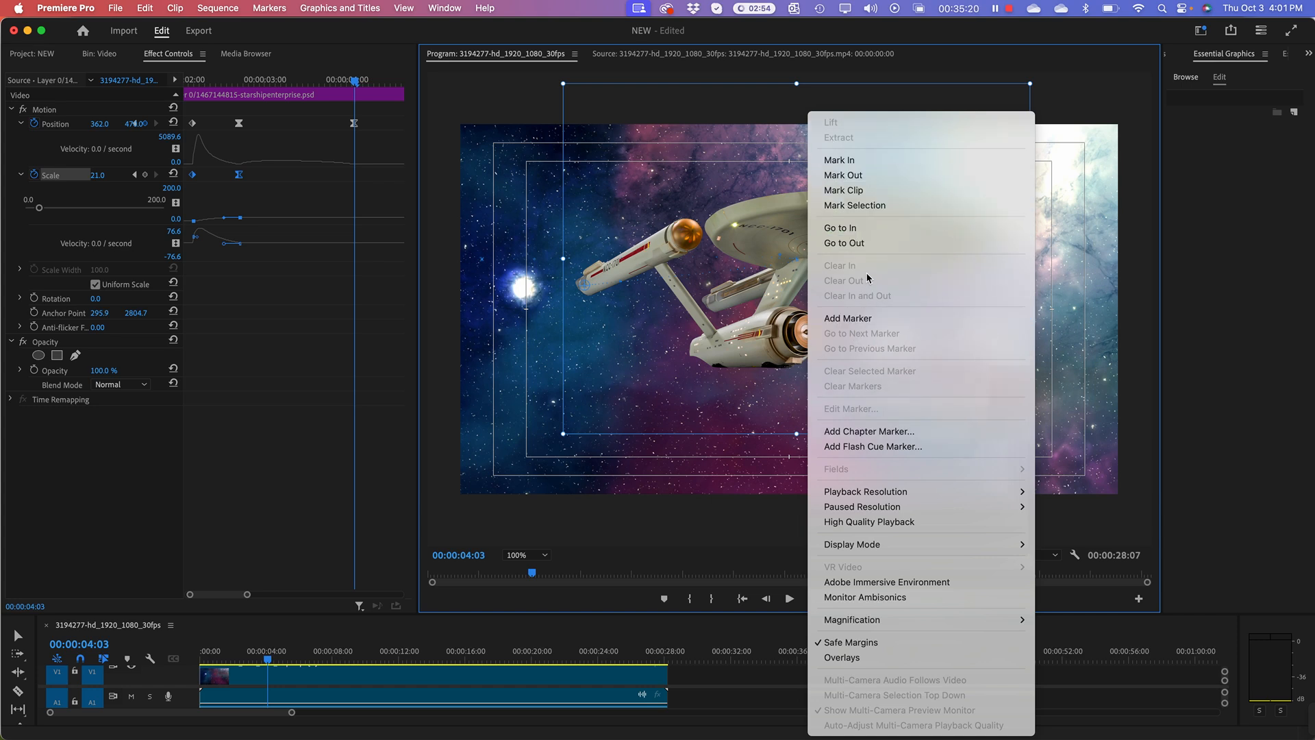
pyautogui.click(288, 450)
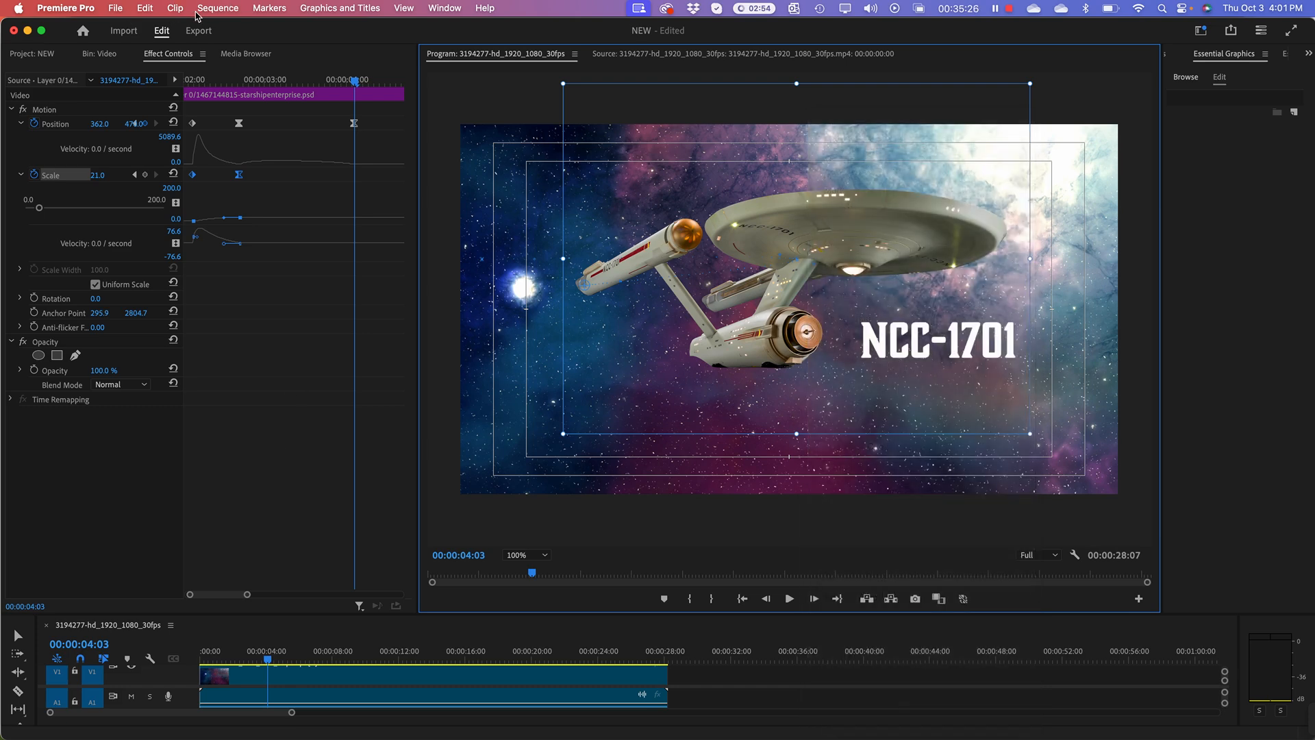
pyautogui.click(144, 9)
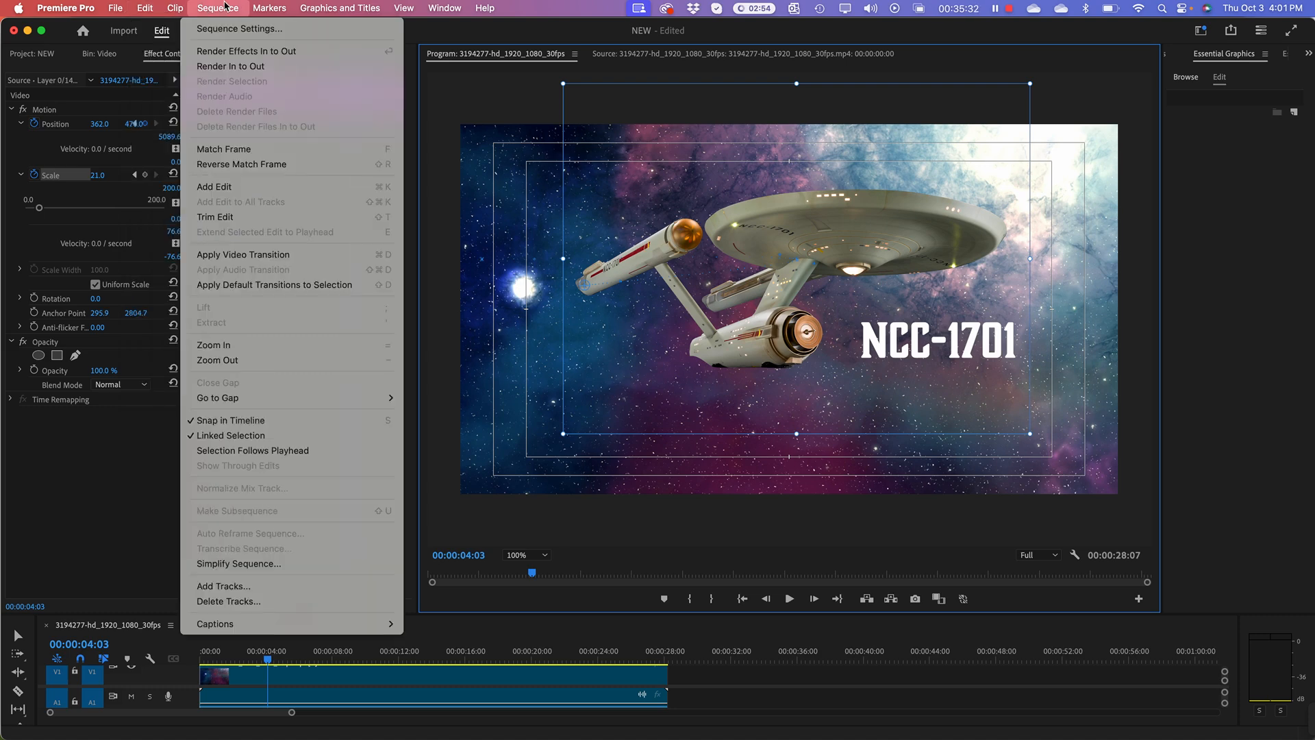
pyautogui.moveTo(253, 5)
pyautogui.moveTo(309, 6)
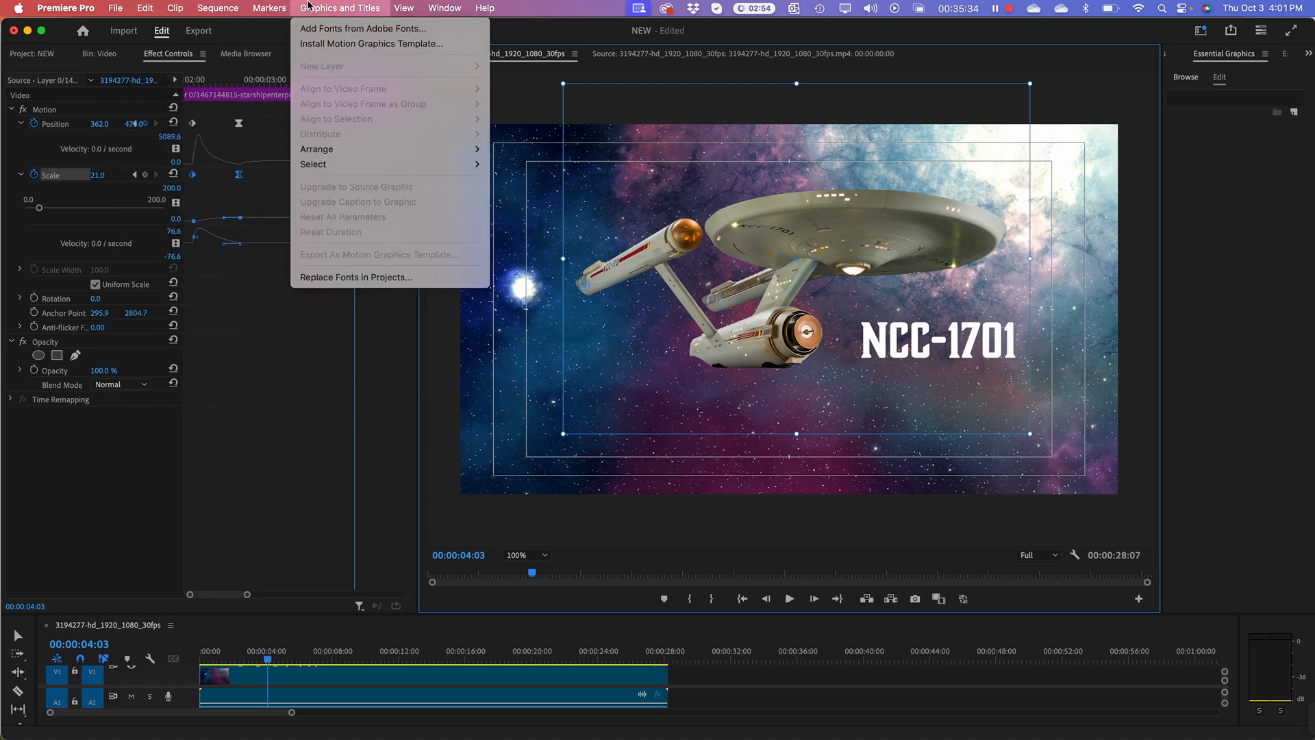
pyautogui.moveTo(351, 152)
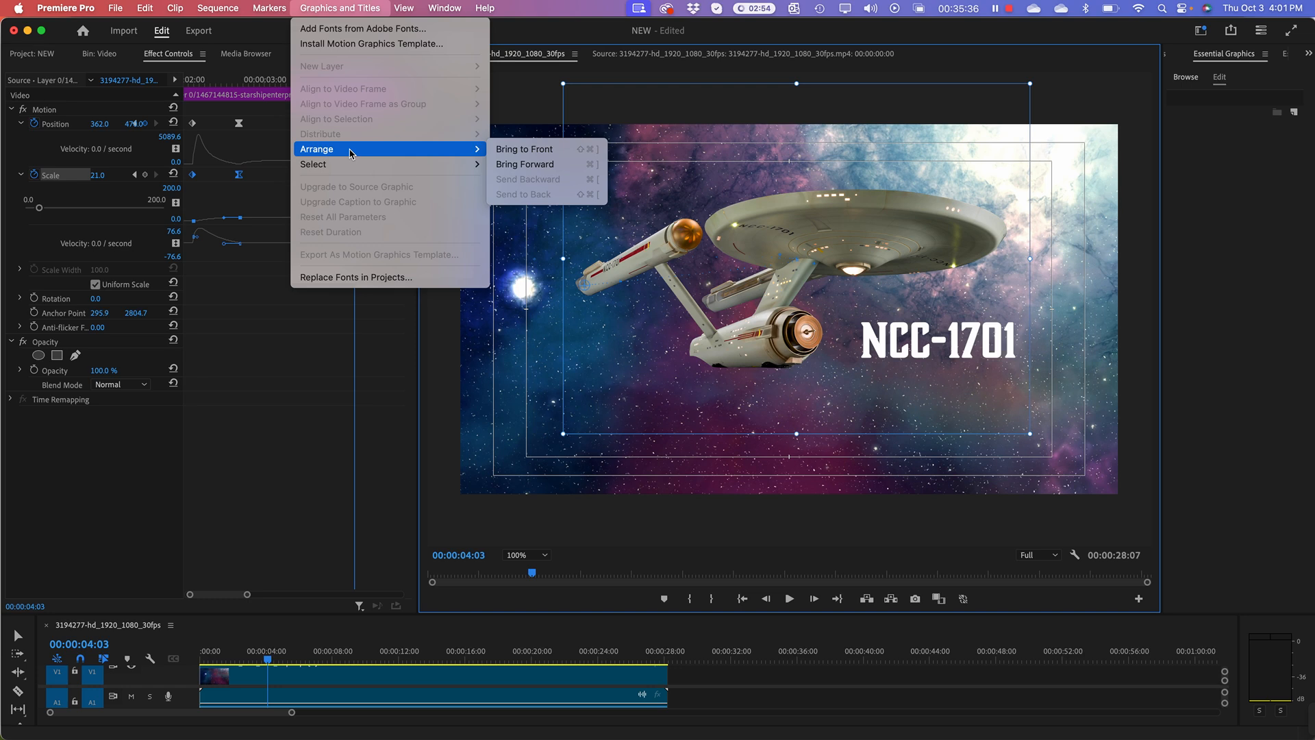
pyautogui.moveTo(404, 5)
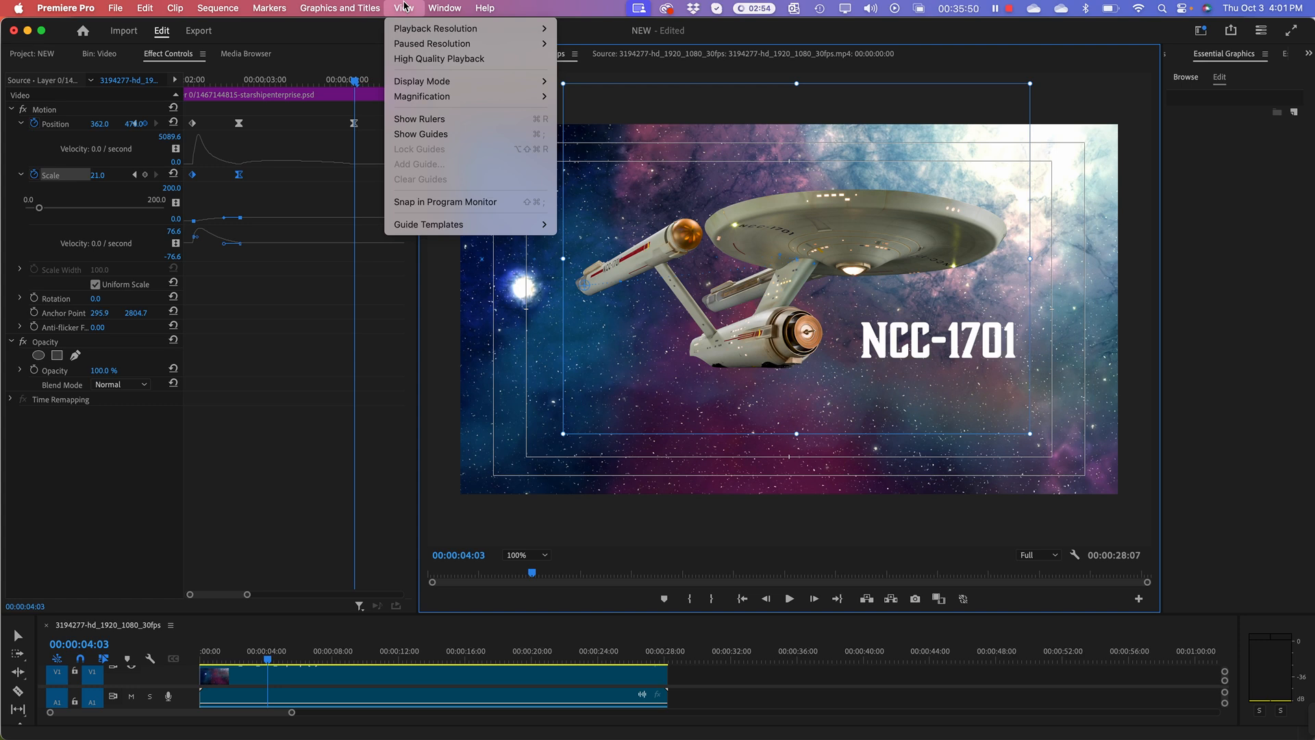
pyautogui.click(404, 6)
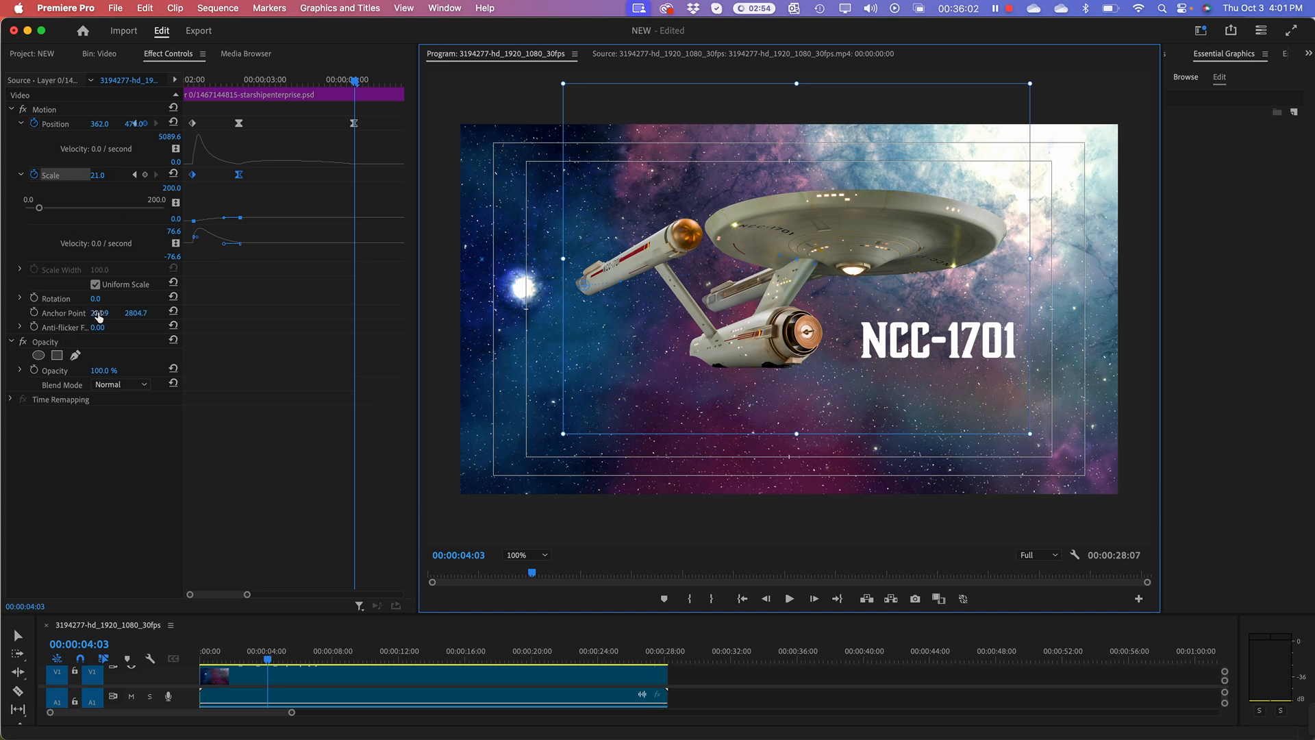
# Set the starship's horizontal Anchor Point value to 378.9 and deselect its keyframes.
pyautogui.moveTo(100, 313)
pyautogui.mouseDown()
pyautogui.moveTo(79, 313)
pyautogui.moveTo(118, 313)
pyautogui.moveTo(102, 313)
pyautogui.mouseUp()
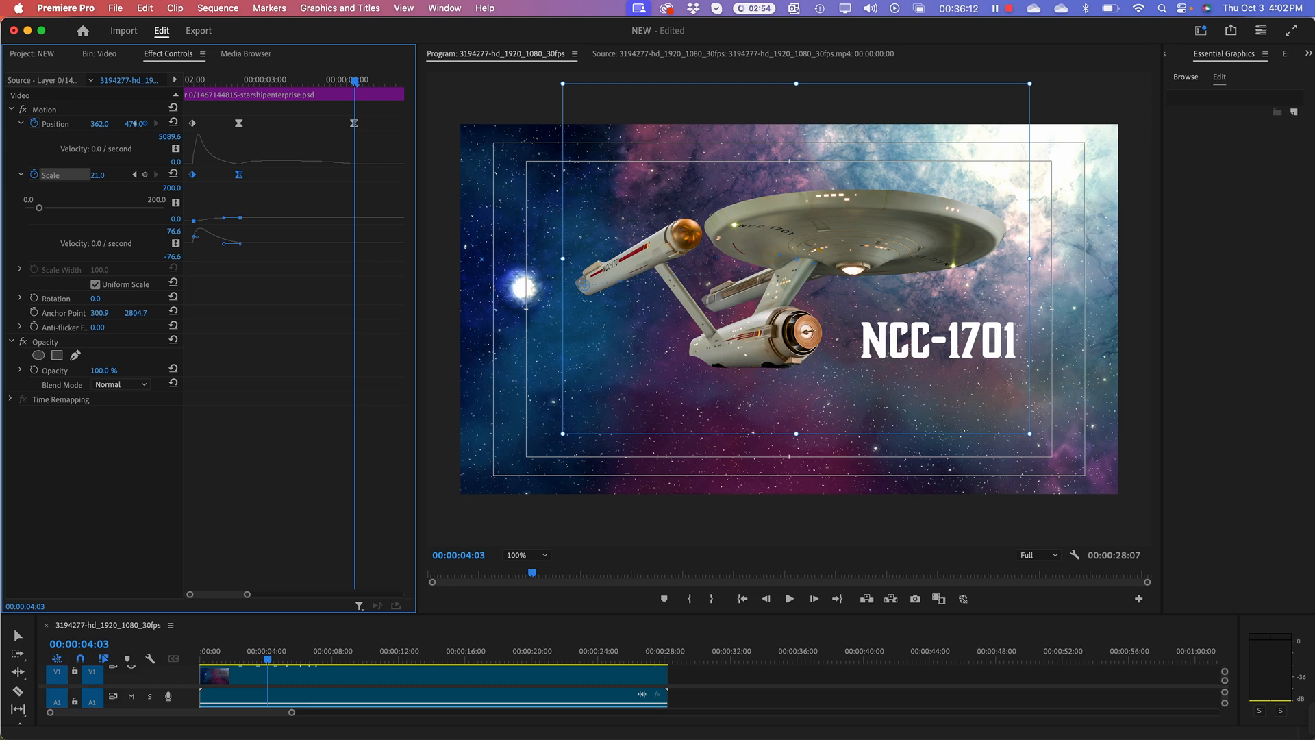
pyautogui.moveTo(99, 313)
pyautogui.mouseDown()
pyautogui.moveTo(173, 314)
pyautogui.moveTo(107, 313)
pyautogui.mouseUp()
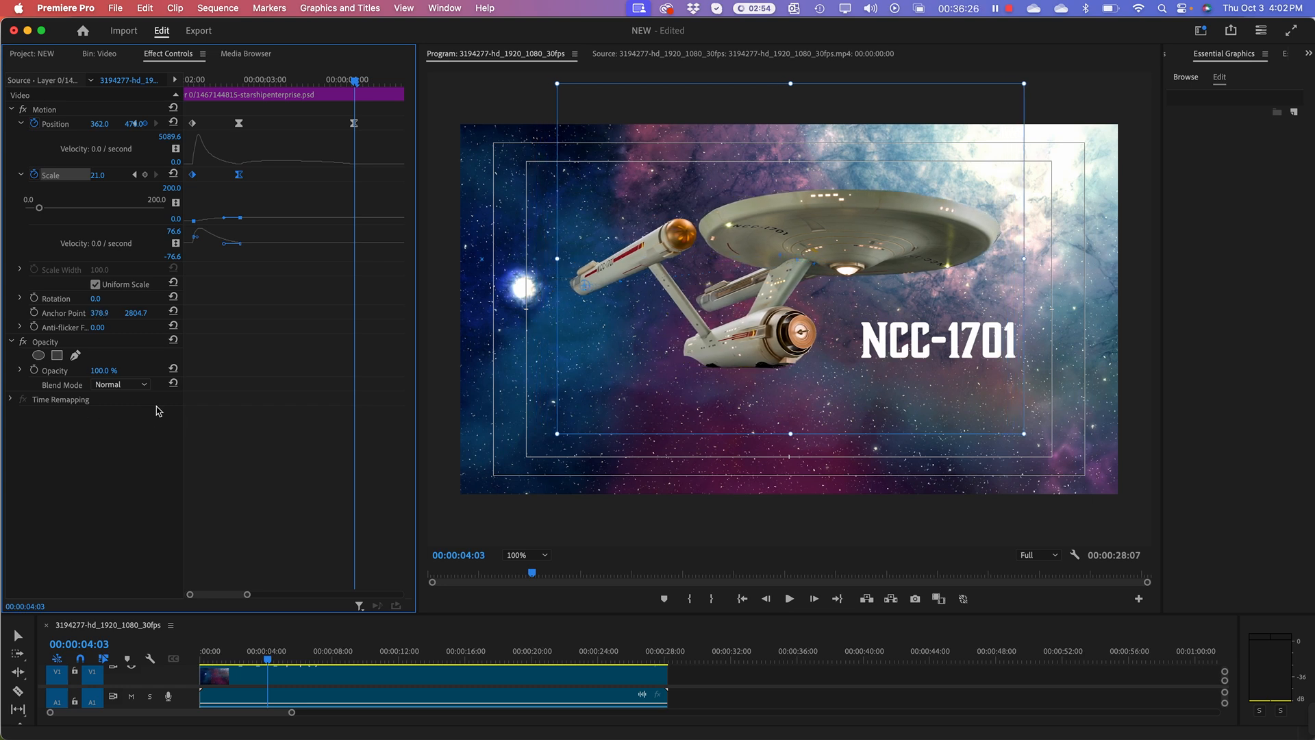
pyautogui.click(82, 503)
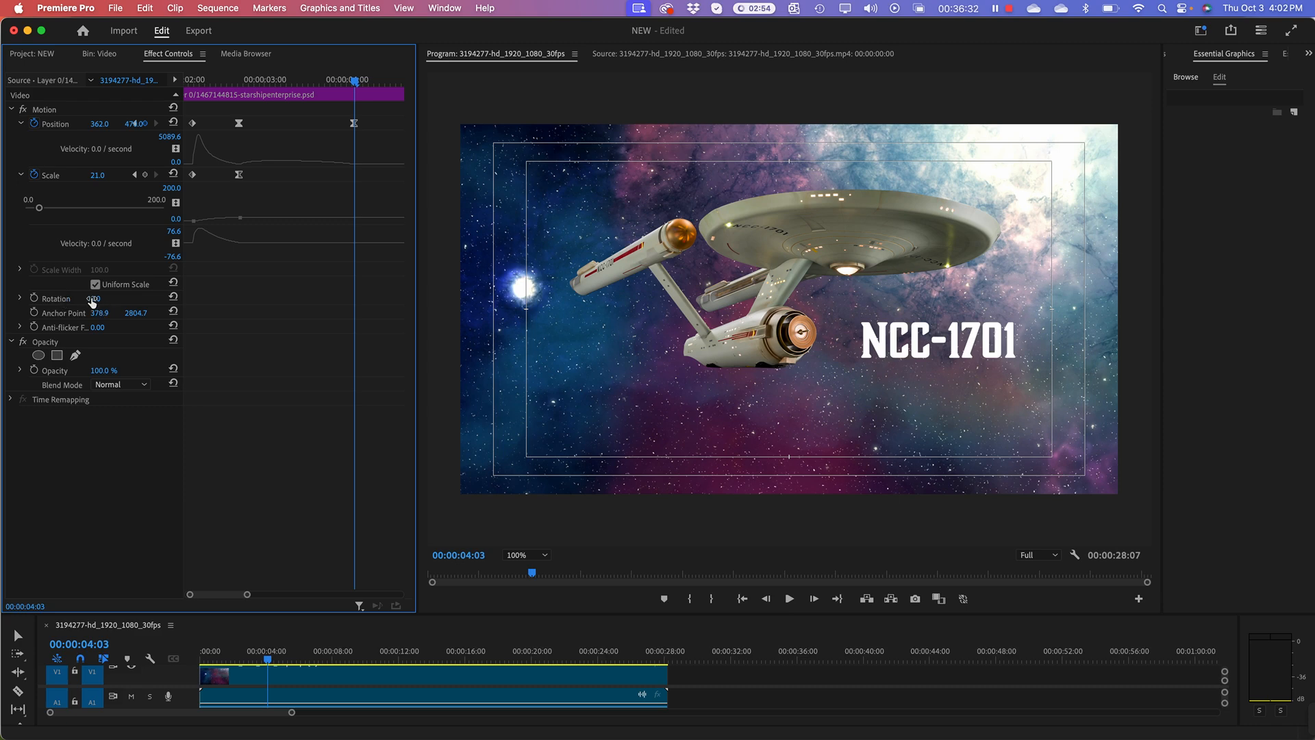
# Try rotating the starship to 51.0° around its anchor point, and undo the rotation.
pyautogui.moveTo(96, 299); pyautogui.dragTo(134, 299)
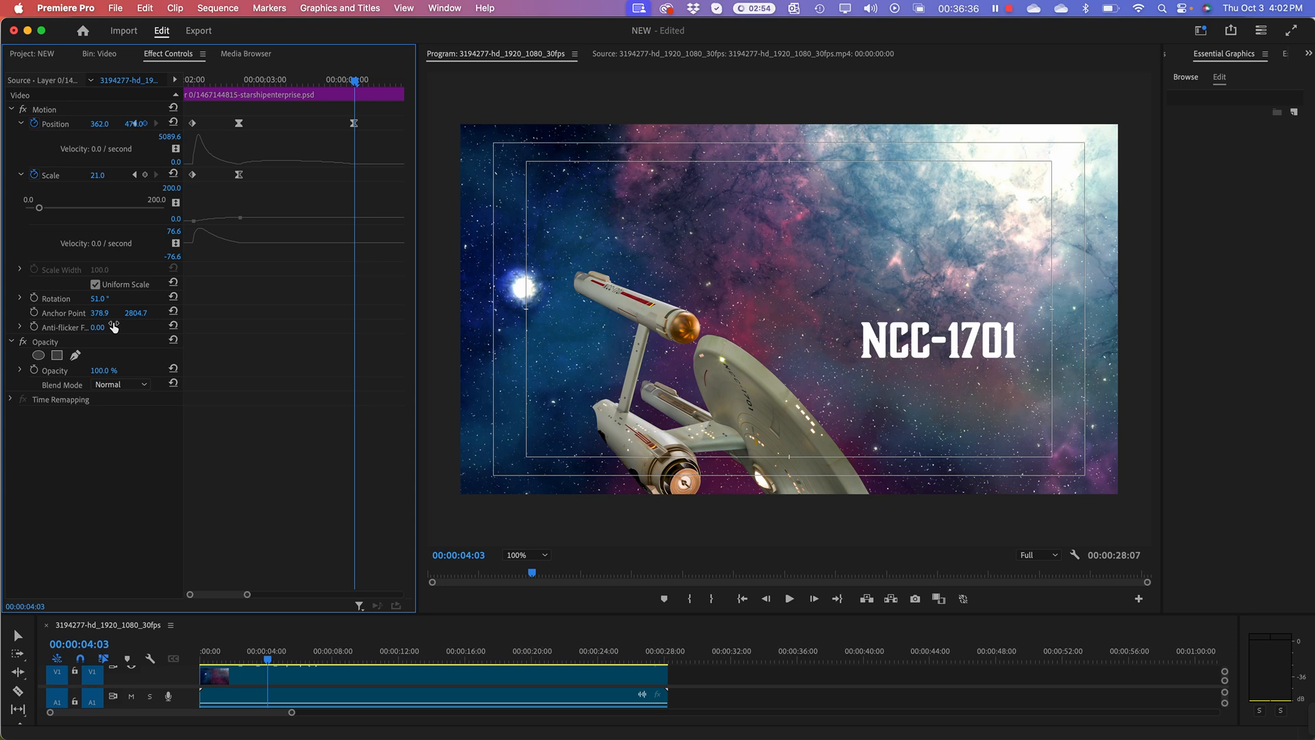
pyautogui.press('super+z')
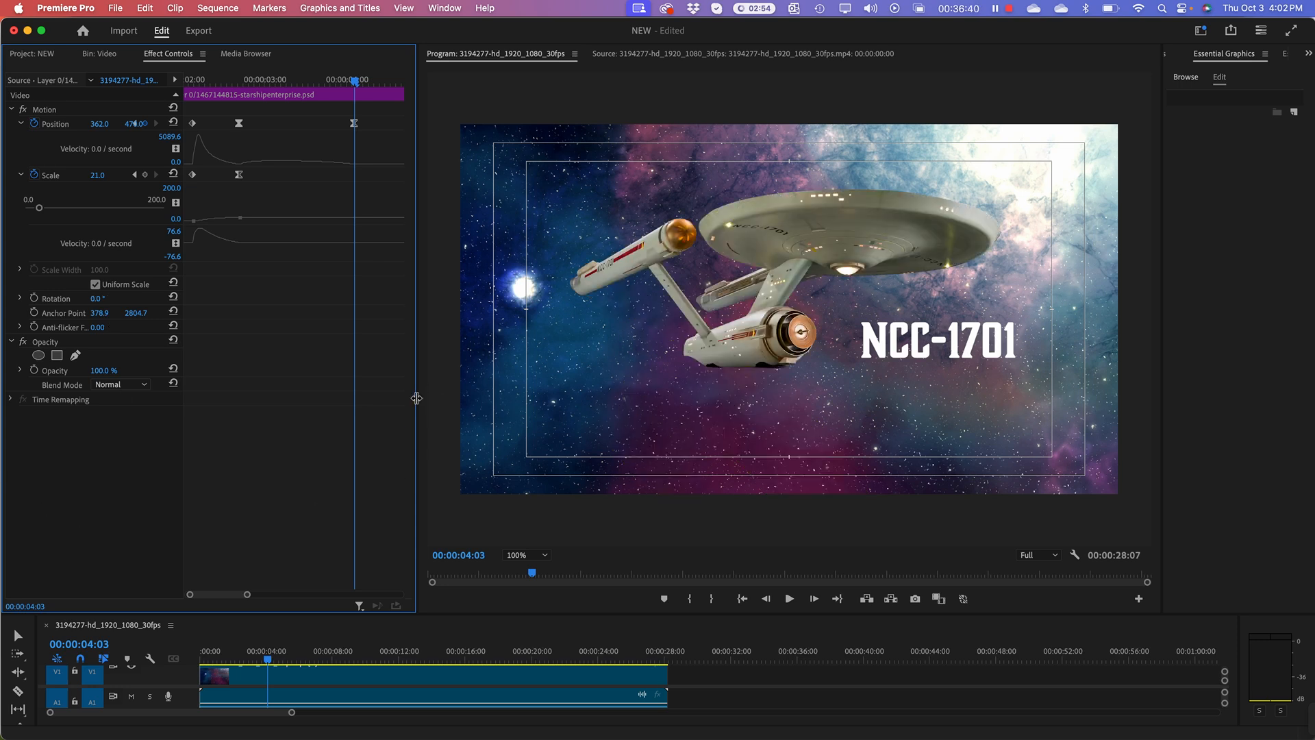
pyautogui.moveTo(416, 398); pyautogui.dragTo(393, 398)
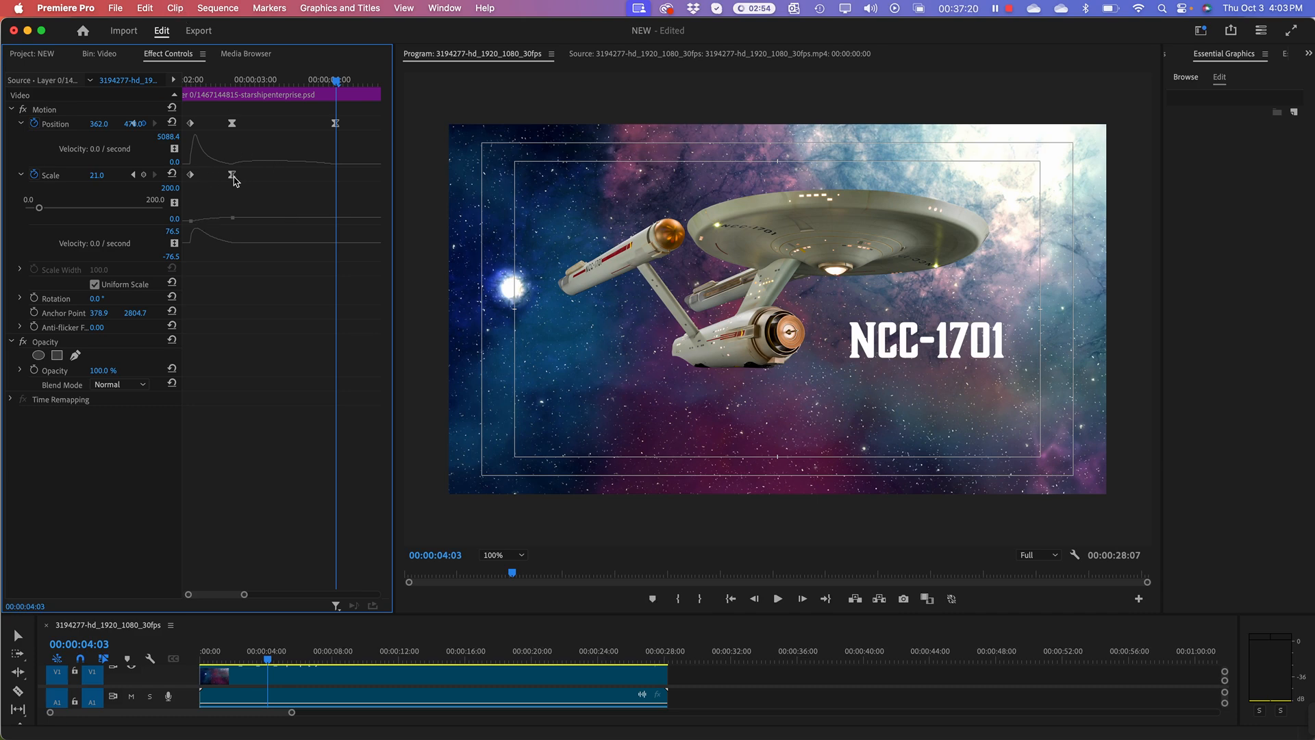
# Move the starship's middle Position keyframe to 00:00:02:27 and play the result from the start.
pyautogui.moveTo(226, 82)
pyautogui.mouseDown()
pyautogui.moveTo(192, 84)
pyautogui.moveTo(224, 85)
pyautogui.mouseUp()
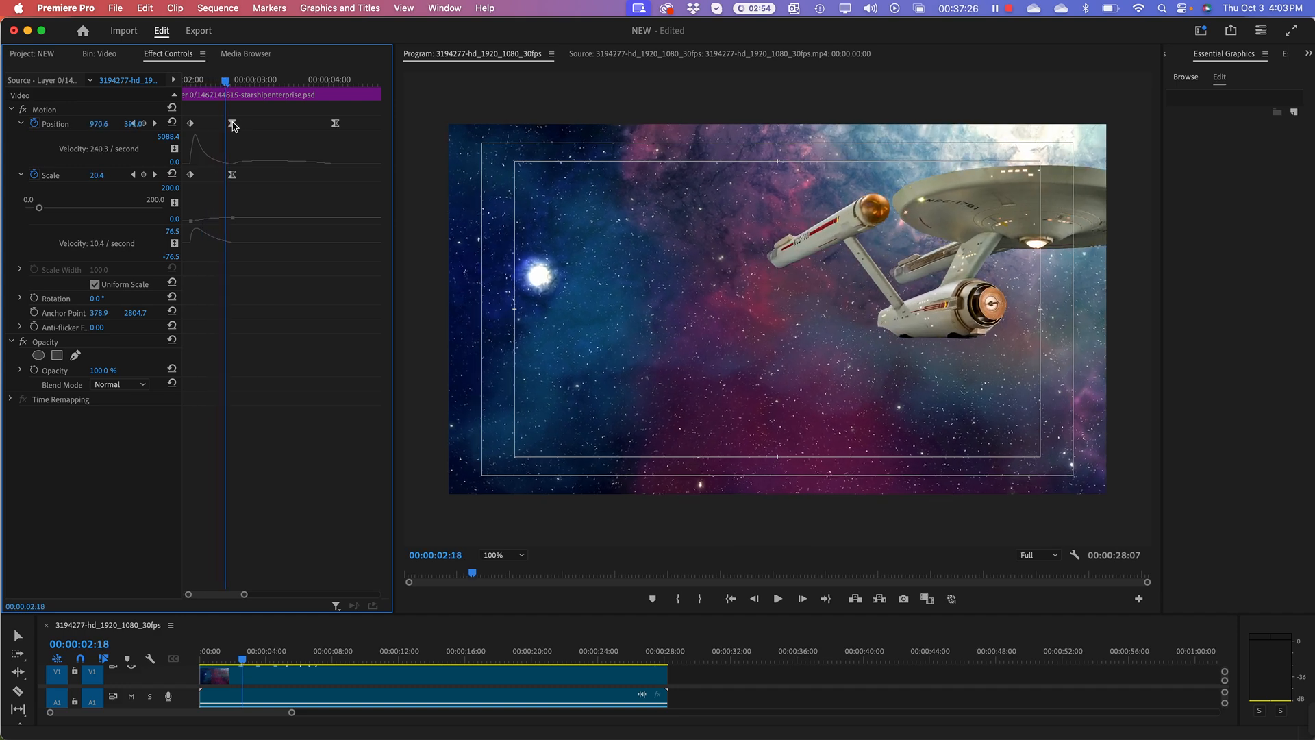
pyautogui.click(232, 124)
pyautogui.moveTo(235, 126); pyautogui.dragTo(251, 127)
pyautogui.moveTo(226, 81); pyautogui.dragTo(177, 86)
pyautogui.press('space')
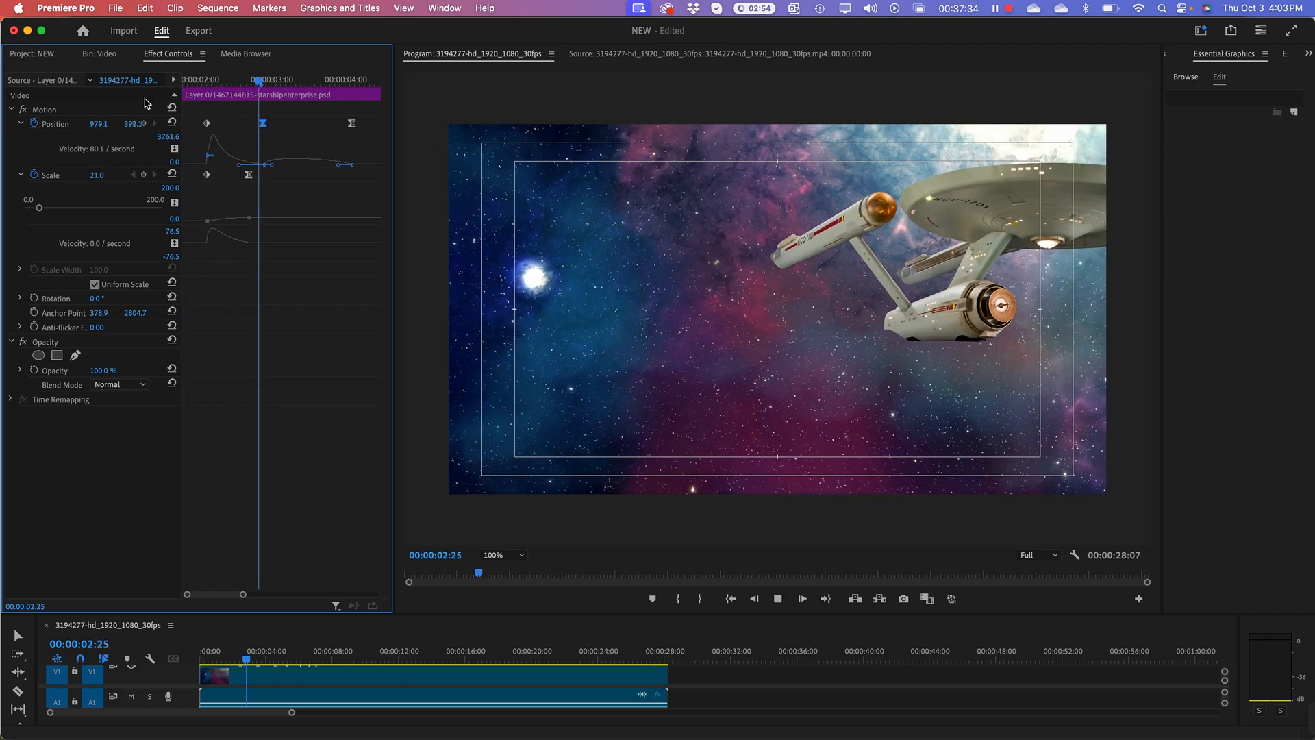
pyautogui.press('space')
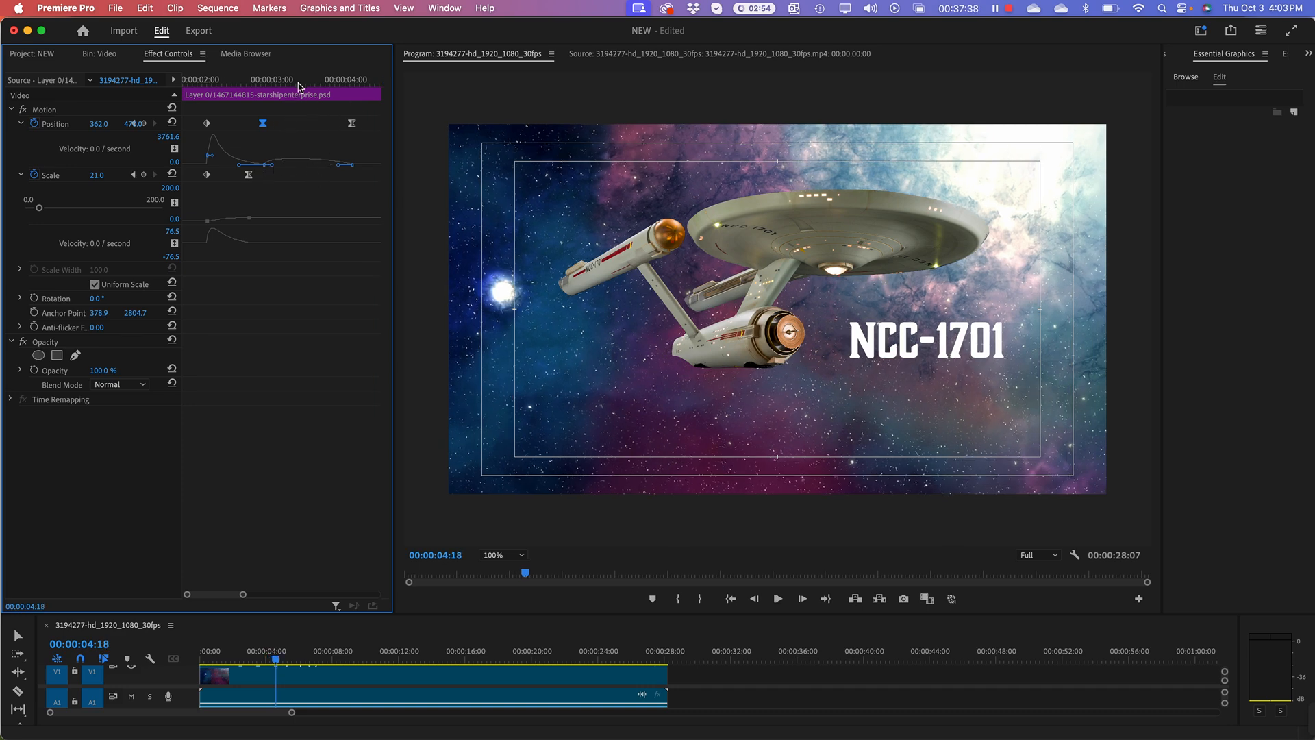
# Remove the starship's middle Position keyframe, shift its ending Position keyframe to just before 00:00:03:00, and play the result.
pyautogui.moveTo(251, 80); pyautogui.dragTo(265, 80)
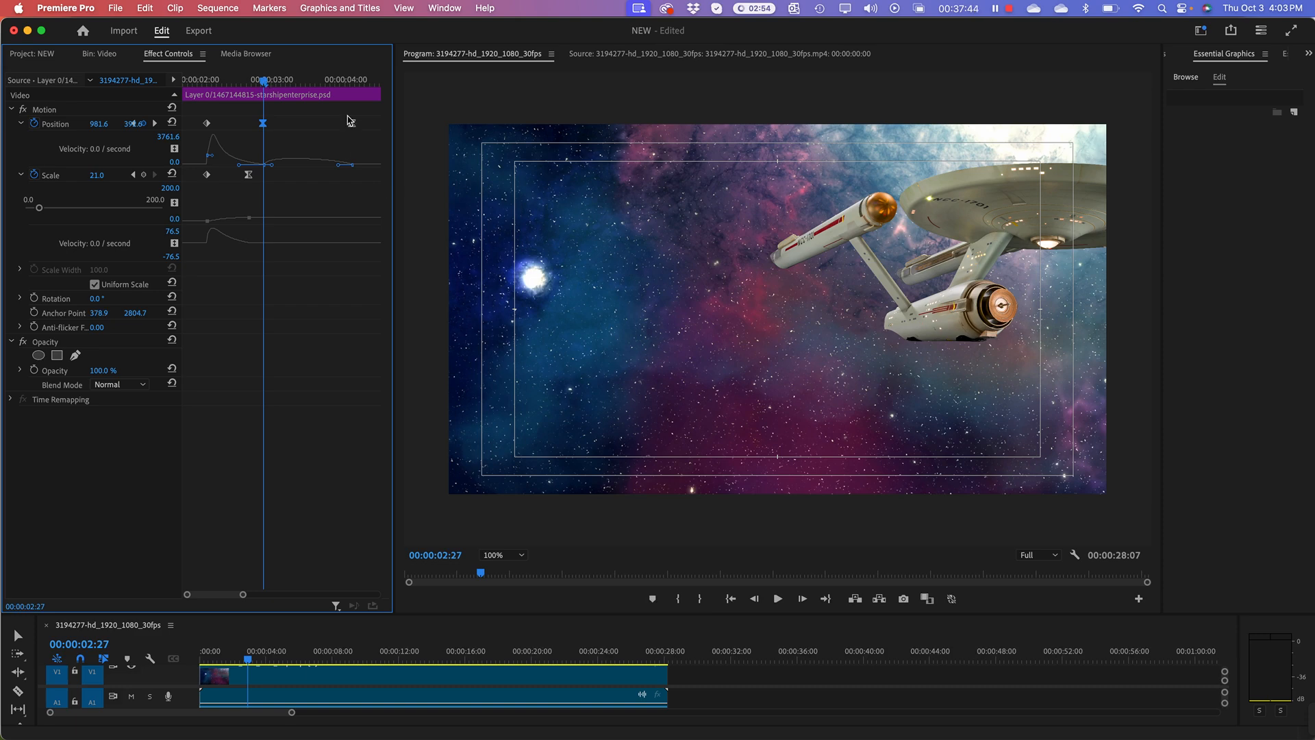
pyautogui.click(267, 81)
pyautogui.moveTo(268, 86); pyautogui.dragTo(354, 93)
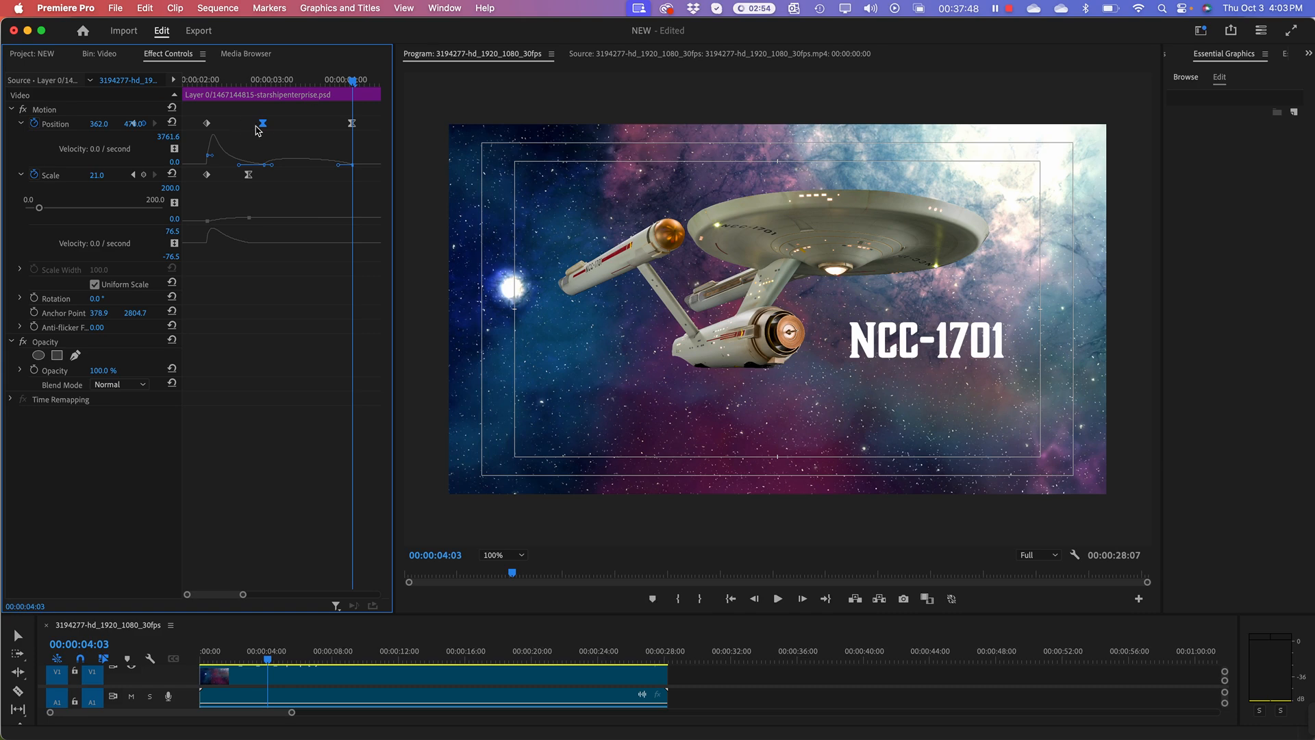
pyautogui.moveTo(264, 127)
pyautogui.mouseDown()
pyautogui.moveTo(351, 128)
pyautogui.moveTo(275, 128)
pyautogui.mouseUp()
pyautogui.moveTo(218, 83); pyautogui.dragTo(130, 84)
pyautogui.press('space')
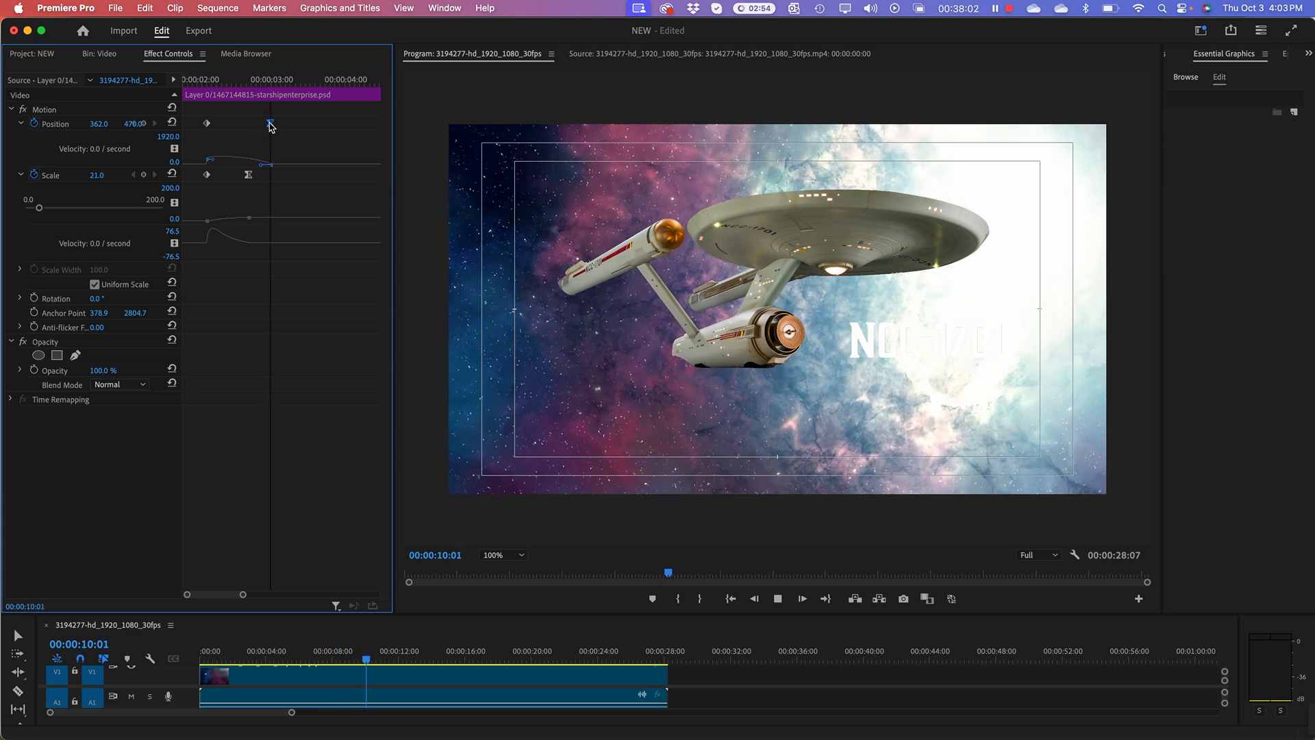
pyautogui.moveTo(227, 80); pyautogui.dragTo(179, 85)
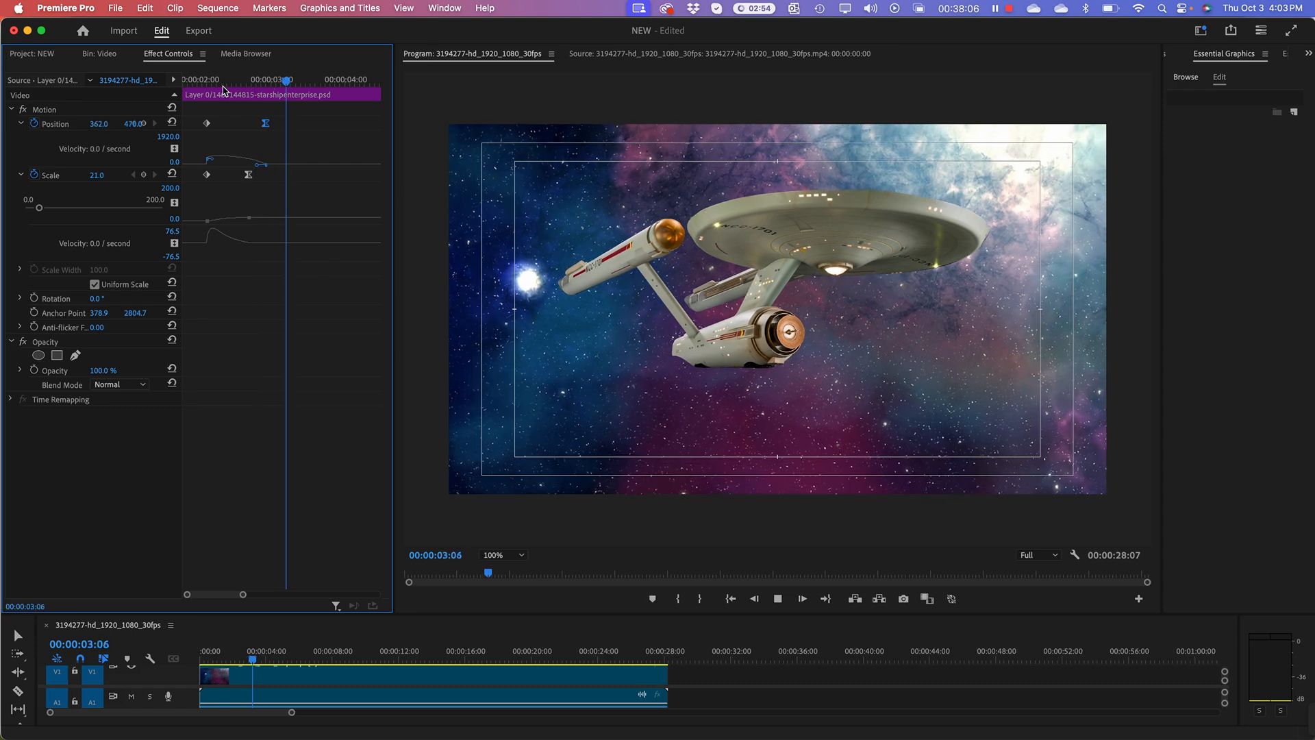
pyautogui.press('space')
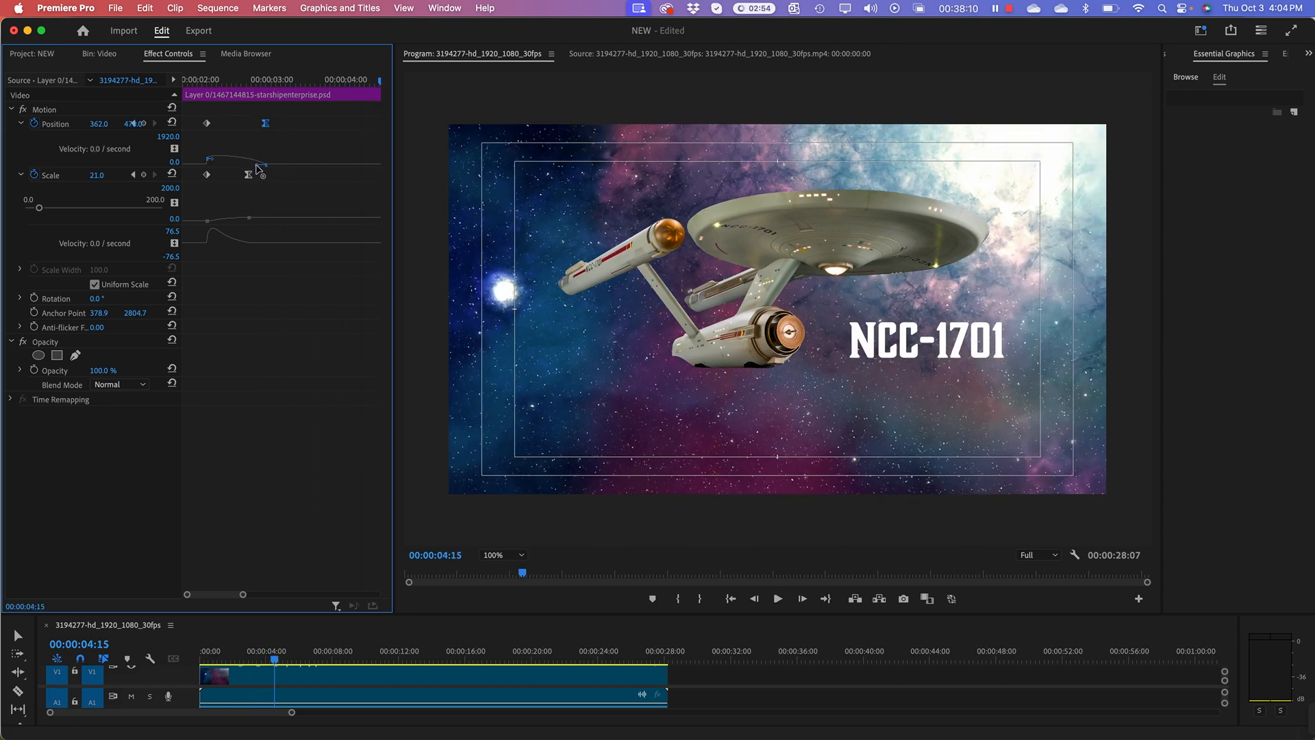
# Lengthen the incoming velocity handle of the starship's ending Position keyframe and play the sequence from the start.
pyautogui.moveTo(257, 166); pyautogui.dragTo(250, 167)
pyautogui.moveTo(245, 166); pyautogui.dragTo(246, 166)
pyautogui.moveTo(274, 659); pyautogui.dragTo(200, 661)
pyautogui.press('space')
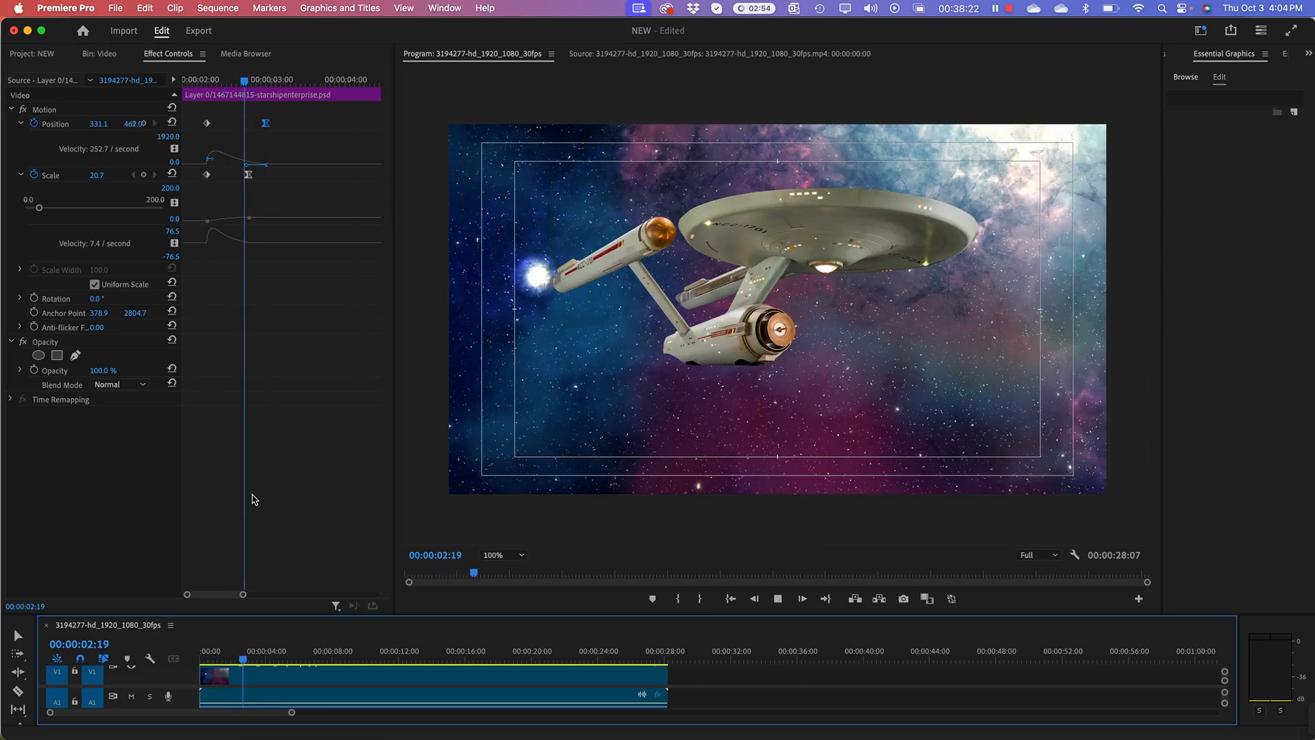
pyautogui.press('space')
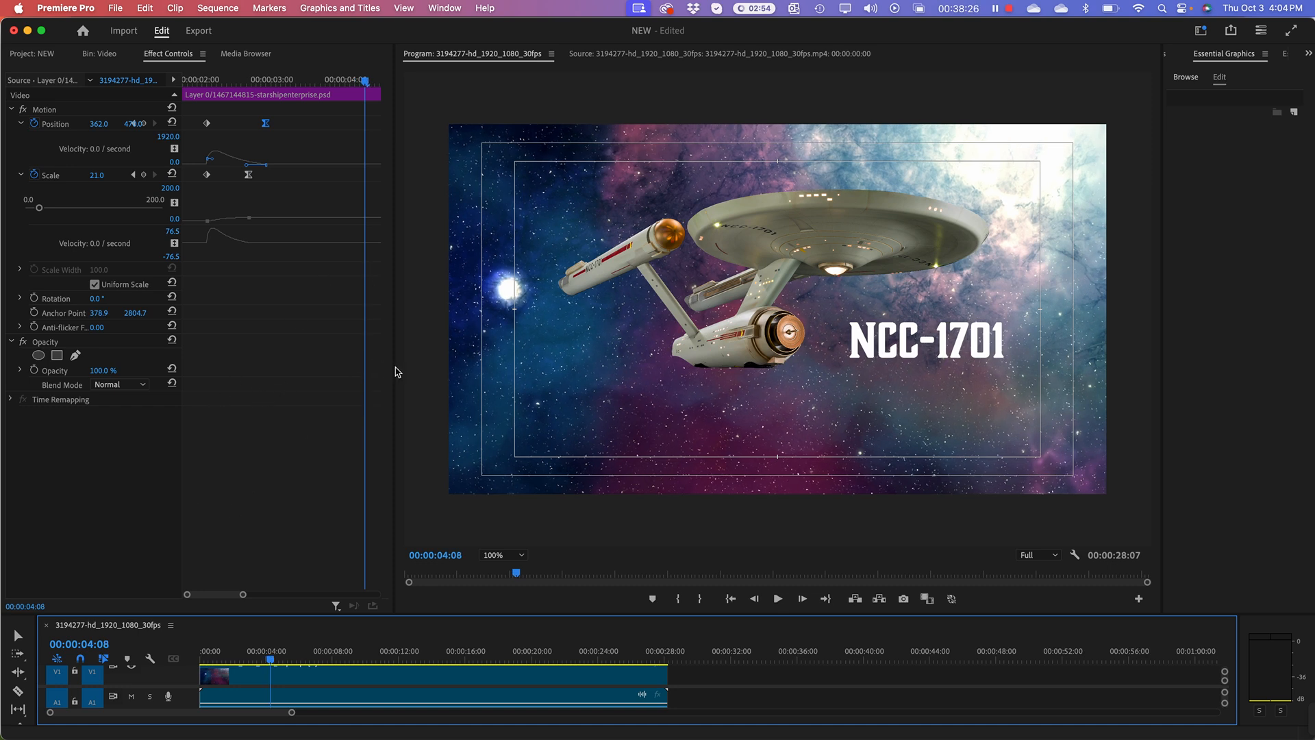
# Widen the Effect Controls and Essential Graphics areas of the workspace.
pyautogui.moveTo(396, 366); pyautogui.dragTo(414, 389)
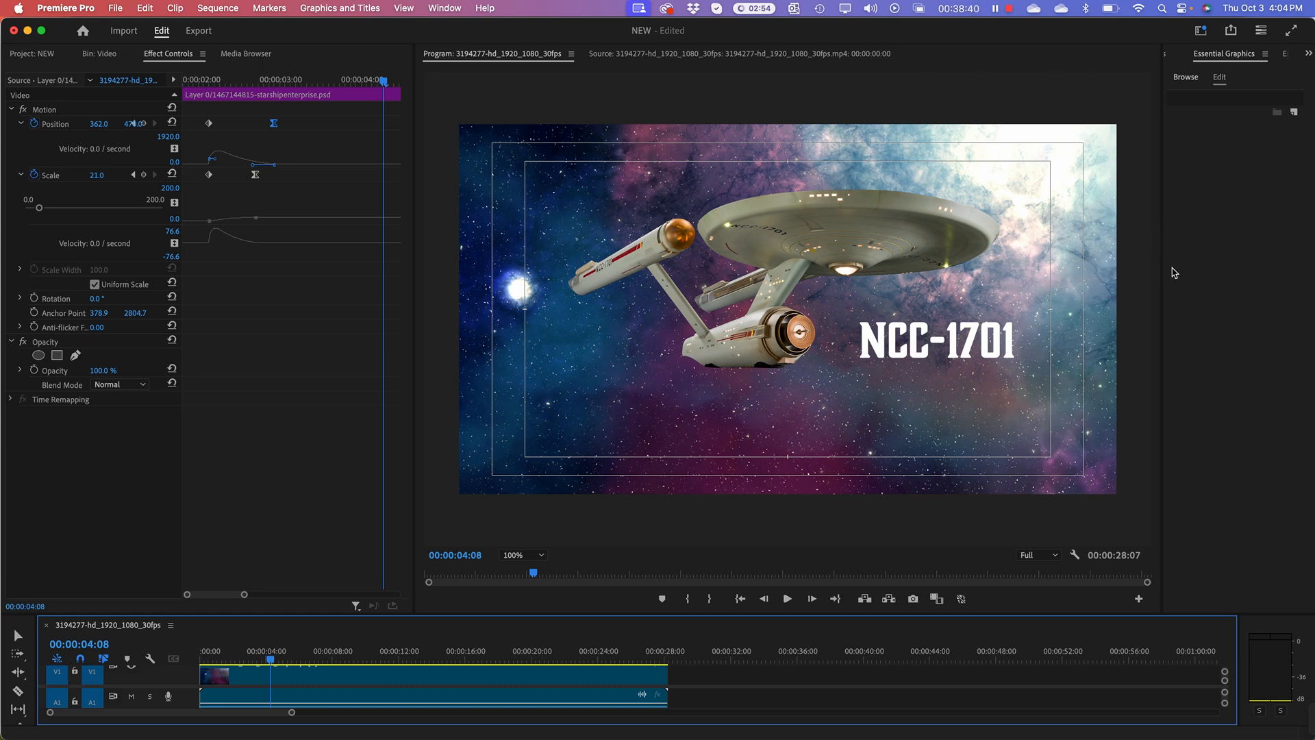
pyautogui.moveTo(1162, 274); pyautogui.dragTo(1084, 293)
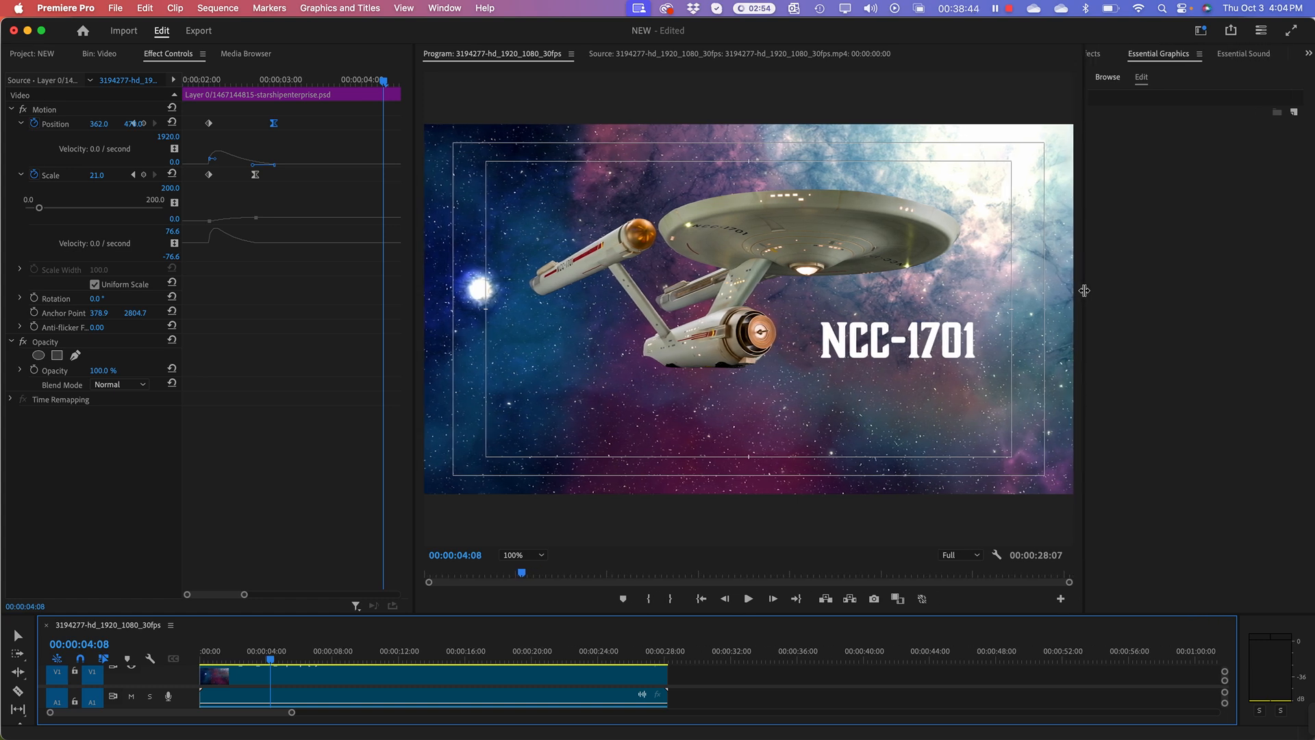